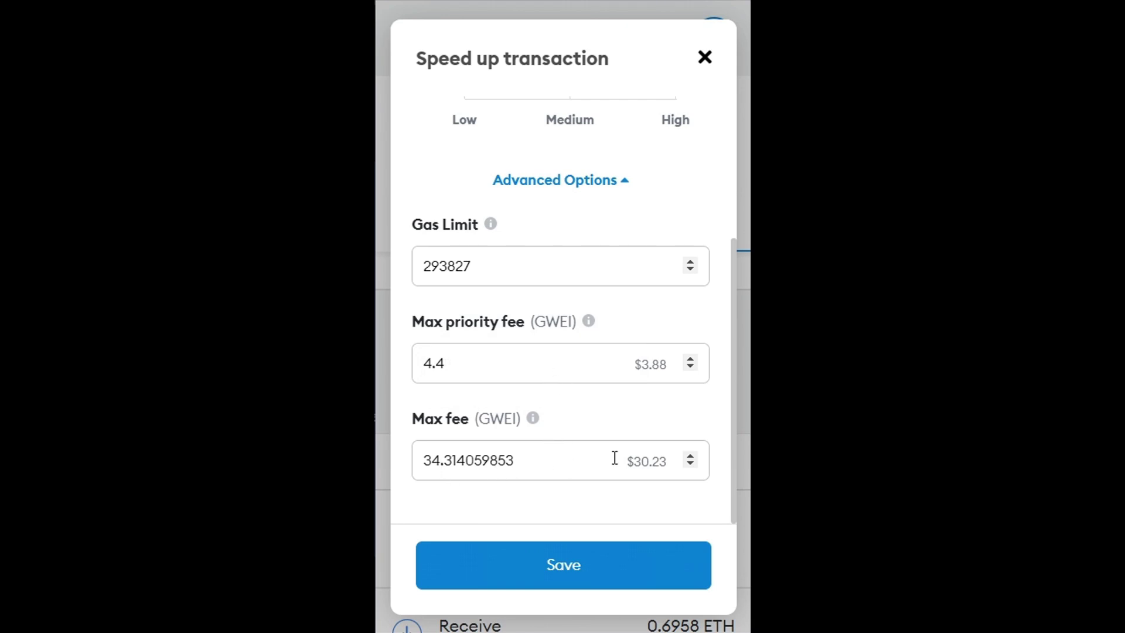
Step: Open the Withdraw ERC20 transaction details in MetaMask and select its $15.74 total fee
{"action": "left_click", "coordinate": [476, 466]}
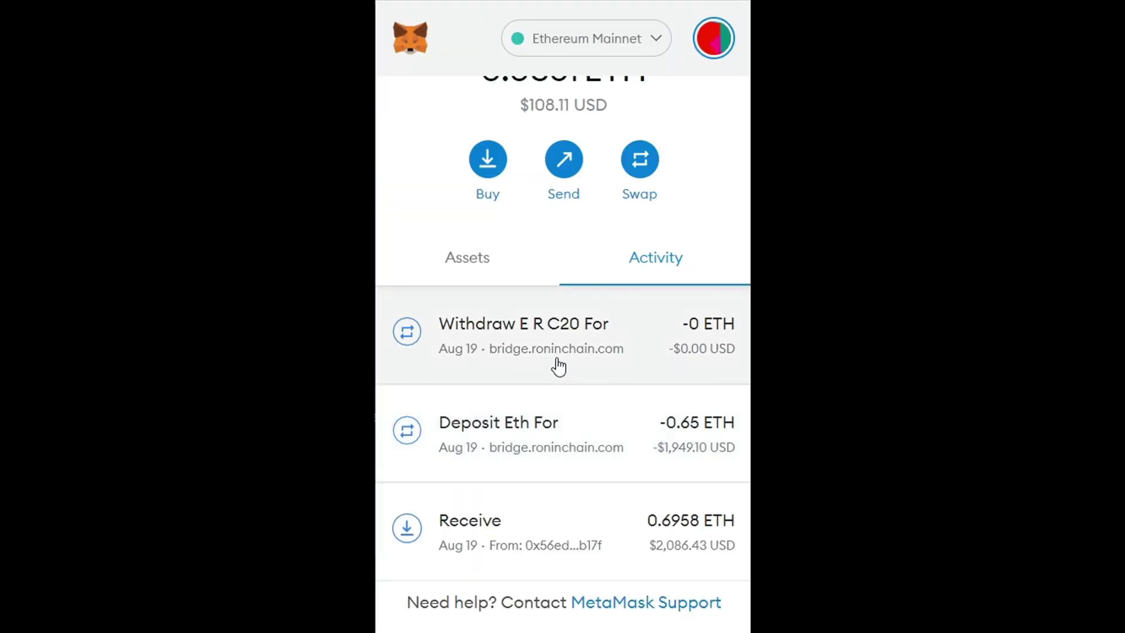
{"action": "left_click", "coordinate": [571, 359]}
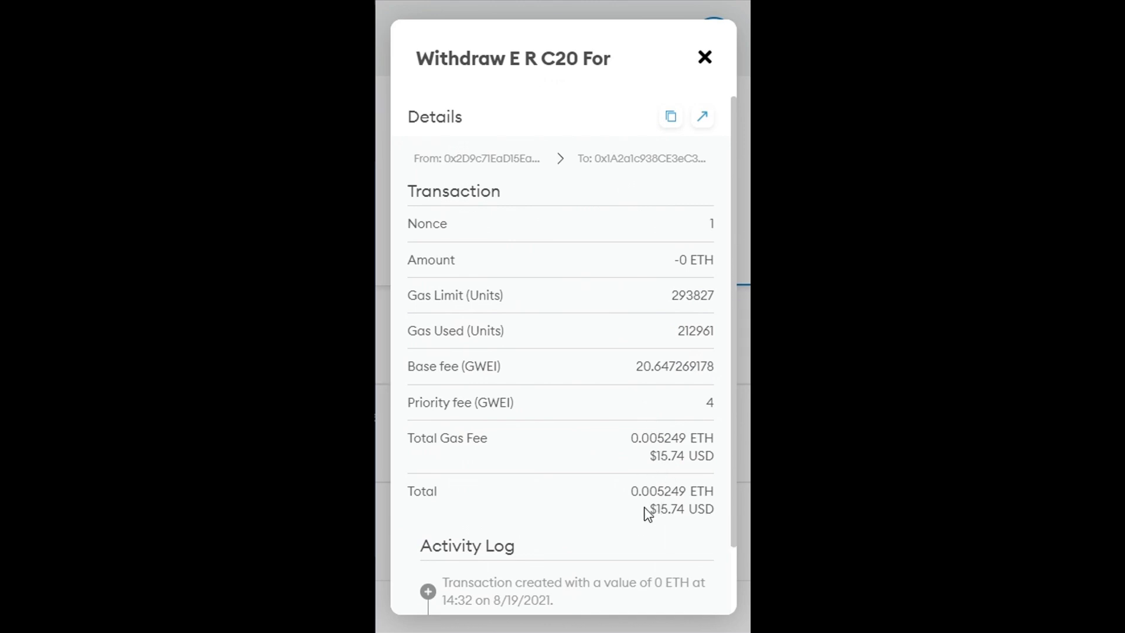
{"action": "double_click", "coordinate": [658, 509]}
{"action": "left_click", "coordinate": [658, 509]}
{"action": "double_click", "coordinate": [658, 510]}
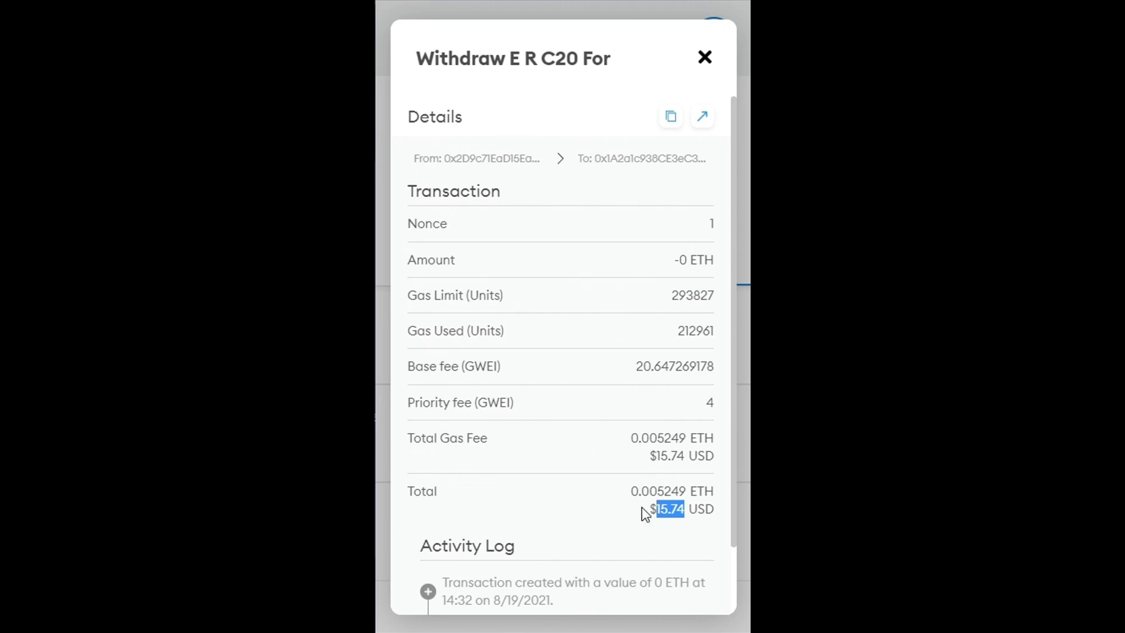
{"action": "left_click", "coordinate": [650, 507]}
{"action": "double_click", "coordinate": [660, 509]}
{"action": "left_click", "coordinate": [704, 59]}
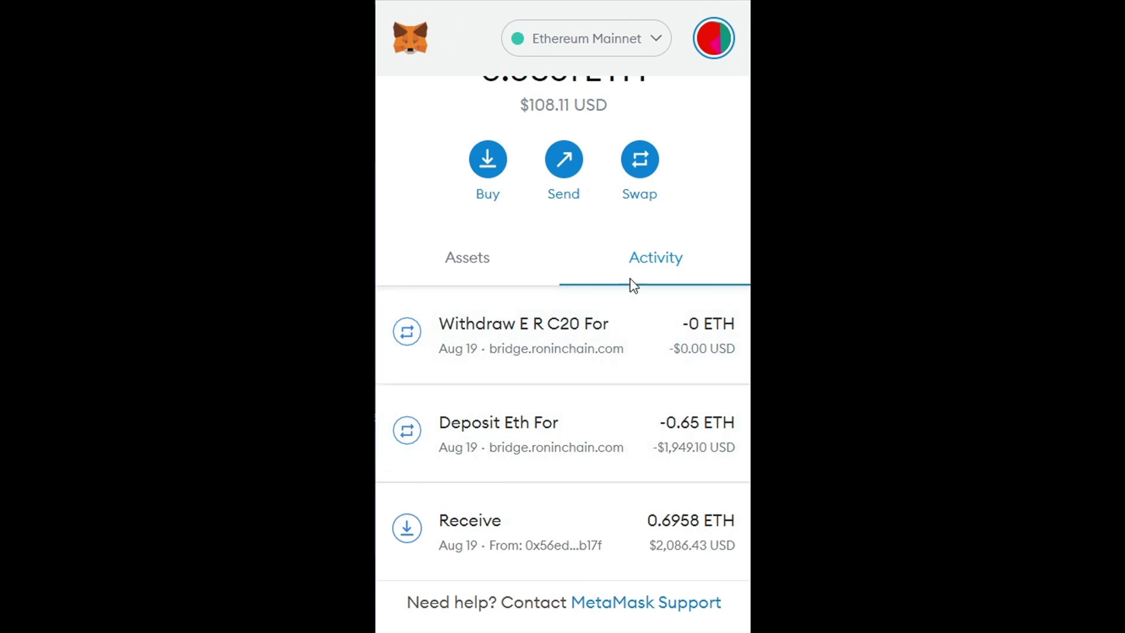
{"action": "left_click", "coordinate": [605, 331]}
{"action": "scroll", "coordinate": [566, 439], "scroll_direction": "down", "scroll_amount": 2}
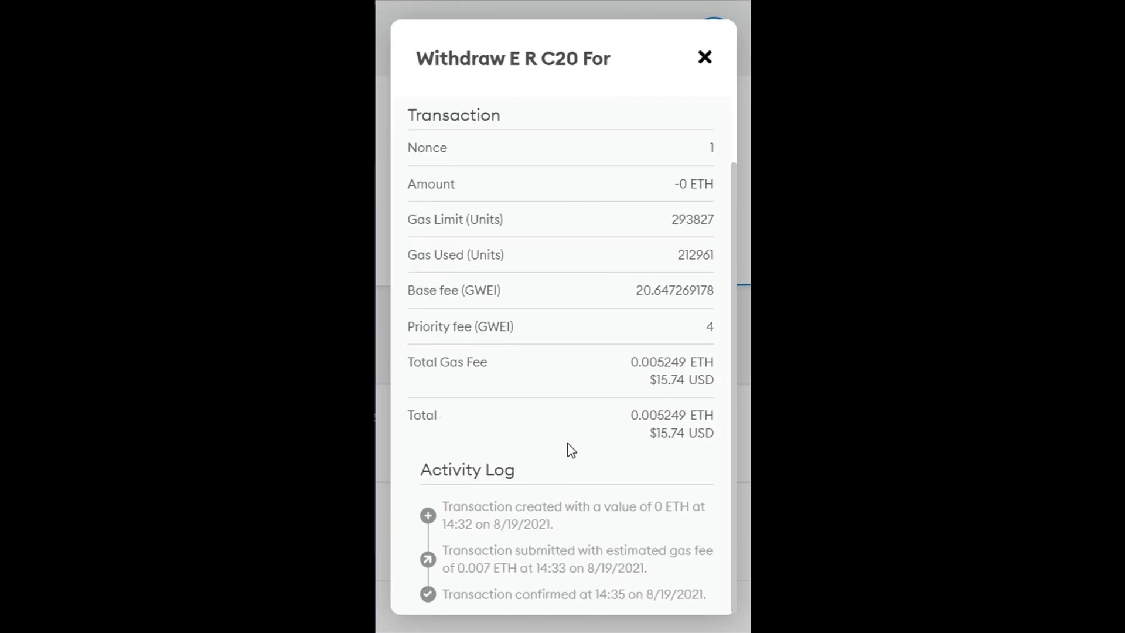
{"action": "double_click", "coordinate": [660, 433]}
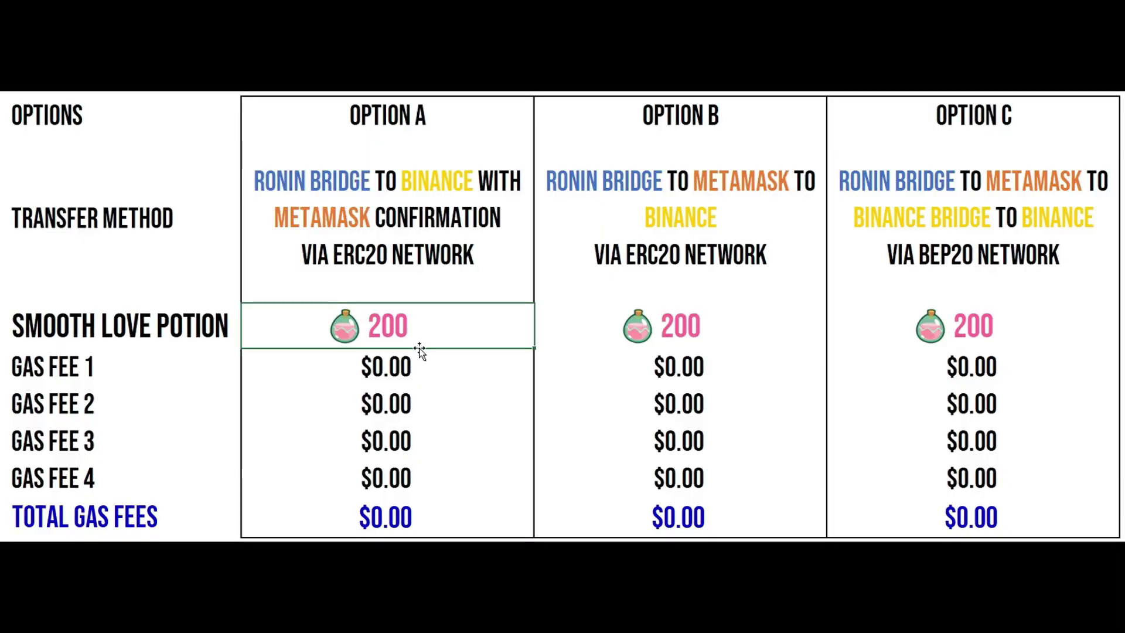
Step: Enter 15.74 as Option A's Gas Fee 1 in the spreadsheet
{"action": "left_click", "coordinate": [432, 367]}
{"action": "double_click", "coordinate": [432, 367]}
{"action": "left_click_drag", "start_coordinate": [432, 367], "coordinate": [347, 364]}
{"action": "type", "text": "15.74"}
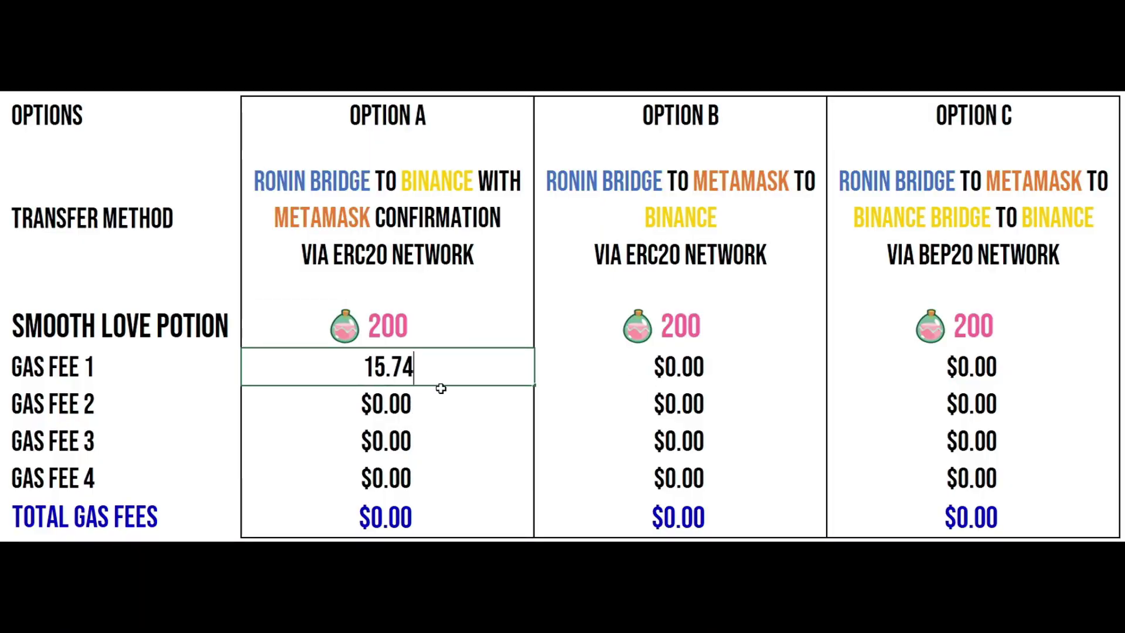
{"action": "key", "text": "Return"}
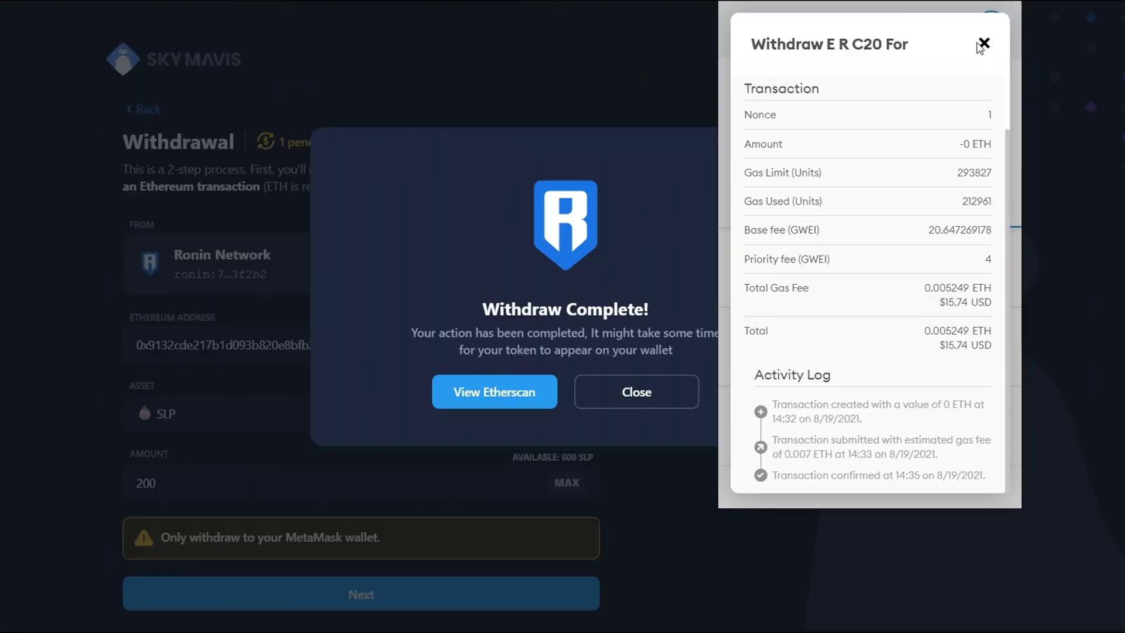
Step: Close the MetaMask transaction details, the wallet popup and the Withdraw Complete notice
{"action": "left_click", "coordinate": [982, 44]}
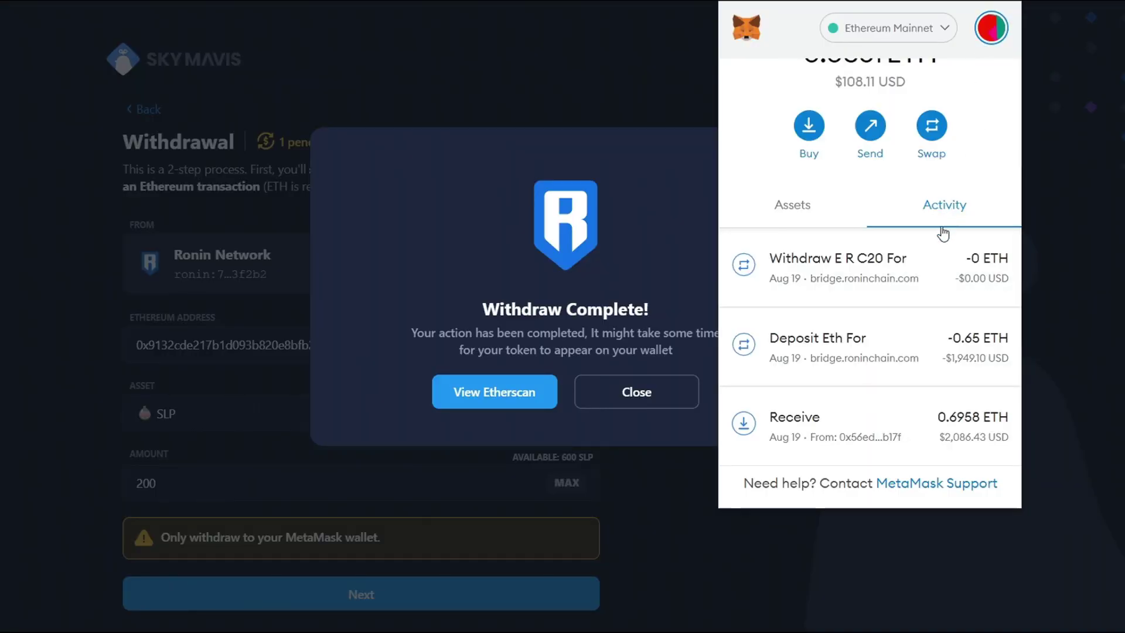
{"action": "left_click", "coordinate": [868, 289]}
{"action": "left_click", "coordinate": [643, 396]}
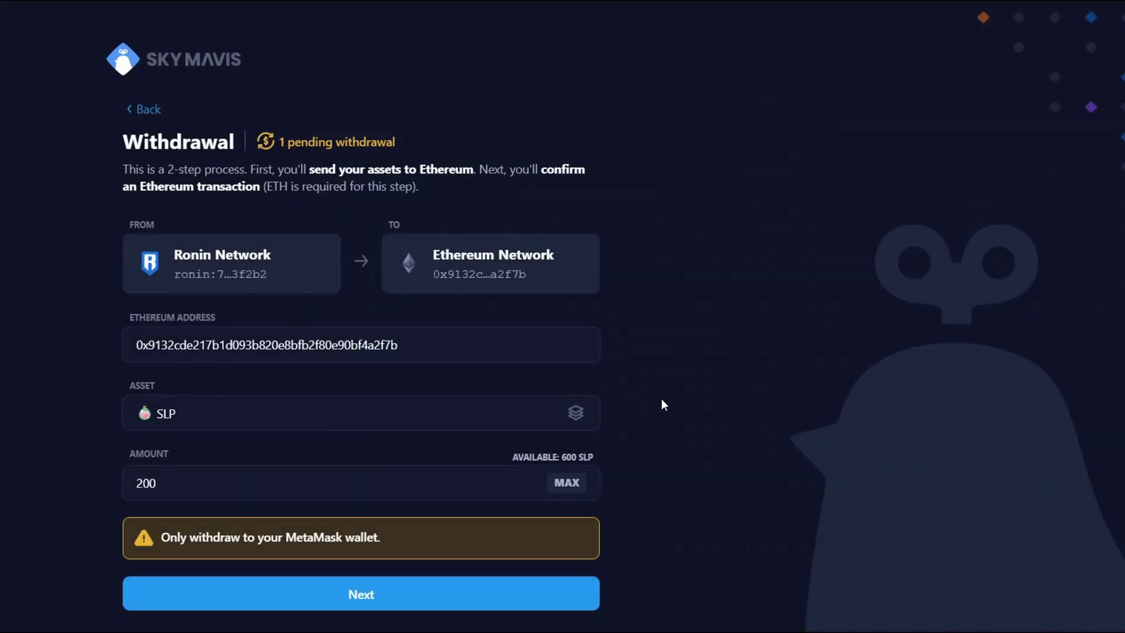
Step: Review Ronin Bridge's pending withdrawals list, then check it a second time
{"action": "left_click", "coordinate": [363, 144]}
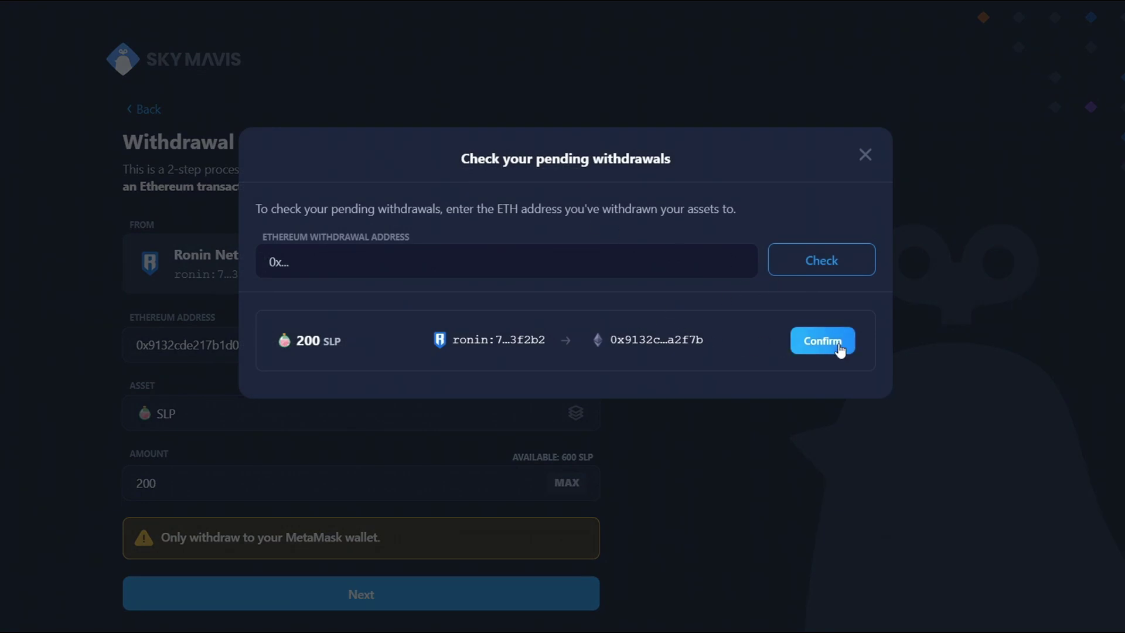
{"action": "left_click", "coordinate": [866, 154]}
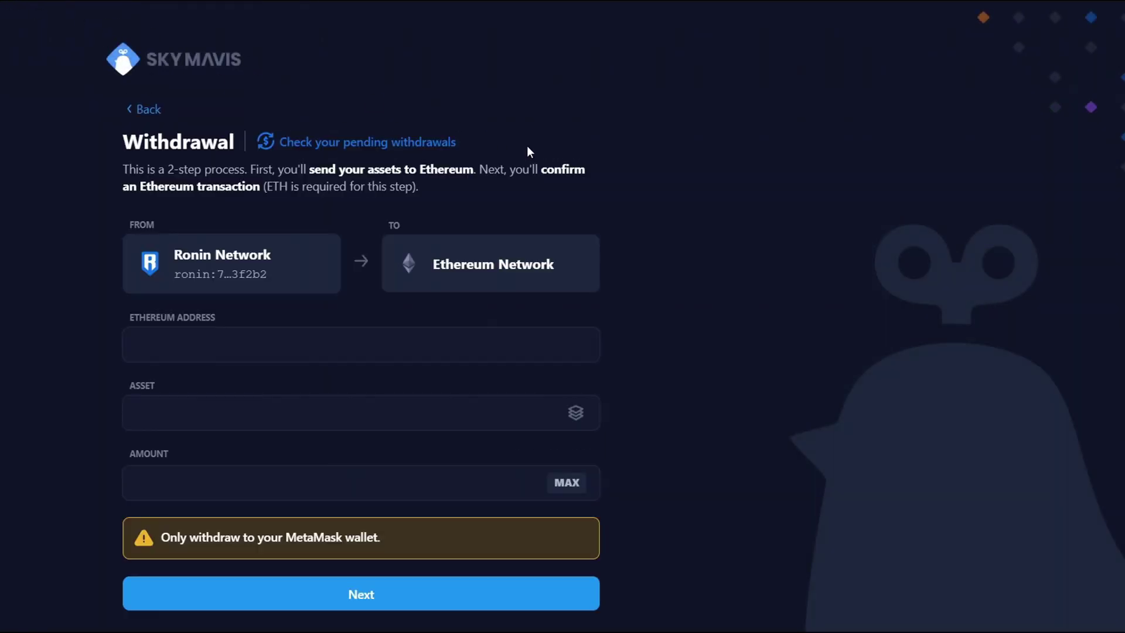
{"action": "left_click", "coordinate": [356, 146]}
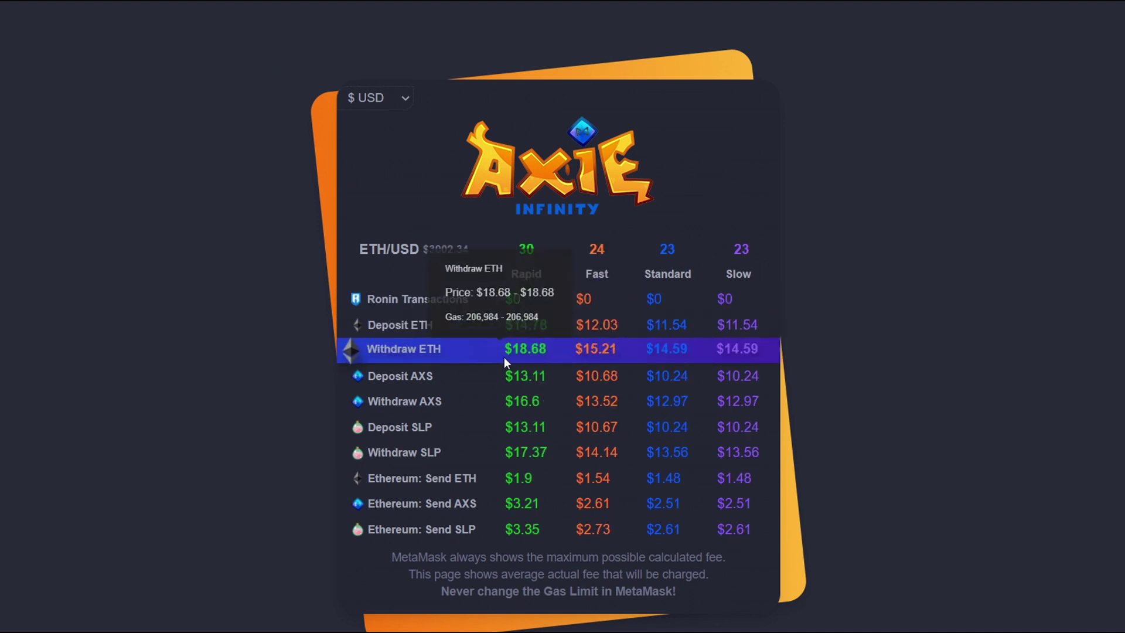
Step: Reload Binance's Deposit Crypto page and scroll down to Recent Deposits
{"action": "mouse_move", "coordinate": [557, 438]}
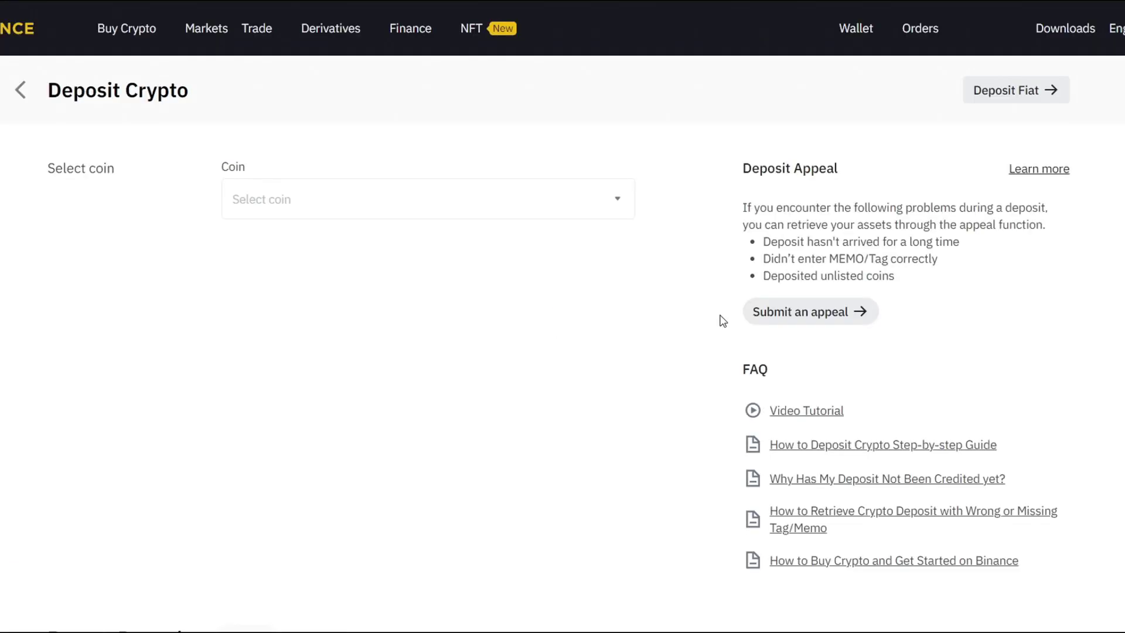
{"action": "scroll", "coordinate": [662, 311], "scroll_direction": "down", "scroll_amount": 1}
{"action": "scroll", "coordinate": [645, 317], "scroll_direction": "down", "scroll_amount": 5}
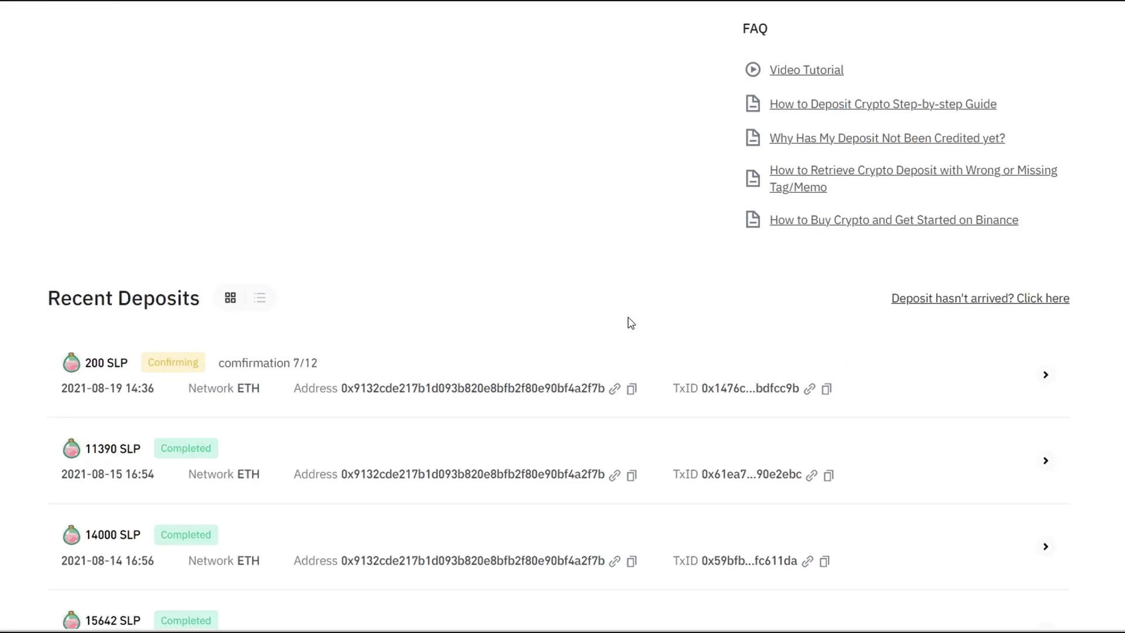
{"action": "scroll", "coordinate": [595, 269], "scroll_direction": "up", "scroll_amount": 6}
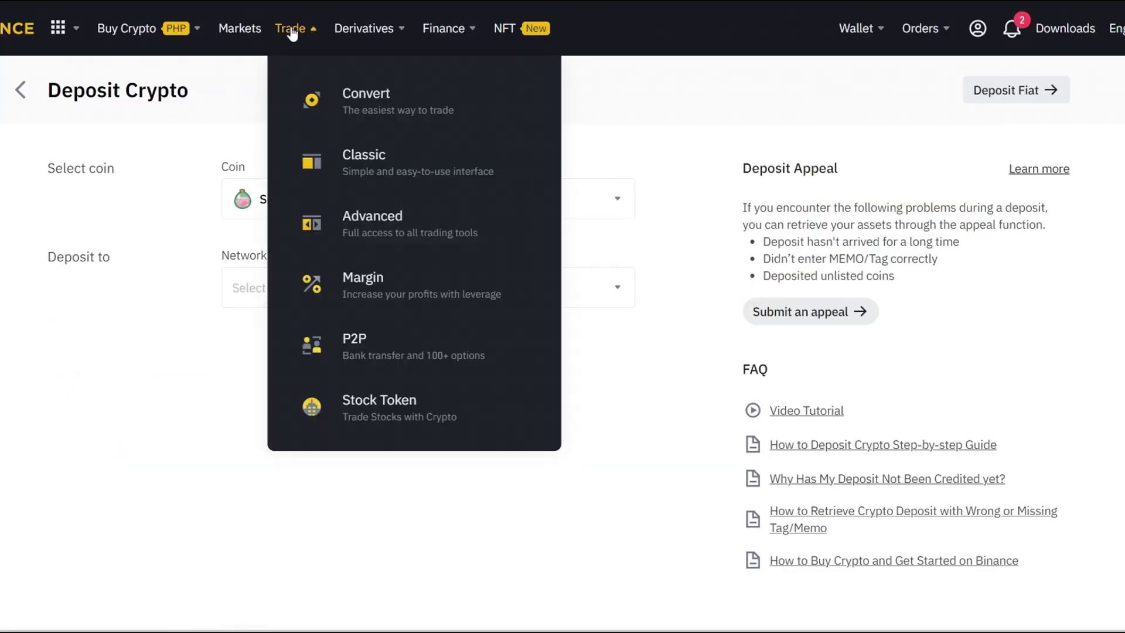
{"action": "mouse_move", "coordinate": [873, 26]}
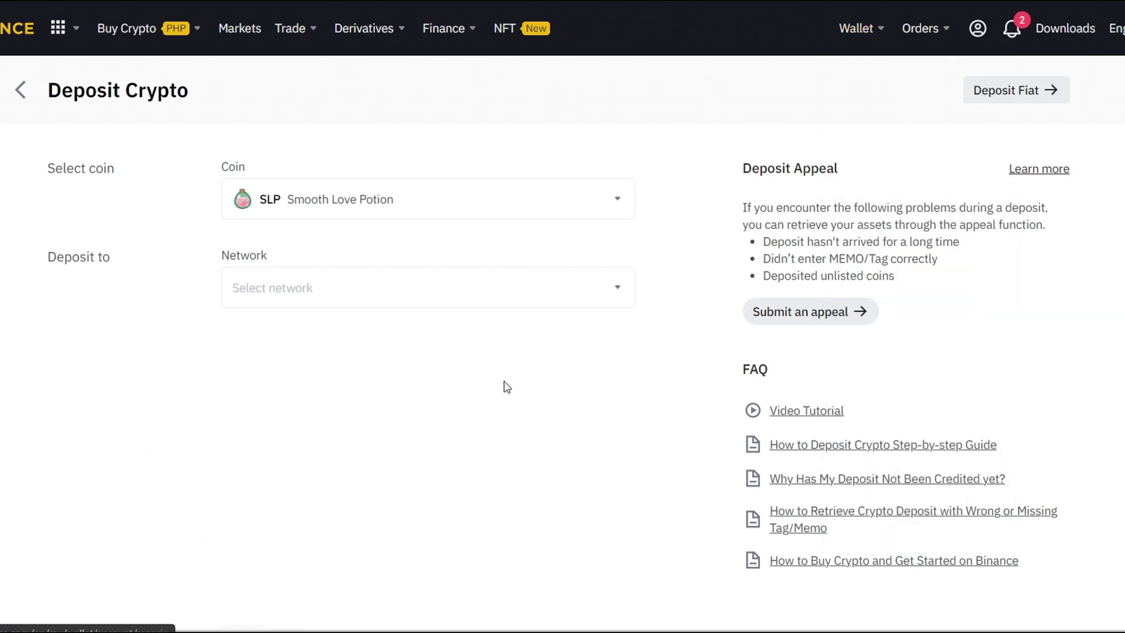
{"action": "scroll", "coordinate": [501, 391], "scroll_direction": "down", "scroll_amount": 5}
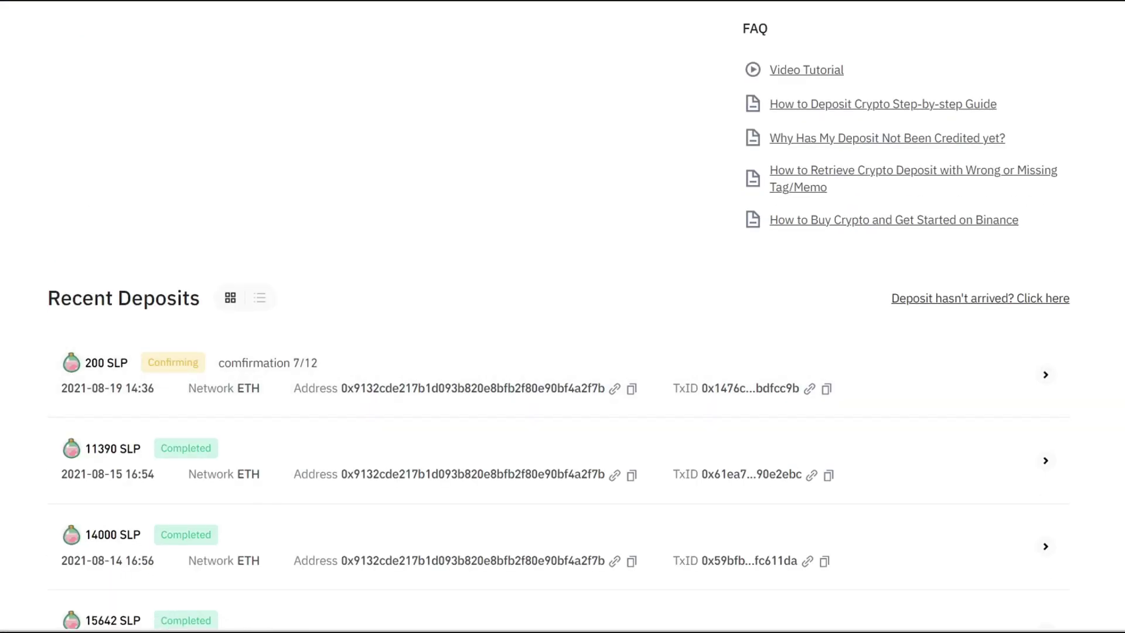
{"action": "key", "text": "F5"}
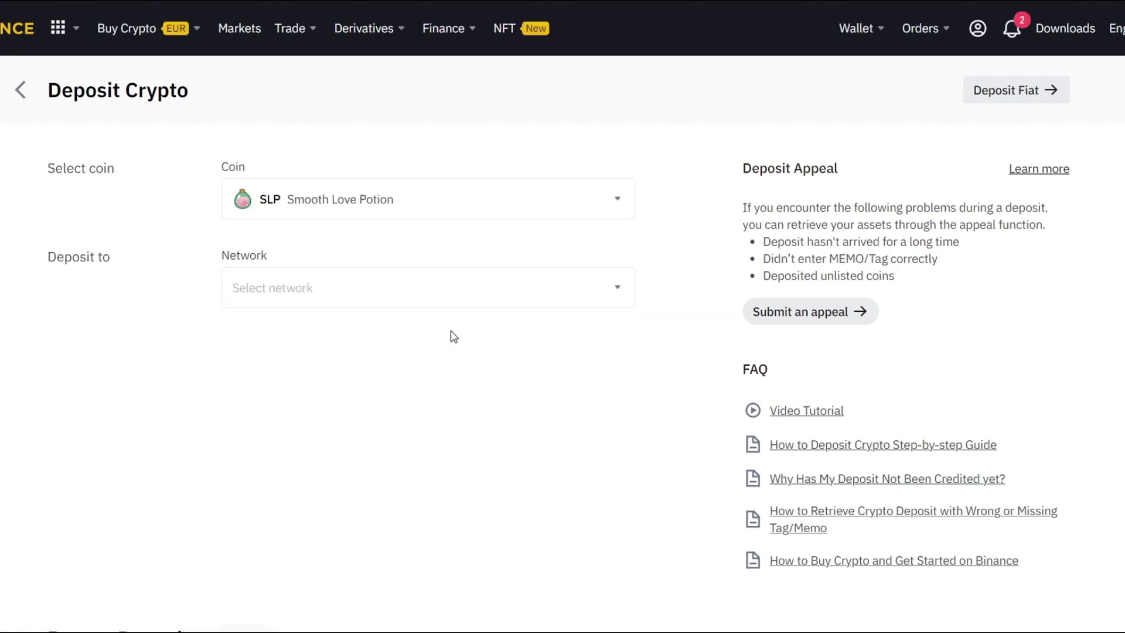
{"action": "scroll", "coordinate": [453, 335], "scroll_direction": "down", "scroll_amount": 3}
{"action": "scroll", "coordinate": [782, 485], "scroll_direction": "down", "scroll_amount": 1}
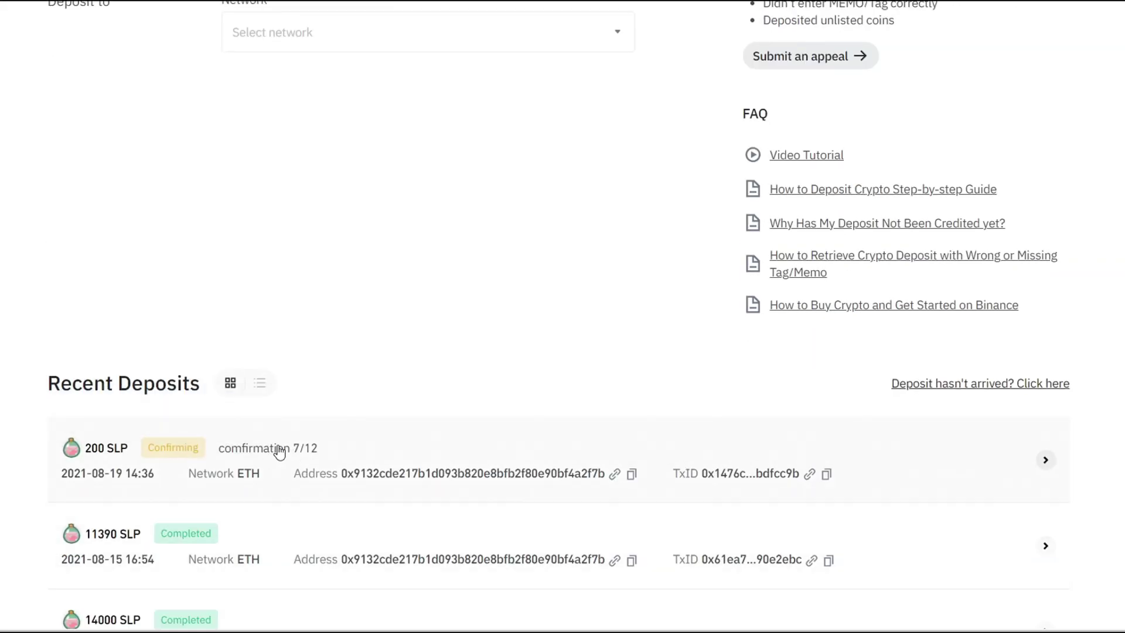
Step: Open the 200 SLP deposit's details at 7/12 and follow its TxID to Etherscan
{"action": "mouse_move", "coordinate": [179, 450]}
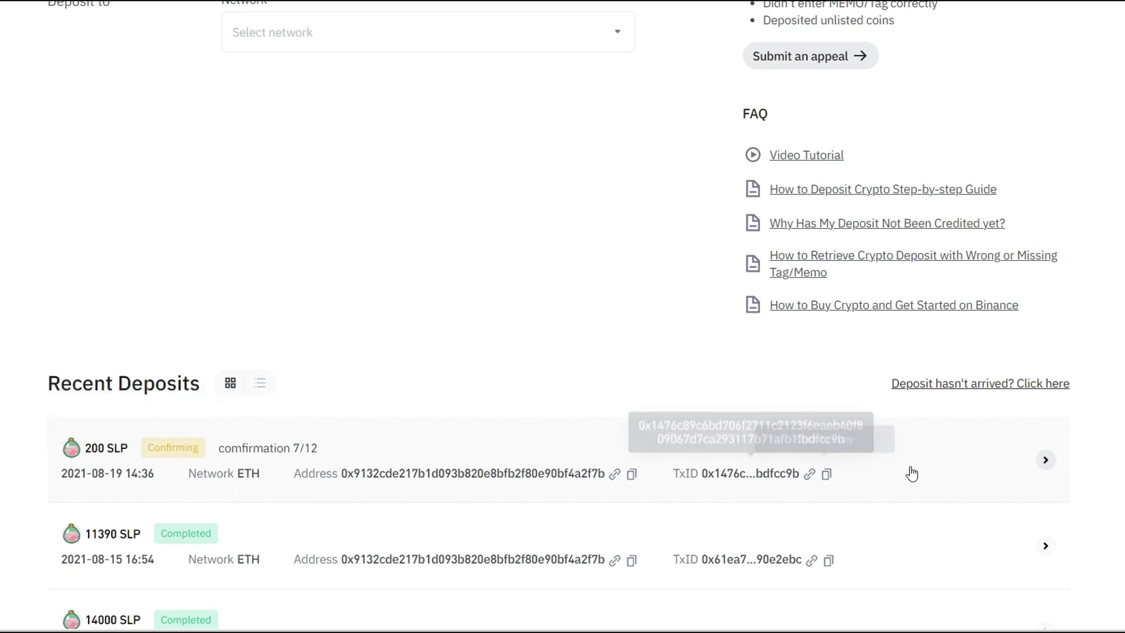
{"action": "left_click", "coordinate": [1046, 461]}
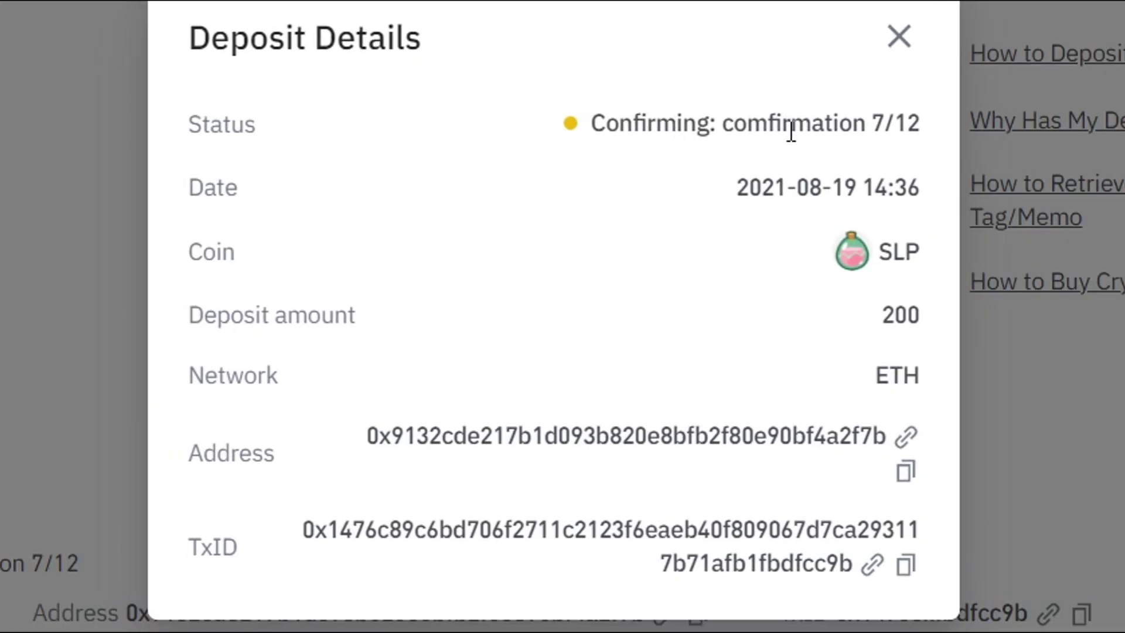
{"action": "double_click", "coordinate": [830, 194]}
{"action": "left_click", "coordinate": [829, 193]}
{"action": "left_click_drag", "start_coordinate": [874, 378], "coordinate": [909, 375]}
{"action": "left_click", "coordinate": [916, 379]}
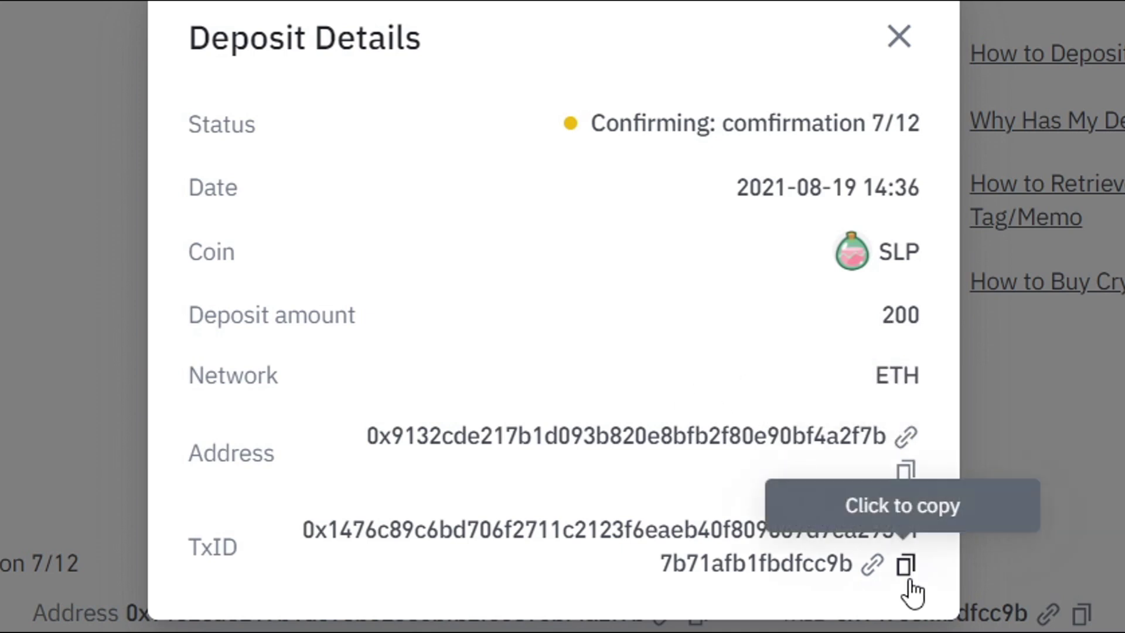
{"action": "left_click", "coordinate": [872, 565]}
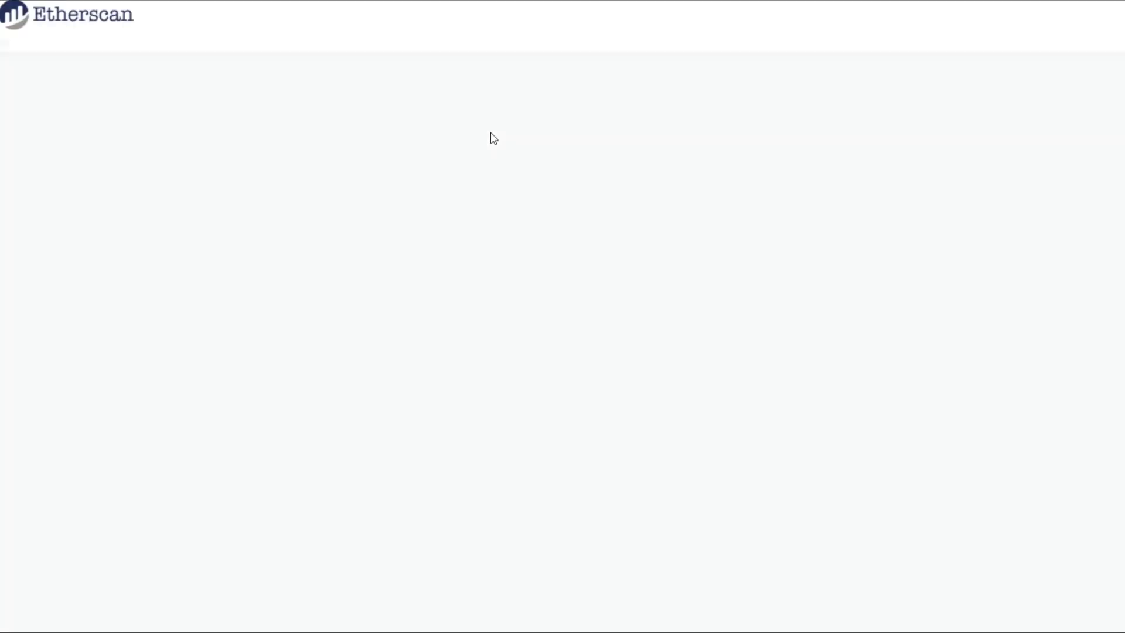
Step: Scroll through Etherscan's transaction details showing Success status and 200 SLP transferred
{"action": "scroll", "coordinate": [434, 176], "scroll_direction": "down", "scroll_amount": 1}
{"action": "mouse_move", "coordinate": [347, 189]}
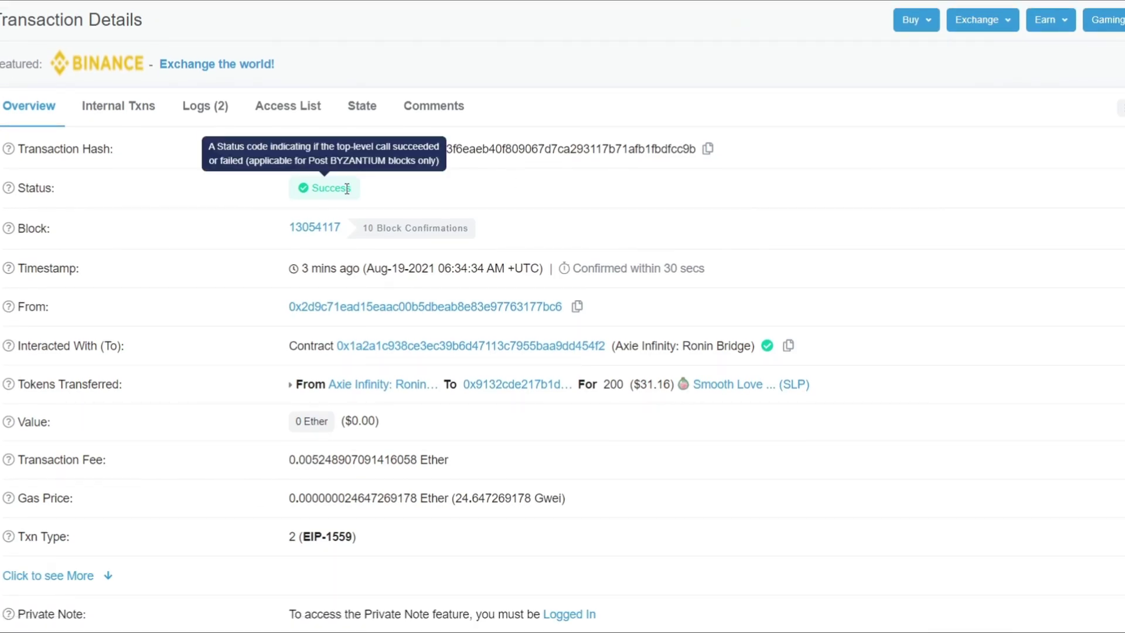
{"action": "scroll", "coordinate": [447, 250], "scroll_direction": "down", "scroll_amount": 1}
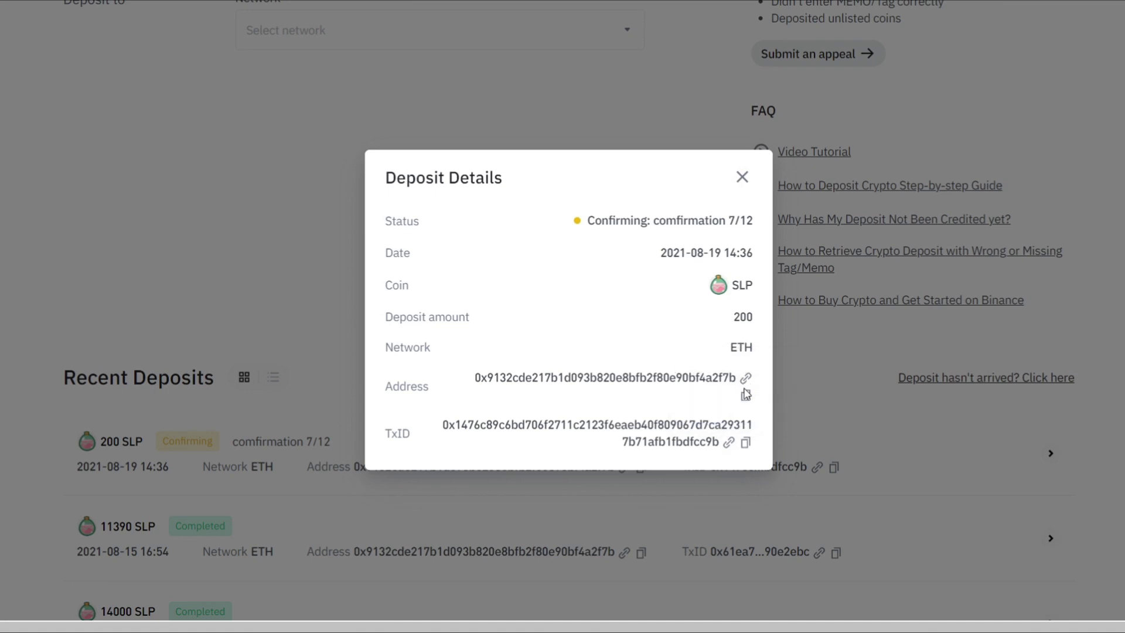
Step: Close Binance's Deposit Details and check Recent Deposits, where the 200 SLP is still at 7/12
{"action": "left_click", "coordinate": [741, 178]}
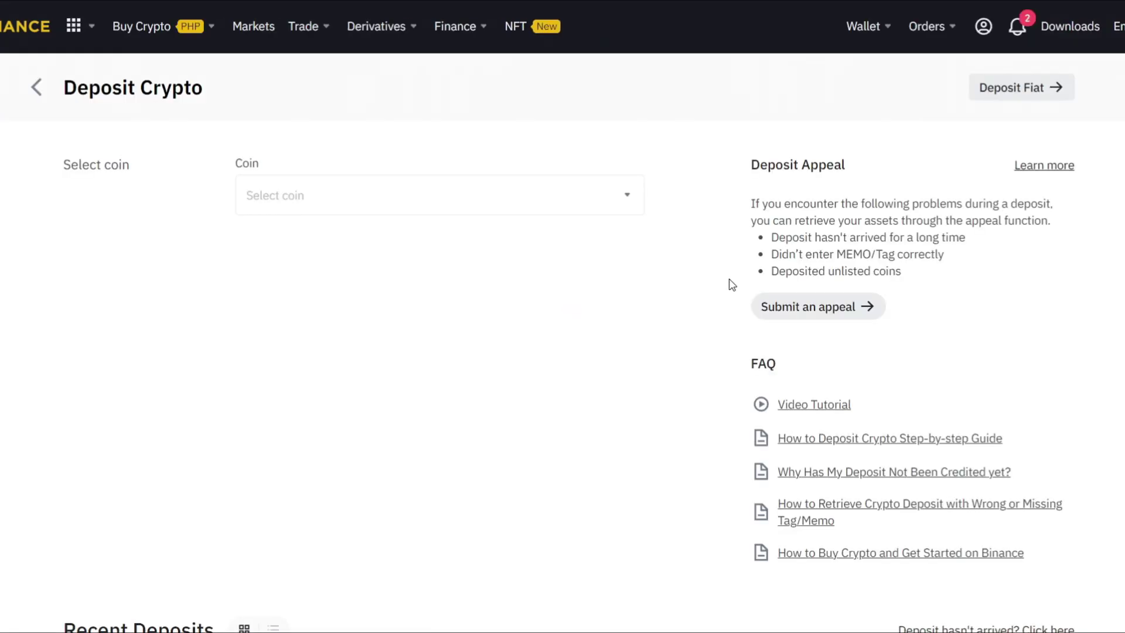
{"action": "scroll", "coordinate": [732, 283], "scroll_direction": "down", "scroll_amount": 6}
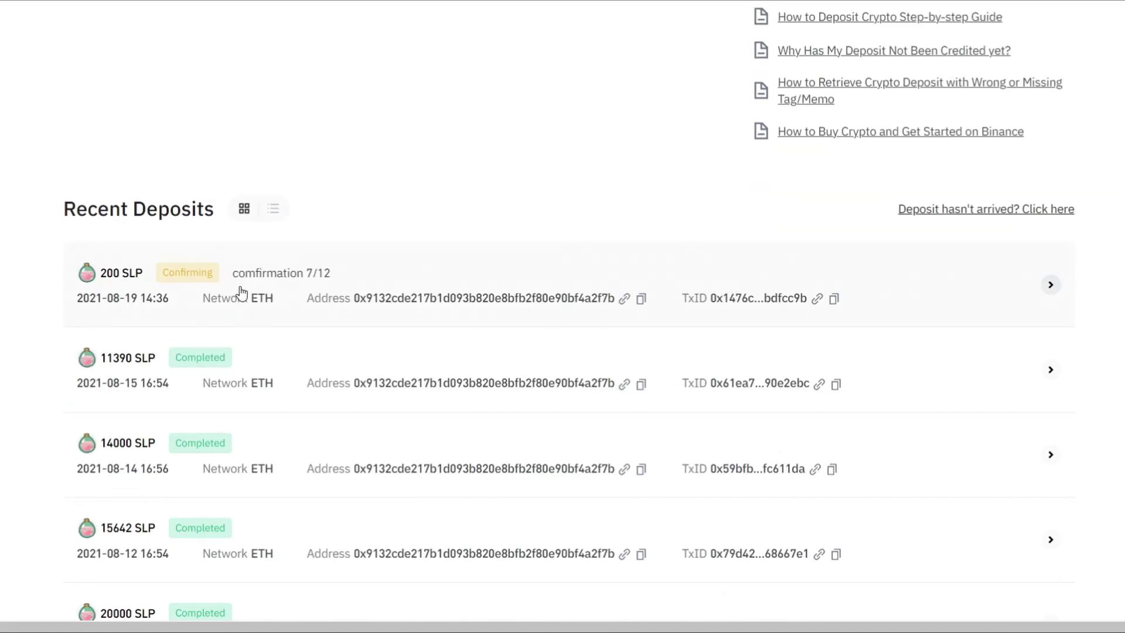
{"action": "scroll", "coordinate": [577, 280], "scroll_direction": "up", "scroll_amount": 3}
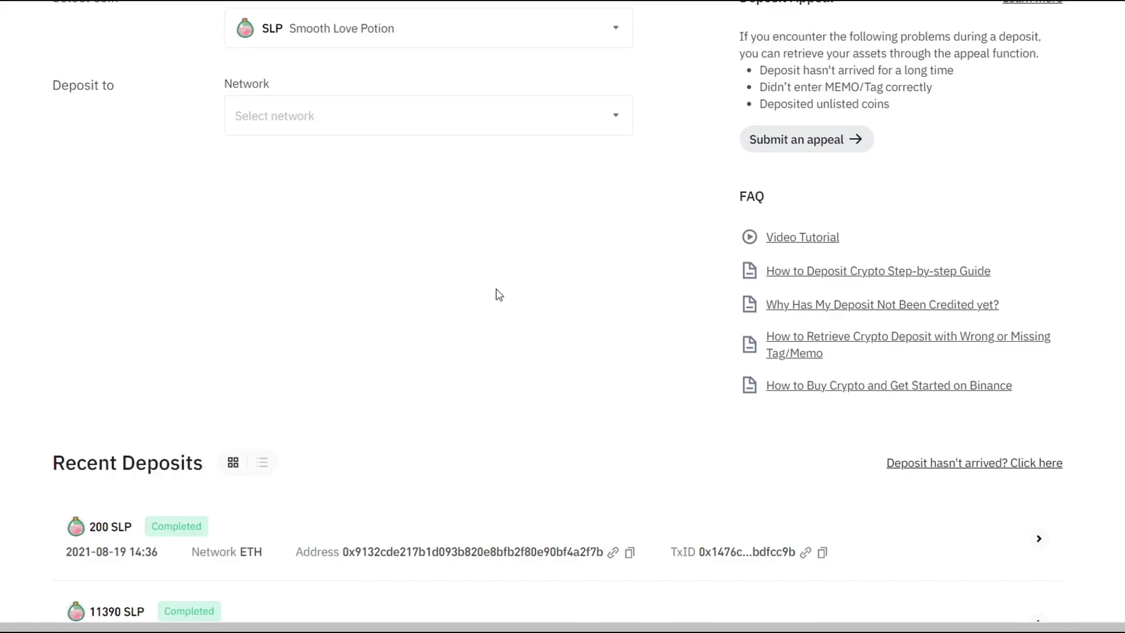
Step: Scroll to Recent Deposits to see the 200 SLP deposit marked Completed
{"action": "scroll", "coordinate": [495, 294], "scroll_direction": "down", "scroll_amount": 2}
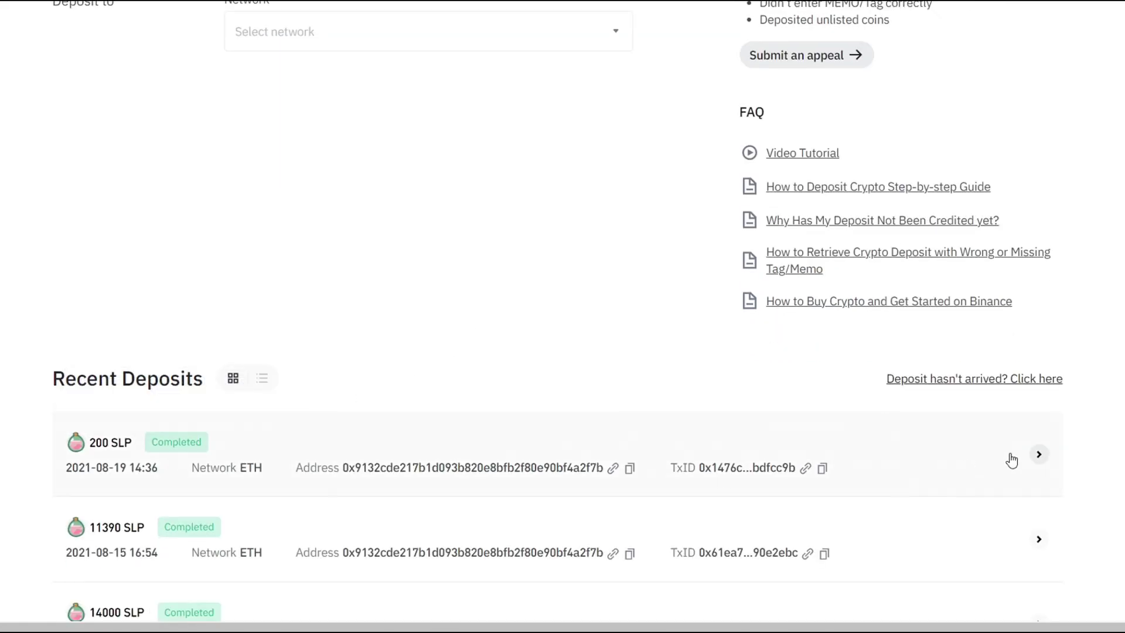
Step: Check the completed 200 SLP deposit's details, then close them and the withdrawal transaction details
{"action": "left_click", "coordinate": [1038, 454]}
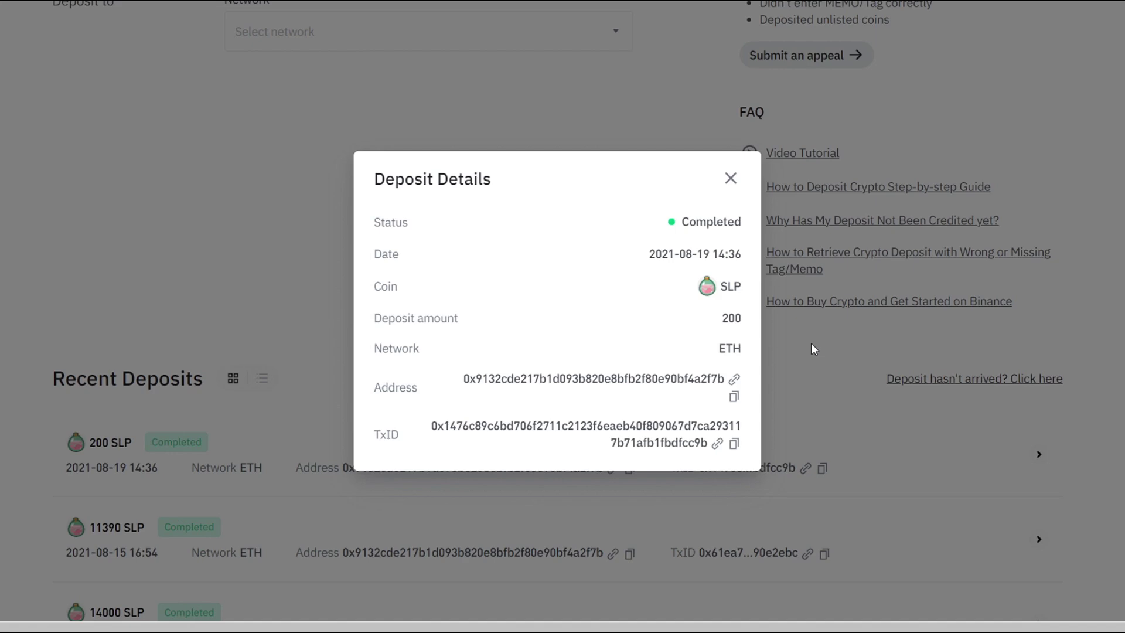
{"action": "left_click", "coordinate": [731, 178]}
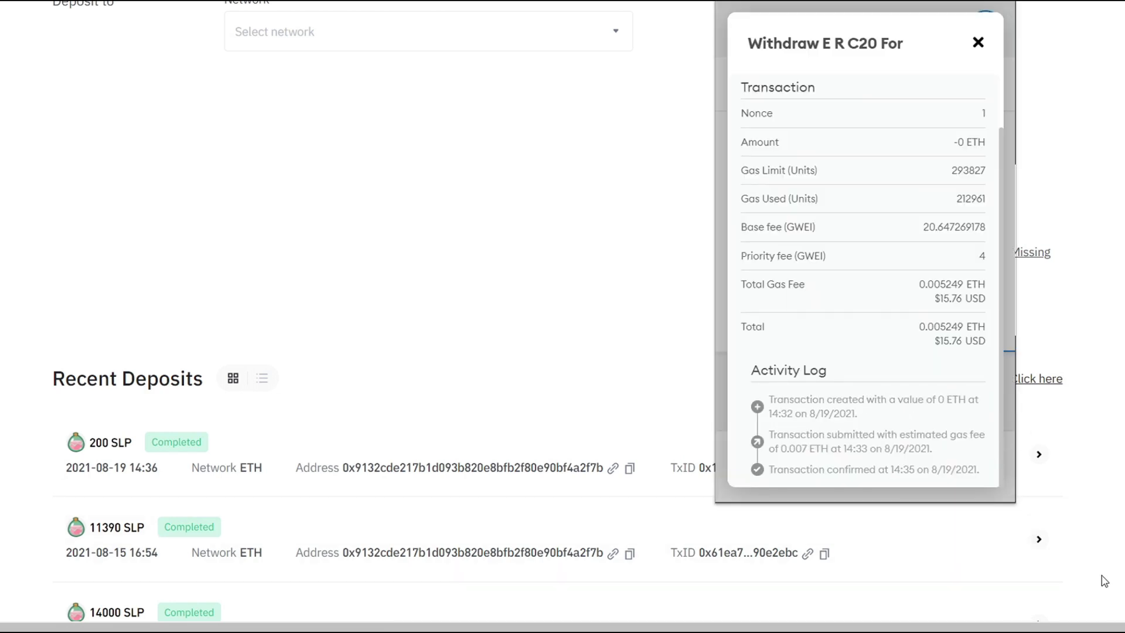
{"action": "left_click", "coordinate": [977, 42]}
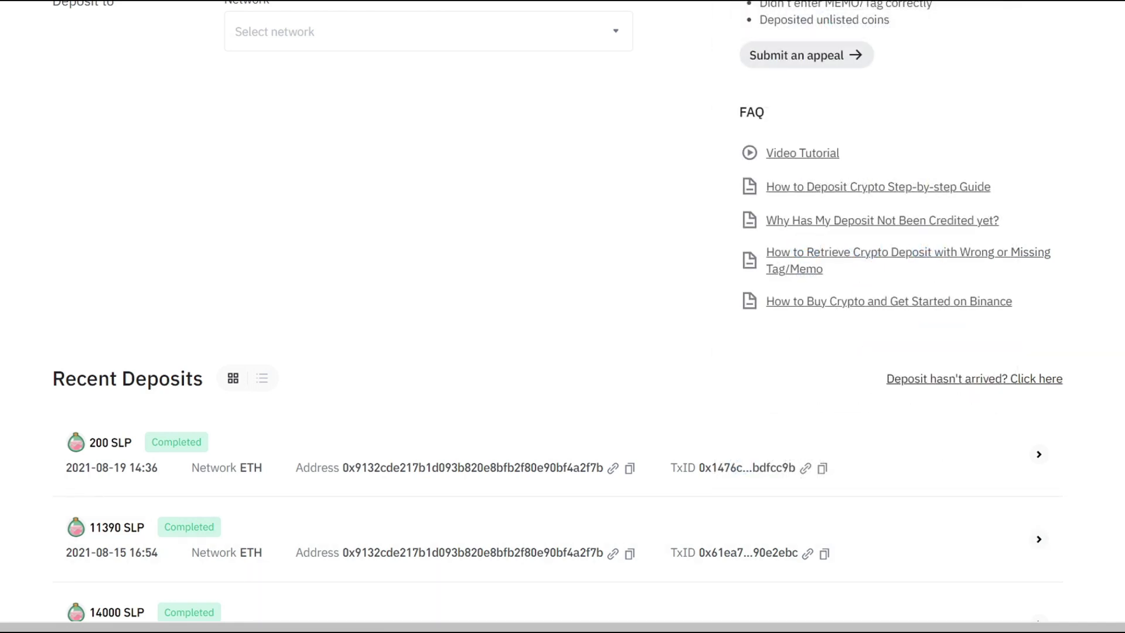
Step: Open Wallet > Fiat and Spot and locate the 200 SLP balance
{"action": "scroll", "coordinate": [288, 183], "scroll_direction": "up", "scroll_amount": 4}
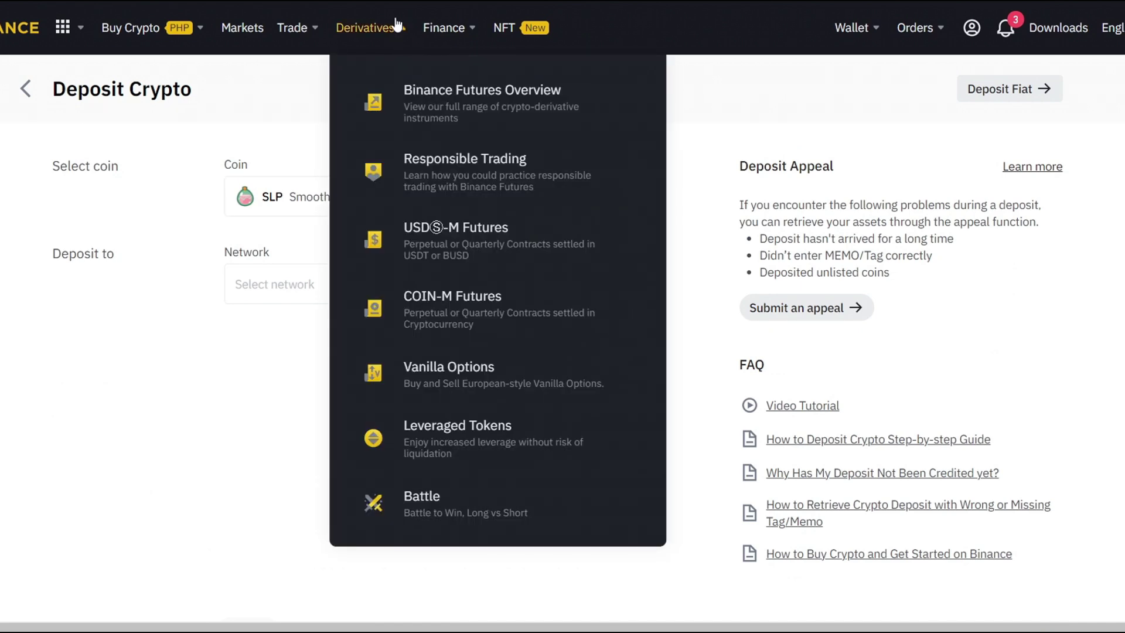
{"action": "mouse_move", "coordinate": [296, 27]}
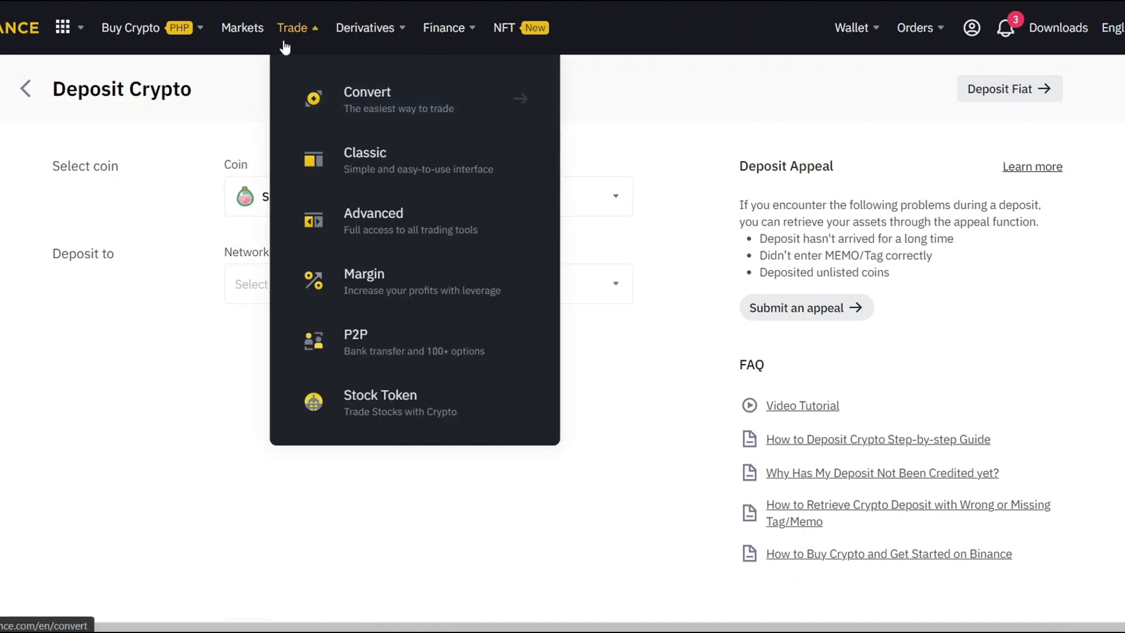
{"action": "mouse_move", "coordinate": [873, 41]}
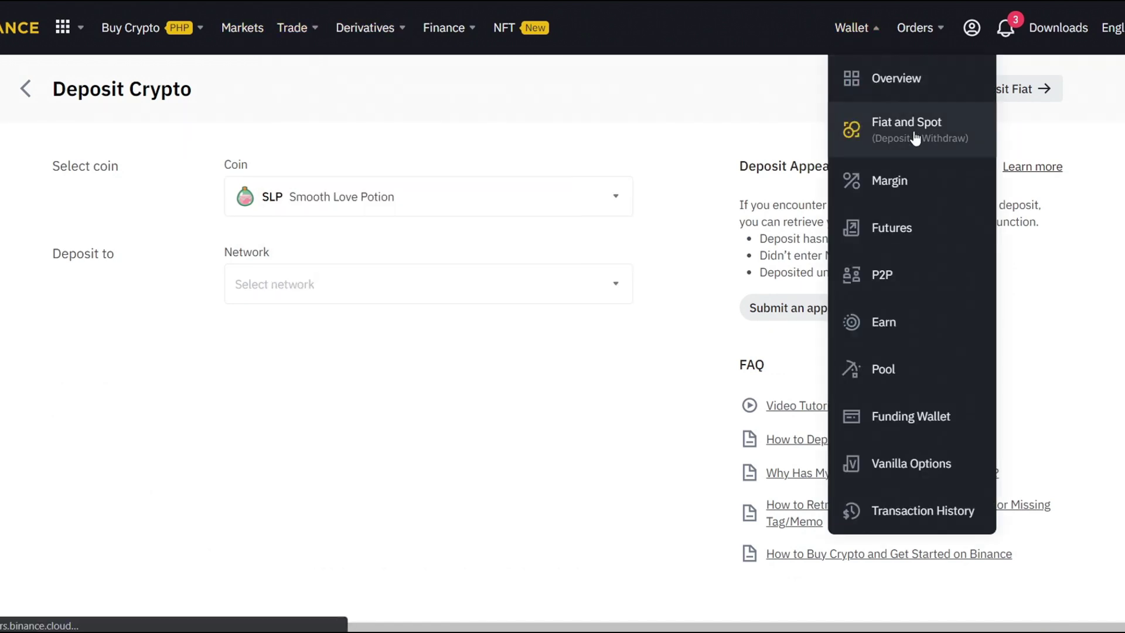
{"action": "left_click", "coordinate": [916, 138]}
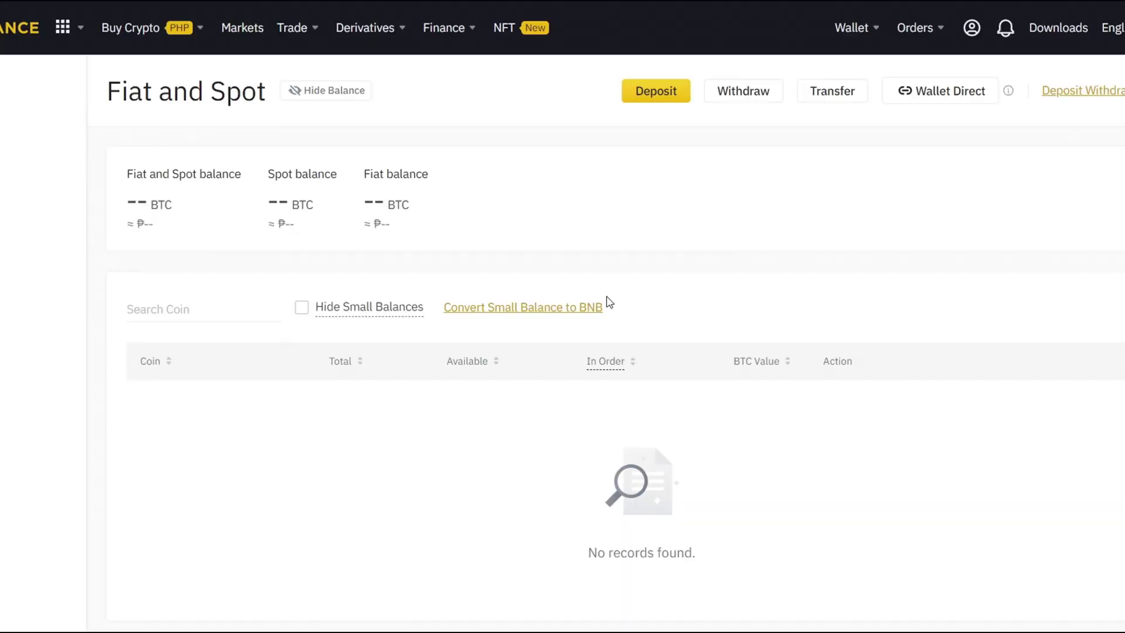
{"action": "scroll", "coordinate": [450, 363], "scroll_direction": "down", "scroll_amount": 2}
{"action": "left_click_drag", "start_coordinate": [294, 325], "coordinate": [372, 329]}
{"action": "left_click", "coordinate": [386, 341]}
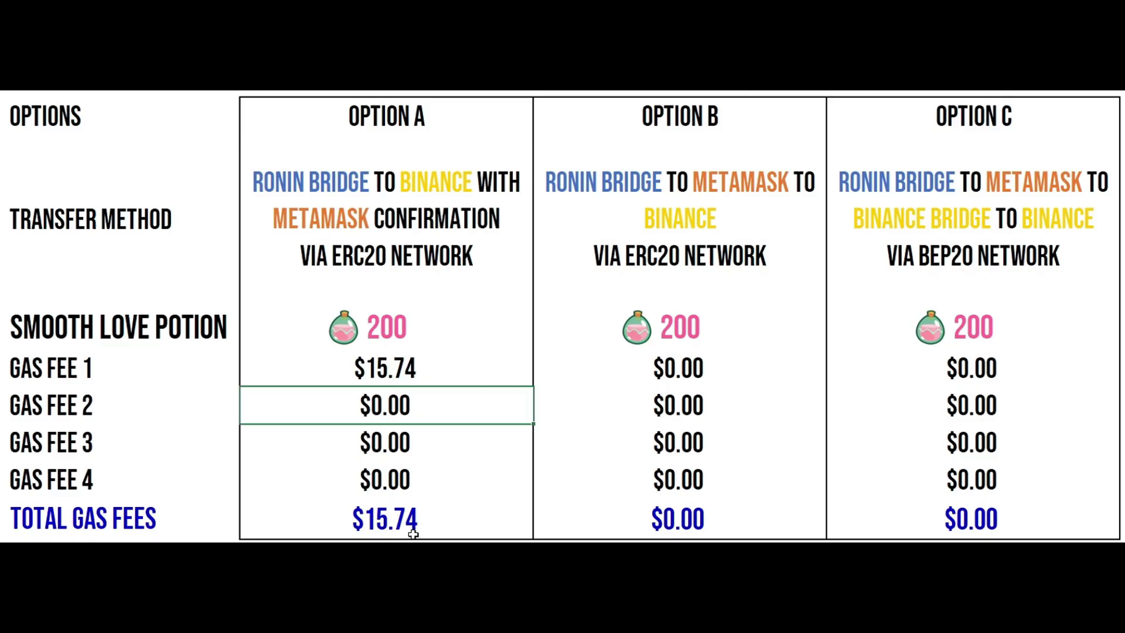
{"action": "double_click", "coordinate": [419, 520]}
{"action": "key", "text": "Return"}
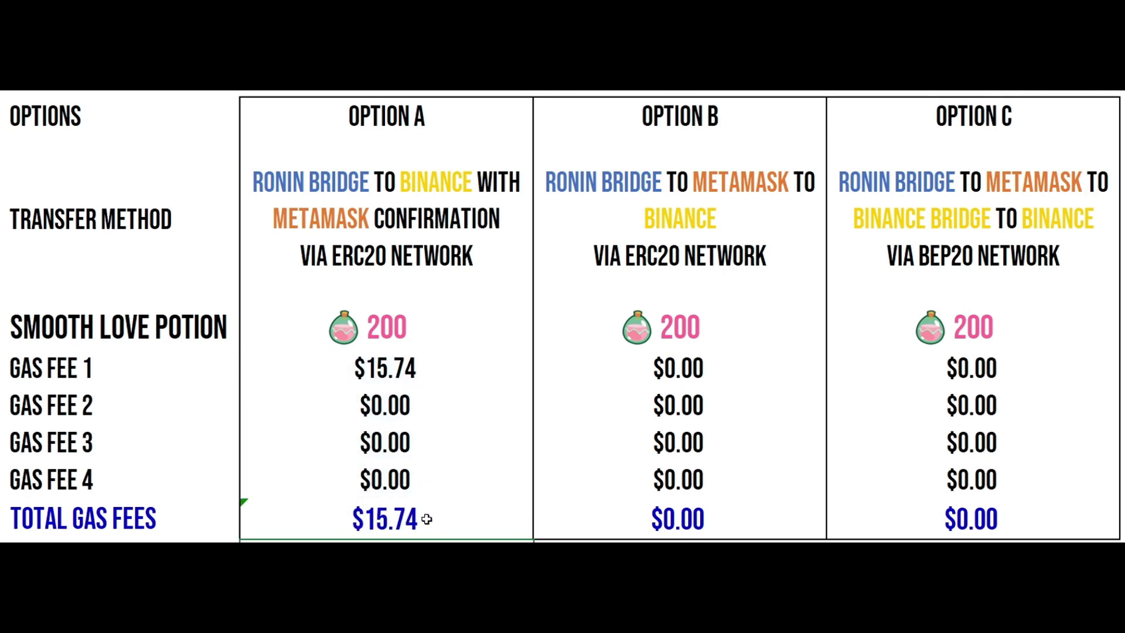
{"action": "double_click", "coordinate": [428, 517]}
{"action": "key", "text": "Return"}
{"action": "left_click", "coordinate": [736, 187]}
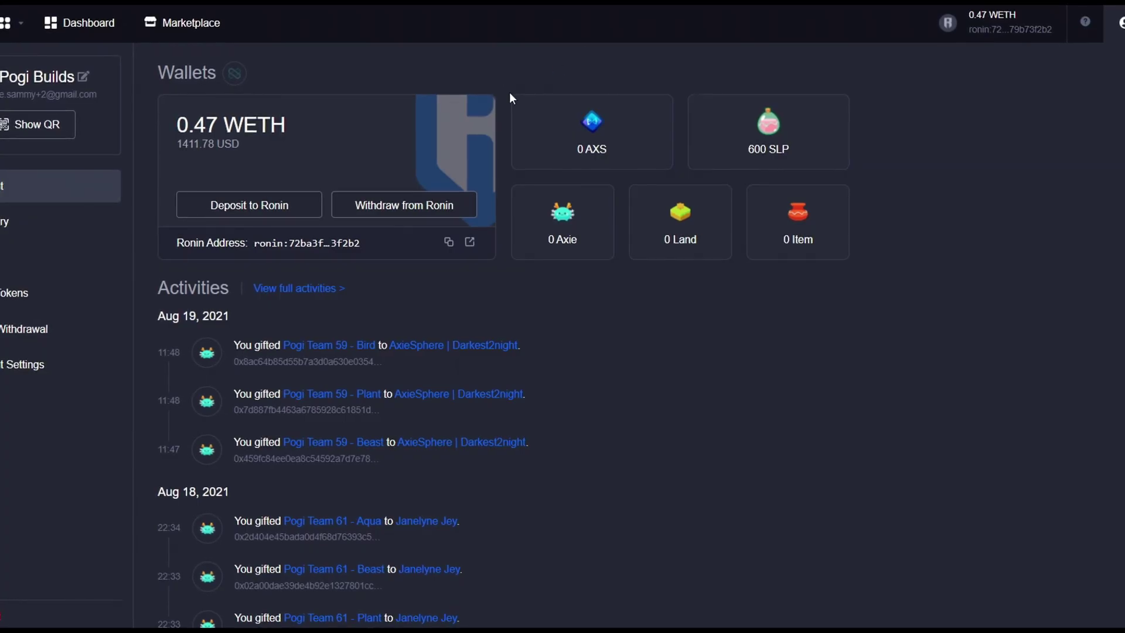
Step: Start a withdrawal from Ronin and paste the MetaMask Ethereum address as the destination
{"action": "left_click", "coordinate": [430, 210]}
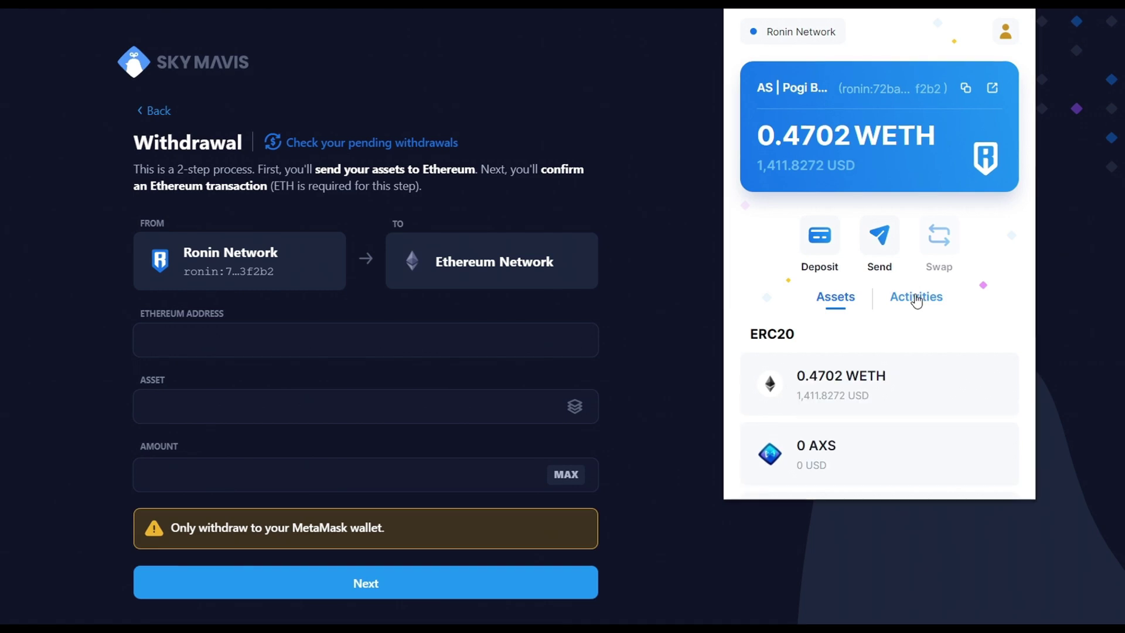
{"action": "scroll", "coordinate": [899, 334], "scroll_direction": "down", "scroll_amount": 4}
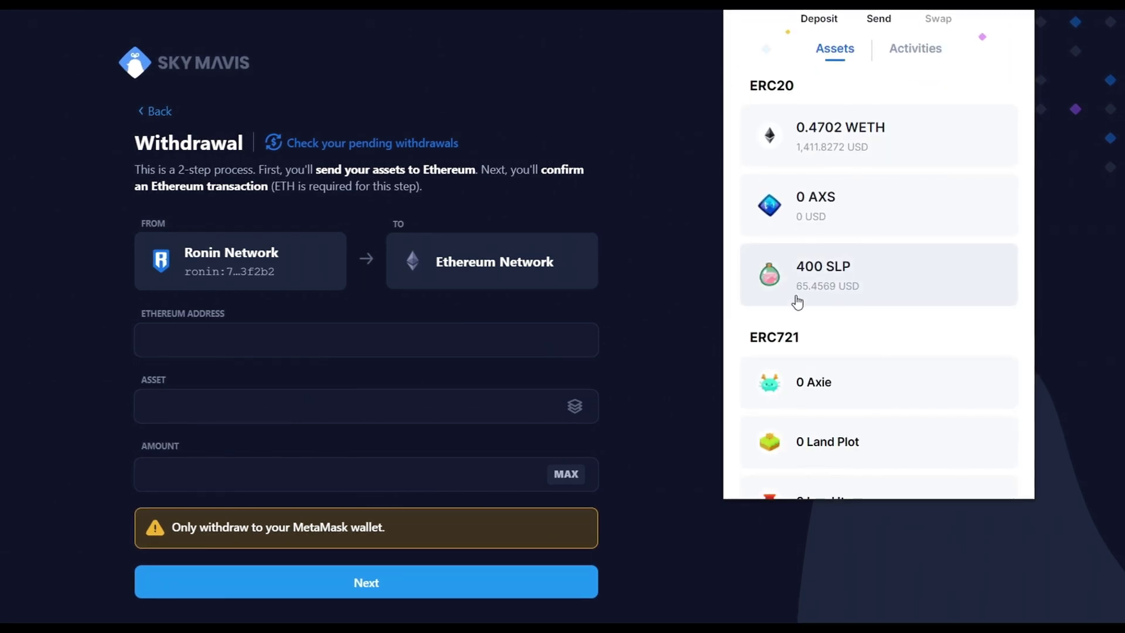
{"action": "left_click", "coordinate": [654, 335]}
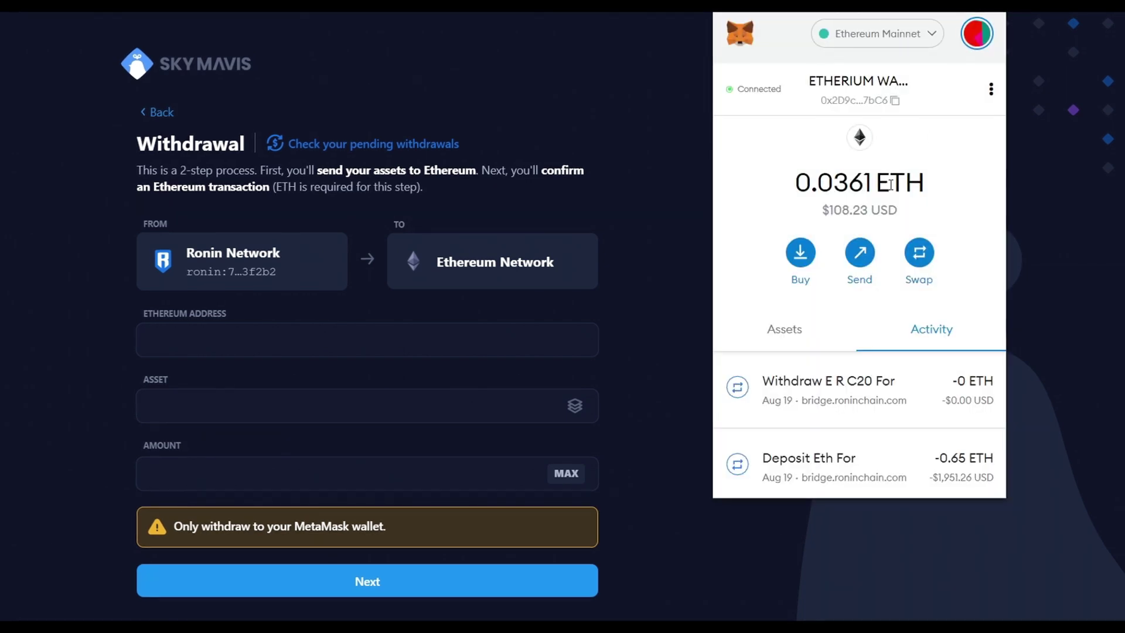
{"action": "left_click", "coordinate": [873, 109]}
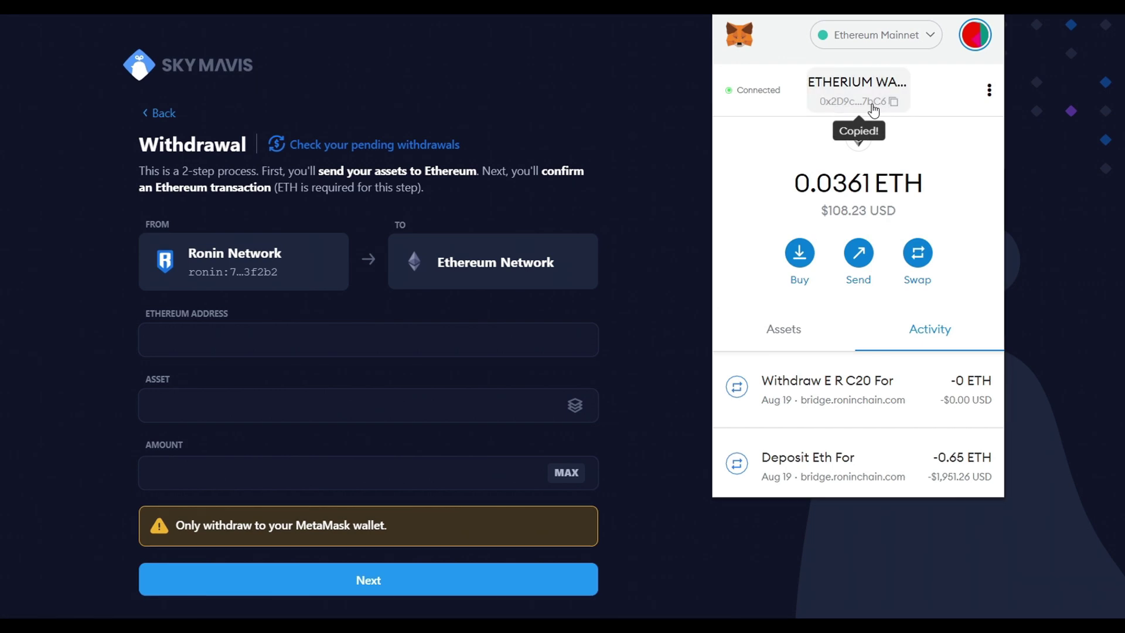
{"action": "left_click", "coordinate": [434, 343]}
{"action": "key", "text": "ctrl+v"}
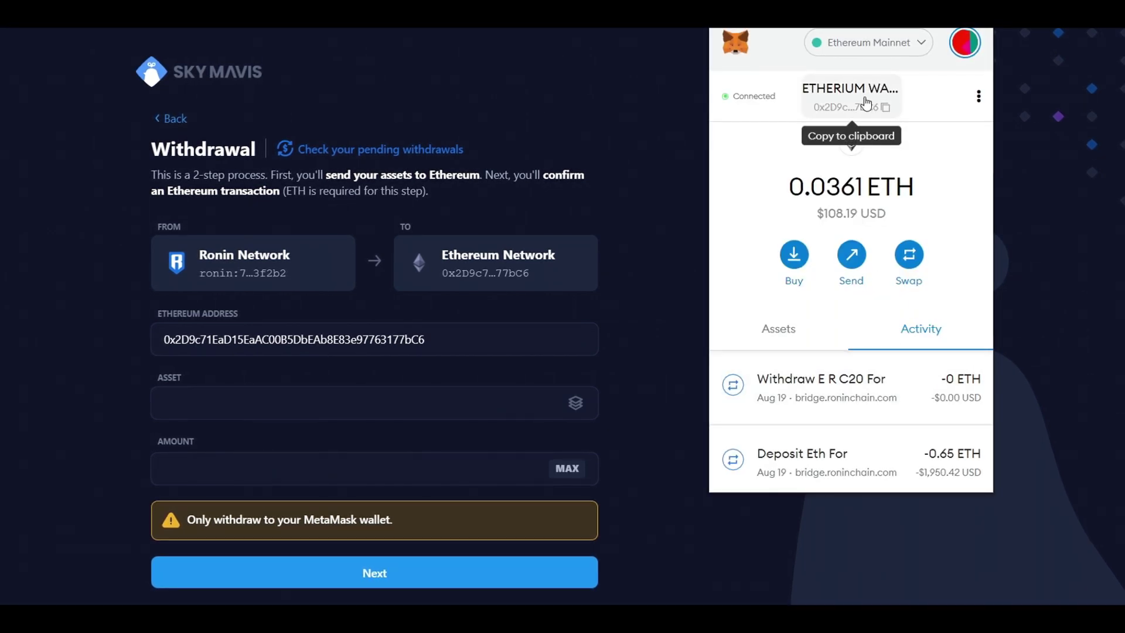
Step: Choose SLP as the withdrawal asset and move to the amount field
{"action": "left_click", "coordinate": [684, 452]}
{"action": "left_click", "coordinate": [577, 403]}
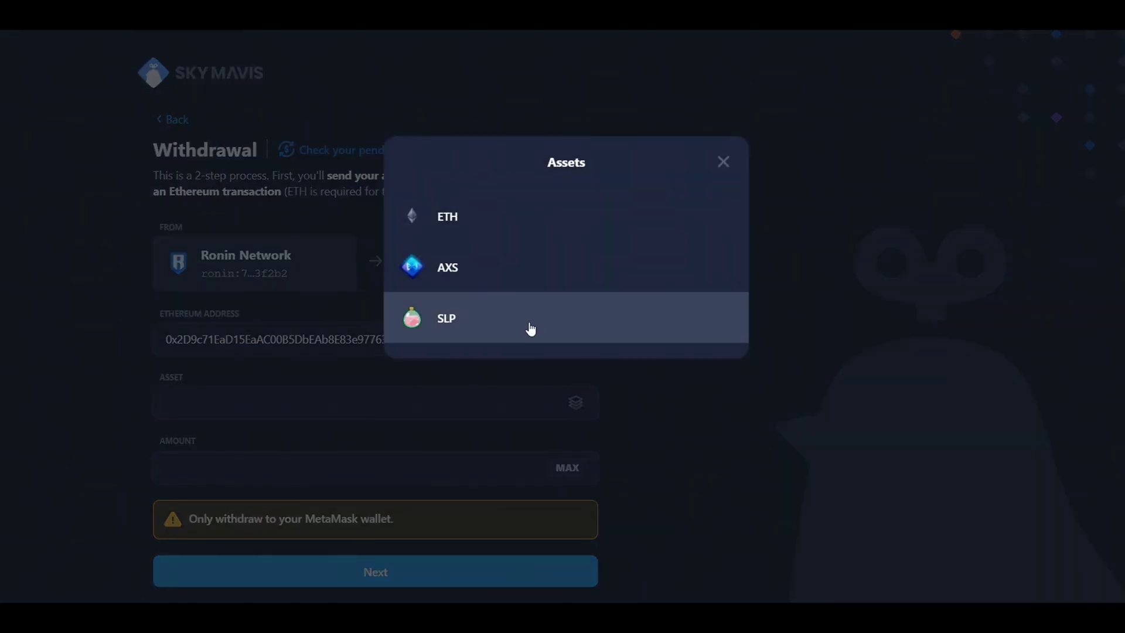
{"action": "left_click", "coordinate": [531, 329]}
{"action": "left_click", "coordinate": [474, 466]}
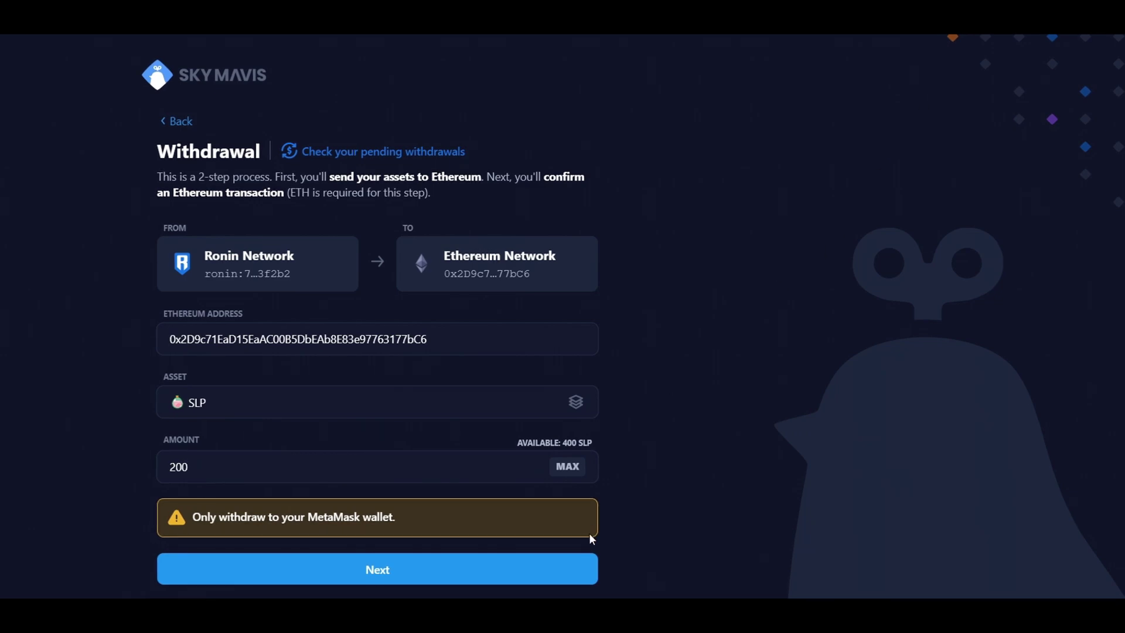
Step: Submit the 200 SLP withdrawal, accept the cost warning, and approve the Ronin contract transaction
{"action": "left_click", "coordinate": [575, 570]}
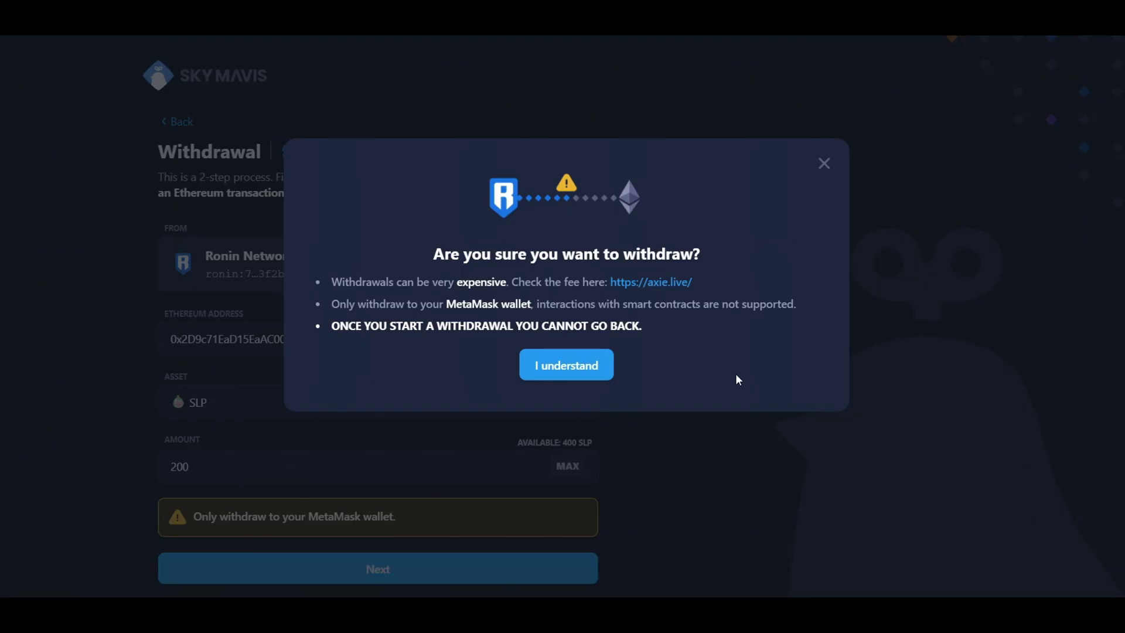
{"action": "left_click", "coordinate": [567, 369]}
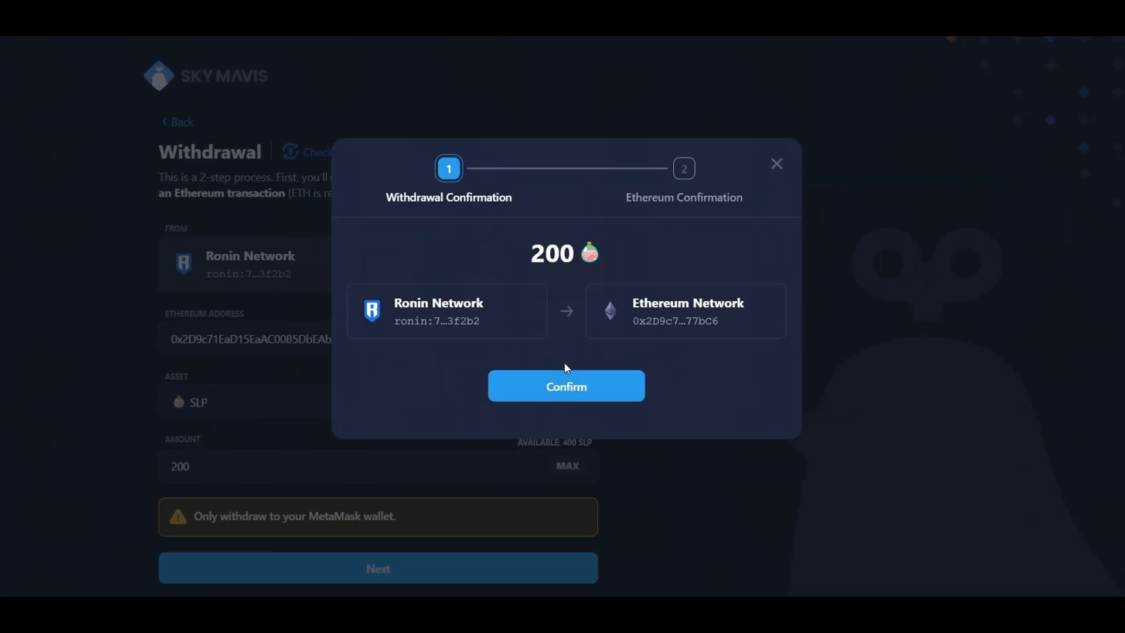
{"action": "left_click", "coordinate": [596, 392]}
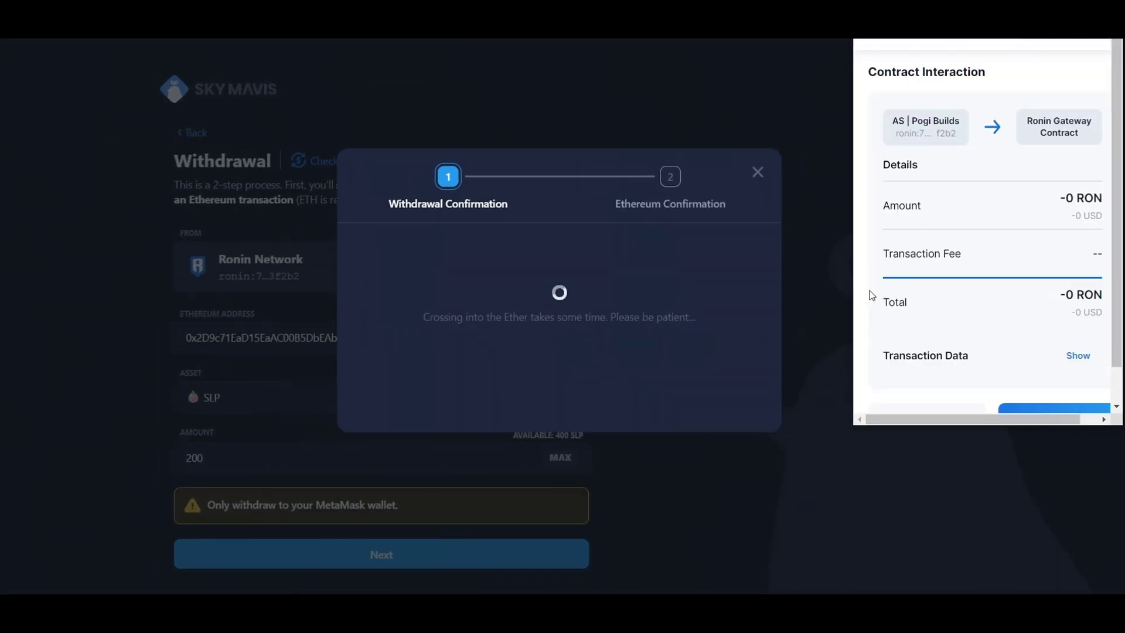
{"action": "scroll", "coordinate": [1031, 333], "scroll_direction": "down", "scroll_amount": 1}
{"action": "scroll", "coordinate": [1032, 334], "scroll_direction": "up", "scroll_amount": 1}
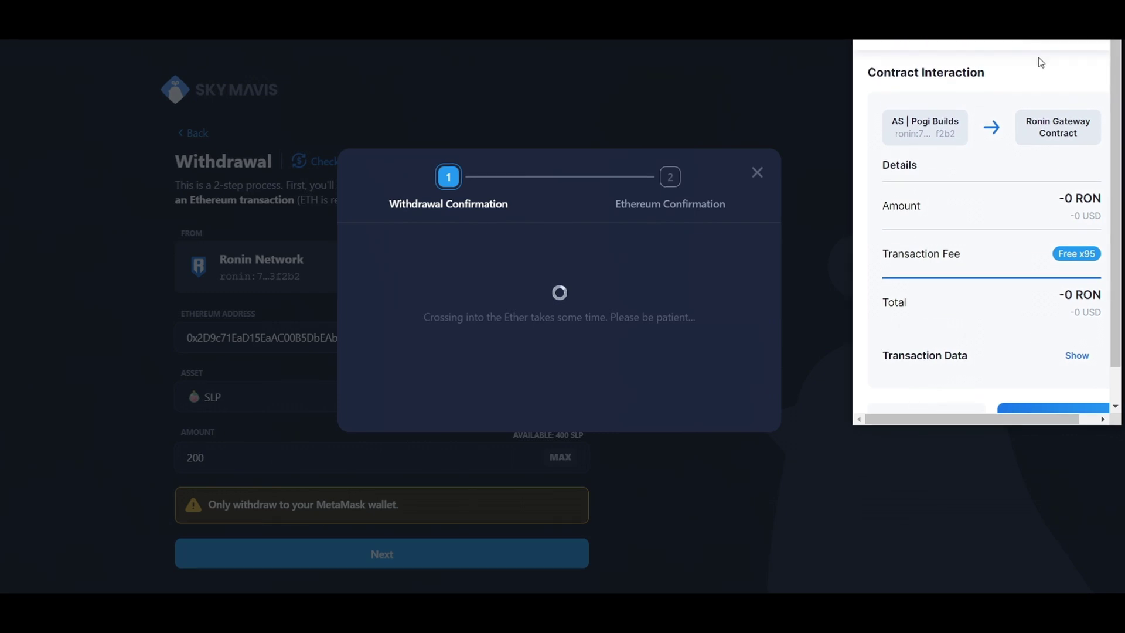
{"action": "scroll", "coordinate": [1025, 311], "scroll_direction": "down", "scroll_amount": 2}
{"action": "left_click", "coordinate": [1053, 377]}
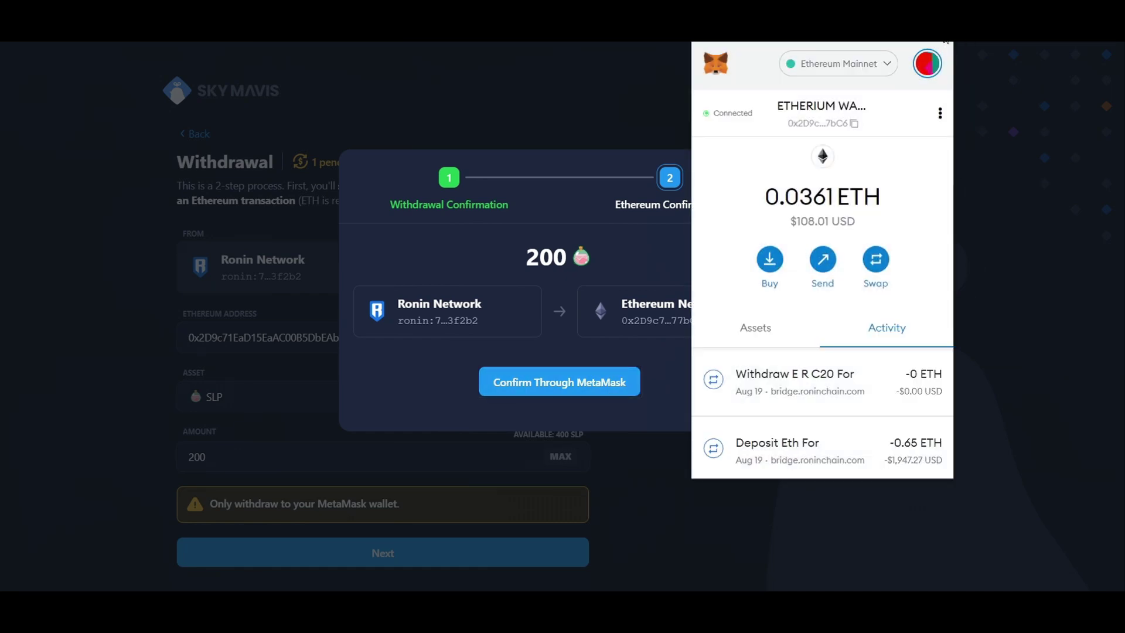
Step: Approve the ERC20 withdrawal and its gas fee in MetaMask for Ethereum confirmation
{"action": "left_click", "coordinate": [744, 364]}
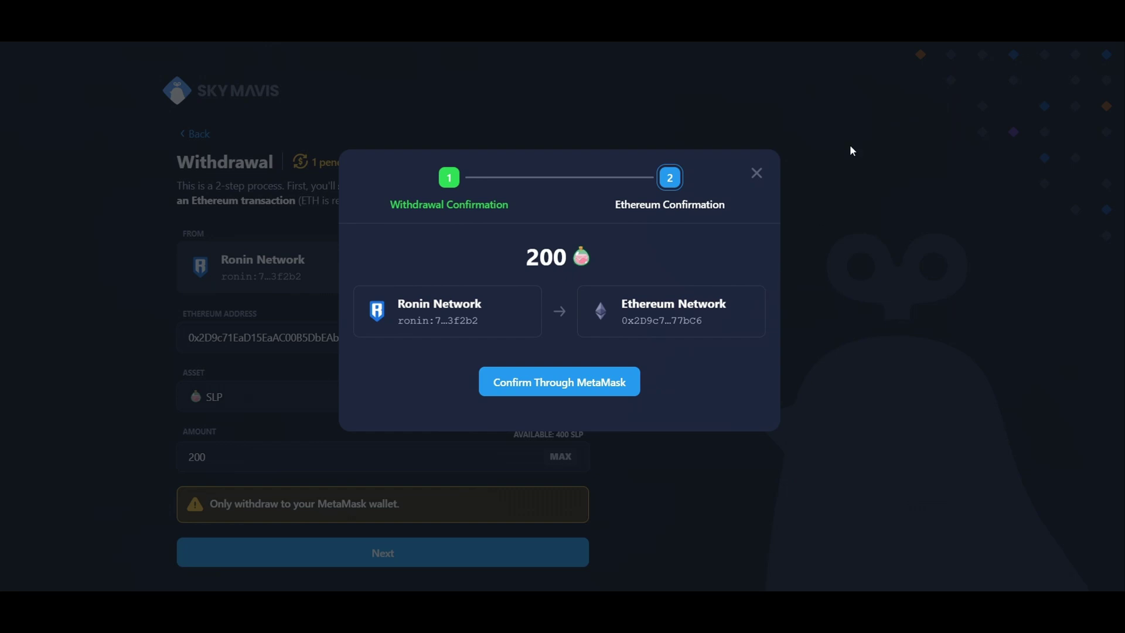
{"action": "left_click", "coordinate": [900, 61]}
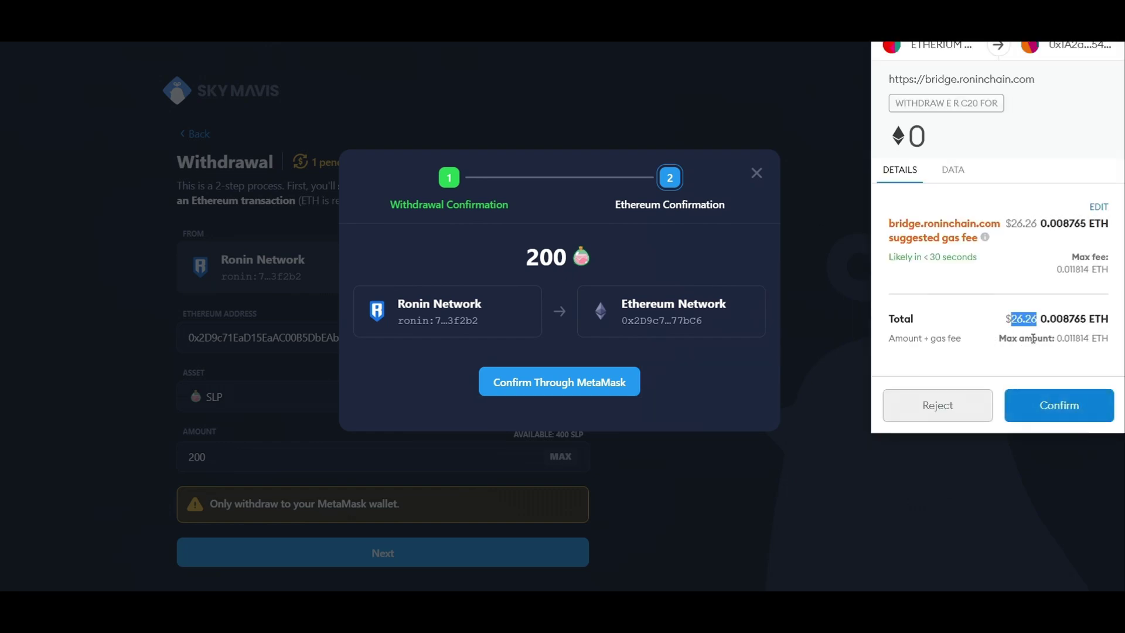
{"action": "left_click", "coordinate": [1063, 405]}
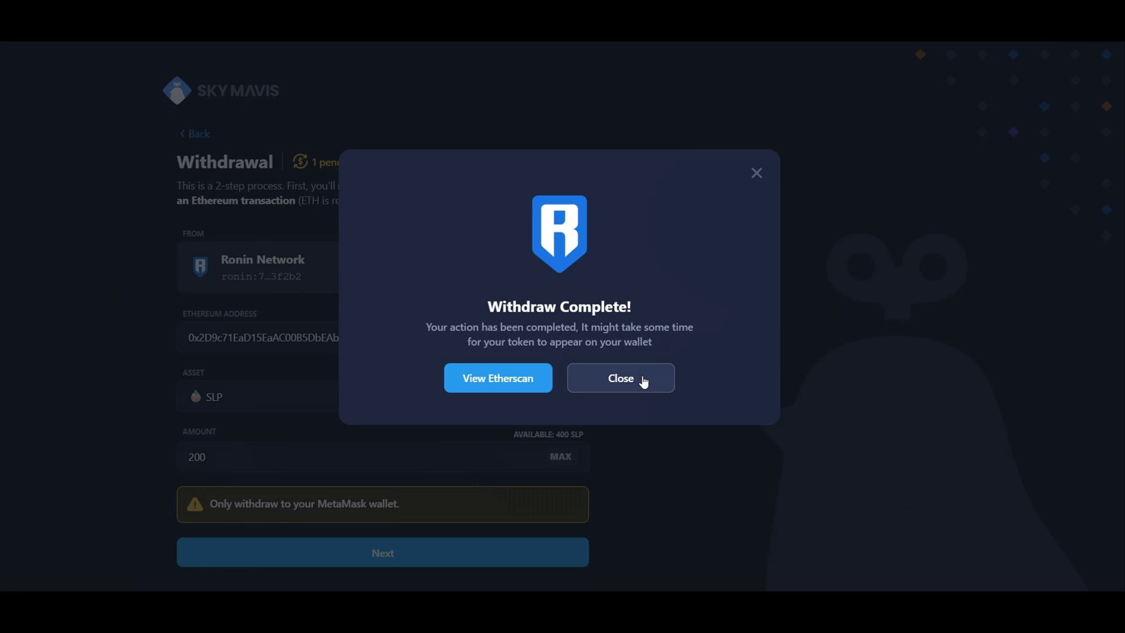
Step: Look up the withdrawal's Ethereum transaction on Etherscan from the Ronin Bridge page
{"action": "left_click", "coordinate": [495, 380]}
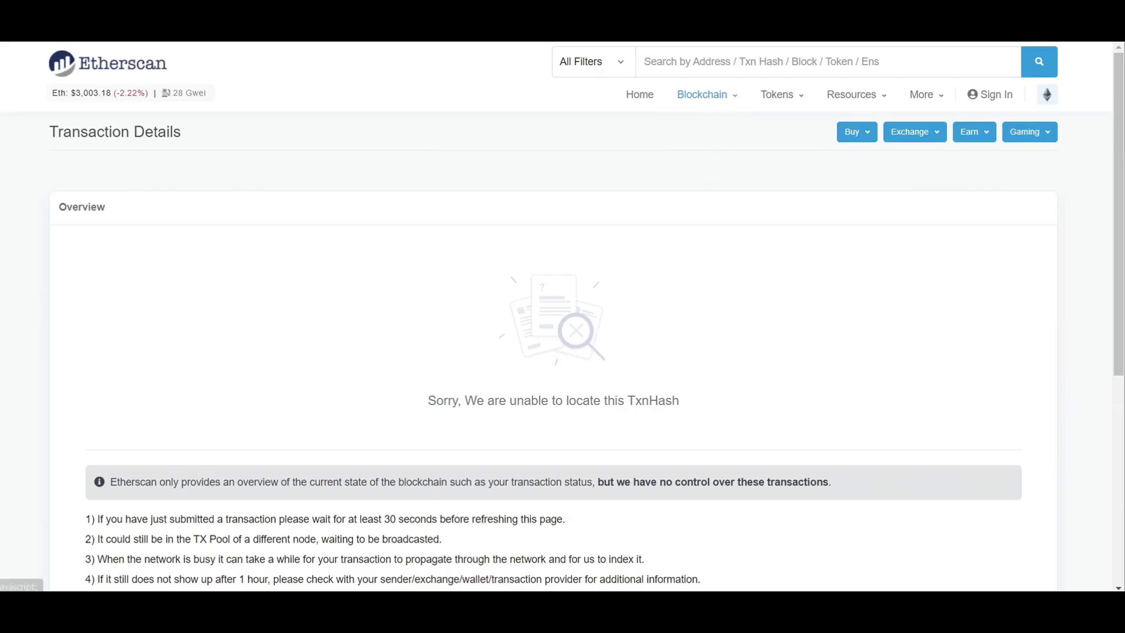
{"action": "key", "text": "ctrl+w"}
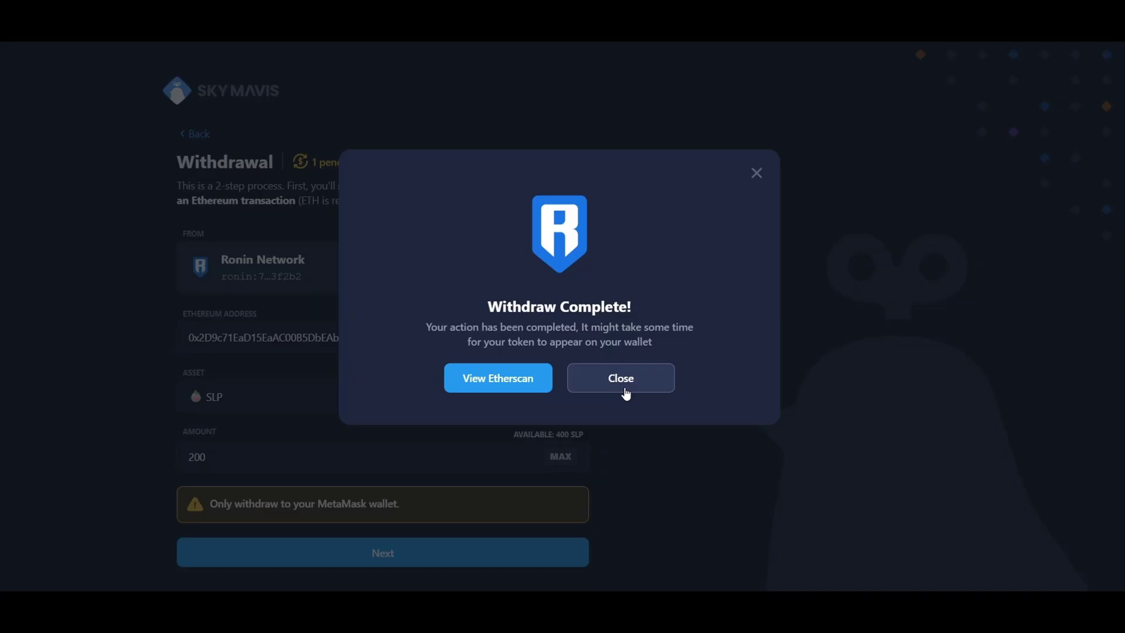
{"action": "left_click", "coordinate": [546, 383]}
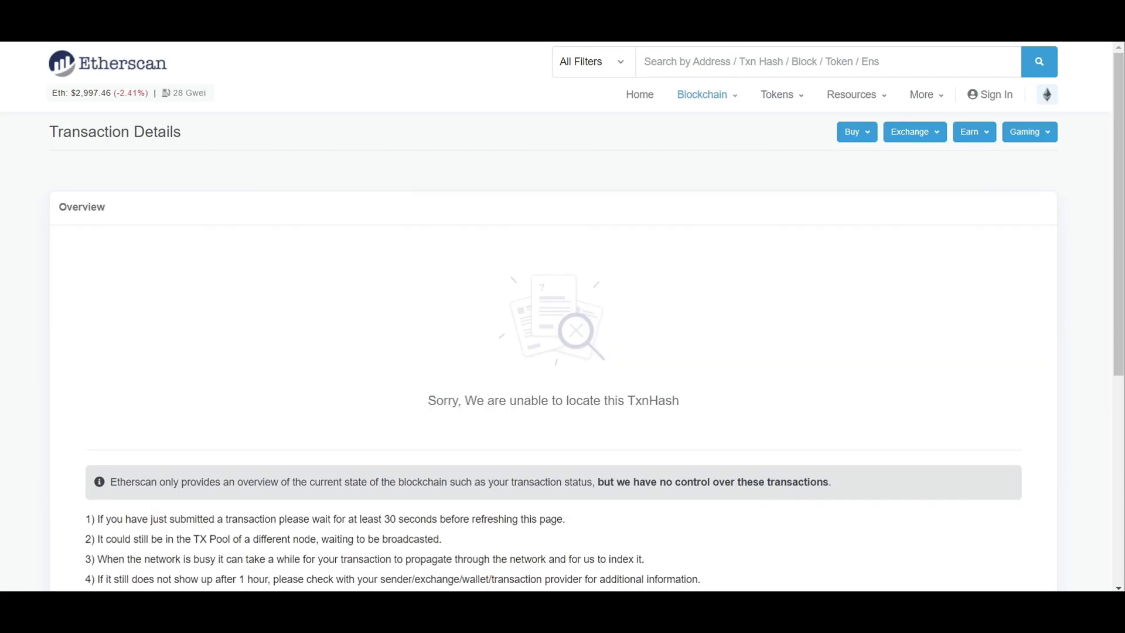
{"action": "scroll", "coordinate": [832, 369], "scroll_direction": "down", "scroll_amount": 2}
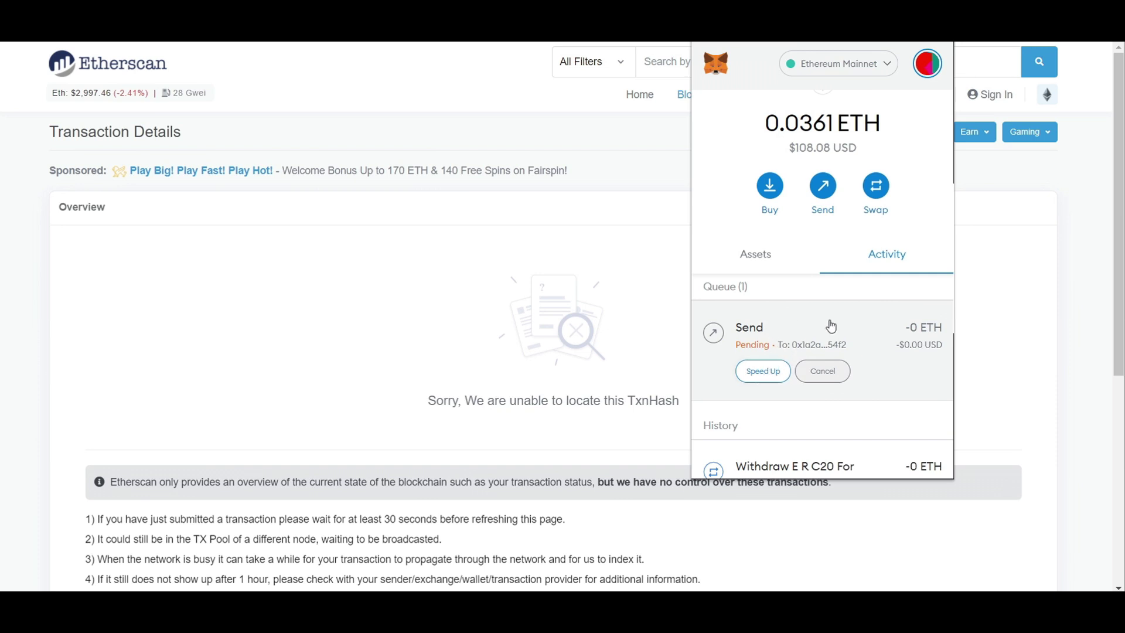
{"action": "scroll", "coordinate": [830, 326], "scroll_direction": "up", "scroll_amount": 2}
Step: Open the pending Send in MetaMask Activity and view it on Etherscan
{"action": "left_click", "coordinate": [762, 334]}
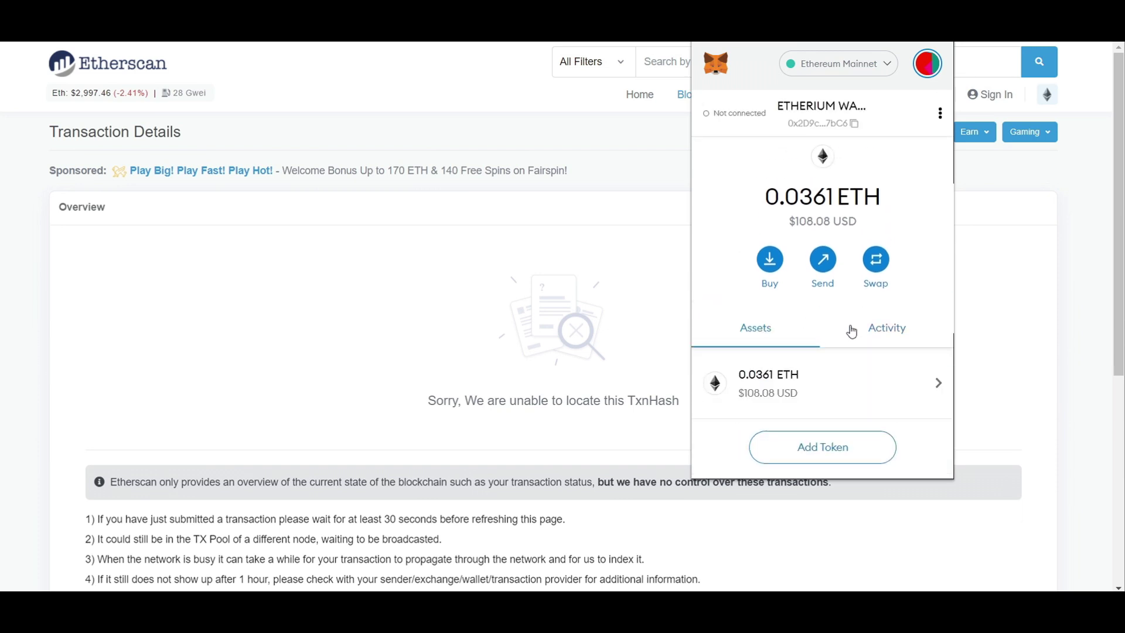
{"action": "left_click", "coordinate": [852, 332]}
{"action": "scroll", "coordinate": [855, 369], "scroll_direction": "down", "scroll_amount": 1}
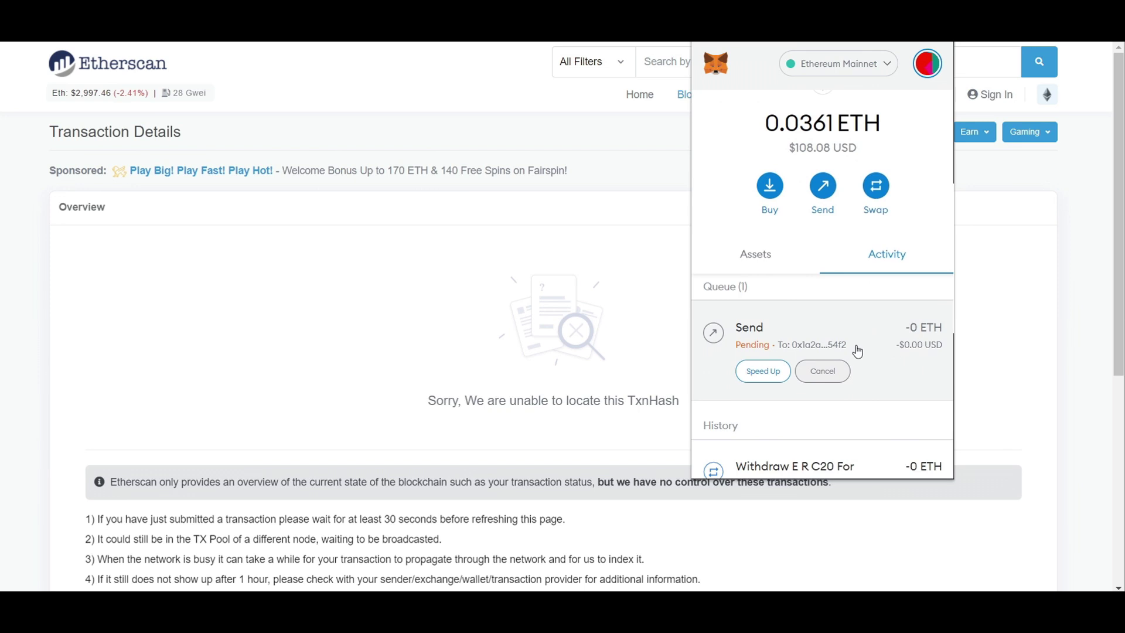
{"action": "left_click", "coordinate": [593, 154]}
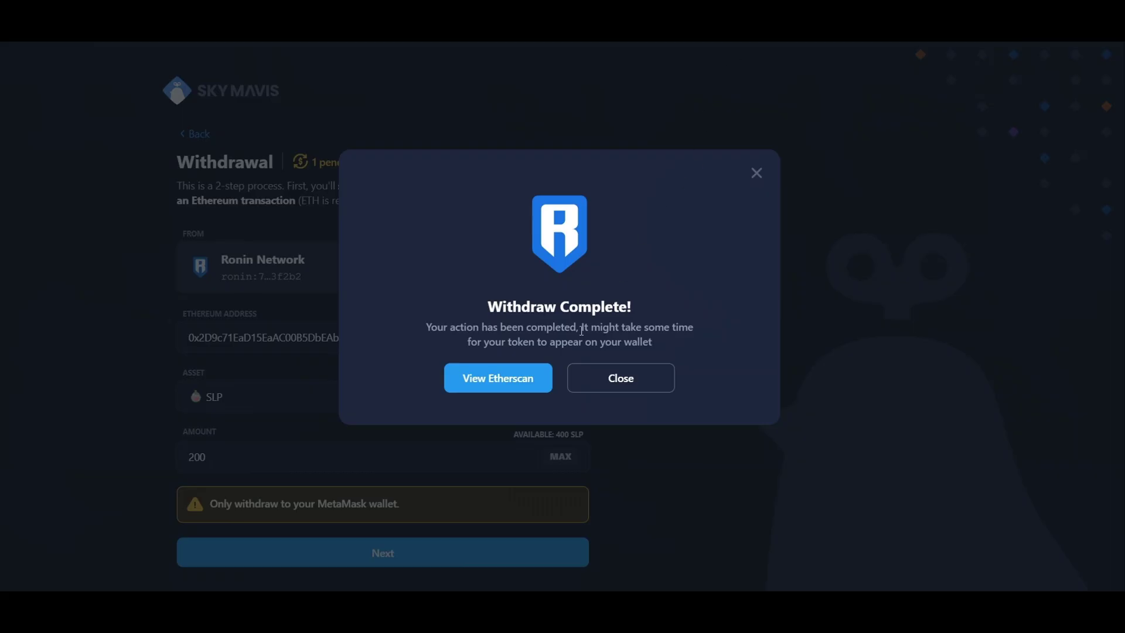
{"action": "left_click", "coordinate": [757, 173]}
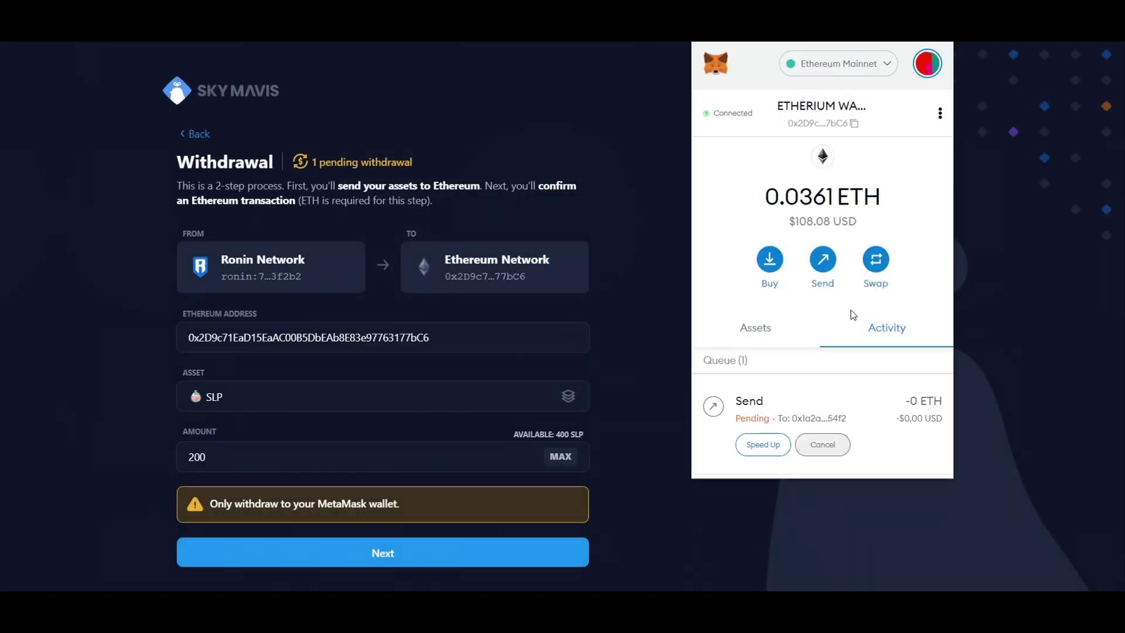
{"action": "scroll", "coordinate": [851, 310], "scroll_direction": "down", "scroll_amount": 3}
{"action": "left_click", "coordinate": [822, 254]}
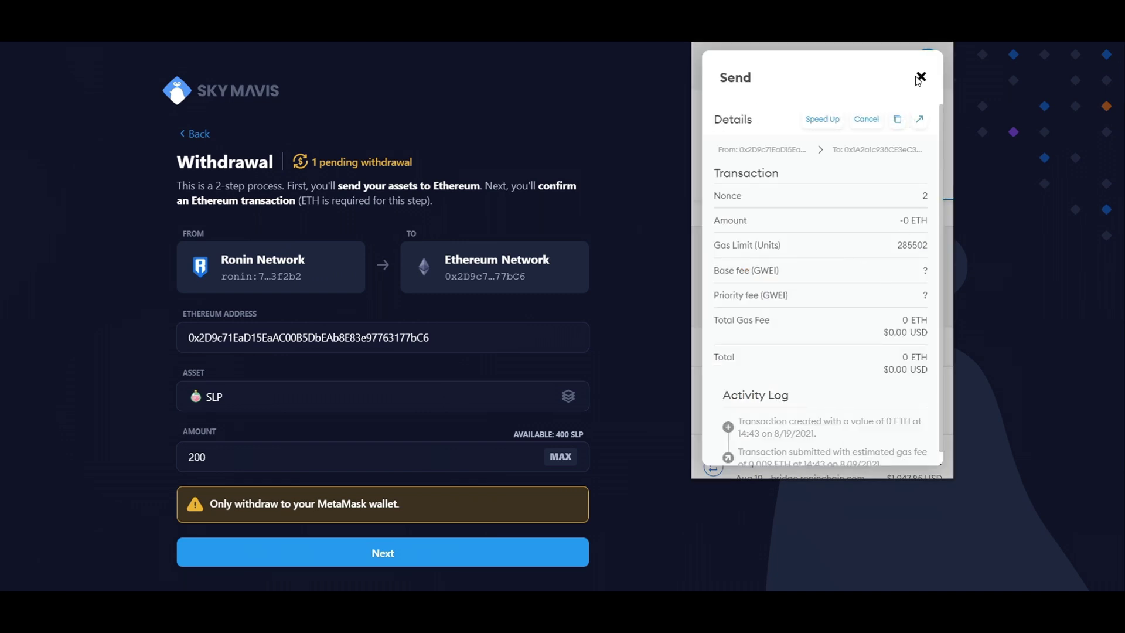
{"action": "left_click", "coordinate": [920, 119]}
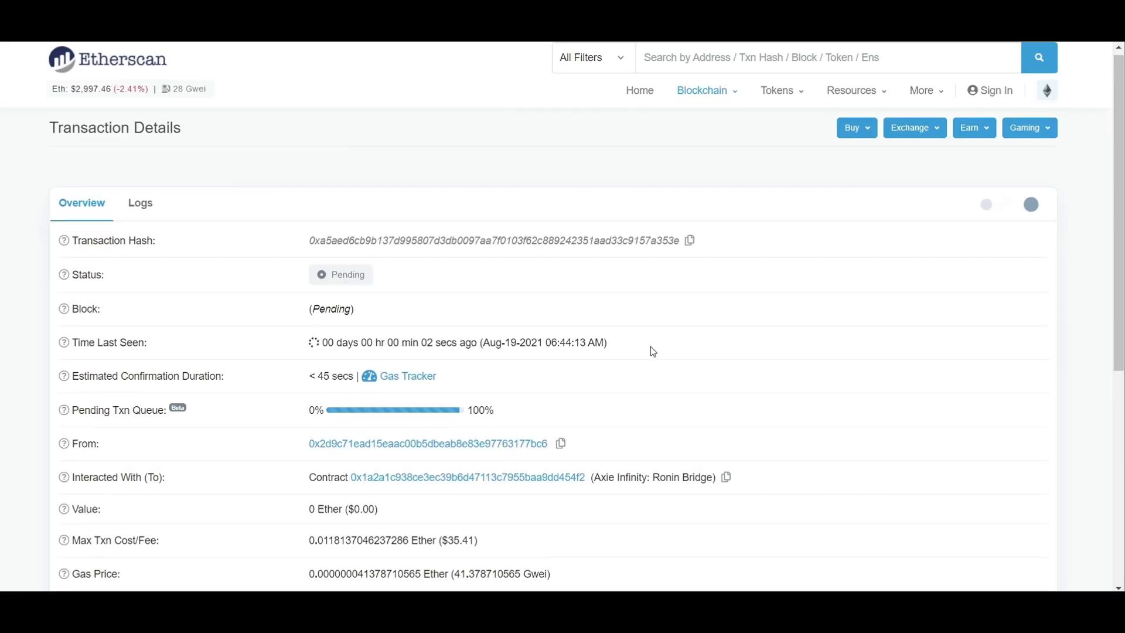
{"action": "scroll", "coordinate": [649, 343], "scroll_direction": "down", "scroll_amount": 2}
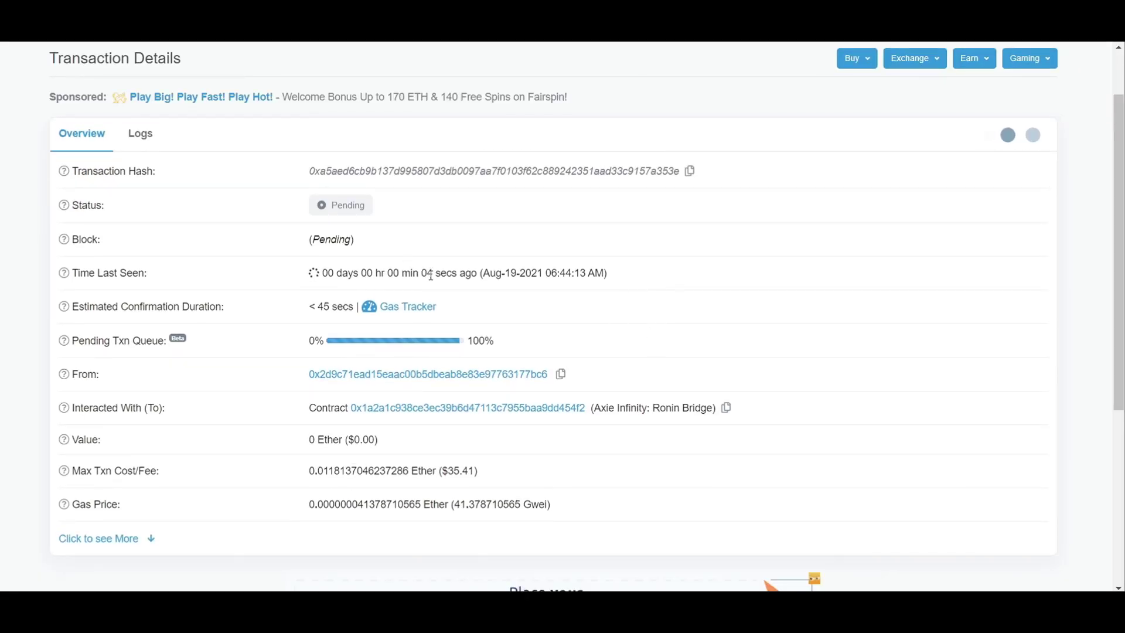
{"action": "triple_click", "coordinate": [330, 309]}
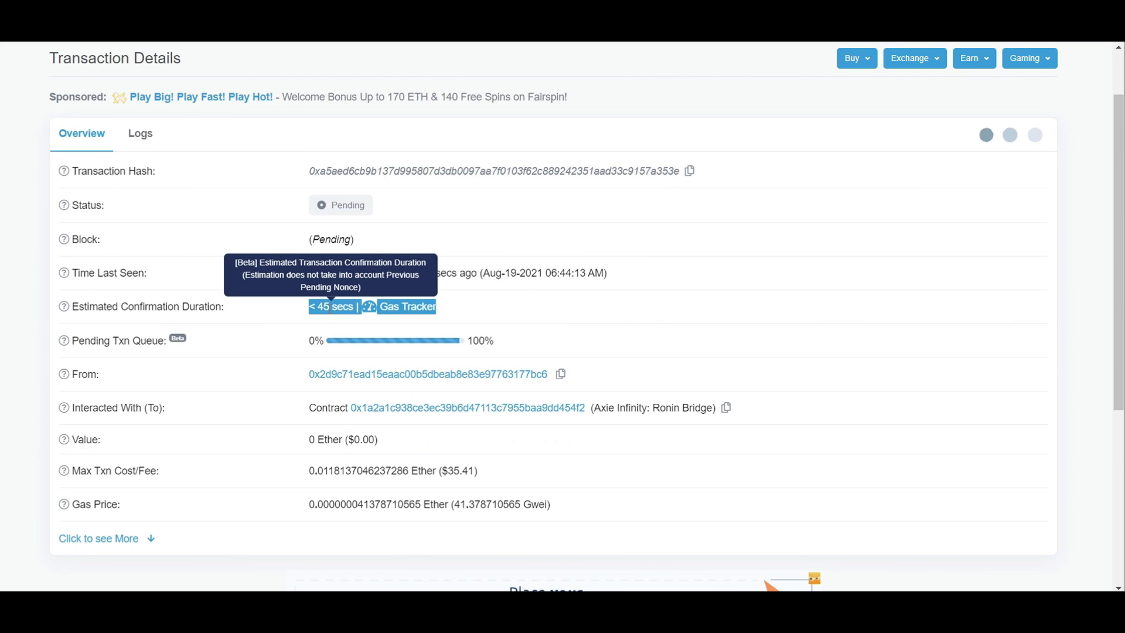
{"action": "left_click", "coordinate": [330, 309]}
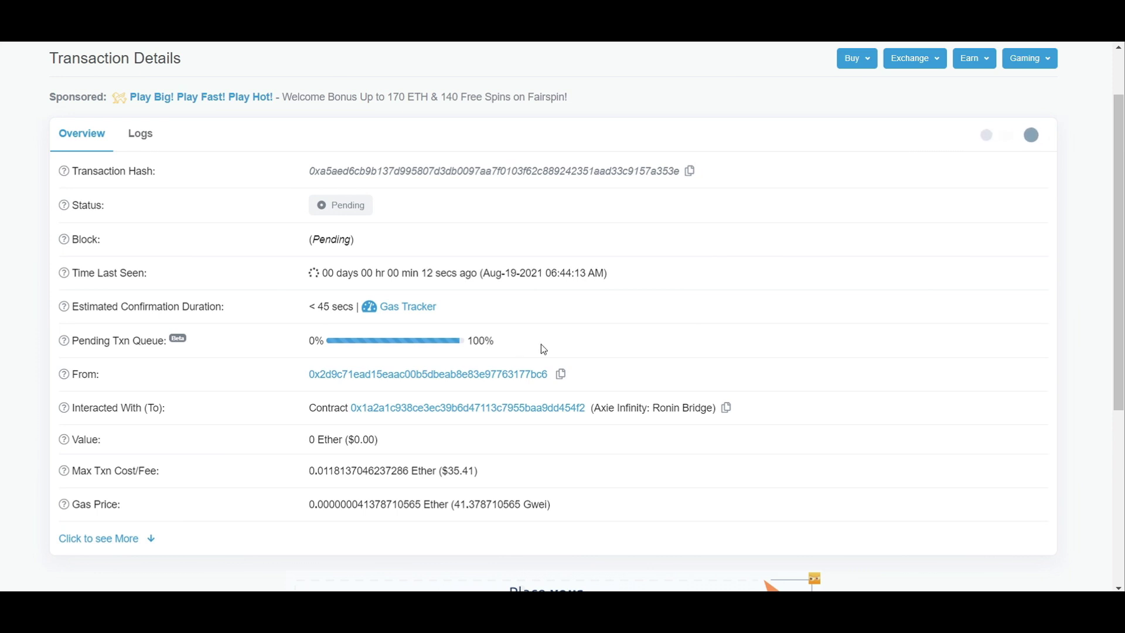
{"action": "triple_click", "coordinate": [453, 470]}
{"action": "double_click", "coordinate": [452, 471]}
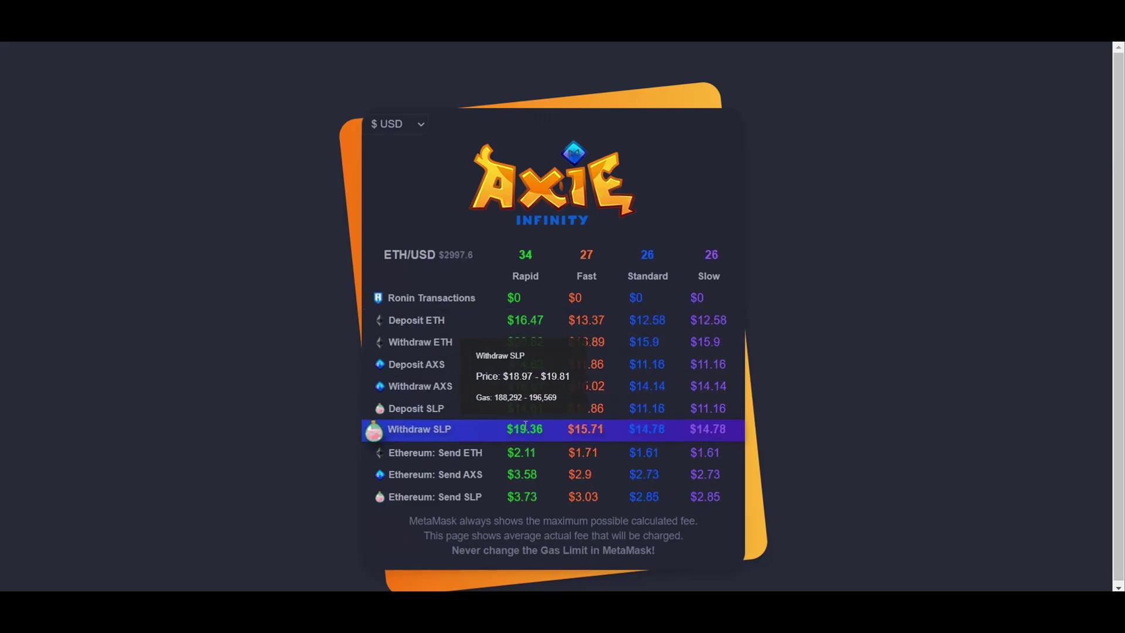
{"action": "double_click", "coordinate": [542, 430]}
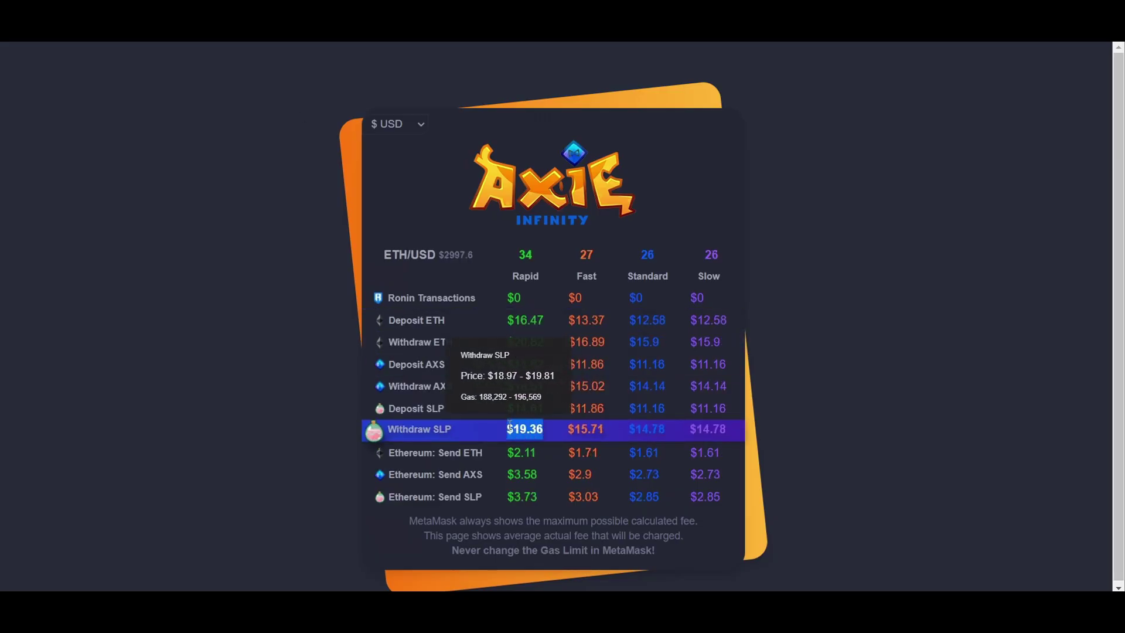
{"action": "left_click", "coordinate": [850, 271]}
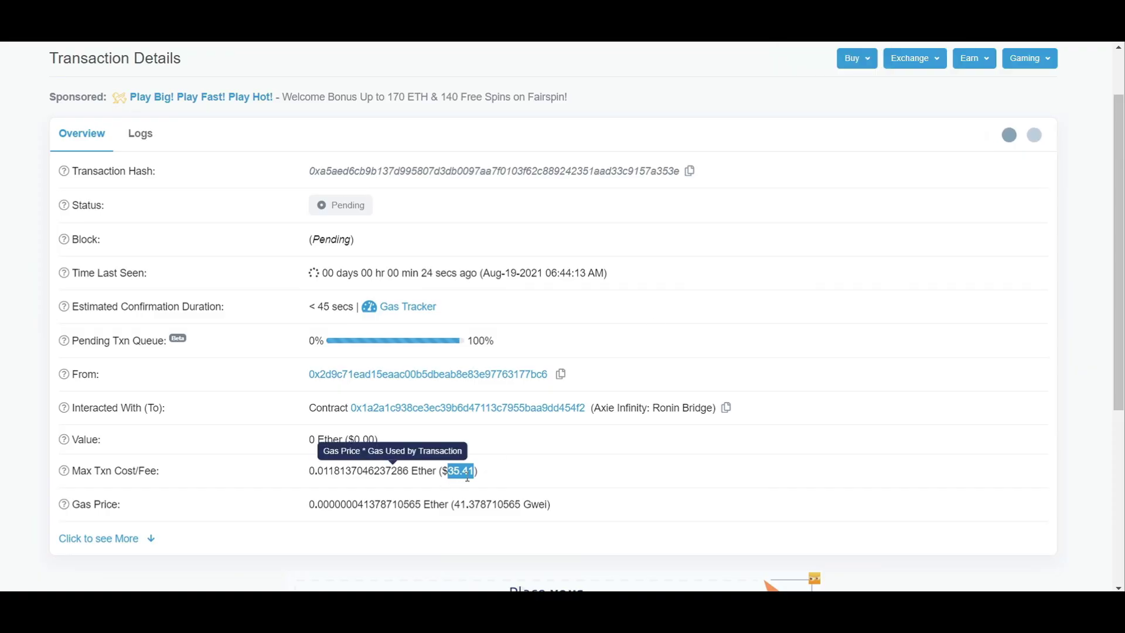
{"action": "triple_click", "coordinate": [467, 478]}
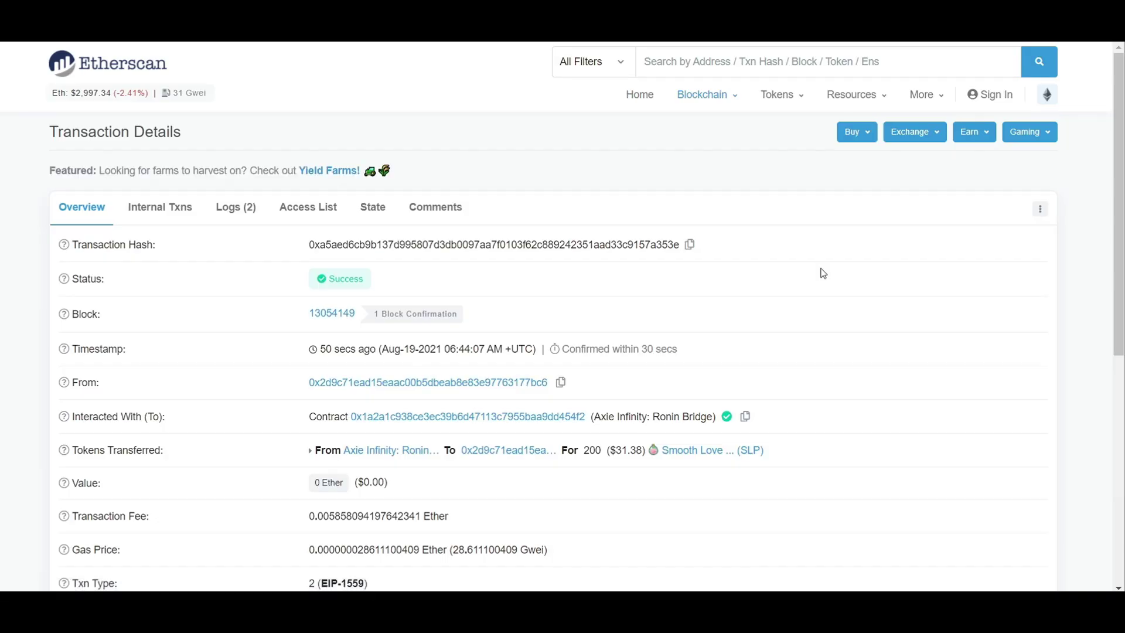
Step: On Etherscan, highlight the 28.611100409 Gwei gas price and select the 0.005858094197642341 Ether fee
{"action": "scroll", "coordinate": [816, 282], "scroll_direction": "down", "scroll_amount": 1}
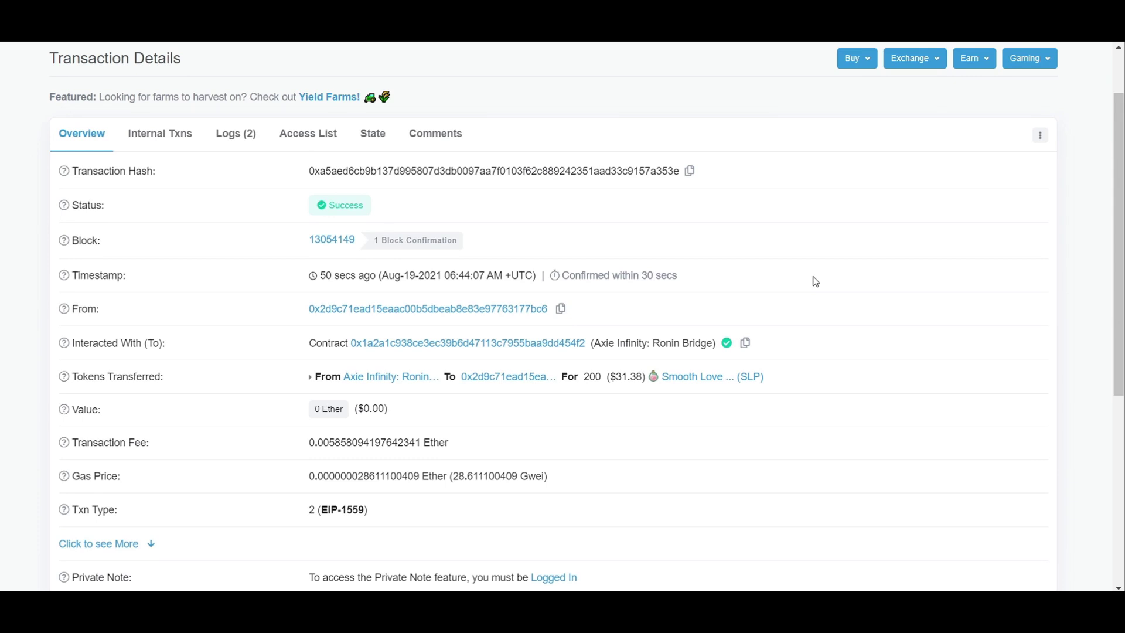
{"action": "scroll", "coordinate": [816, 282], "scroll_direction": "down", "scroll_amount": 1}
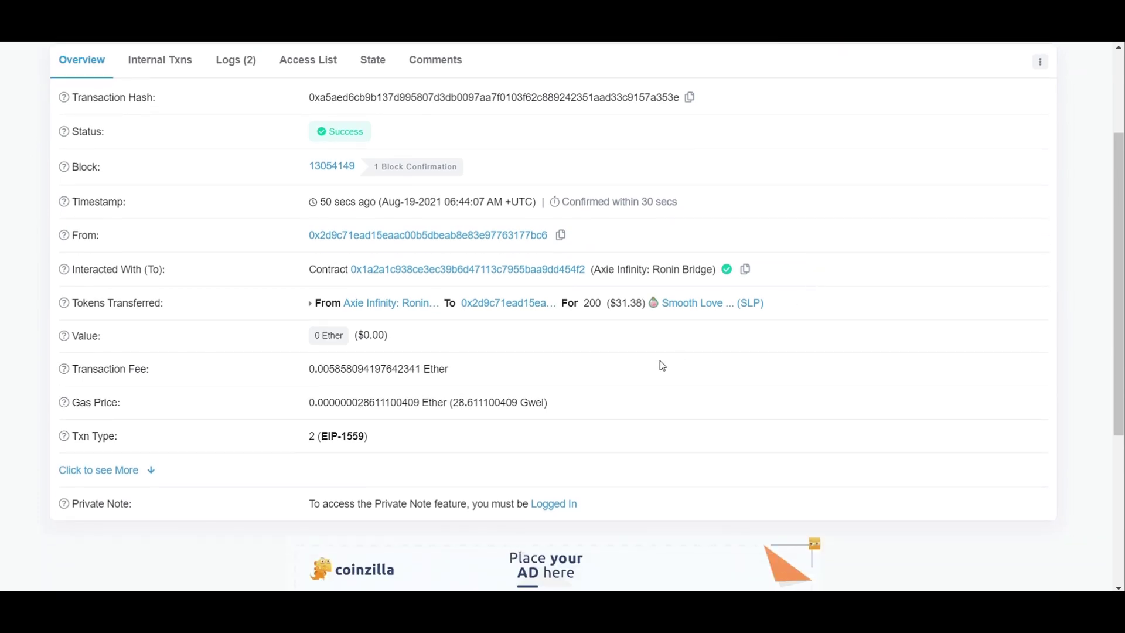
{"action": "double_click", "coordinate": [461, 401]}
{"action": "left_click", "coordinate": [461, 400]}
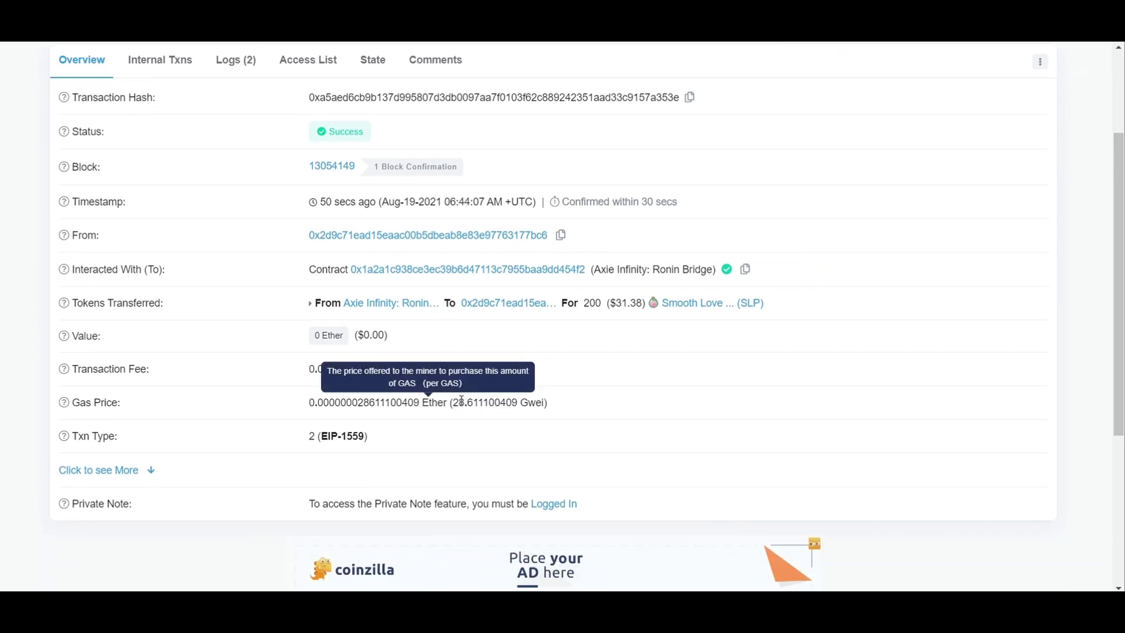
{"action": "double_click", "coordinate": [461, 401]}
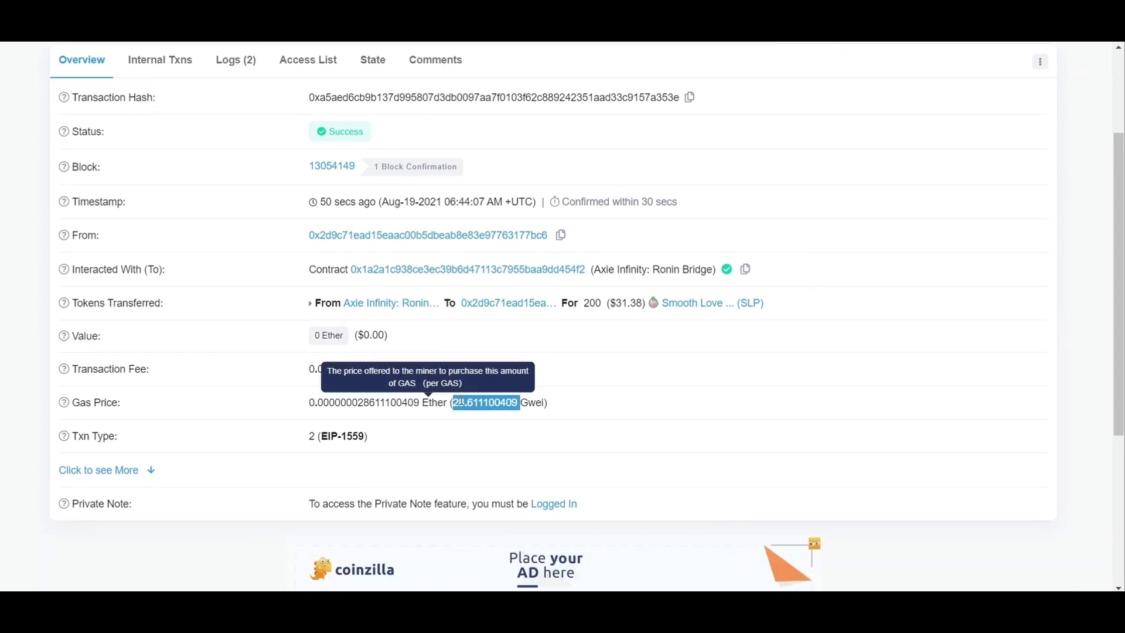
{"action": "left_click", "coordinate": [738, 377]}
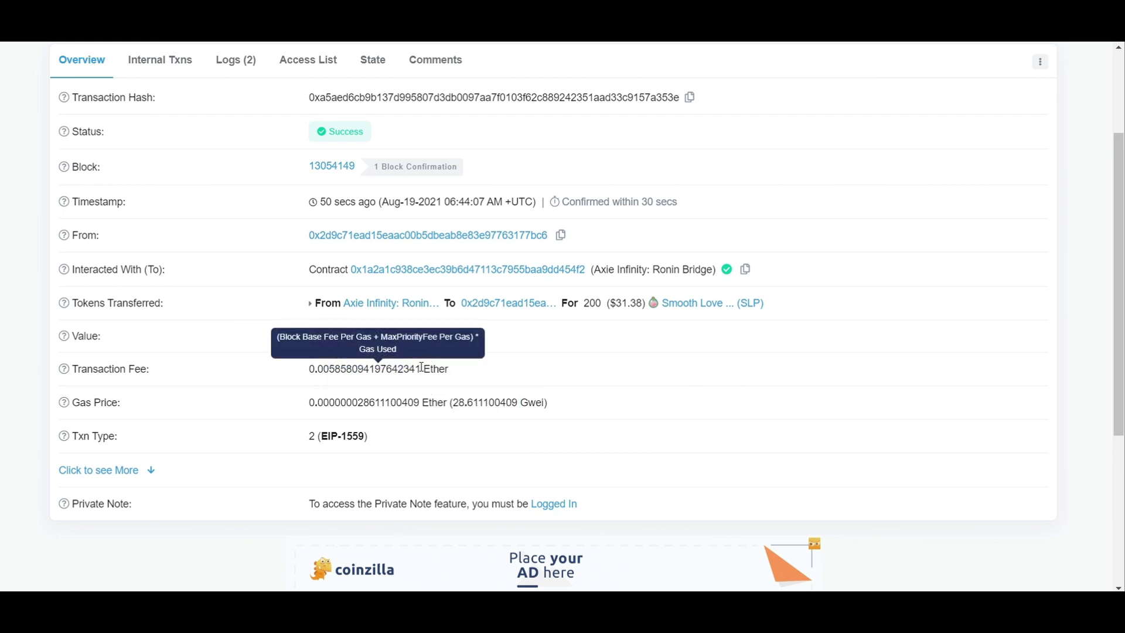
{"action": "left_click_drag", "start_coordinate": [421, 370], "coordinate": [316, 368]}
{"action": "double_click", "coordinate": [331, 369]}
{"action": "key", "text": "ctrl+c"}
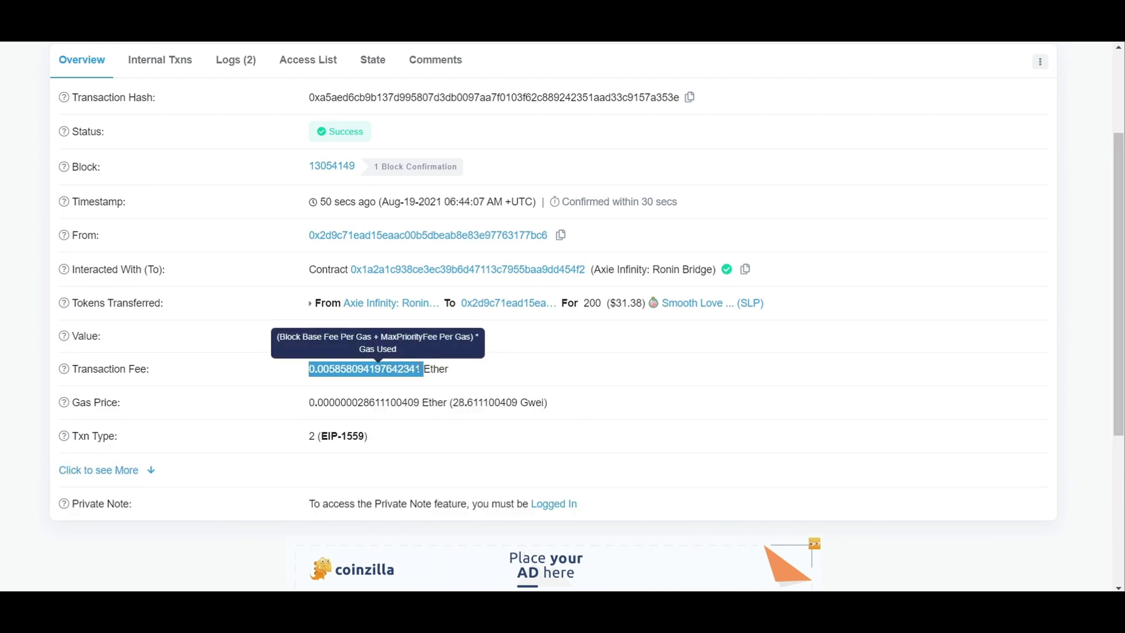
{"action": "left_click_drag", "start_coordinate": [419, 369], "coordinate": [314, 369]}
Step: Open CoinGecko in a new browser tab
{"action": "key", "text": "ctrl+t"}
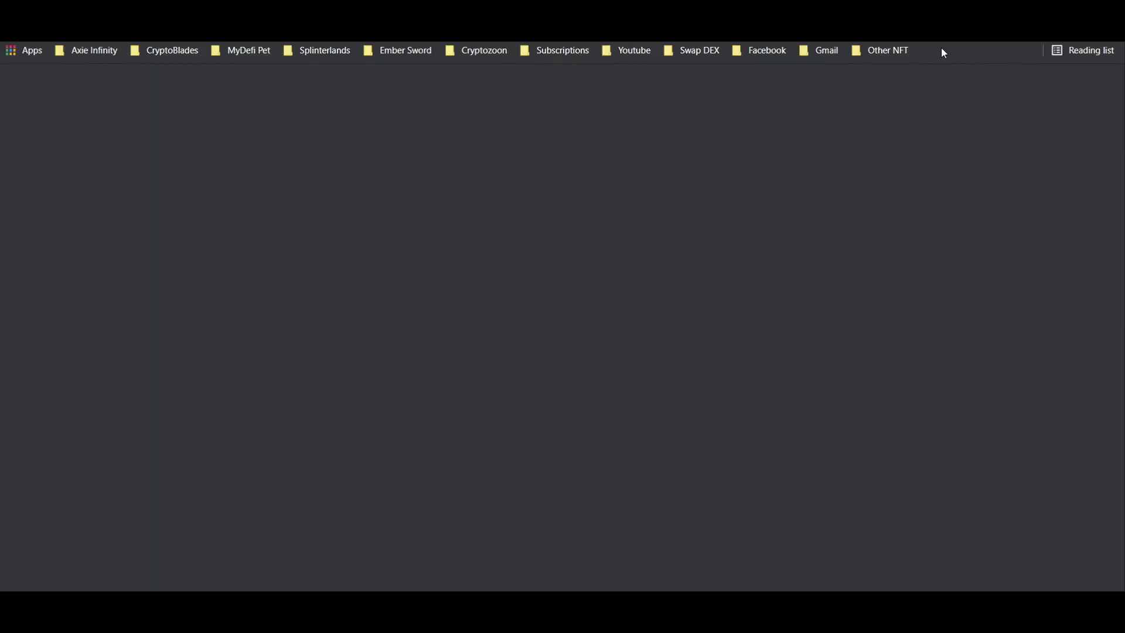
{"action": "type", "text": "go"}
{"action": "key", "text": "Return"}
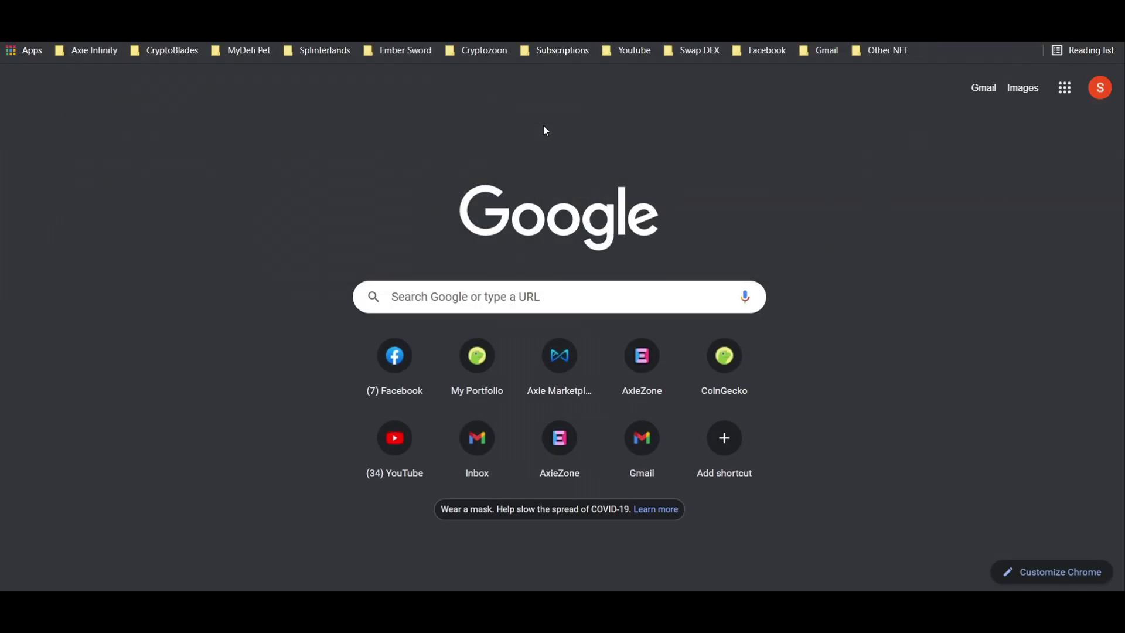
{"action": "type", "text": "coi"}
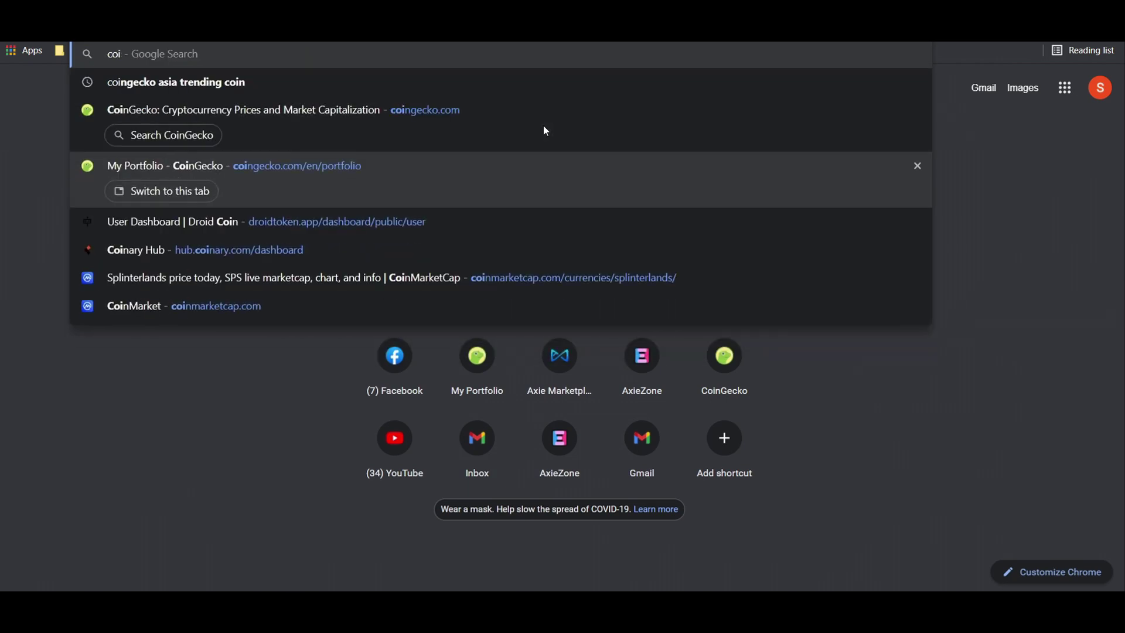
{"action": "type", "text": "g"}
{"action": "key", "text": "BackSpace"}
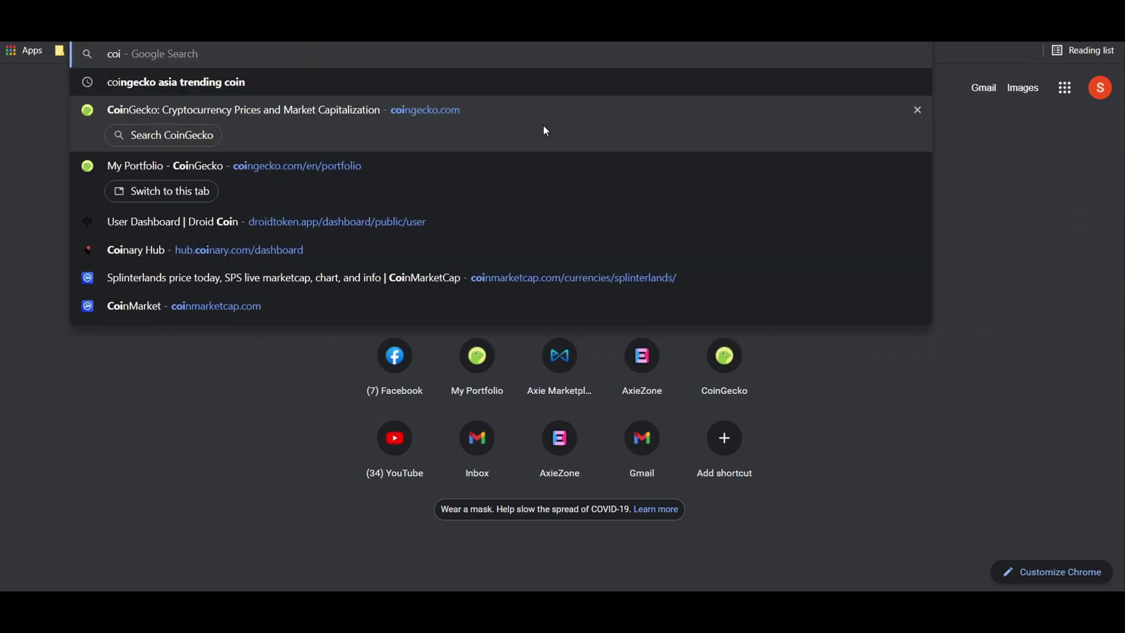
{"action": "left_click", "coordinate": [321, 105]}
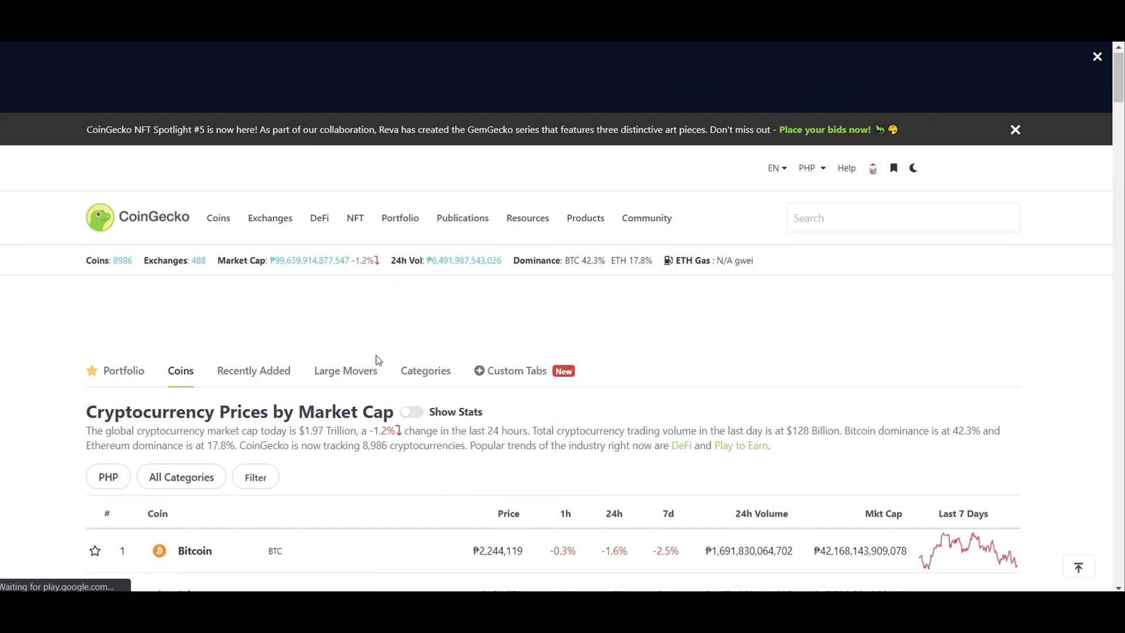
Step: Paste the copied ETH fee into the Ethereum page's ETH-to-PHP converter
{"action": "left_click", "coordinate": [199, 380]}
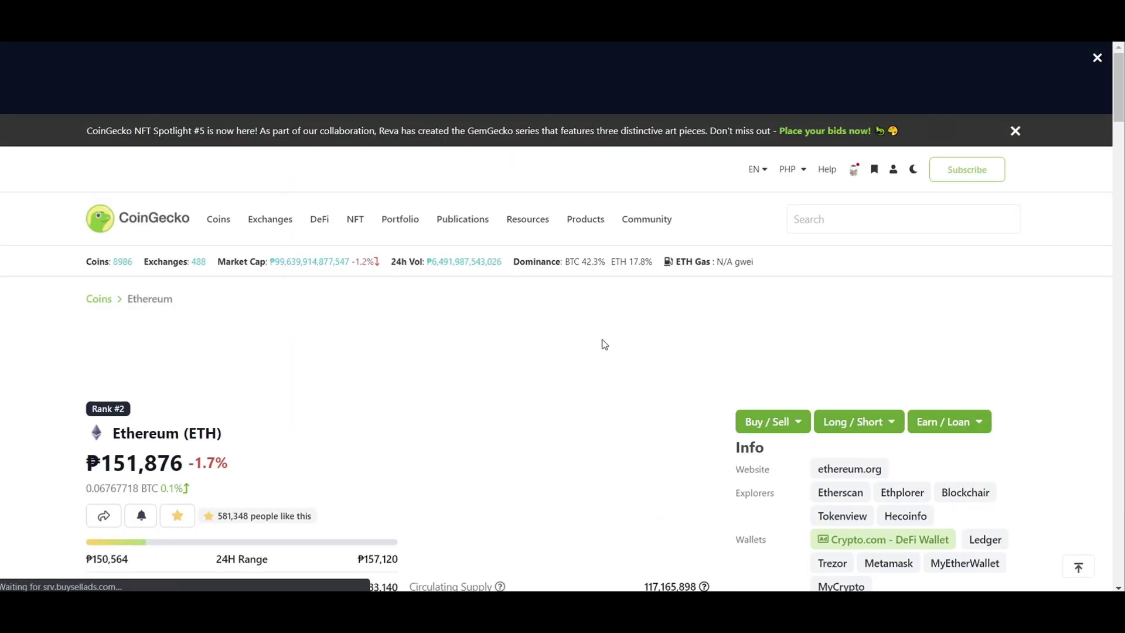
{"action": "scroll", "coordinate": [604, 345], "scroll_direction": "down", "scroll_amount": 5}
{"action": "left_click", "coordinate": [432, 461]}
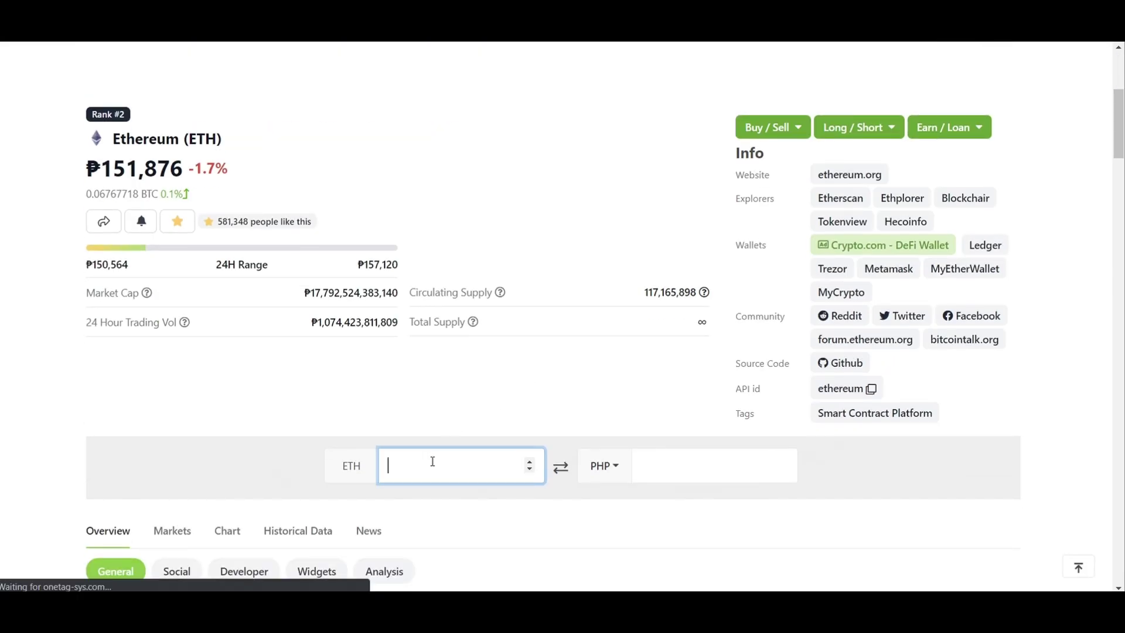
{"action": "key", "text": "ctrl+v"}
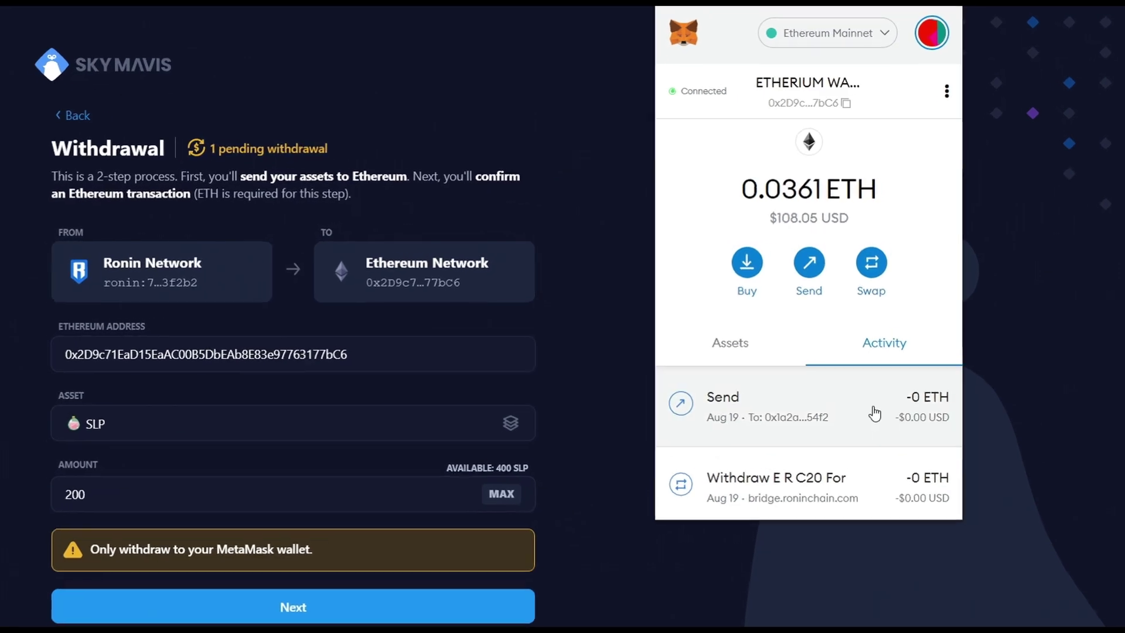
Step: Open MetaMask's confirmed Send transaction and select its $17.54 total fee
{"action": "left_click", "coordinate": [774, 383]}
{"action": "left_click", "coordinate": [859, 47]}
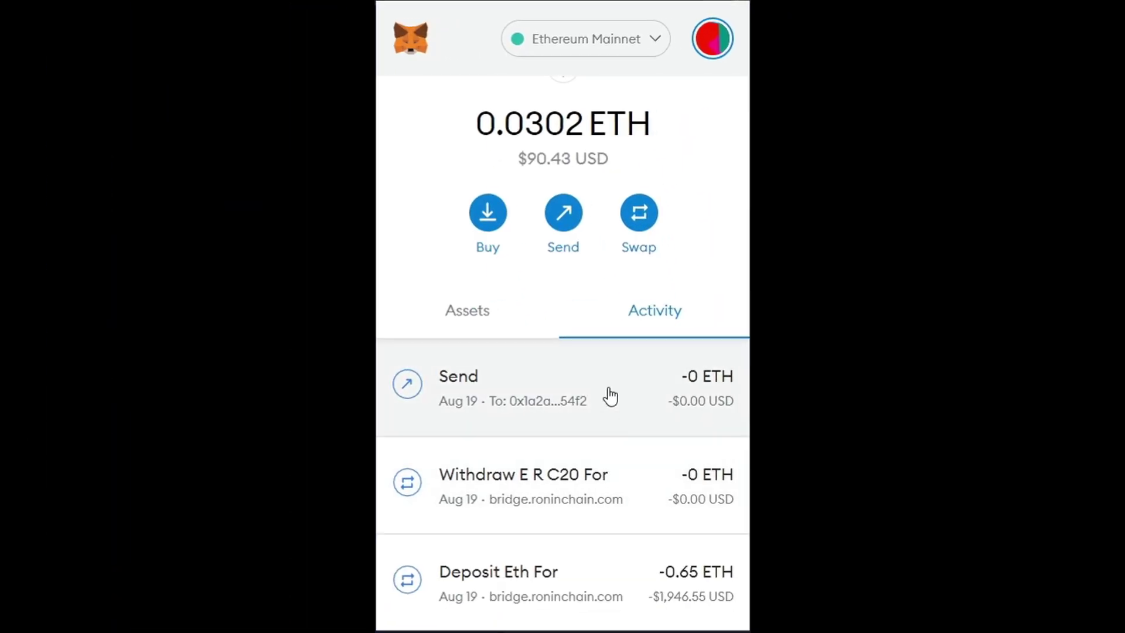
{"action": "left_click", "coordinate": [609, 396]}
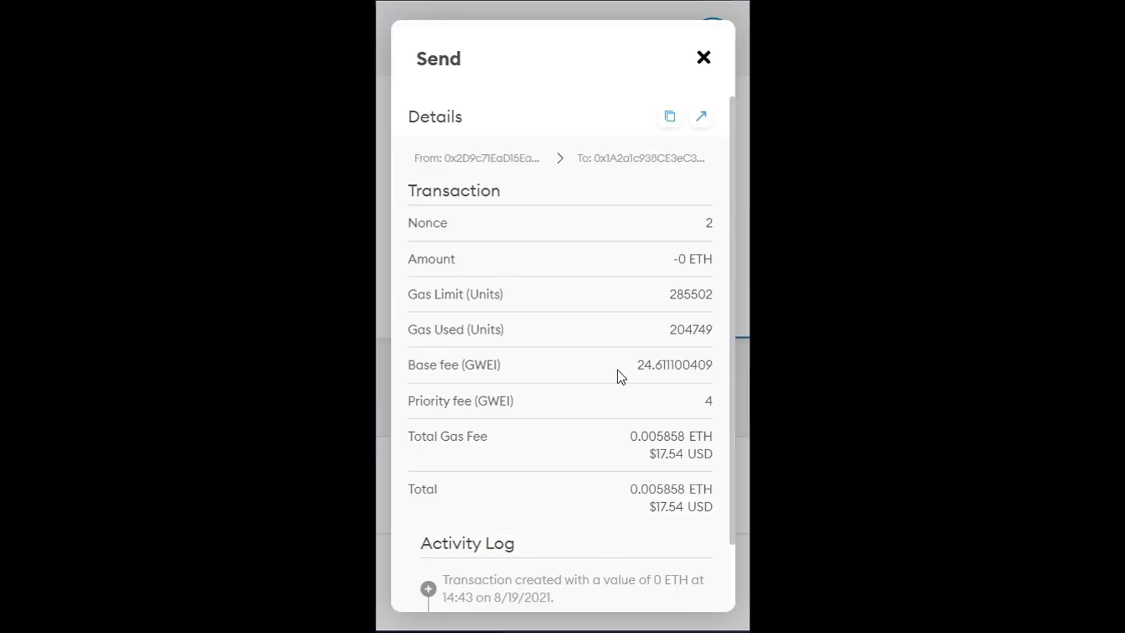
{"action": "double_click", "coordinate": [667, 507]}
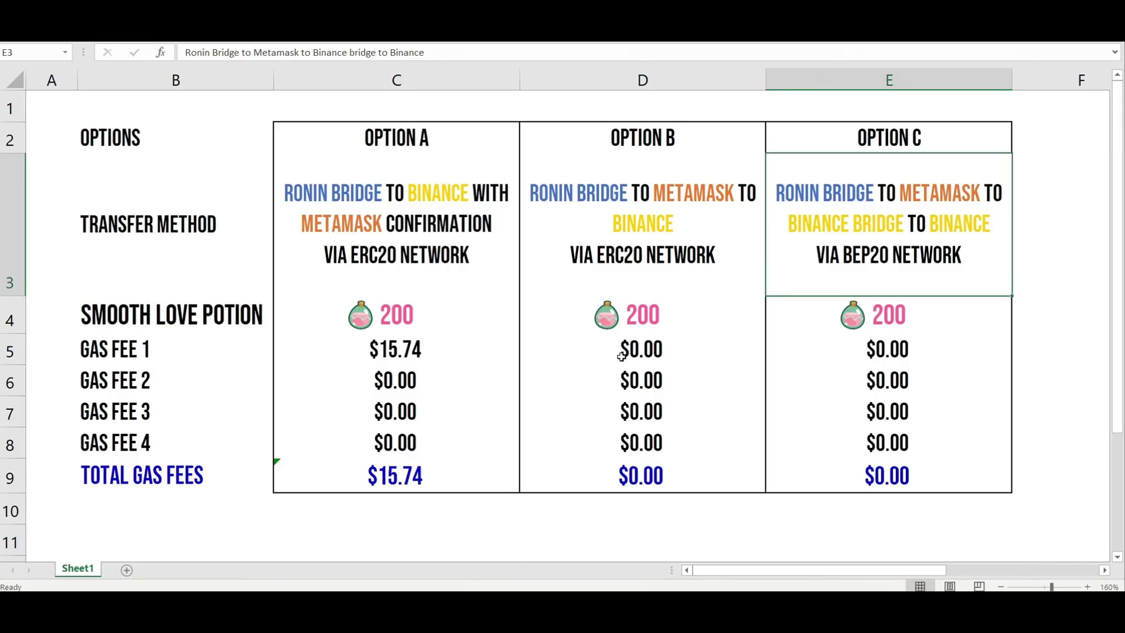
Step: Replace the 0 in Option B's Gas Fee 1 cell D5 with $17.54
{"action": "double_click", "coordinate": [621, 357]}
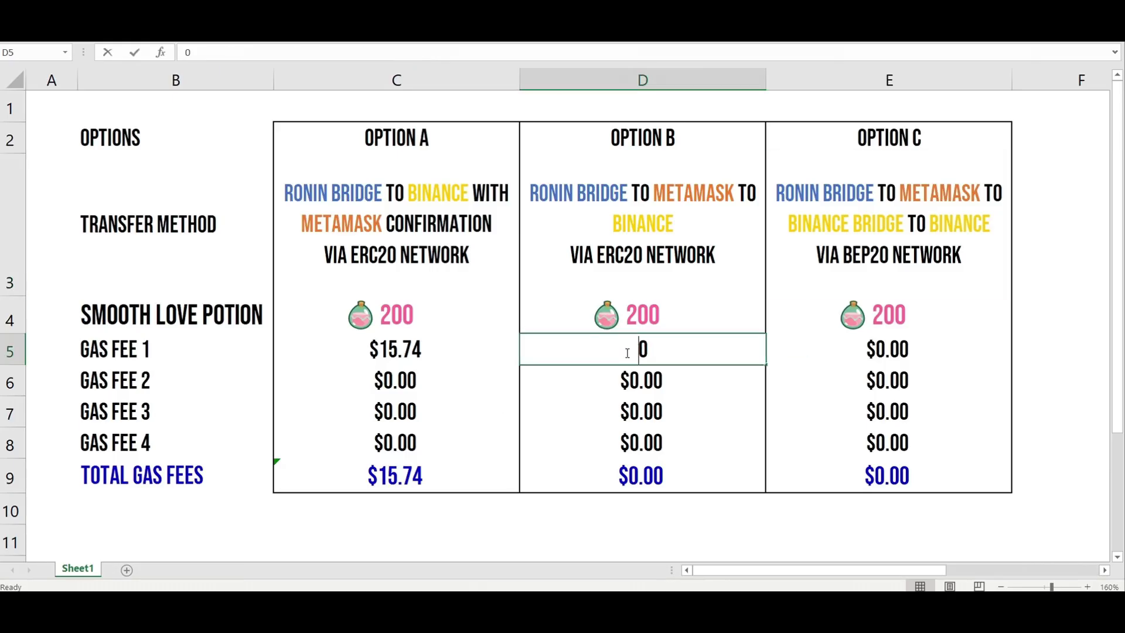
{"action": "left_click_drag", "start_coordinate": [688, 351], "coordinate": [607, 352]}
{"action": "type", "text": "$17.54"}
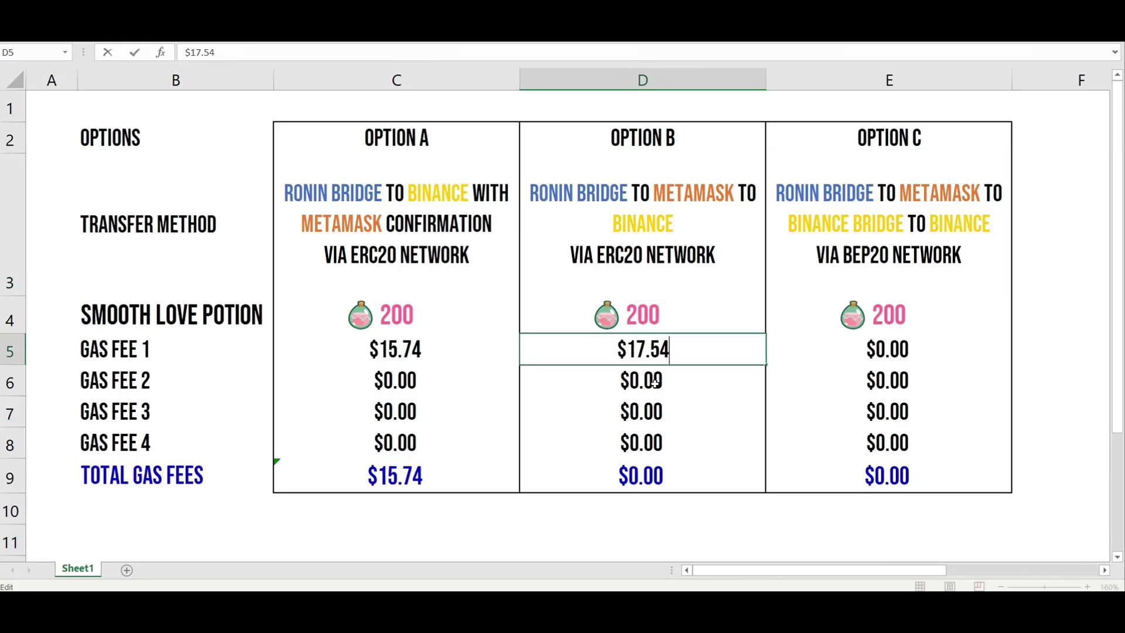
{"action": "key", "text": "Return"}
{"action": "left_click", "coordinate": [679, 350]}
{"action": "left_click", "coordinate": [671, 380]}
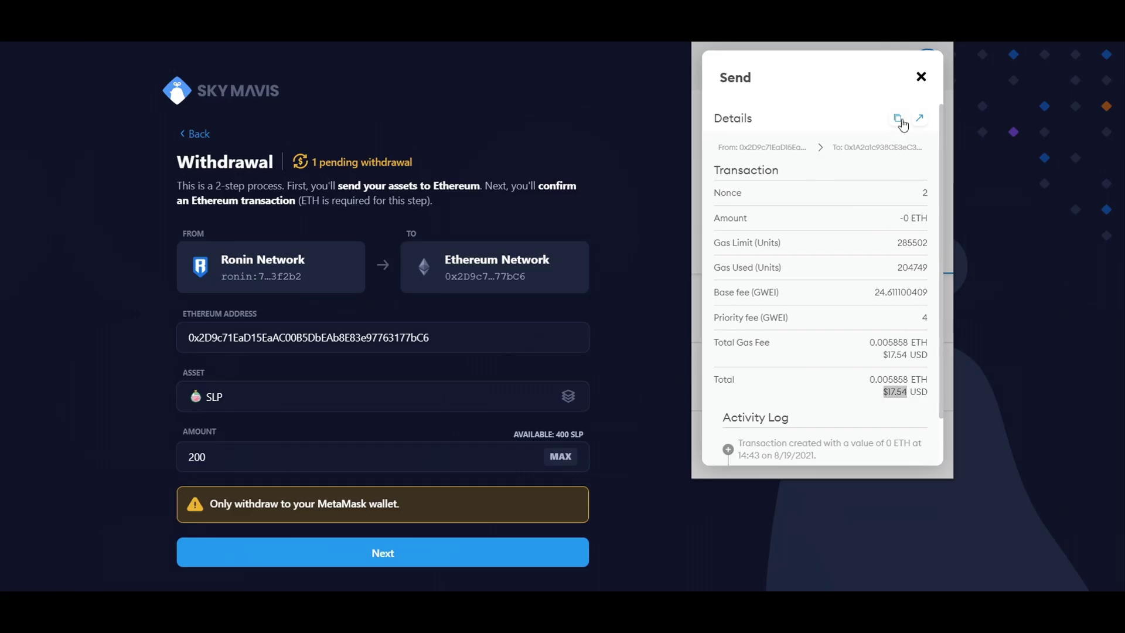
Step: Review MetaMask's assets list, confirming the wallet holds only 0.0302 ETH ($90.43)
{"action": "left_click", "coordinate": [920, 77]}
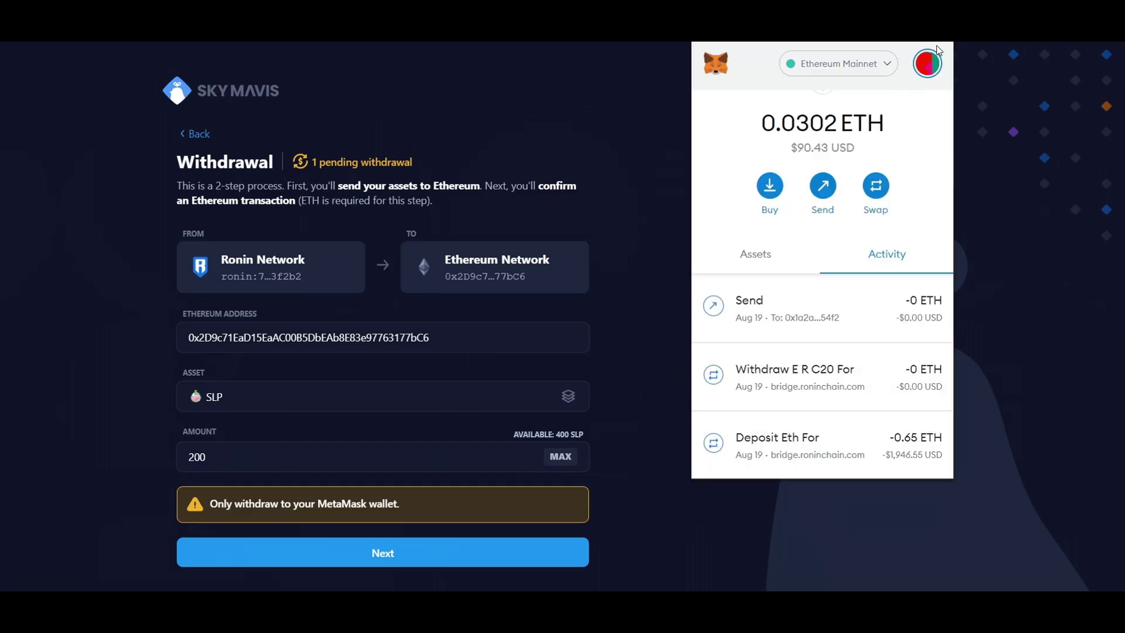
{"action": "left_click", "coordinate": [756, 255]}
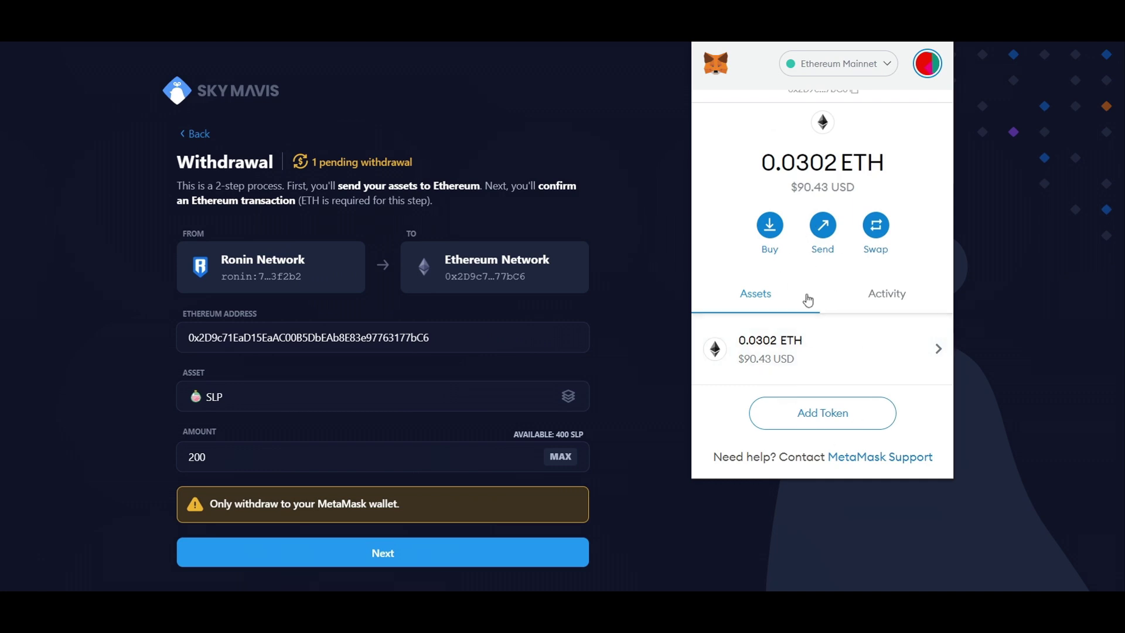
{"action": "scroll", "coordinate": [826, 308], "scroll_direction": "up", "scroll_amount": 1}
{"action": "scroll", "coordinate": [827, 308], "scroll_direction": "down", "scroll_amount": 1}
{"action": "scroll", "coordinate": [845, 123], "scroll_direction": "up", "scroll_amount": 1}
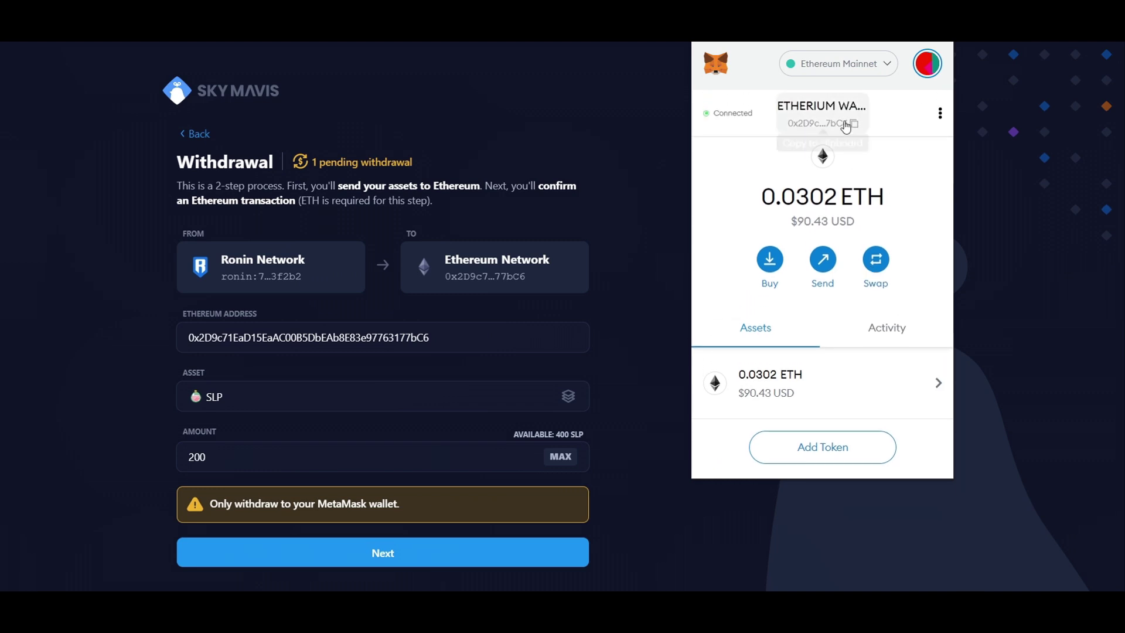
{"action": "scroll", "coordinate": [828, 326], "scroll_direction": "down", "scroll_amount": 1}
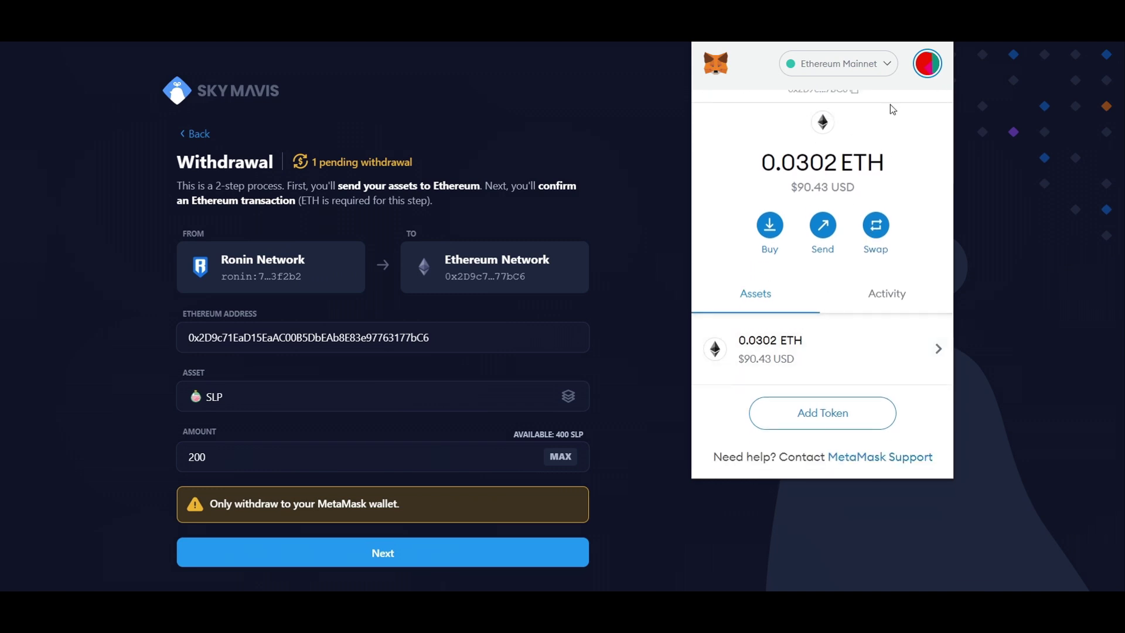
{"action": "key", "text": "ctrl+t"}
Step: Search CoinGecko for 'smooth' and open the Smooth Love Potion (SLP) page at ₱8.20
{"action": "type", "text": "co"}
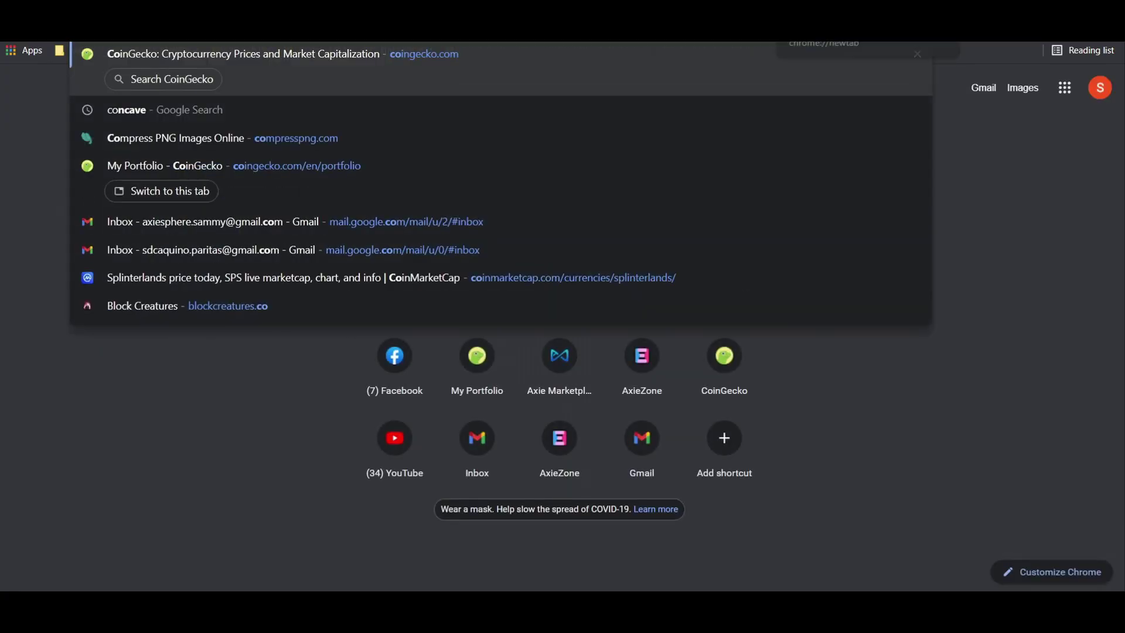
{"action": "type", "text": "i"}
{"action": "key", "text": "Return"}
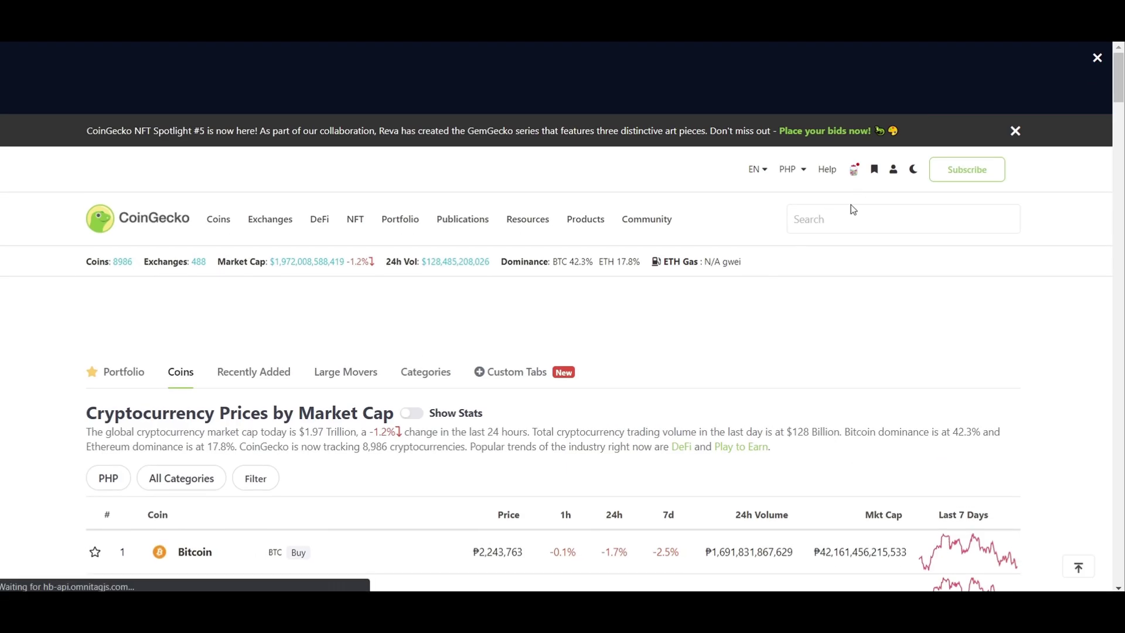
{"action": "left_click", "coordinate": [843, 217]}
{"action": "type", "text": "smooth"}
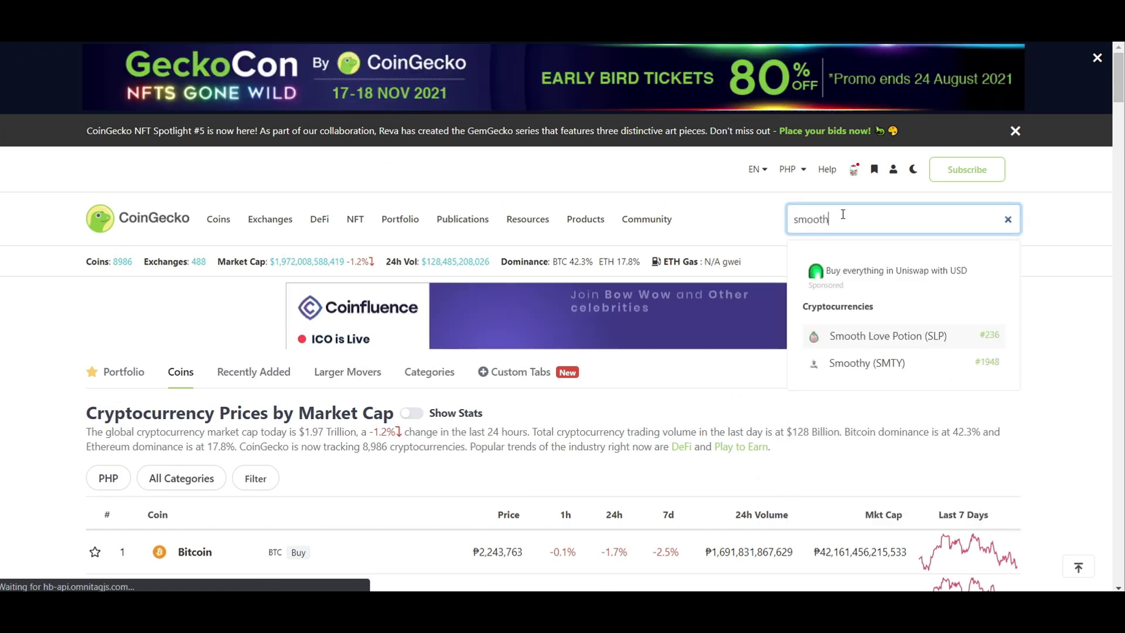
{"action": "left_click", "coordinate": [889, 336]}
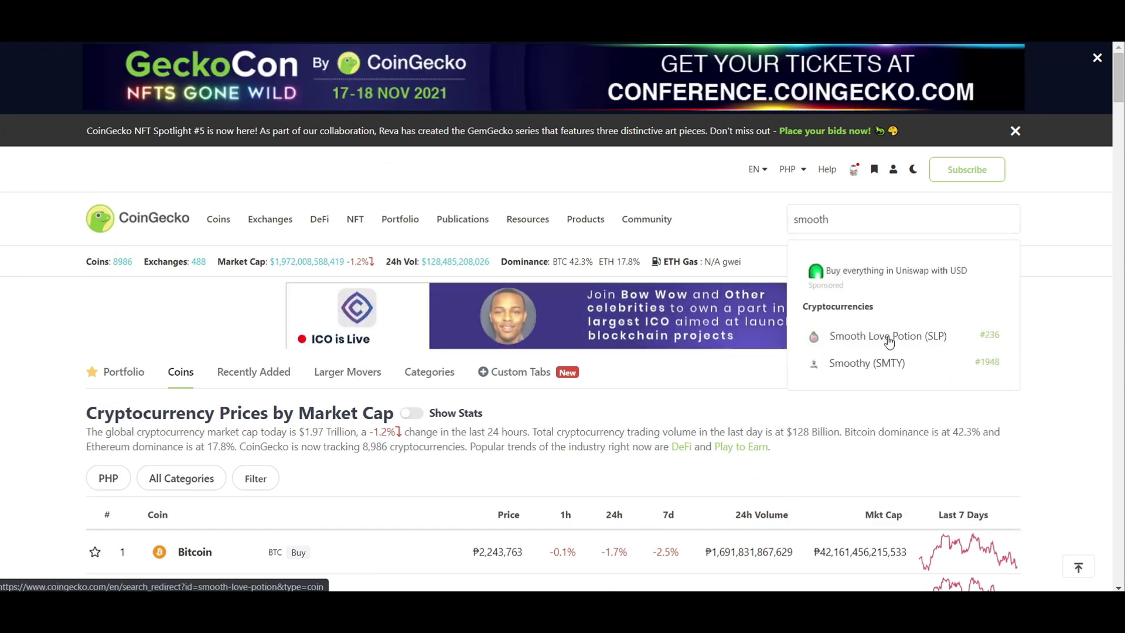
{"action": "scroll", "coordinate": [699, 367], "scroll_direction": "down", "scroll_amount": 3}
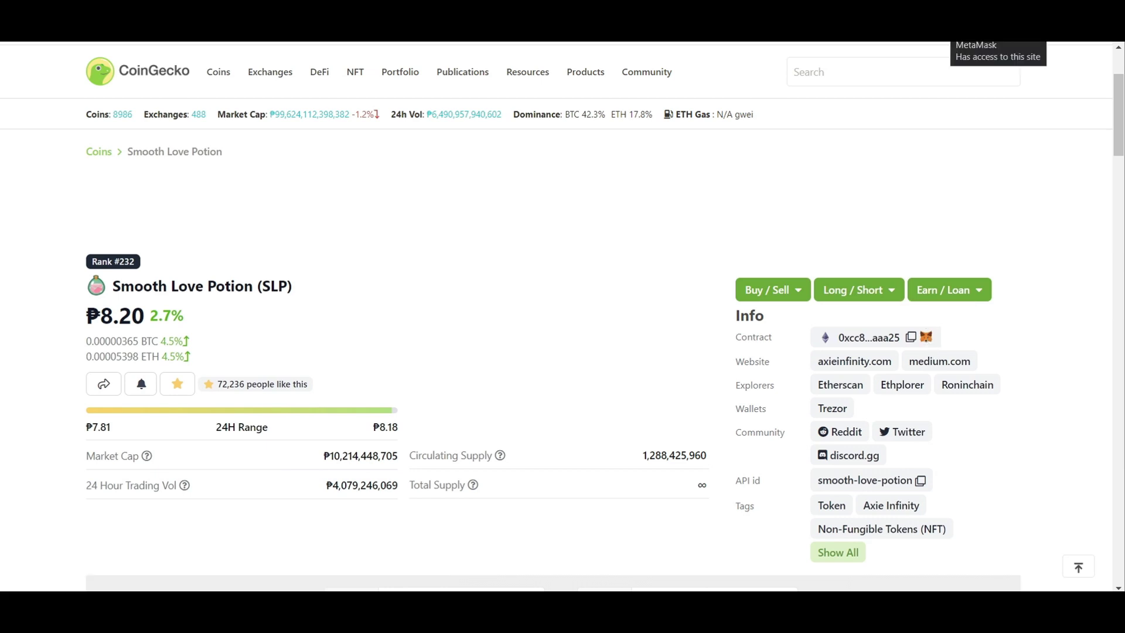
Step: Add the SLP token to MetaMask (200 SLP, $32.29) and start an SLP send
{"action": "left_click", "coordinate": [925, 337]}
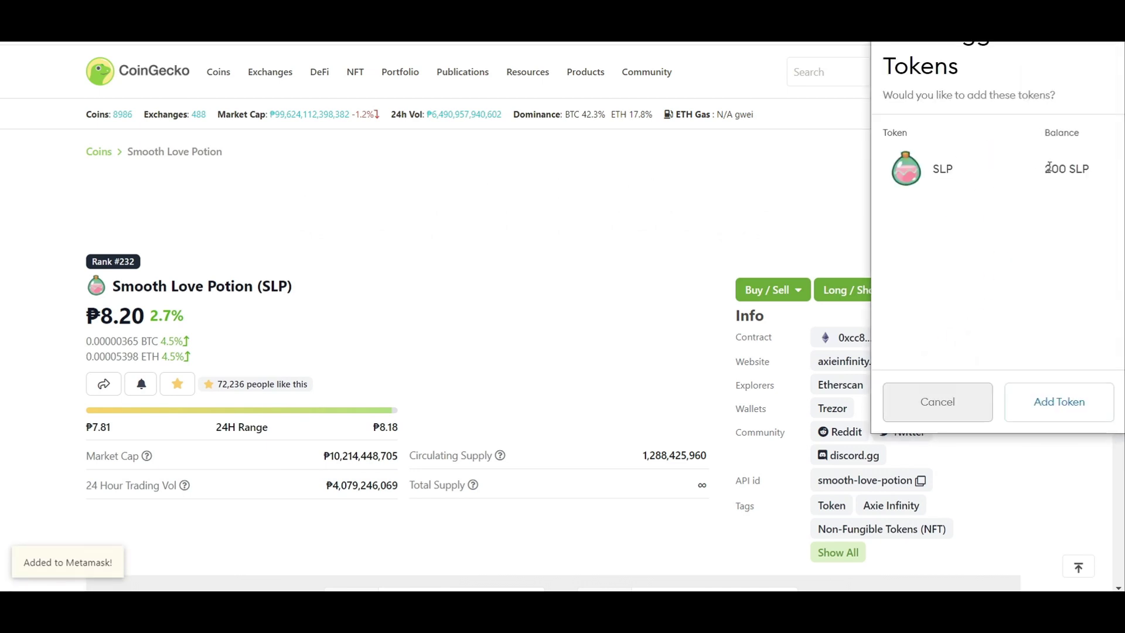
{"action": "double_click", "coordinate": [1049, 167]}
{"action": "left_click", "coordinate": [1062, 404]}
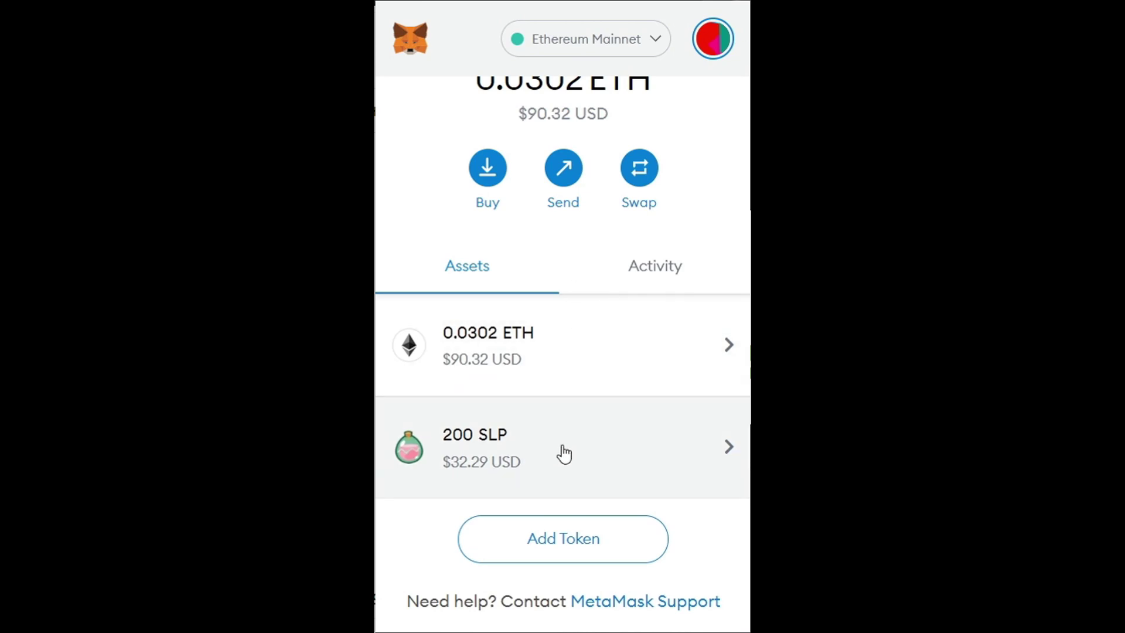
{"action": "left_click", "coordinate": [513, 454]}
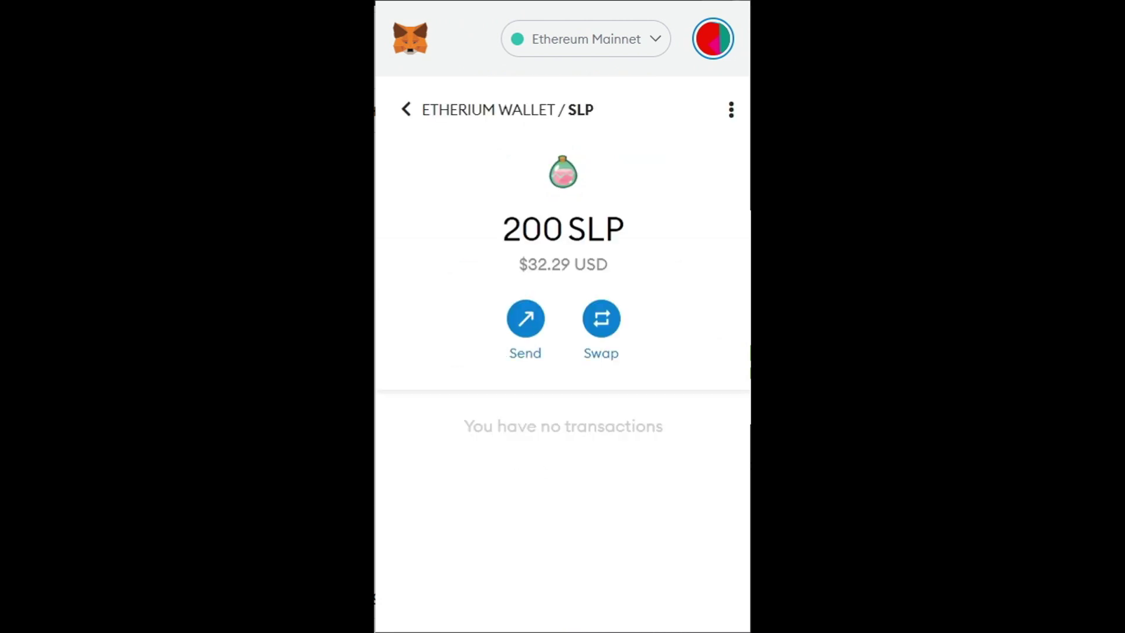
{"action": "left_click", "coordinate": [539, 328]}
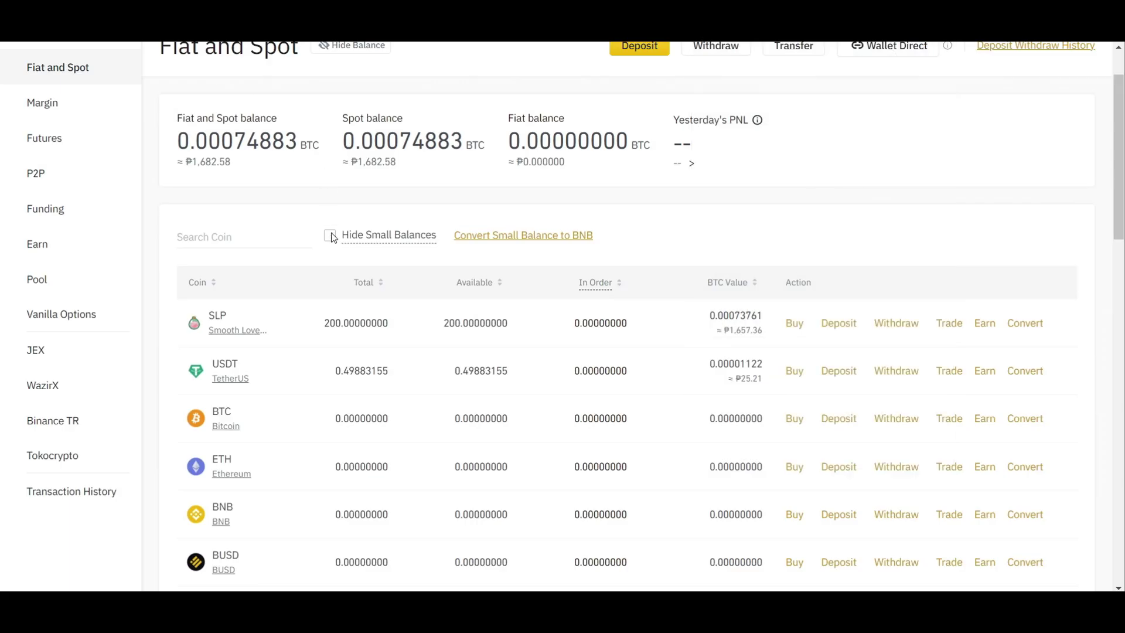
{"action": "scroll", "coordinate": [332, 237], "scroll_direction": "up", "scroll_amount": 1}
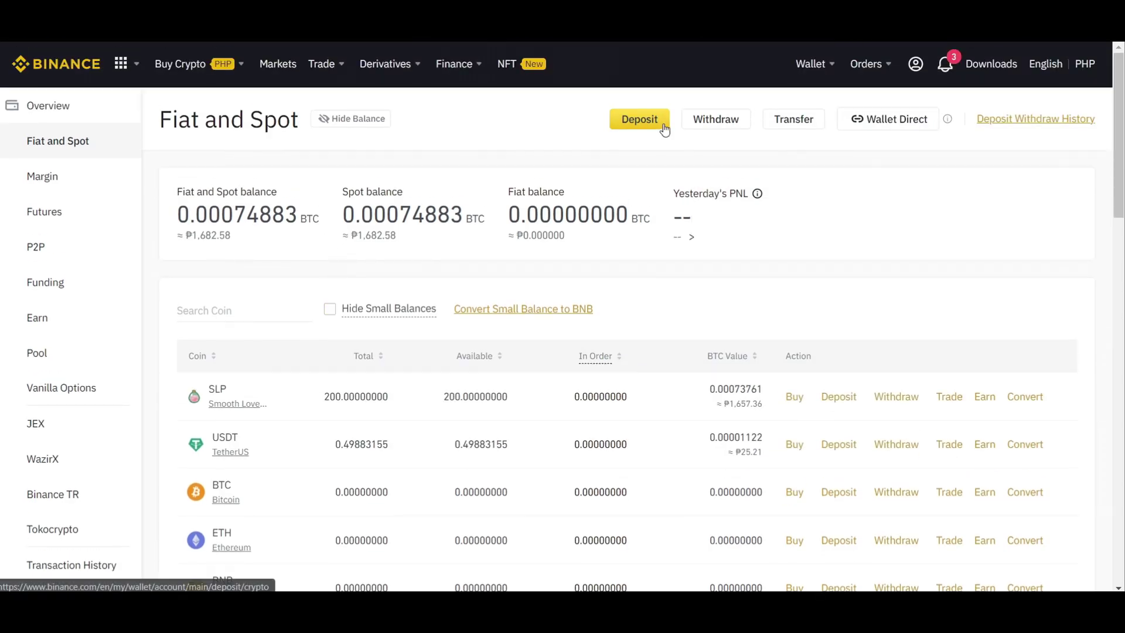
Step: Search Binance's Fiat and Spot wallet for SLP using 'smoo'
{"action": "mouse_move", "coordinate": [820, 79]}
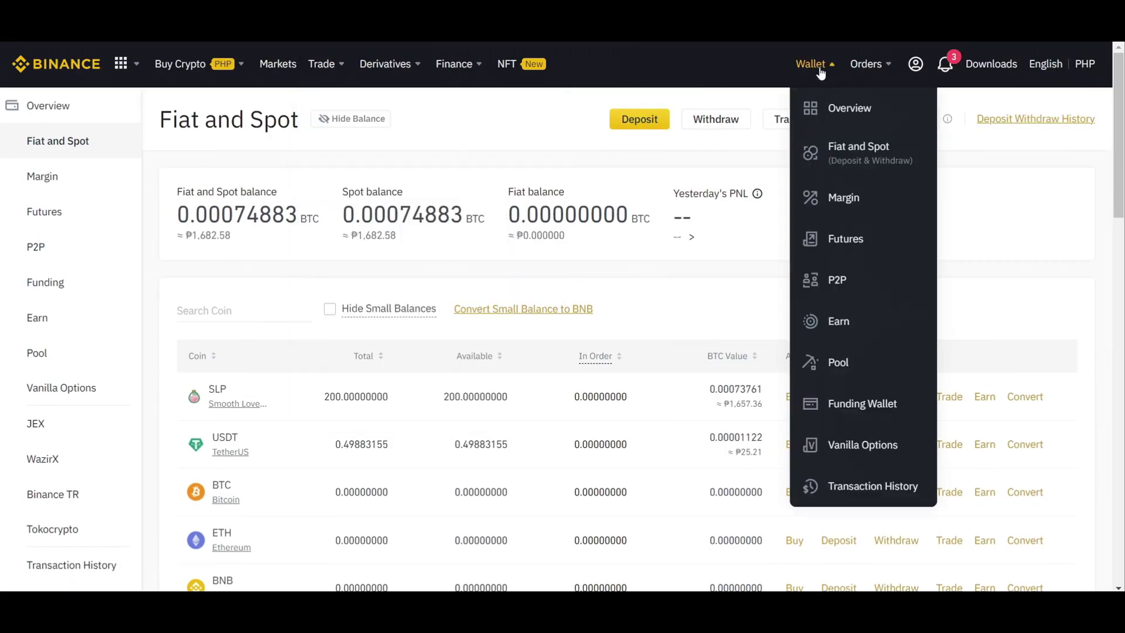
{"action": "left_click", "coordinate": [866, 157]}
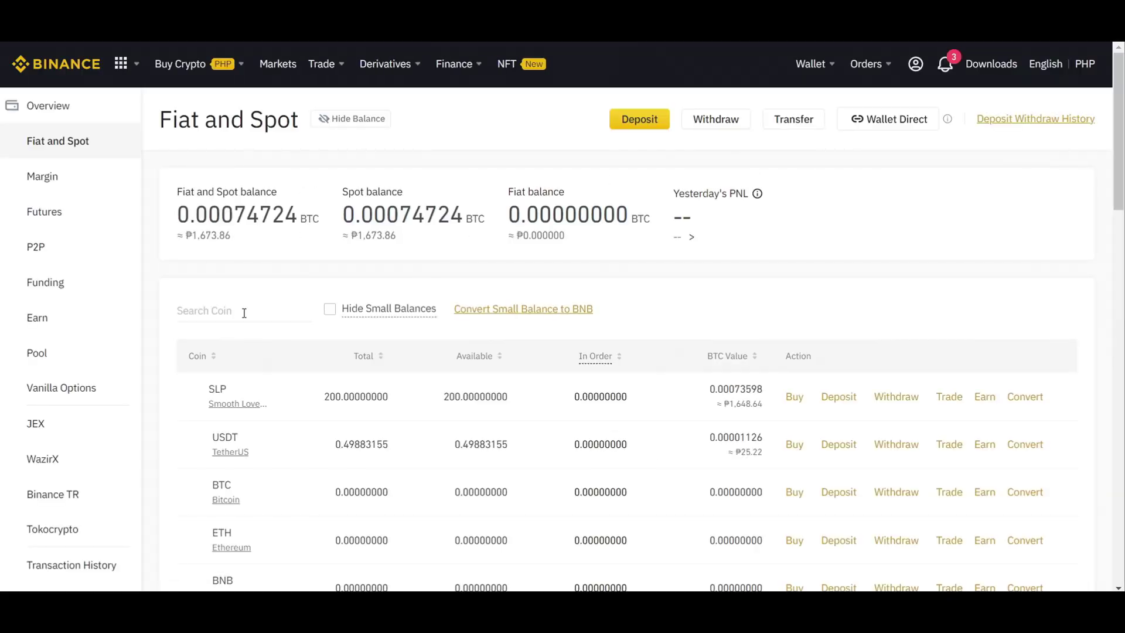
{"action": "left_click", "coordinate": [244, 310]}
{"action": "type", "text": "smoo"}
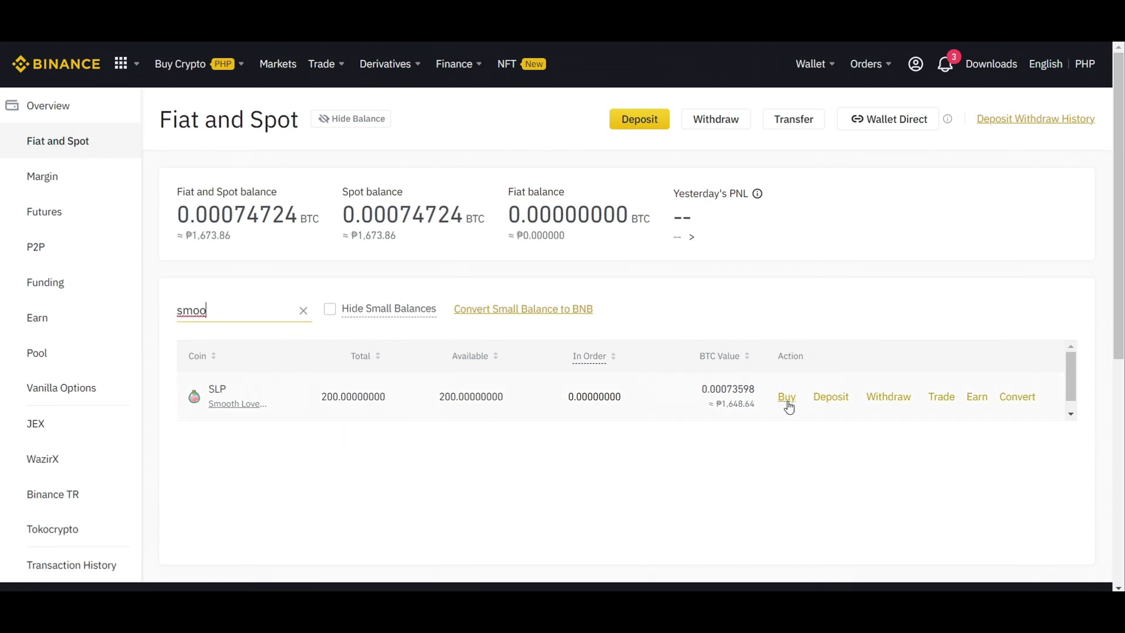
Step: Start an SLP deposit on the Ethereum (ERC20) network and copy its deposit address
{"action": "left_click", "coordinate": [834, 399]}
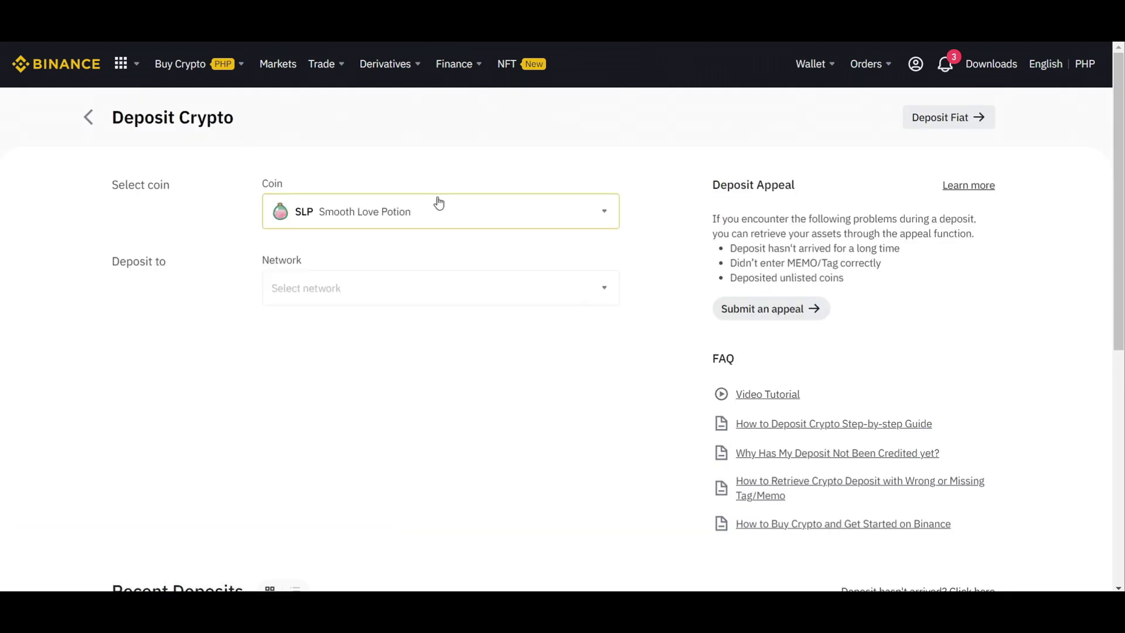
{"action": "left_click", "coordinate": [426, 289]}
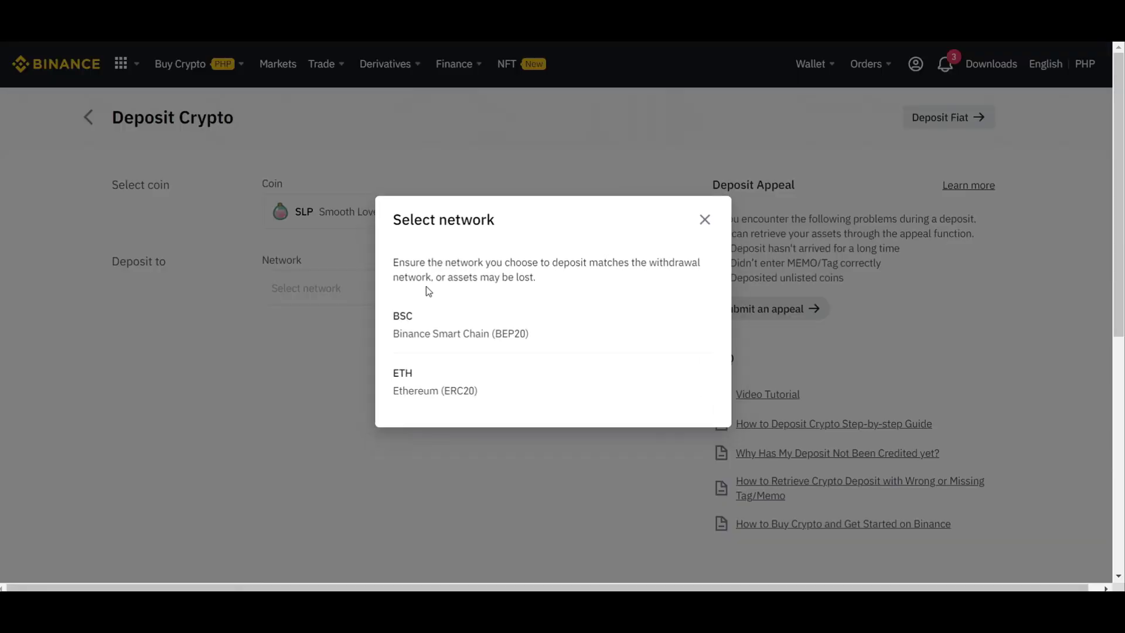
{"action": "left_click", "coordinate": [434, 389]}
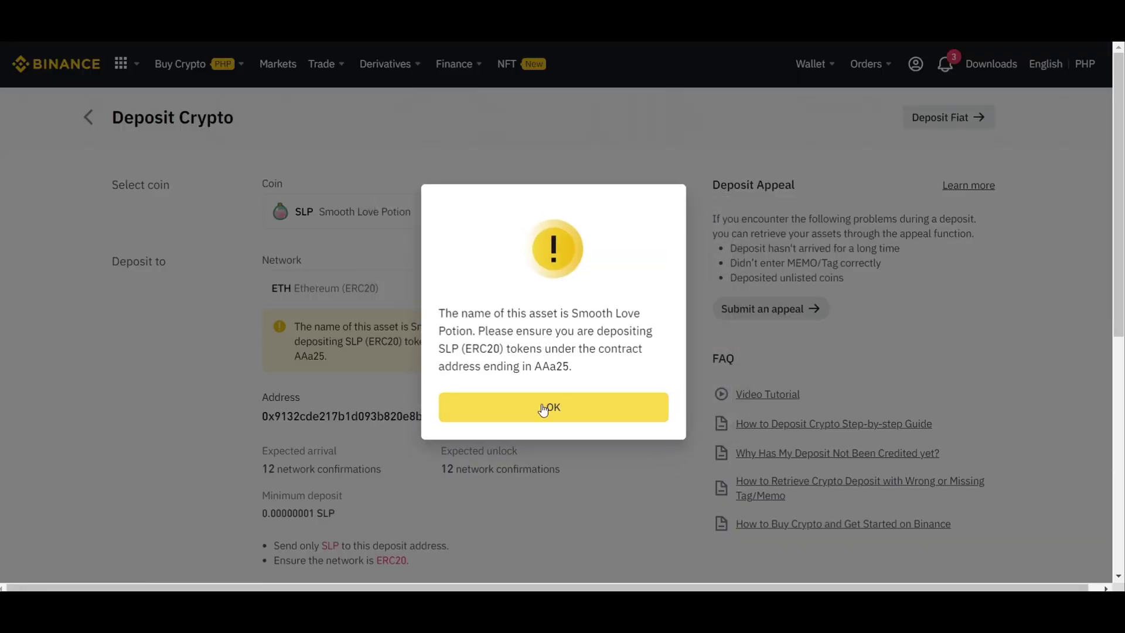
{"action": "left_click", "coordinate": [541, 405]}
{"action": "scroll", "coordinate": [541, 406], "scroll_direction": "down", "scroll_amount": 1}
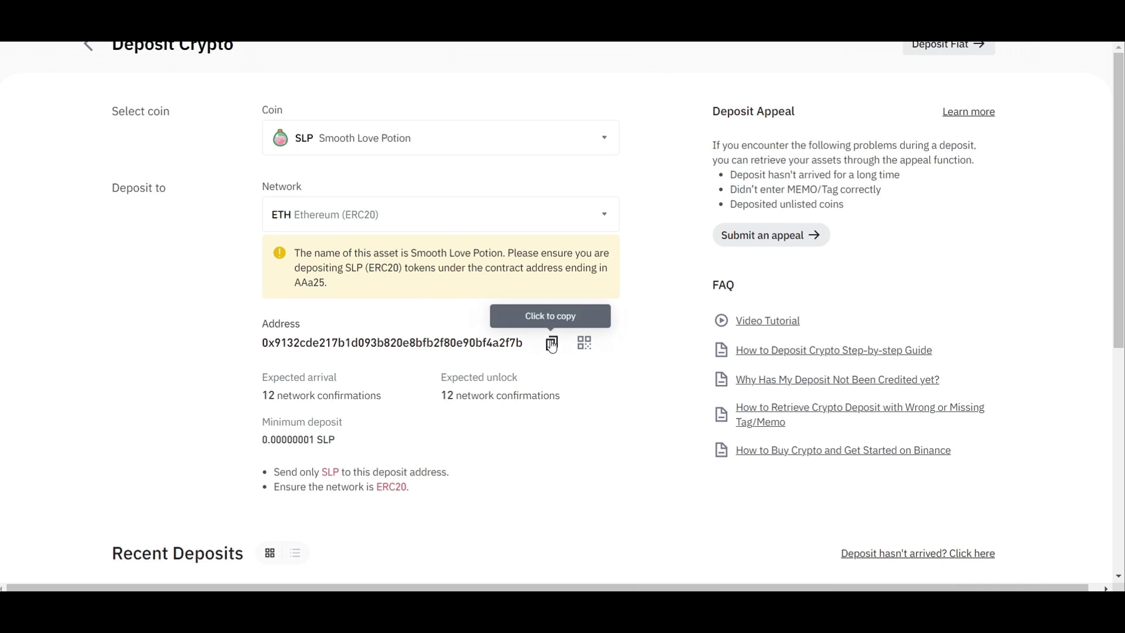
{"action": "left_click", "coordinate": [552, 343]}
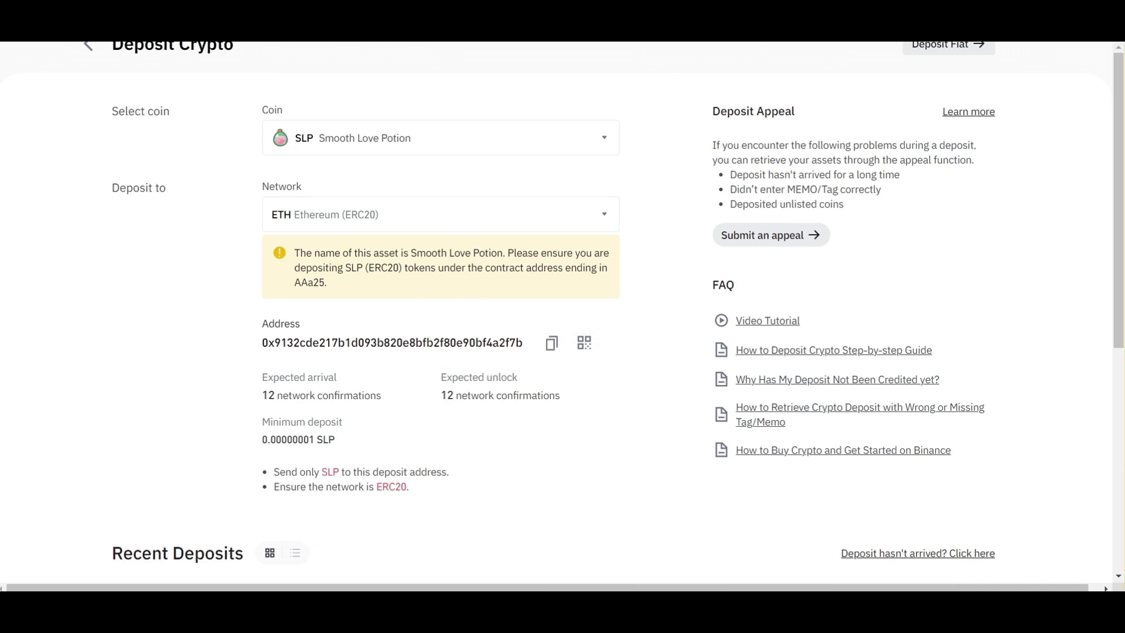
{"action": "left_click", "coordinate": [943, 44]}
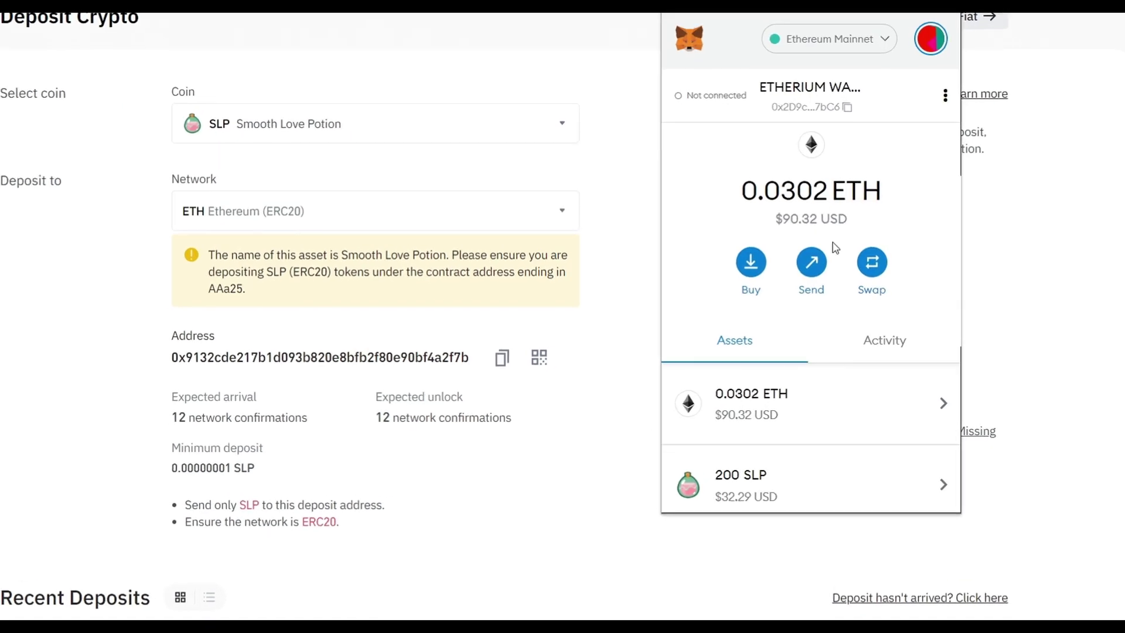
Step: Set up a send of the full 200 SLP to the pasted Binance deposit address
{"action": "left_click", "coordinate": [735, 527]}
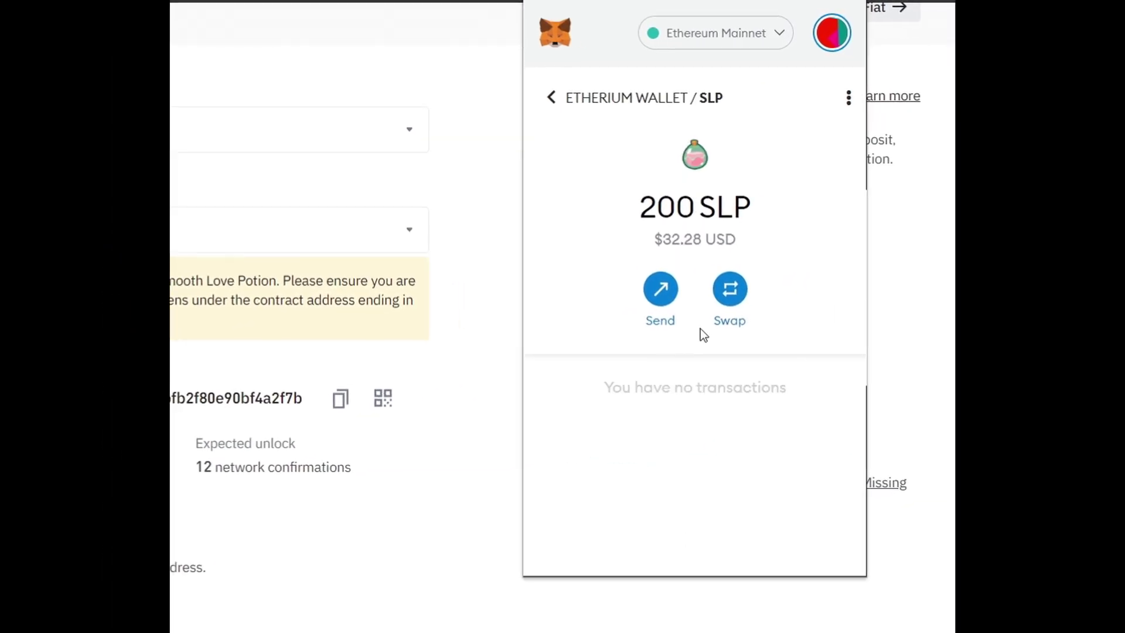
{"action": "left_click", "coordinate": [729, 272]}
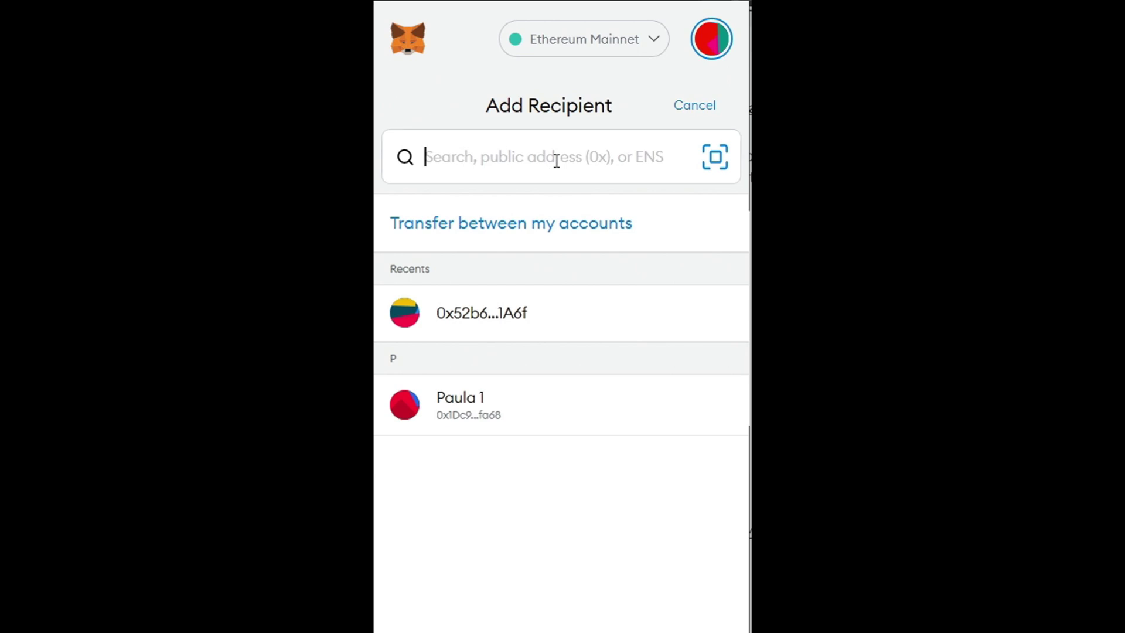
{"action": "key", "text": "ctrl+v"}
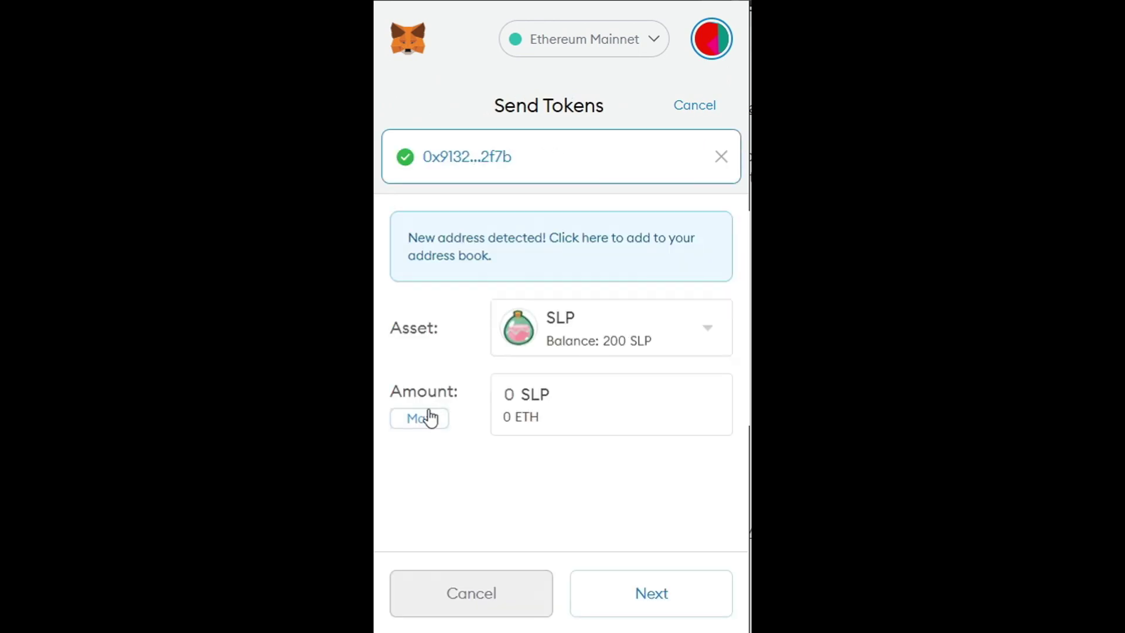
{"action": "left_click", "coordinate": [429, 417]}
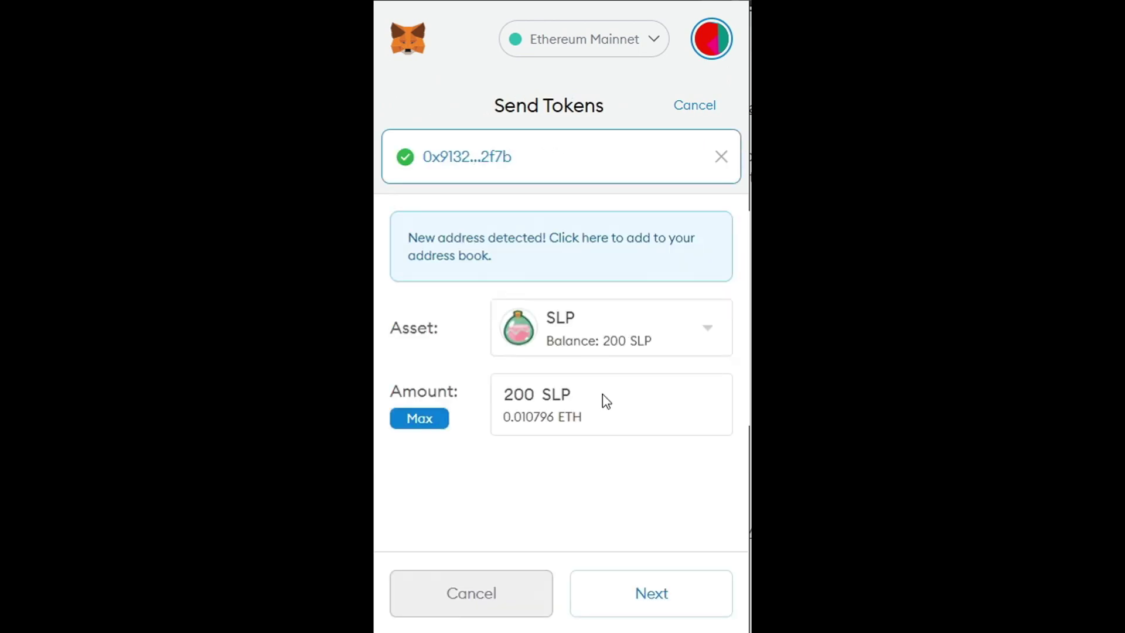
{"action": "left_click", "coordinate": [676, 607]}
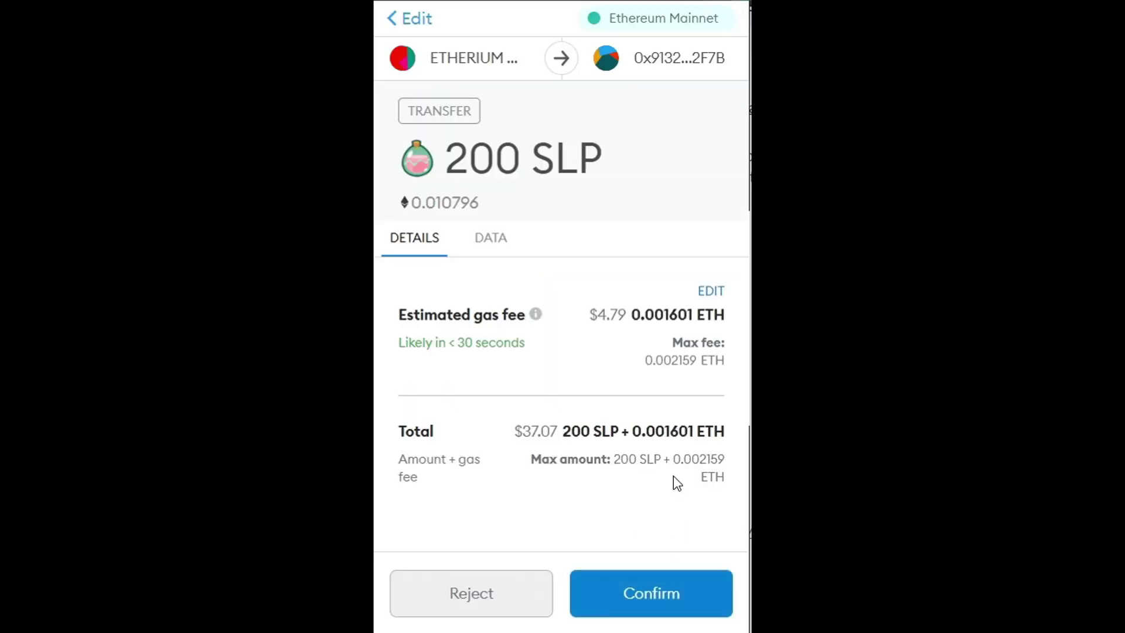
Step: Review the $4.79 gas fee and $37.07 total, then confirm the 200 SLP transfer
{"action": "left_click_drag", "start_coordinate": [522, 432], "coordinate": [557, 432]}
{"action": "left_click", "coordinate": [534, 436]}
{"action": "double_click", "coordinate": [580, 433]}
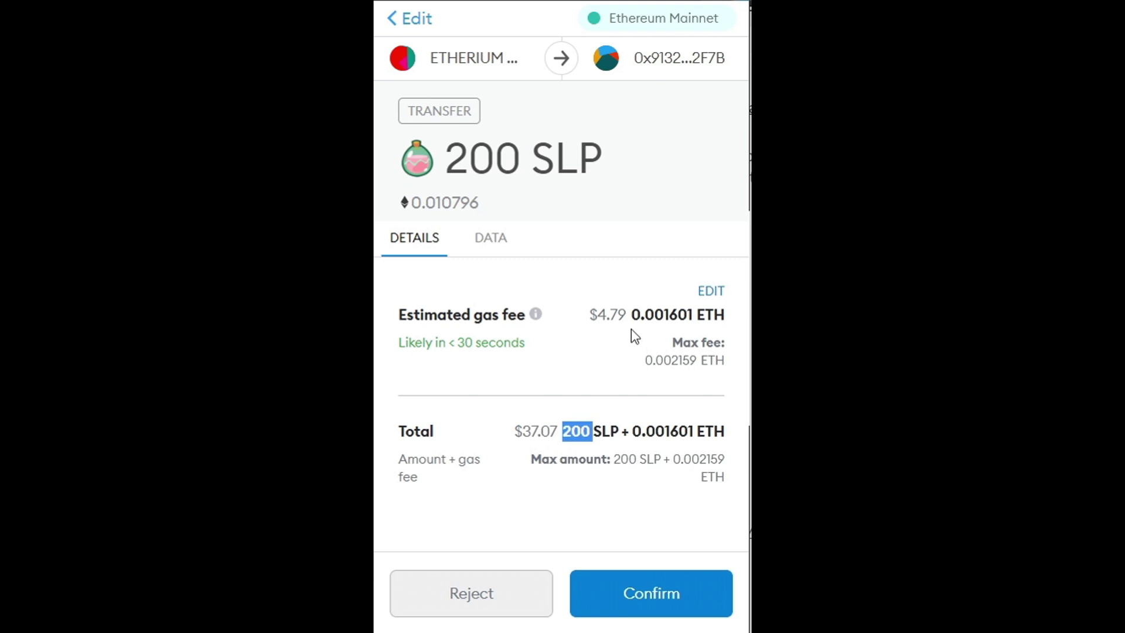
{"action": "double_click", "coordinate": [620, 313]}
{"action": "left_click", "coordinate": [632, 344]}
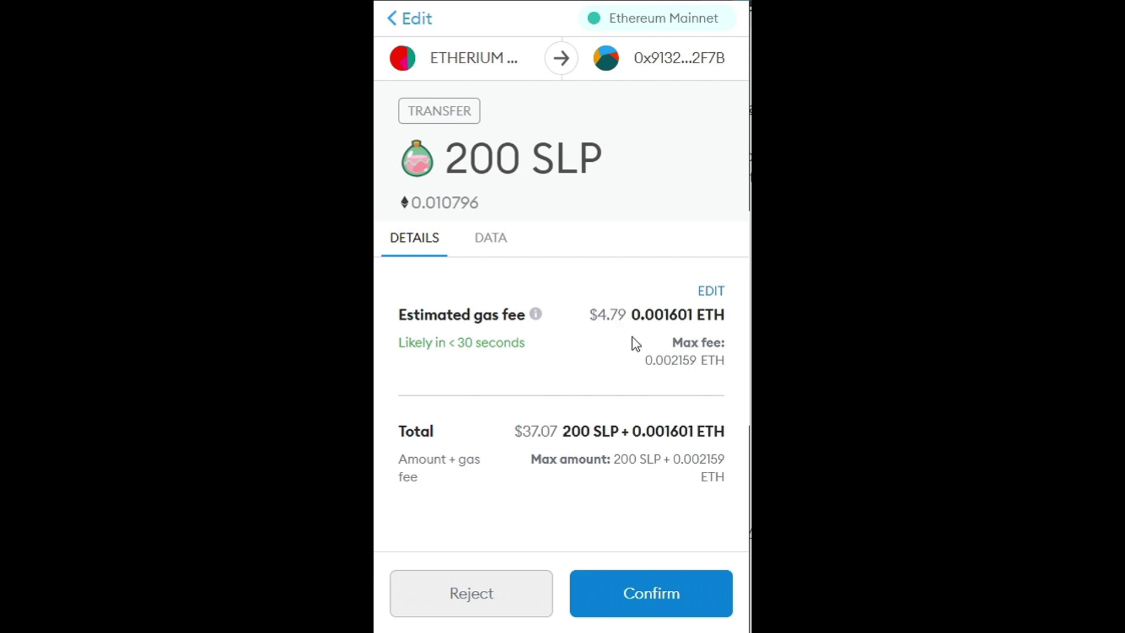
{"action": "left_click", "coordinate": [655, 593]}
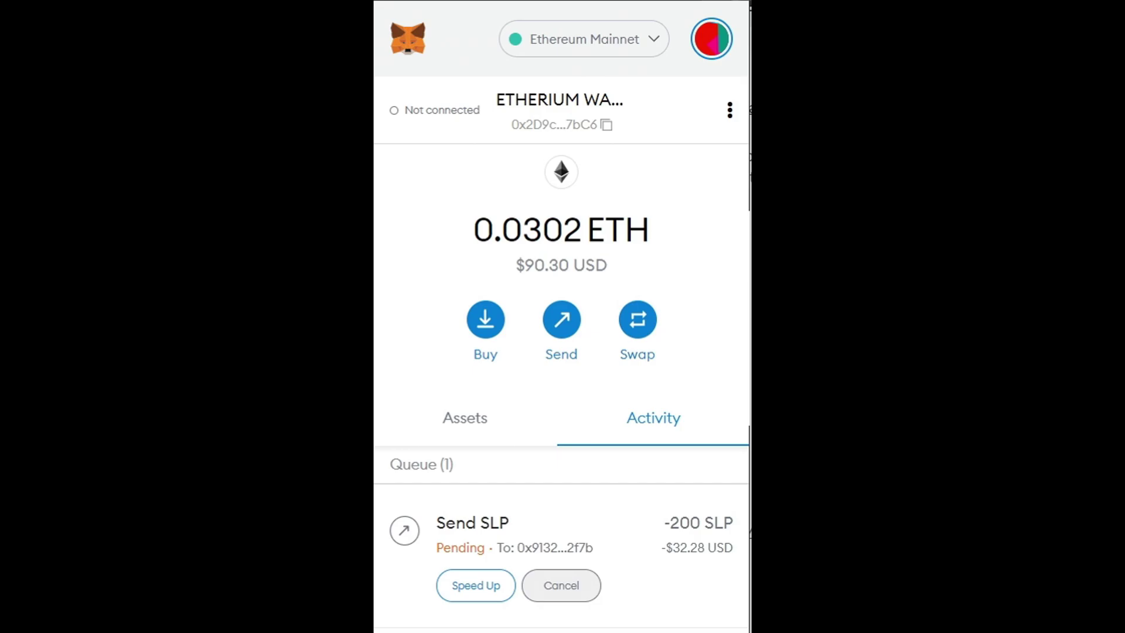
{"action": "left_click_drag", "start_coordinate": [275, 472], "coordinate": [450, 474]}
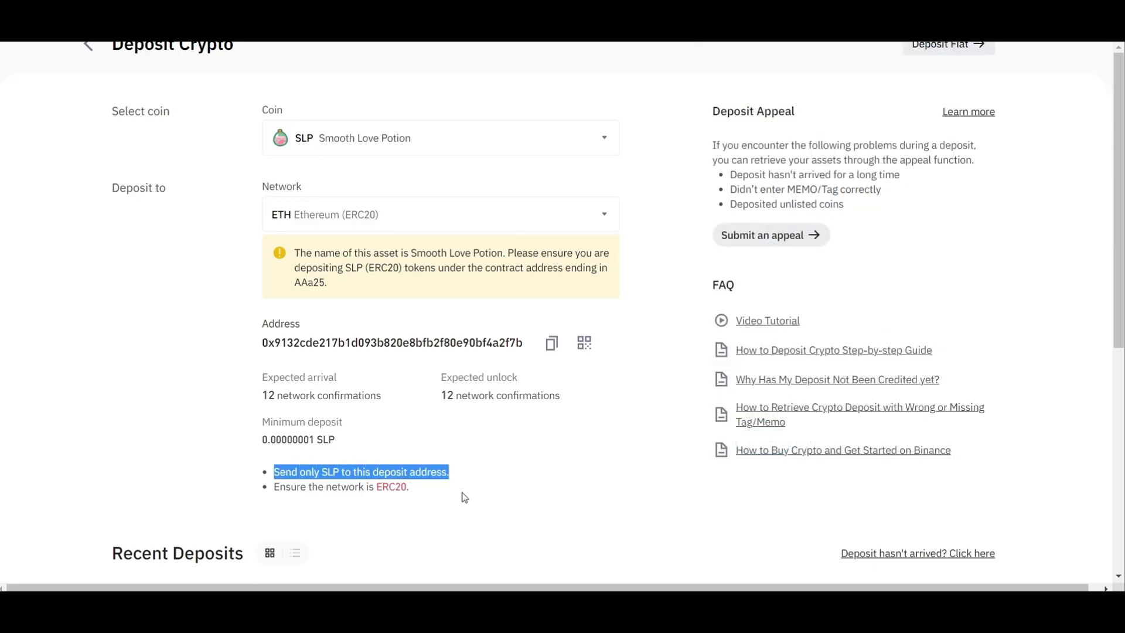
Step: Point out the ERC20 network reminder on Binance's SLP deposit page
{"action": "left_click", "coordinate": [464, 500]}
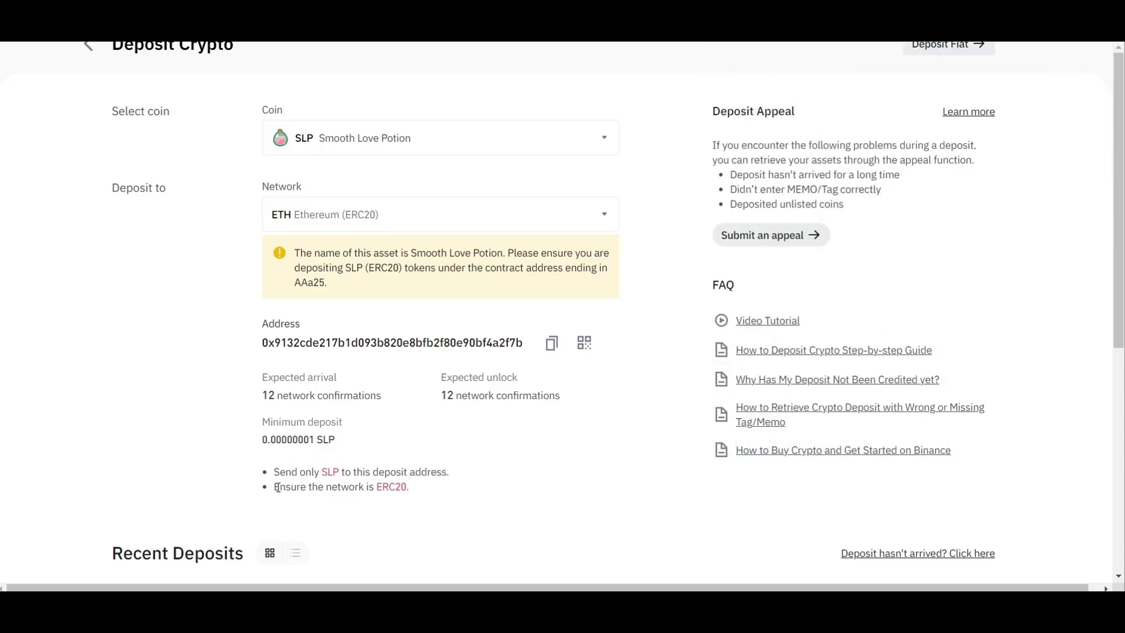
{"action": "left_click_drag", "start_coordinate": [275, 486], "coordinate": [414, 495]}
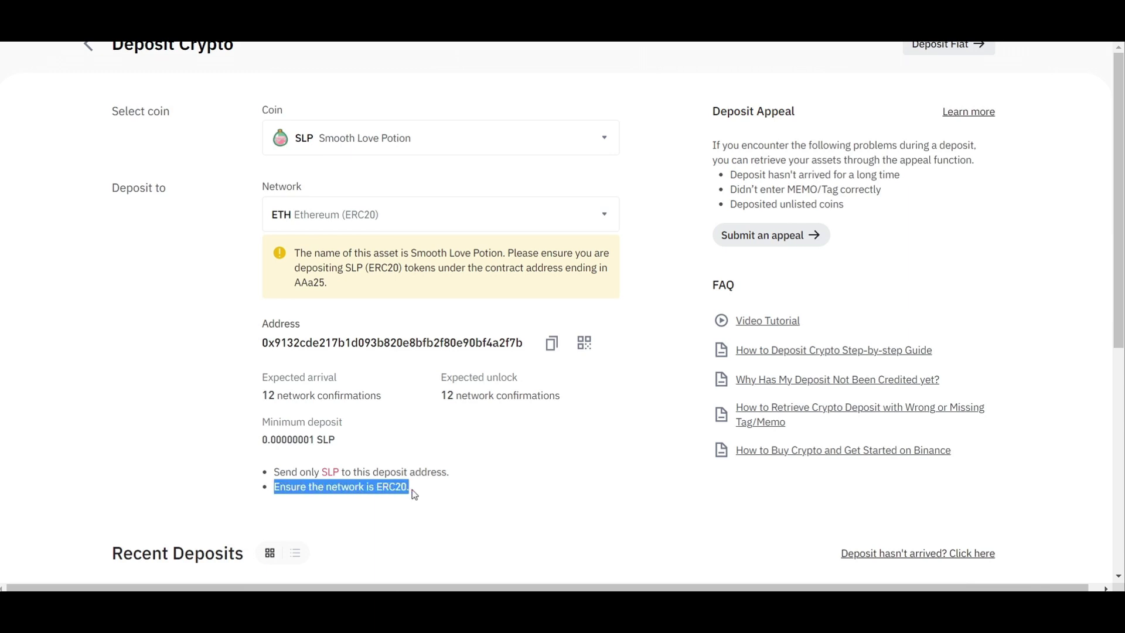
{"action": "left_click", "coordinate": [459, 507]}
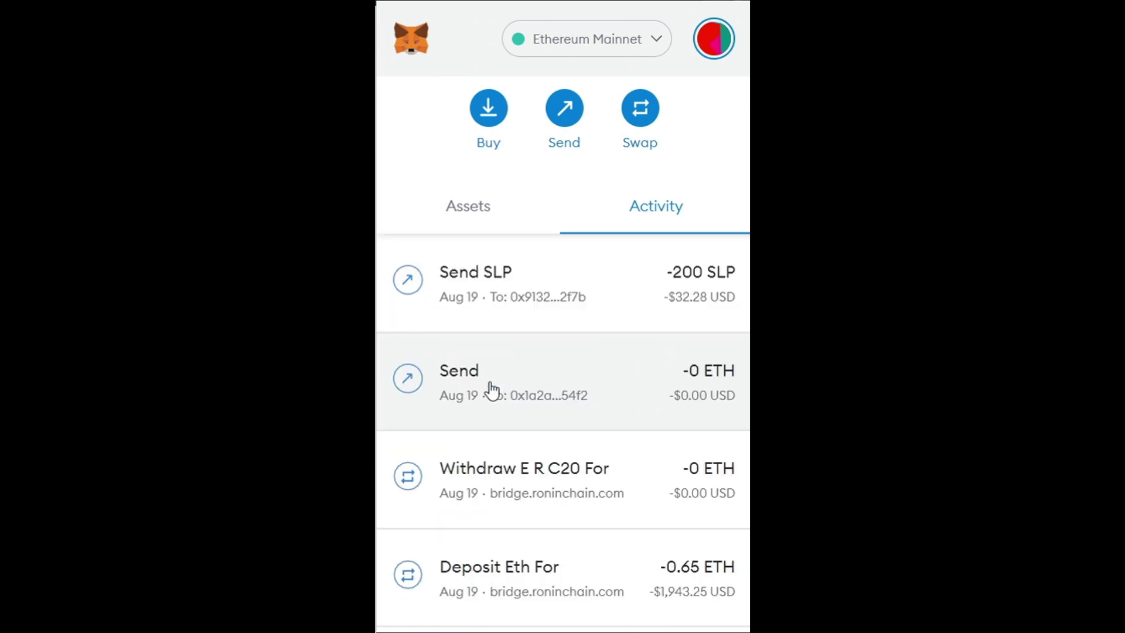
Step: Copy the 3.04 USD fee from MetaMask's Send SLP details into Option B's Gas Fee 2
{"action": "left_click", "coordinate": [597, 305]}
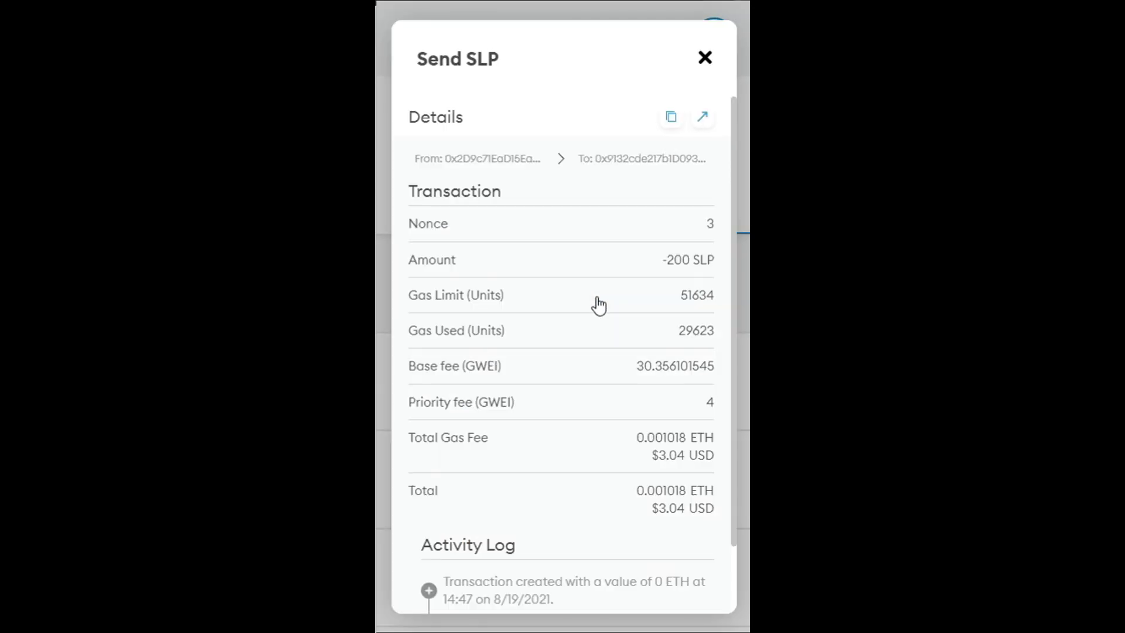
{"action": "double_click", "coordinate": [667, 509]}
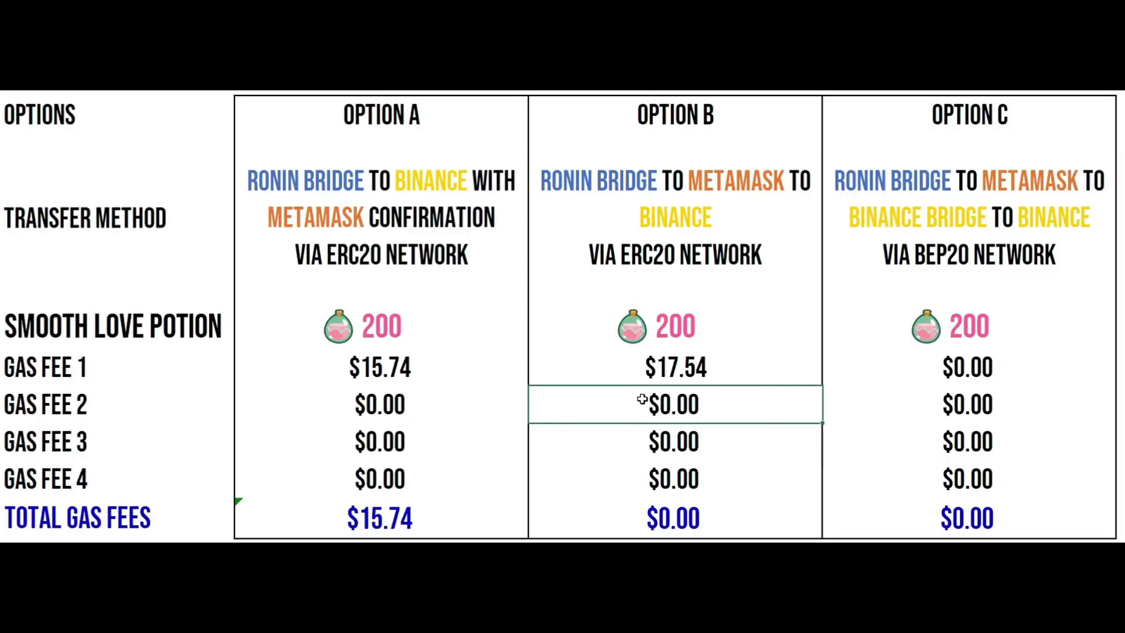
{"action": "double_click", "coordinate": [643, 399]}
{"action": "key", "text": "ctrl+v"}
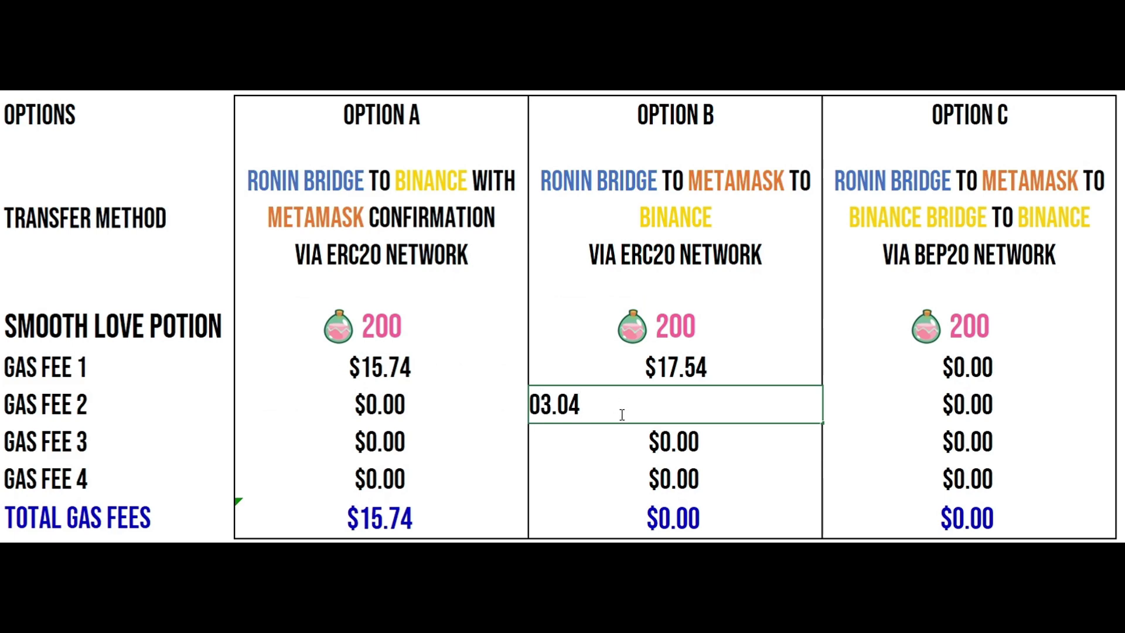
{"action": "key", "text": "Return"}
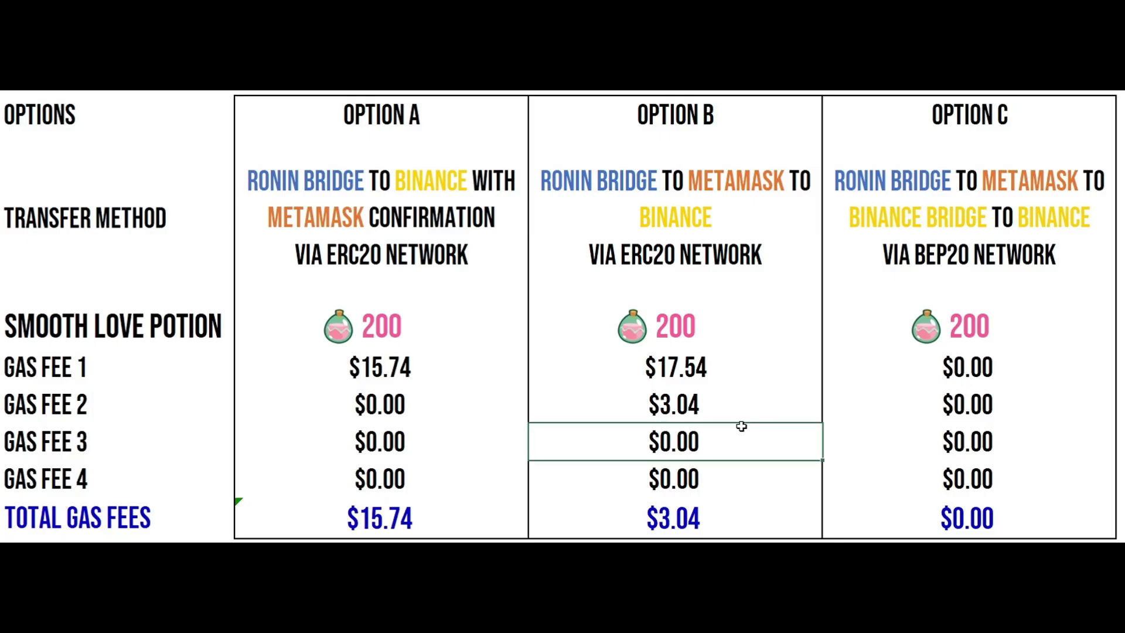
Step: AutoSum Option B's Total Gas Fees with =SUM(D5:D8)
{"action": "left_click", "coordinate": [656, 515]}
{"action": "key", "text": "alt+equal"}
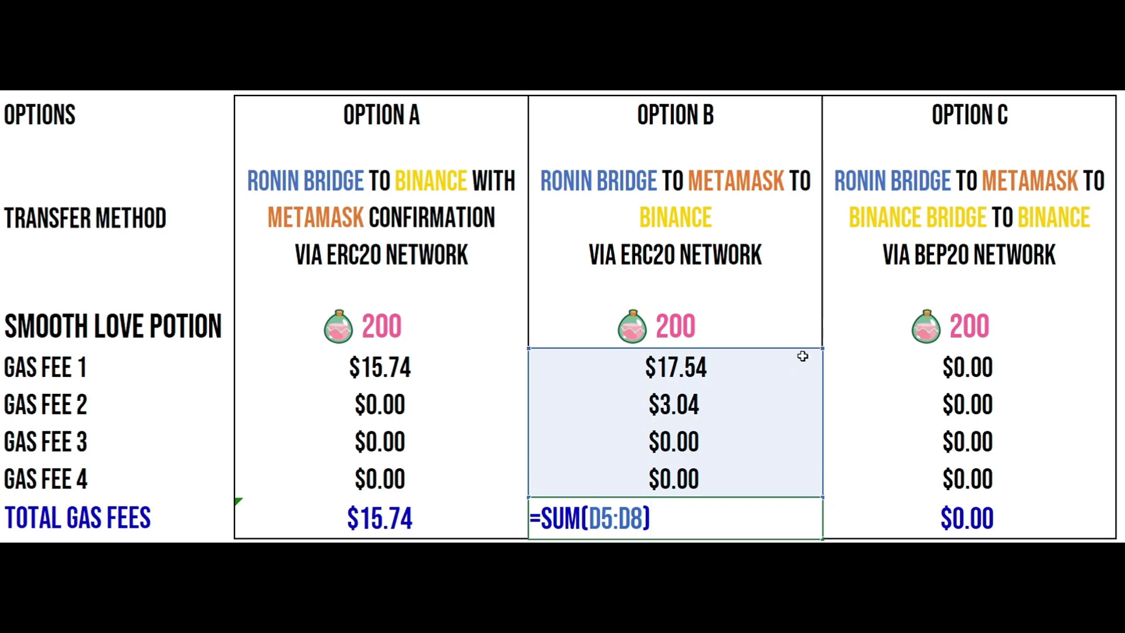
{"action": "key", "text": "Return"}
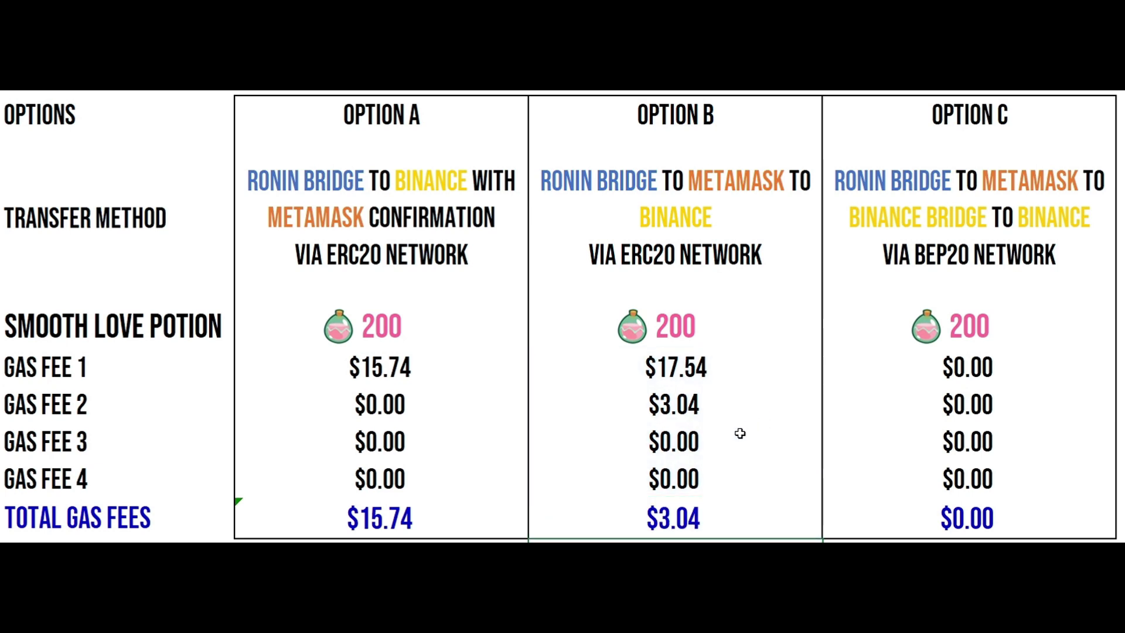
{"action": "double_click", "coordinate": [684, 517]}
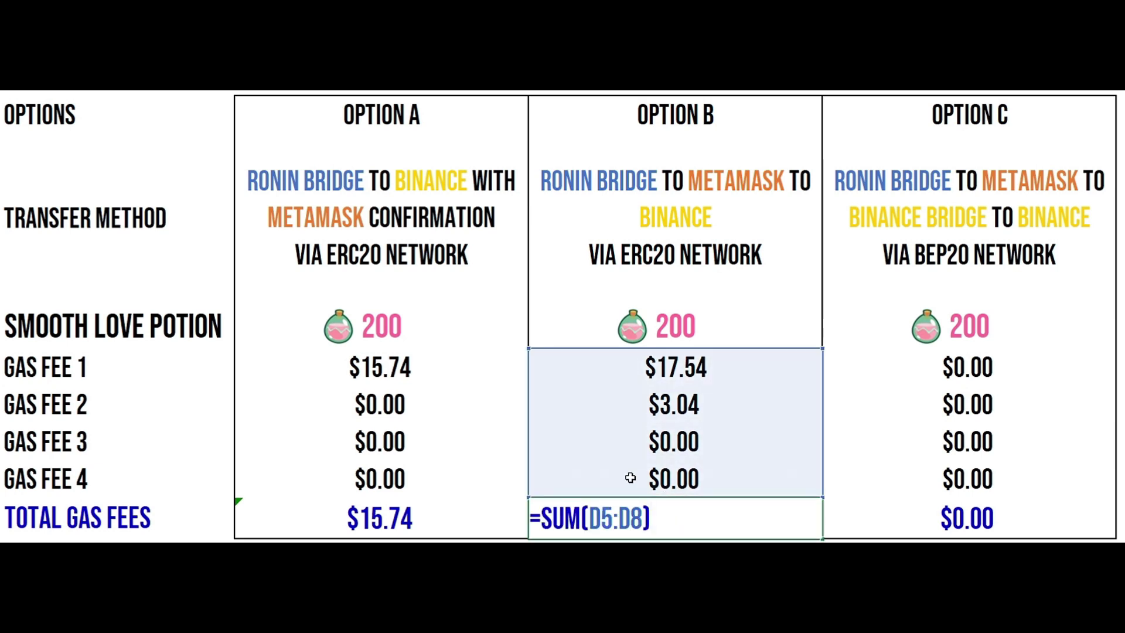
{"action": "key", "text": "Escape"}
Step: AutoSum Option A's Total Gas Fees and recheck Option B's total formula
{"action": "left_click", "coordinate": [420, 410]}
{"action": "left_click", "coordinate": [402, 520]}
{"action": "key", "text": "alt+equal"}
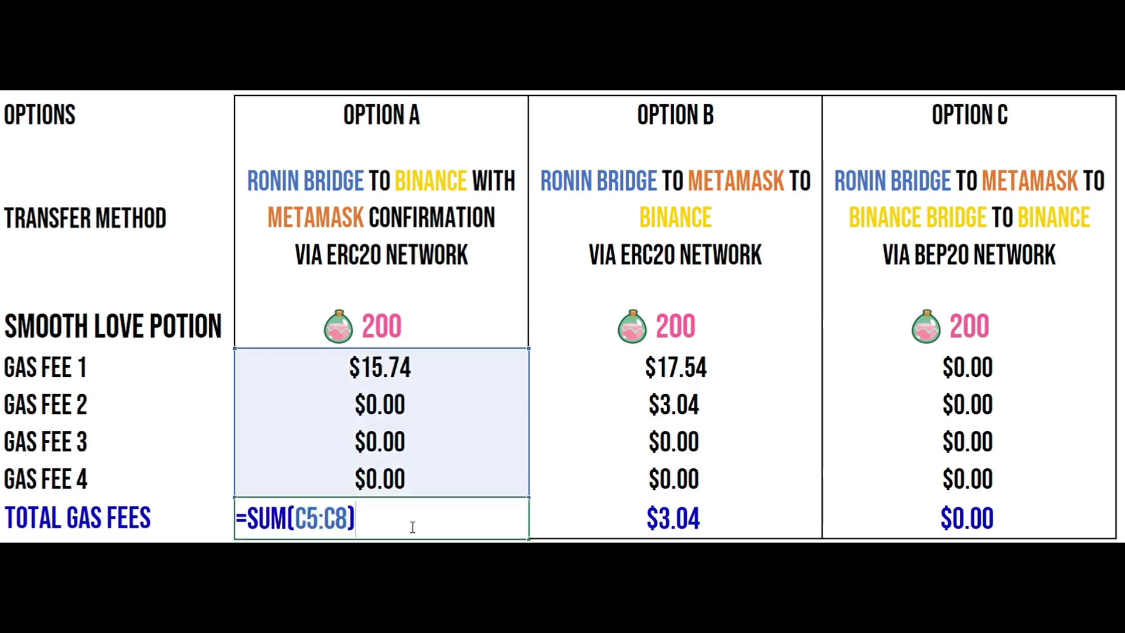
{"action": "key", "text": "ctrl+Return"}
{"action": "key", "text": "ctrl+c"}
{"action": "left_click", "coordinate": [633, 523]}
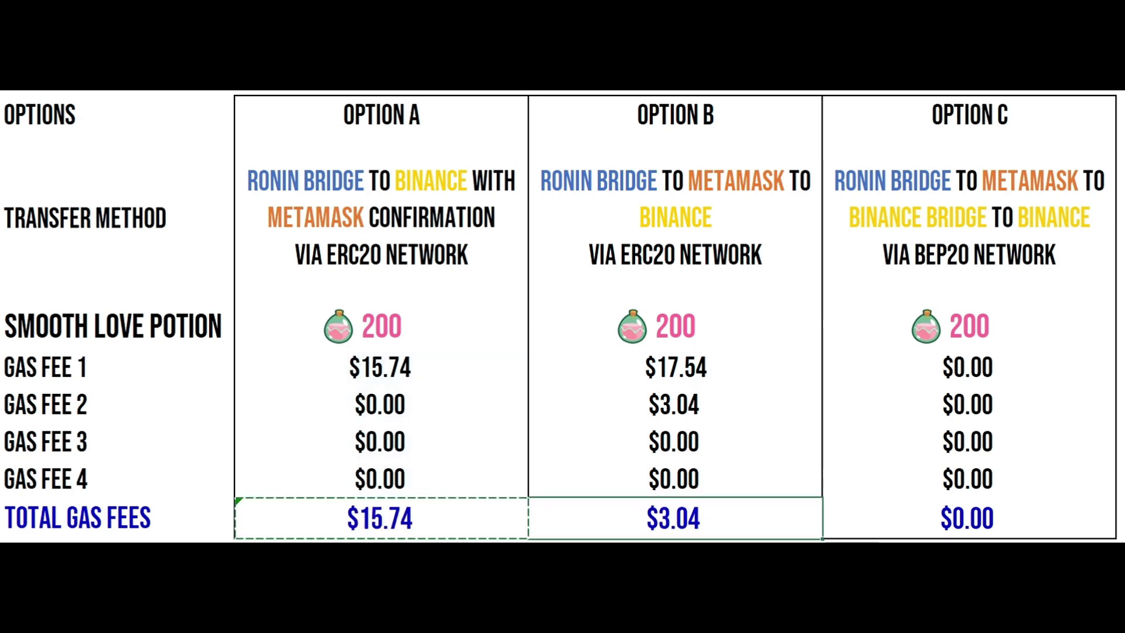
{"action": "key", "text": "F2"}
{"action": "double_click", "coordinate": [544, 366]}
{"action": "key", "text": "Return"}
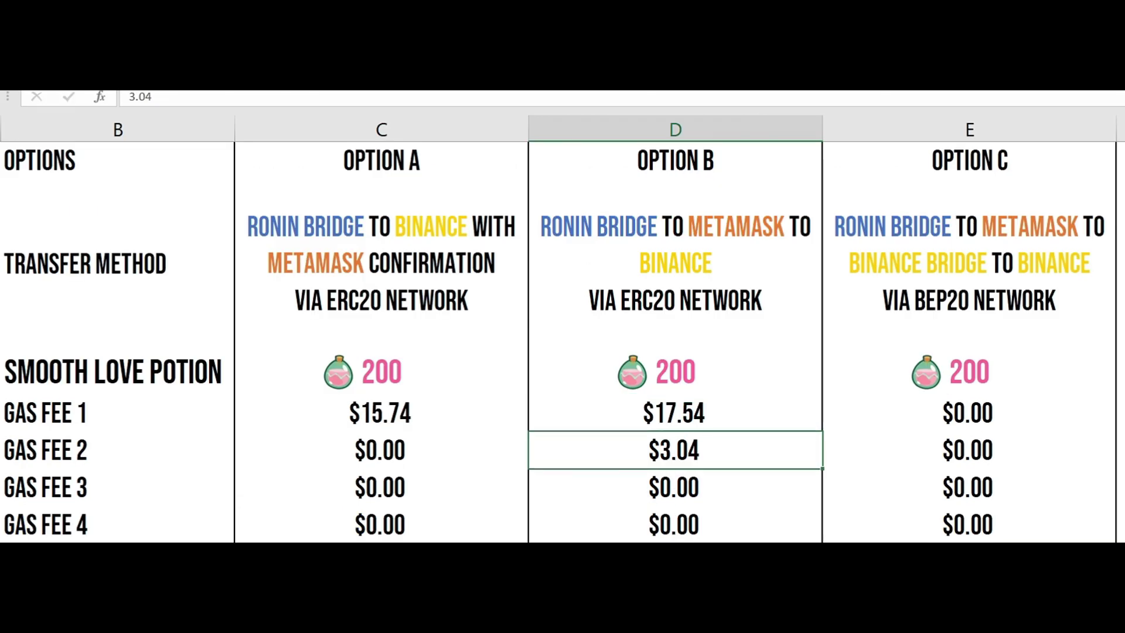
{"action": "key", "text": "Down"}
{"action": "key", "text": "Down"}
{"action": "key", "text": "Down"}
{"action": "key", "text": "F2"}
{"action": "left_click", "coordinate": [720, 492]}
Step: Re-enter the 3.04 USD fee in Option B's Gas Fee 2 and check its total
{"action": "scroll", "coordinate": [675, 477], "scroll_direction": "up", "scroll_amount": 1}
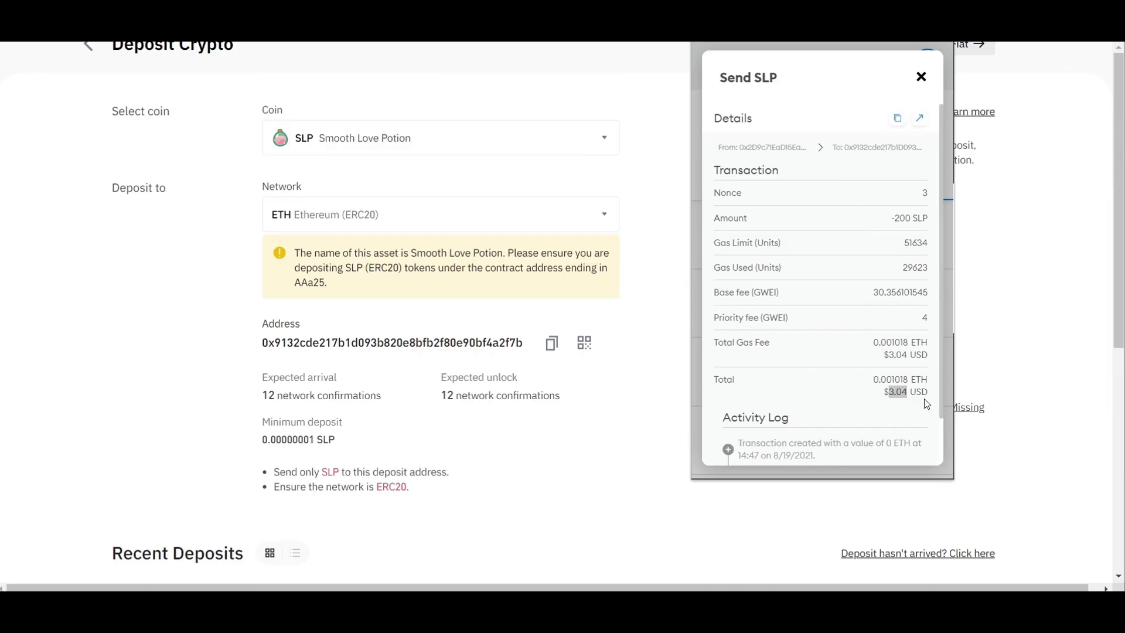
{"action": "left_click", "coordinate": [891, 387]}
{"action": "double_click", "coordinate": [897, 390]}
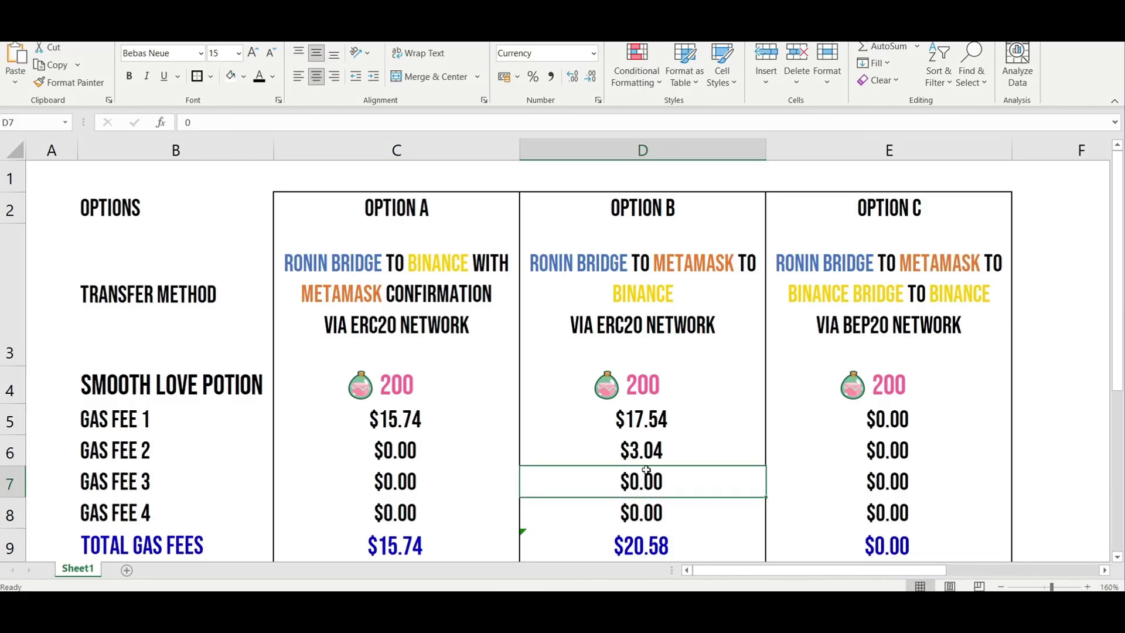
{"action": "double_click", "coordinate": [654, 457]}
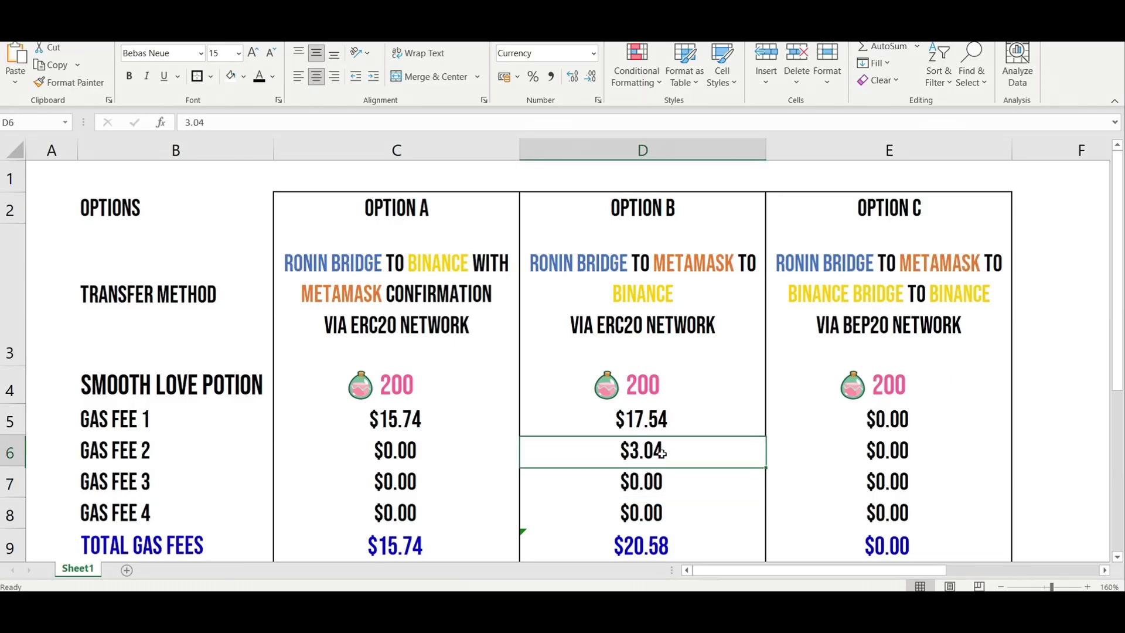
{"action": "left_click", "coordinate": [678, 480]}
{"action": "left_click", "coordinate": [682, 517]}
{"action": "left_click", "coordinate": [668, 546]}
Step: Compare Option A's and Option B's Total Gas Fees, with Option B at $20.58
{"action": "scroll", "coordinate": [679, 493], "scroll_direction": "down", "scroll_amount": 1}
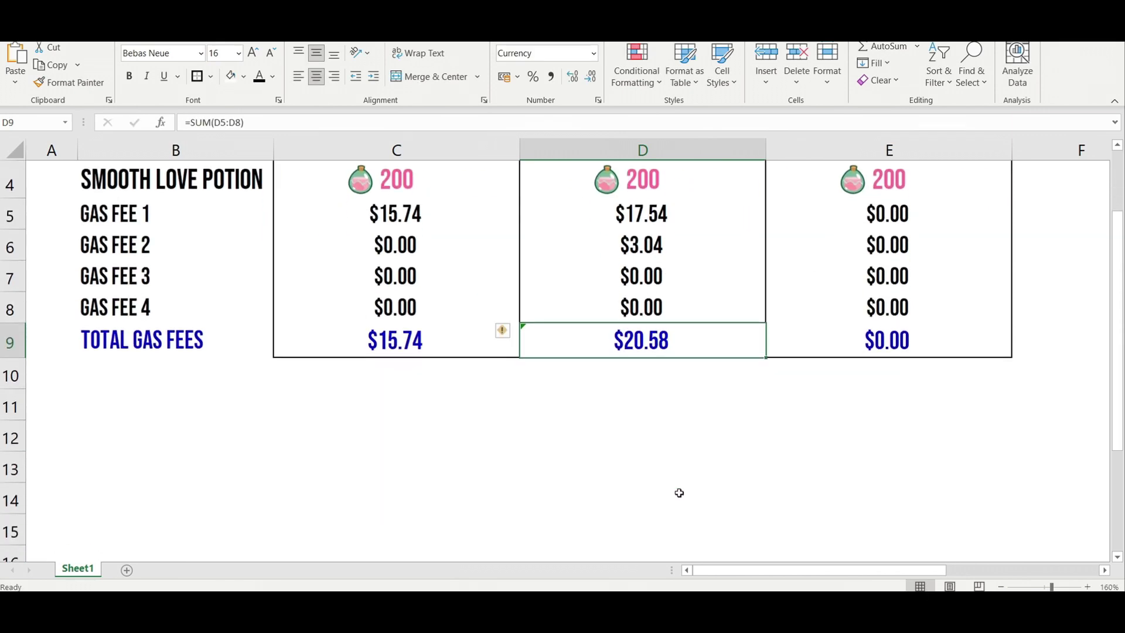
{"action": "left_click", "coordinate": [645, 432]}
{"action": "scroll", "coordinate": [645, 429], "scroll_direction": "up", "scroll_amount": 3}
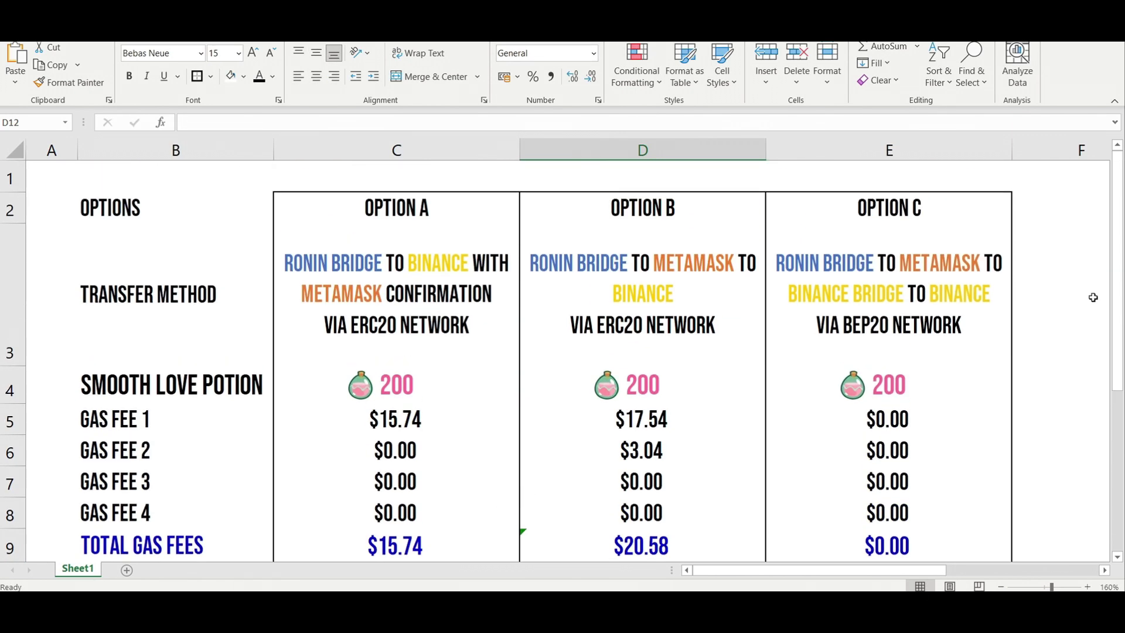
{"action": "scroll", "coordinate": [905, 433], "scroll_direction": "down", "scroll_amount": 1}
{"action": "left_click", "coordinate": [417, 516]}
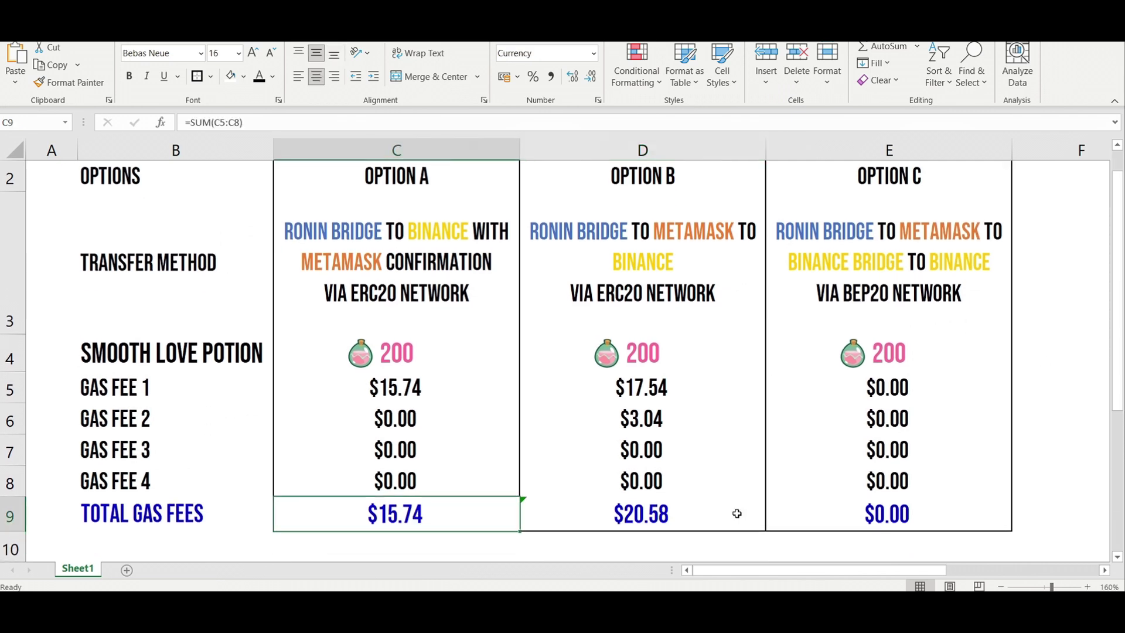
{"action": "left_click", "coordinate": [737, 513]}
{"action": "left_click", "coordinate": [392, 520]}
{"action": "left_click", "coordinate": [574, 522]}
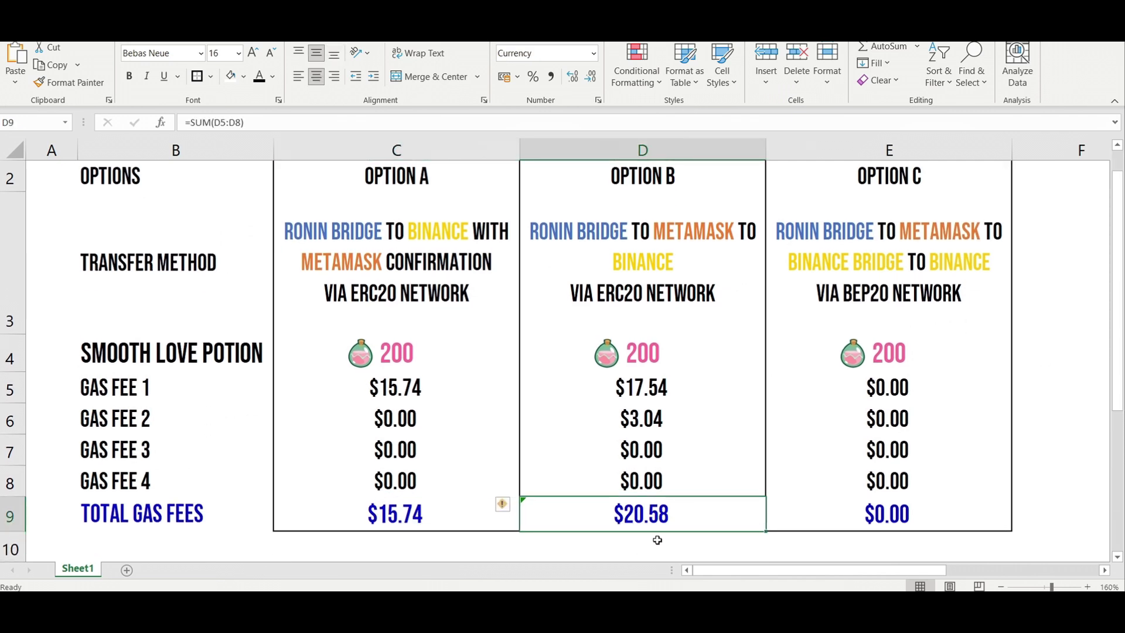
{"action": "left_click", "coordinate": [407, 519]}
{"action": "left_click", "coordinate": [606, 526]}
{"action": "left_click", "coordinate": [595, 544]}
{"action": "left_click", "coordinate": [642, 511]}
Step: Check both options' transfer method text and select the Option B column
{"action": "left_click", "coordinate": [374, 241]}
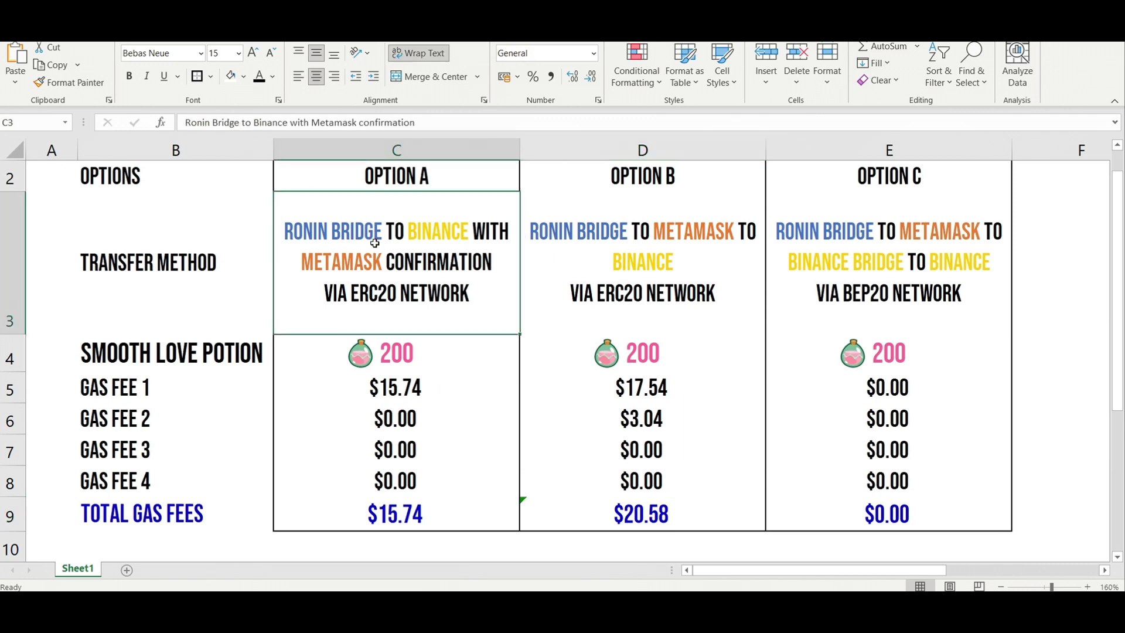
{"action": "left_click", "coordinate": [634, 239]}
{"action": "left_click", "coordinate": [451, 516]}
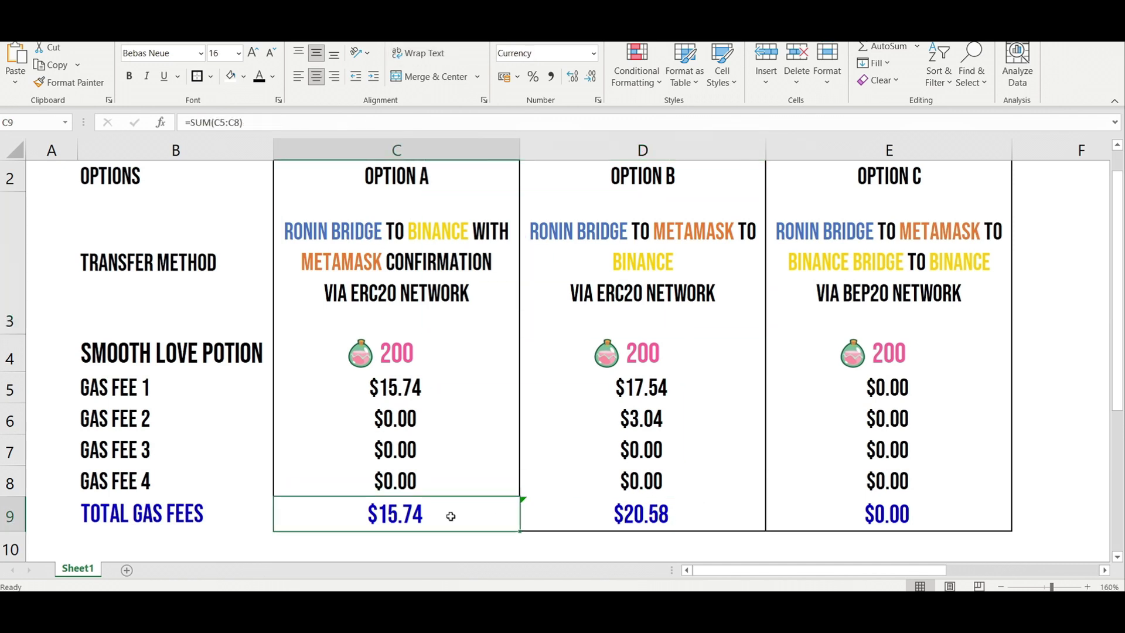
{"action": "left_click", "coordinate": [574, 517]}
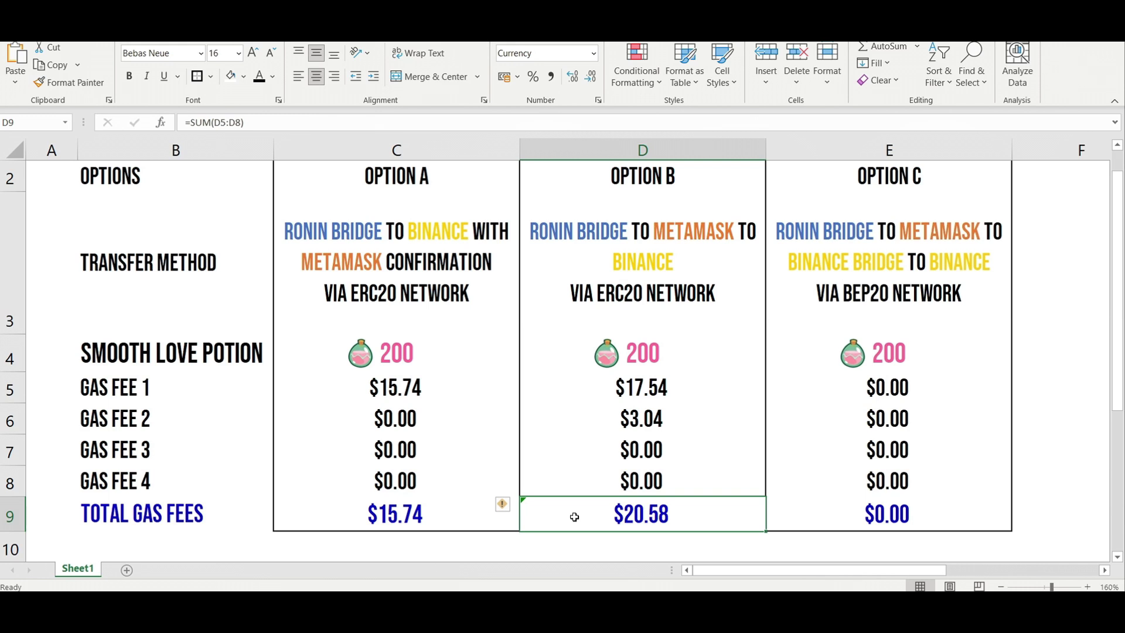
{"action": "left_click", "coordinate": [644, 150]}
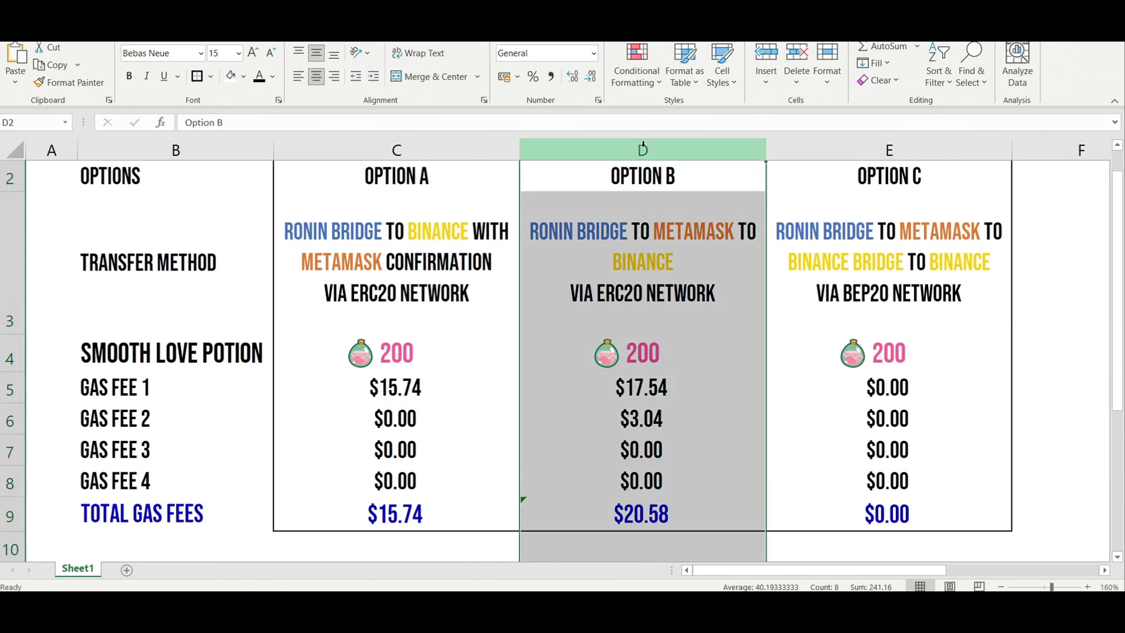
{"action": "left_click", "coordinate": [656, 256]}
{"action": "left_click", "coordinate": [654, 157]}
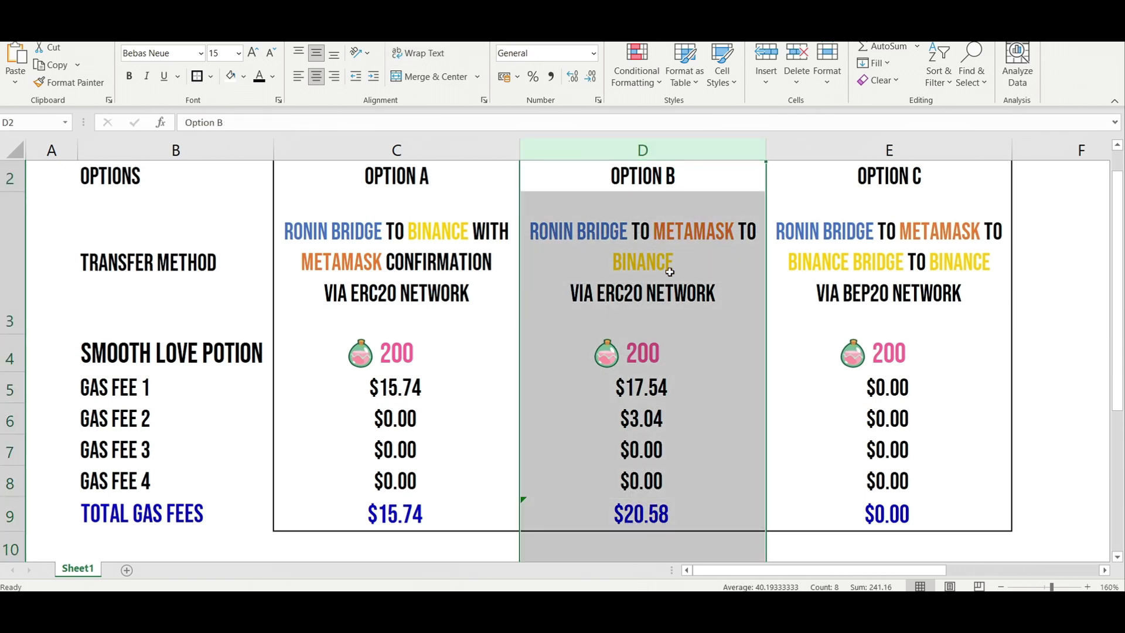
Step: Toggle between Option A's and Option B's transfer method cells to compare them
{"action": "left_click", "coordinate": [668, 268]}
{"action": "left_click", "coordinate": [410, 264]}
{"action": "left_click", "coordinate": [640, 256]}
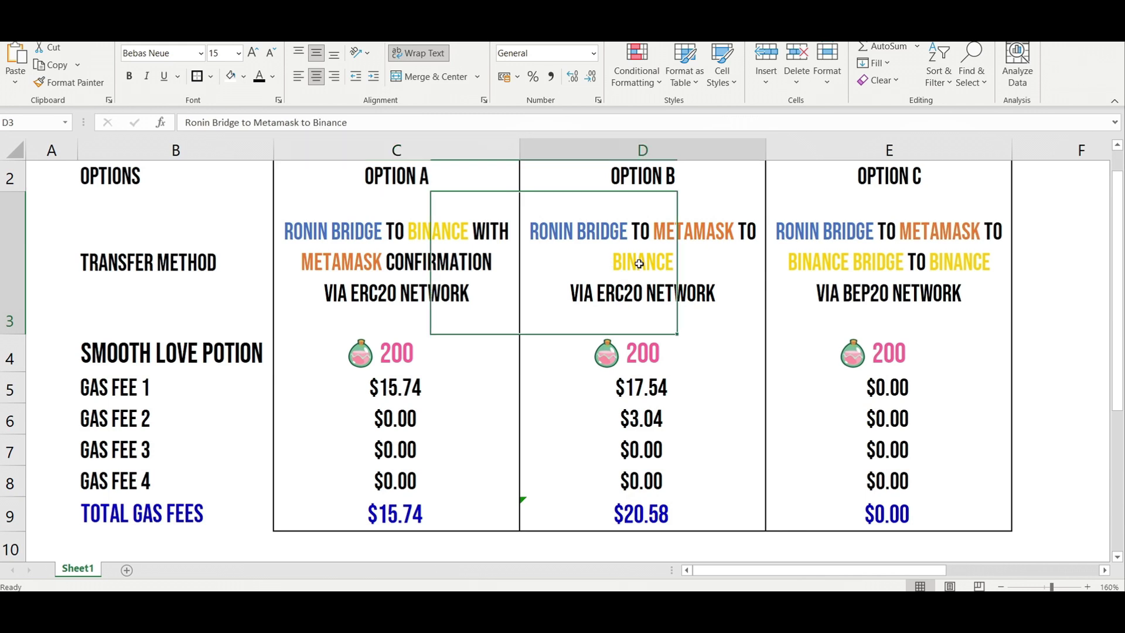
{"action": "key", "text": "Left"}
{"action": "key", "text": "Right"}
{"action": "key", "text": "Left"}
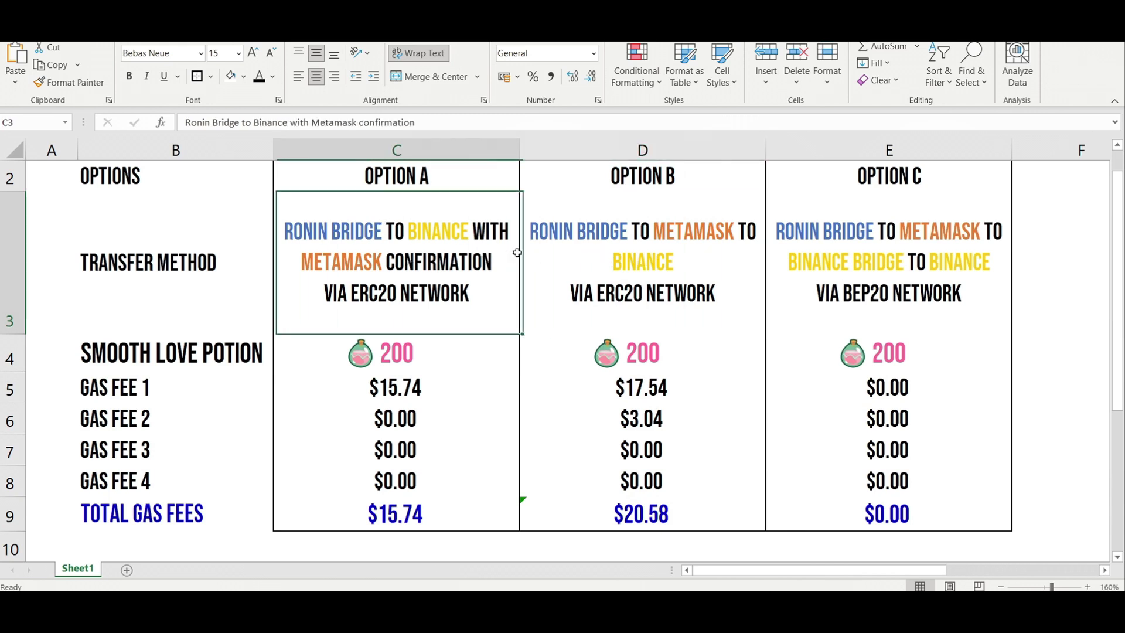
{"action": "key", "text": "Right"}
{"action": "key", "text": "Left"}
Step: Recheck both totals and Option B's Gas Fee 4, ending on an empty cell
{"action": "left_click", "coordinate": [451, 516]}
{"action": "left_click", "coordinate": [612, 520]}
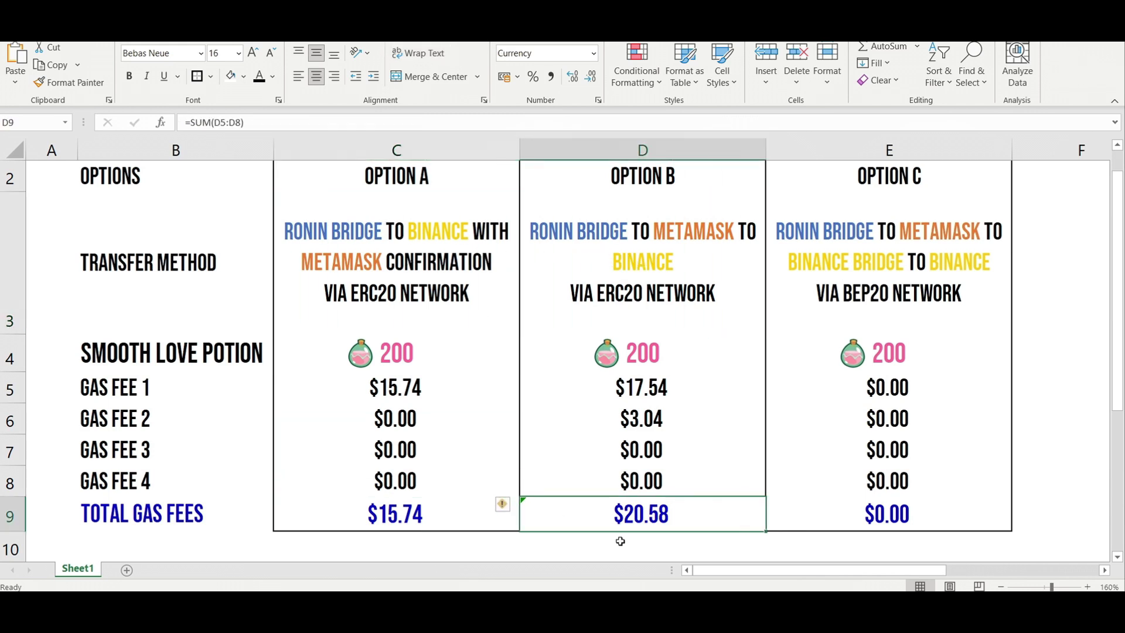
{"action": "left_click", "coordinate": [643, 476]}
{"action": "scroll", "coordinate": [647, 468], "scroll_direction": "down", "scroll_amount": 1}
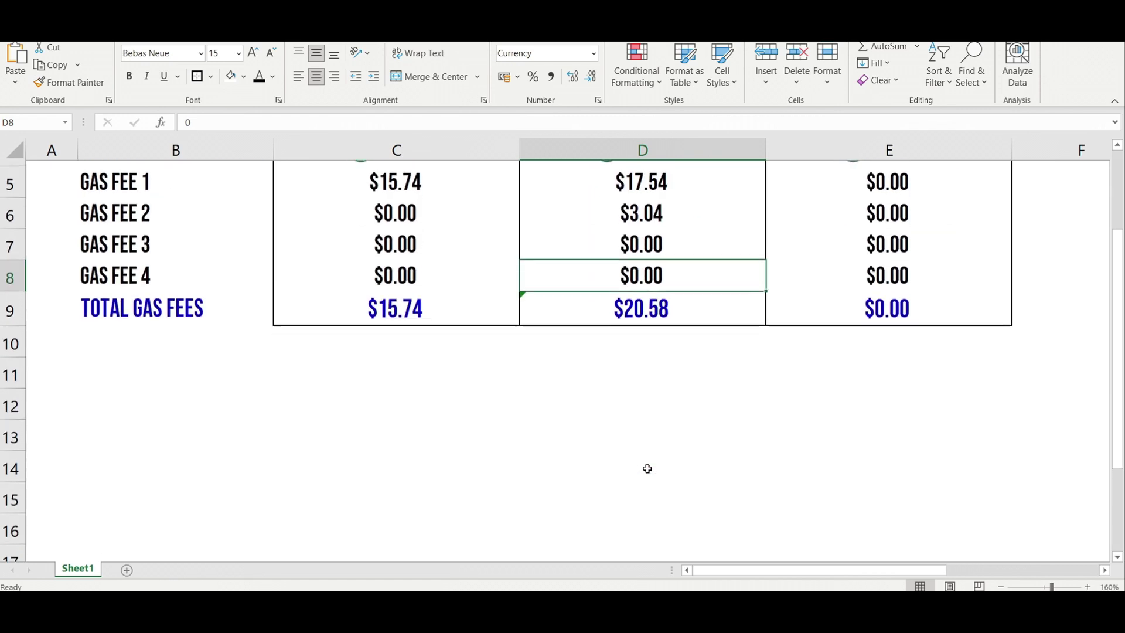
{"action": "left_click", "coordinate": [399, 346]}
Step: Duplicate the totals row into row 10, labelling it (PHP) and the original row (USD)
{"action": "left_click_drag", "start_coordinate": [111, 295], "coordinate": [876, 322]}
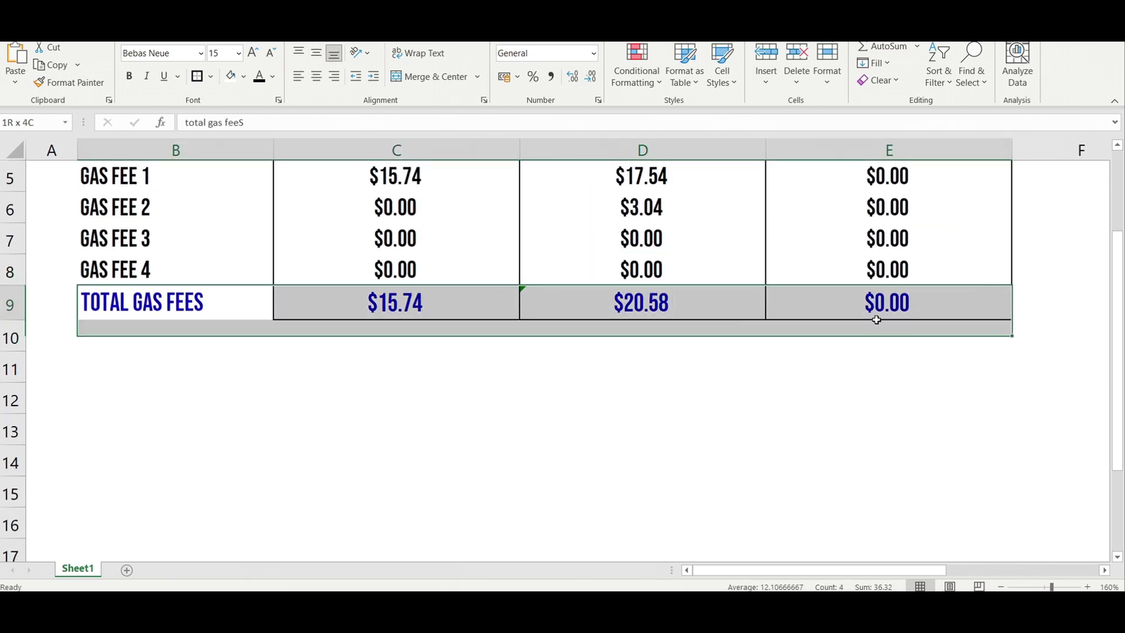
{"action": "key", "text": "ctrl+c"}
{"action": "left_click", "coordinate": [97, 336]}
{"action": "key", "text": "ctrl+v"}
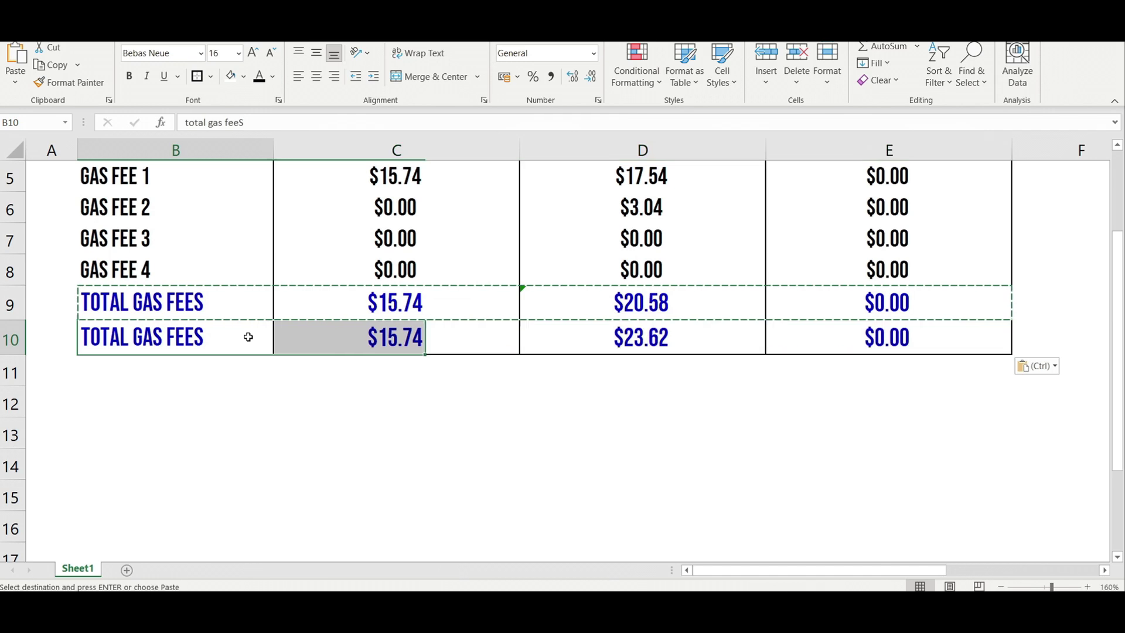
{"action": "double_click", "coordinate": [249, 335]}
{"action": "type", "text": "(php)"}
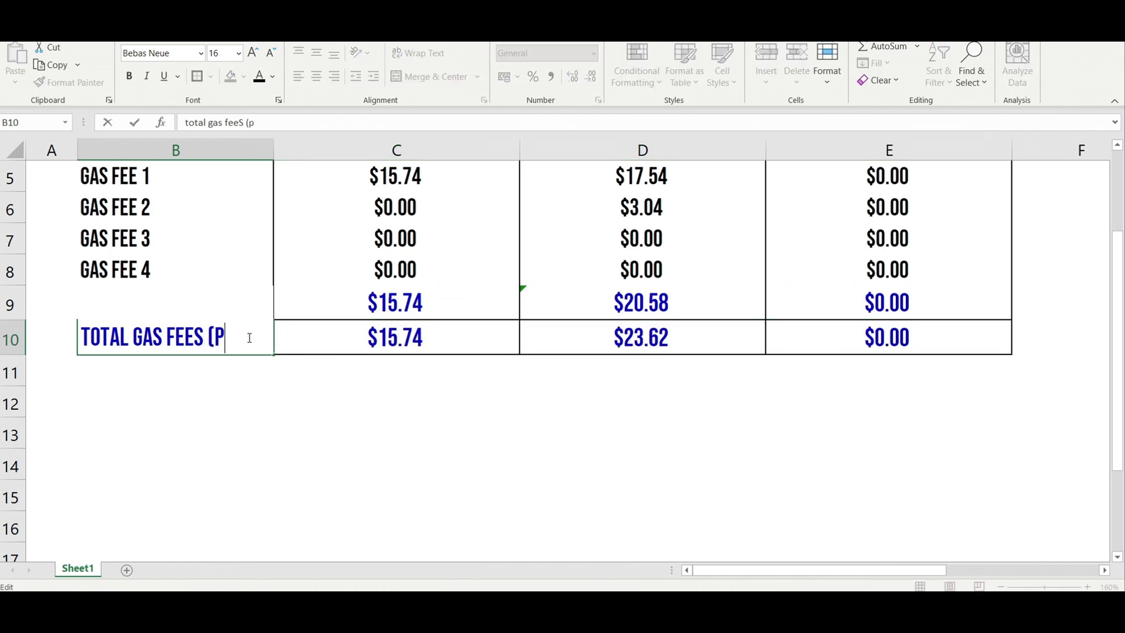
{"action": "key", "text": "Return"}
{"action": "key", "text": "Up"}
{"action": "key", "text": "Up"}
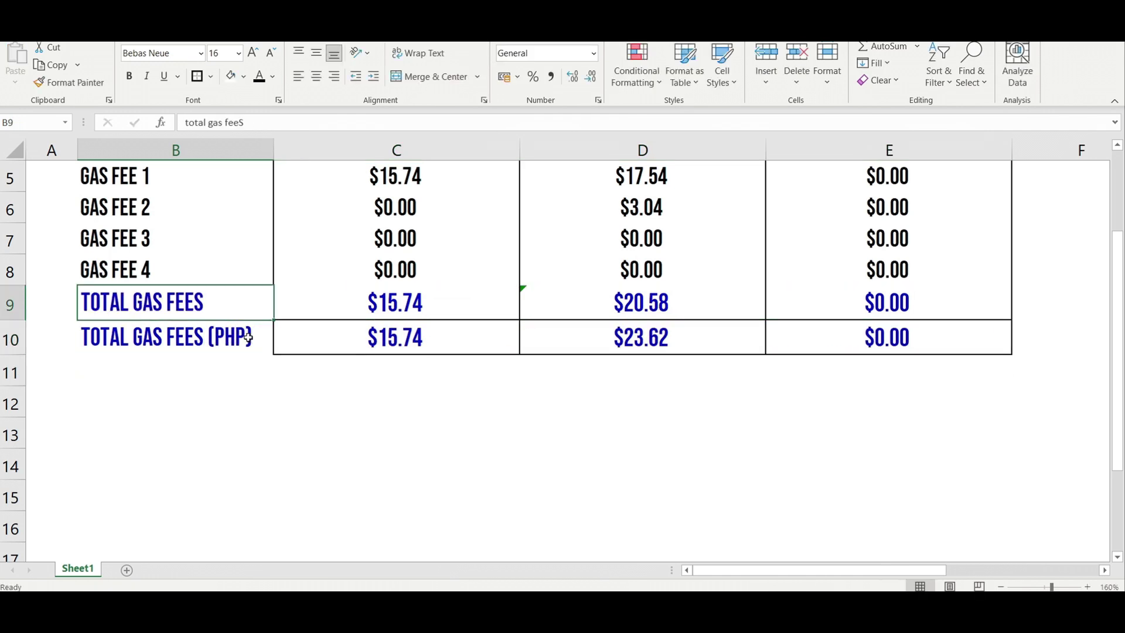
{"action": "key", "text": "F2"}
{"action": "type", "text": "(USD)"}
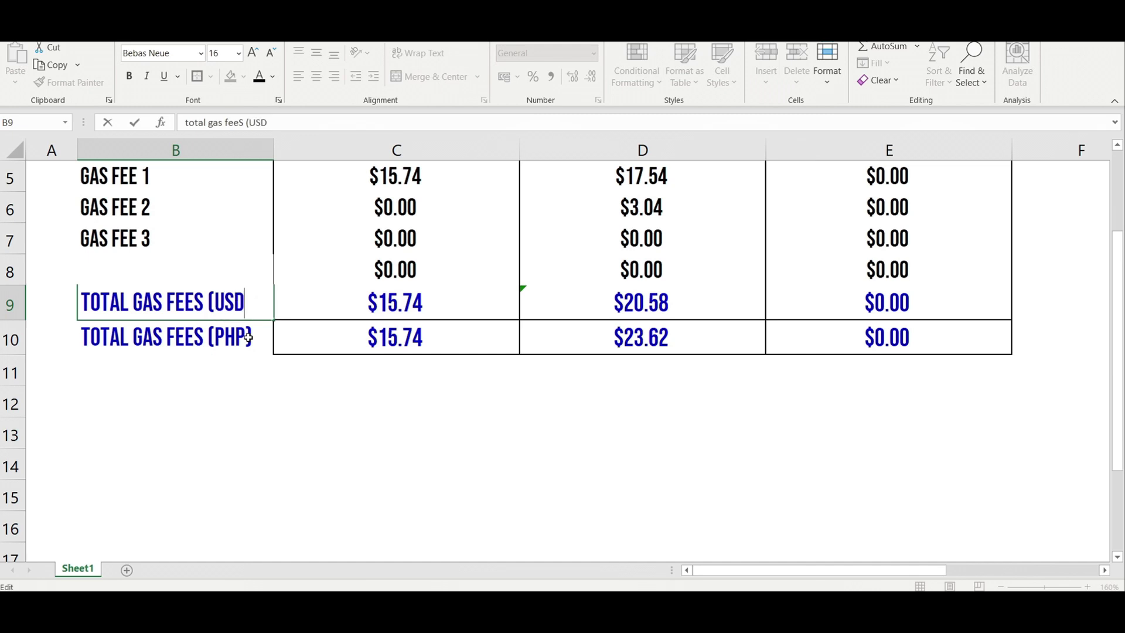
{"action": "key", "text": "Return"}
Step: Enter the peso conversion formula =C9*51 in C10
{"action": "left_click", "coordinate": [447, 337]}
{"action": "double_click", "coordinate": [389, 334]}
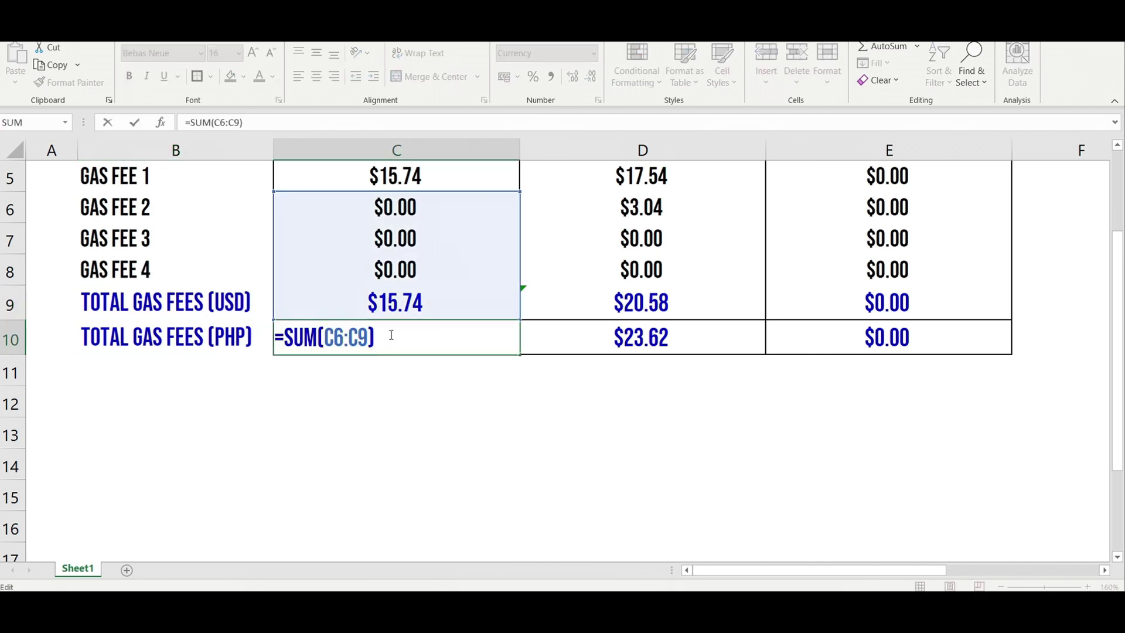
{"action": "left_click_drag", "start_coordinate": [387, 334], "coordinate": [275, 336]}
{"action": "type", "text": "-"}
{"action": "left_click", "coordinate": [316, 302]}
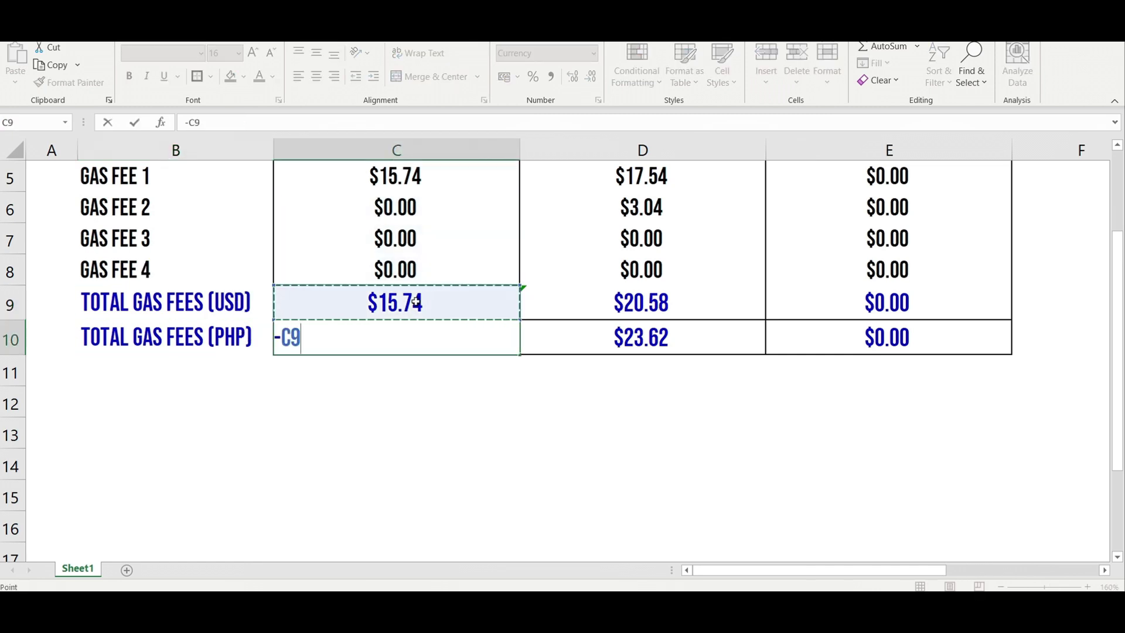
{"action": "key", "text": "Escape"}
{"action": "left_click_drag", "start_coordinate": [506, 336], "coordinate": [823, 341]}
{"action": "type", "text": "="}
{"action": "left_click", "coordinate": [434, 302]}
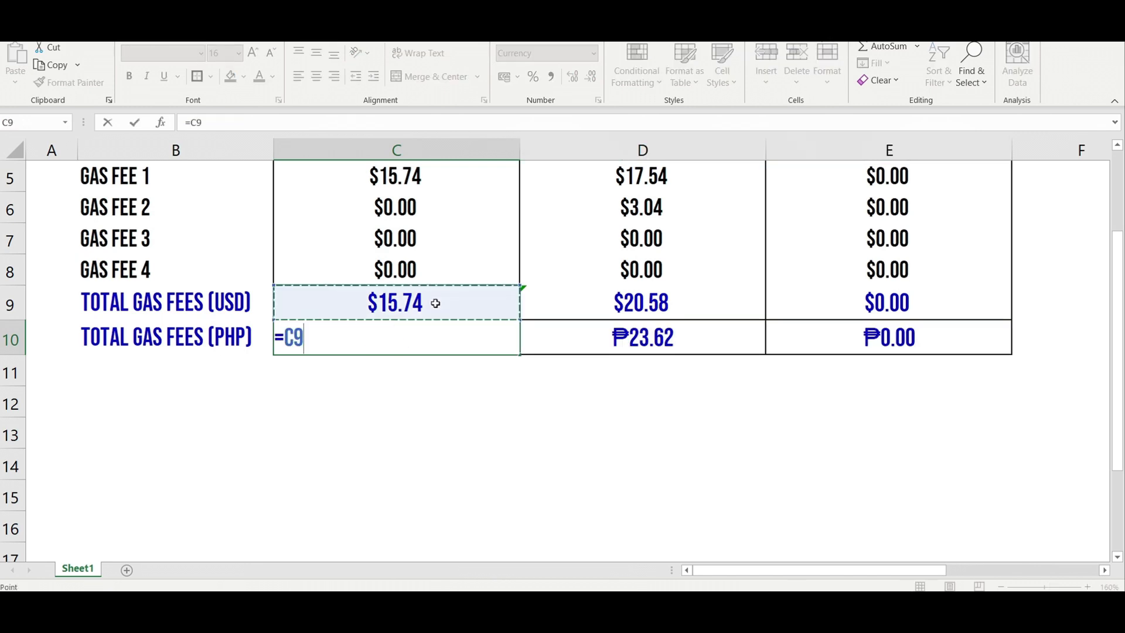
{"action": "type", "text": "*51"}
{"action": "key", "text": "Return"}
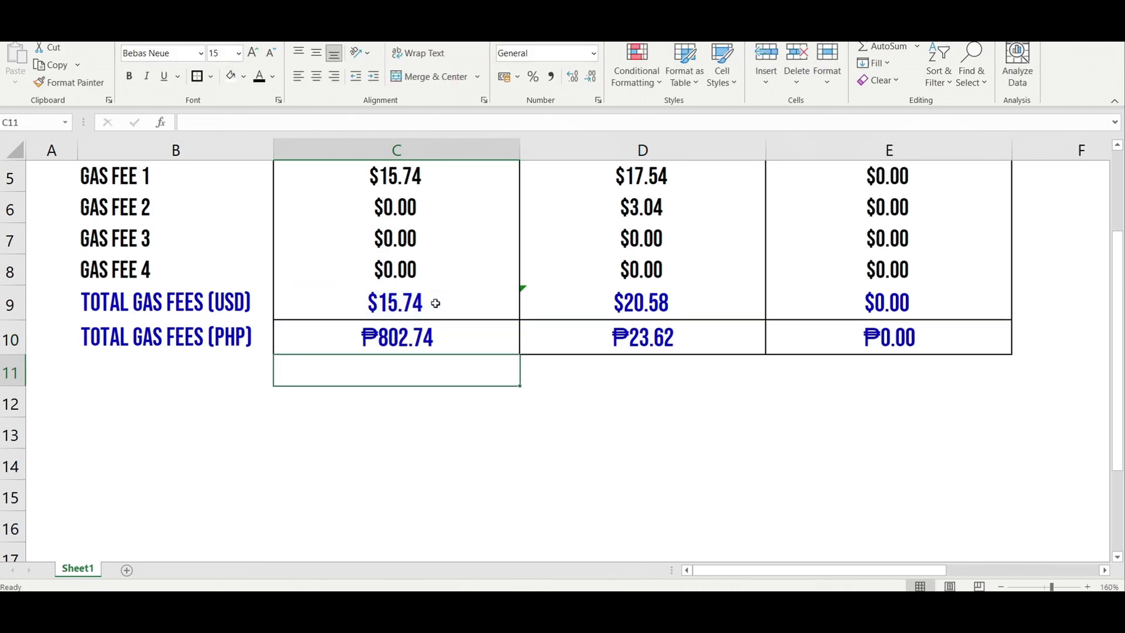
Step: Copy the C10 formula into D10 and E10, giving ₱1,049.58 and ₱0.00
{"action": "left_click", "coordinate": [466, 337]}
{"action": "key", "text": "ctrl+c"}
{"action": "left_click", "coordinate": [610, 334]}
{"action": "key", "text": "ctrl+v"}
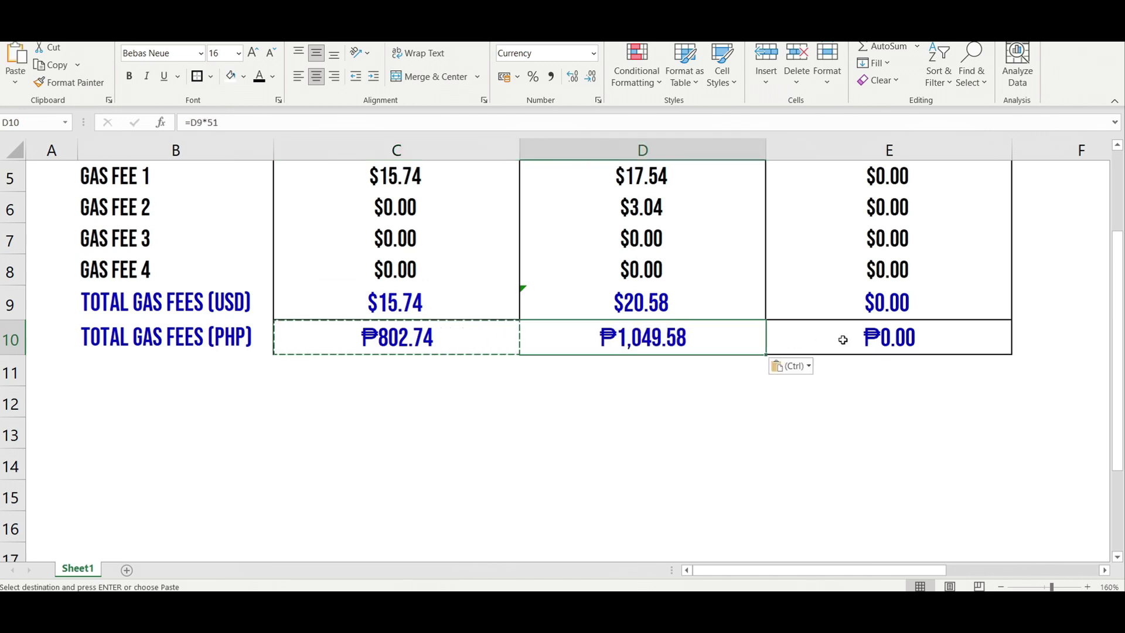
{"action": "left_click", "coordinate": [841, 336]}
{"action": "key", "text": "ctrl+v"}
{"action": "left_click", "coordinate": [641, 407]}
{"action": "key", "text": "Escape"}
{"action": "key", "text": "Up"}
{"action": "key", "text": "Up"}
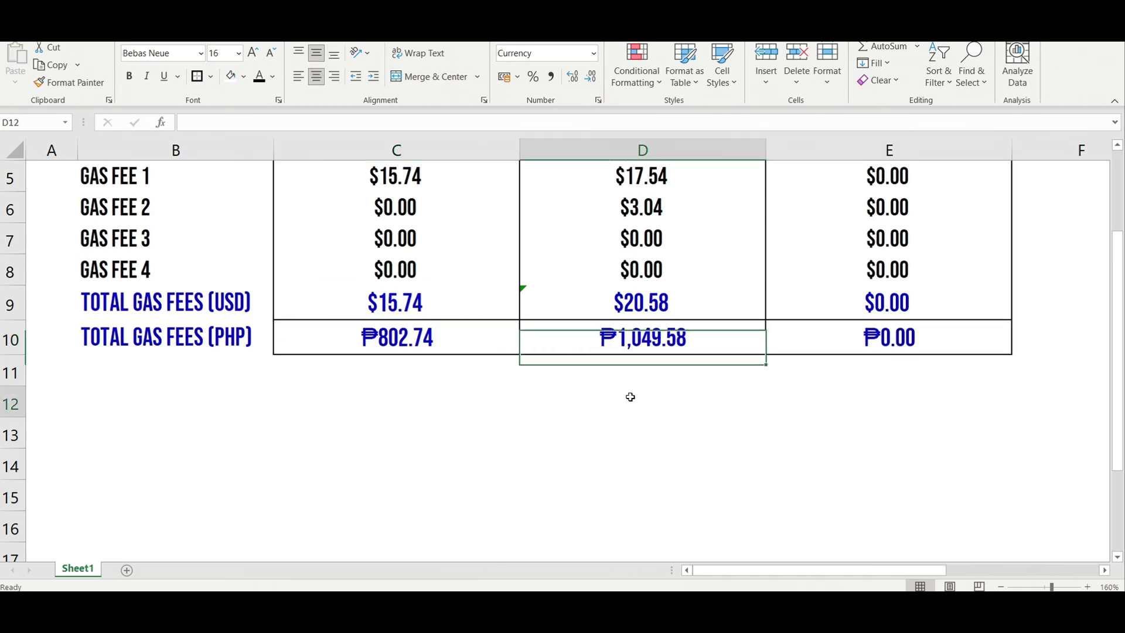
{"action": "left_click", "coordinate": [630, 395]}
{"action": "scroll", "coordinate": [626, 410], "scroll_direction": "up", "scroll_amount": 2}
{"action": "scroll", "coordinate": [627, 410], "scroll_direction": "up", "scroll_amount": 1}
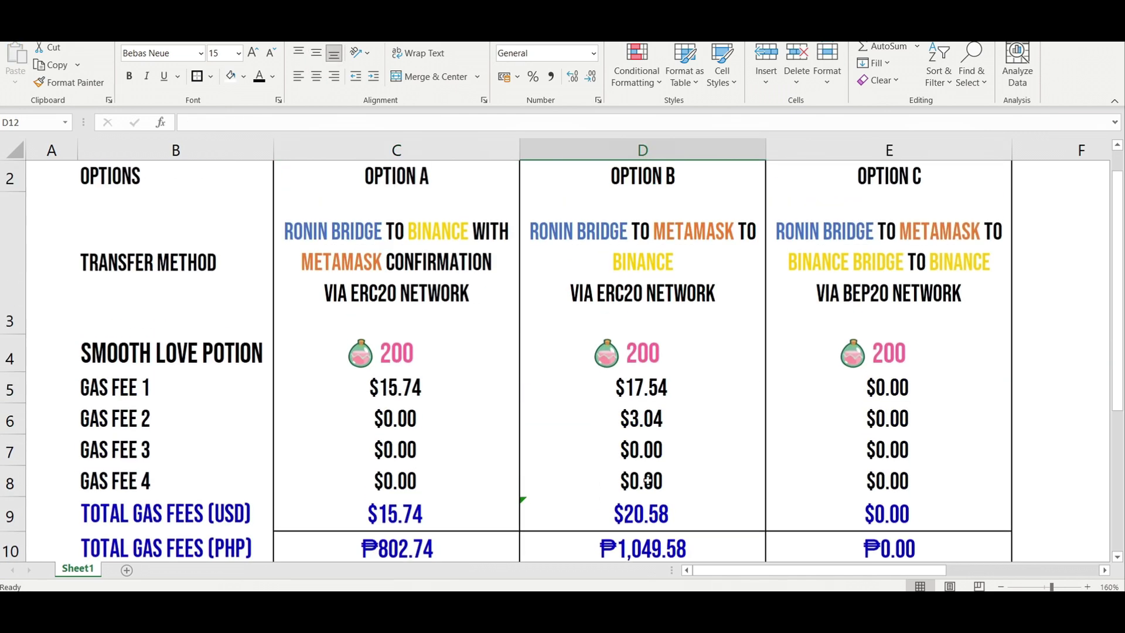
{"action": "left_click", "coordinate": [700, 506]}
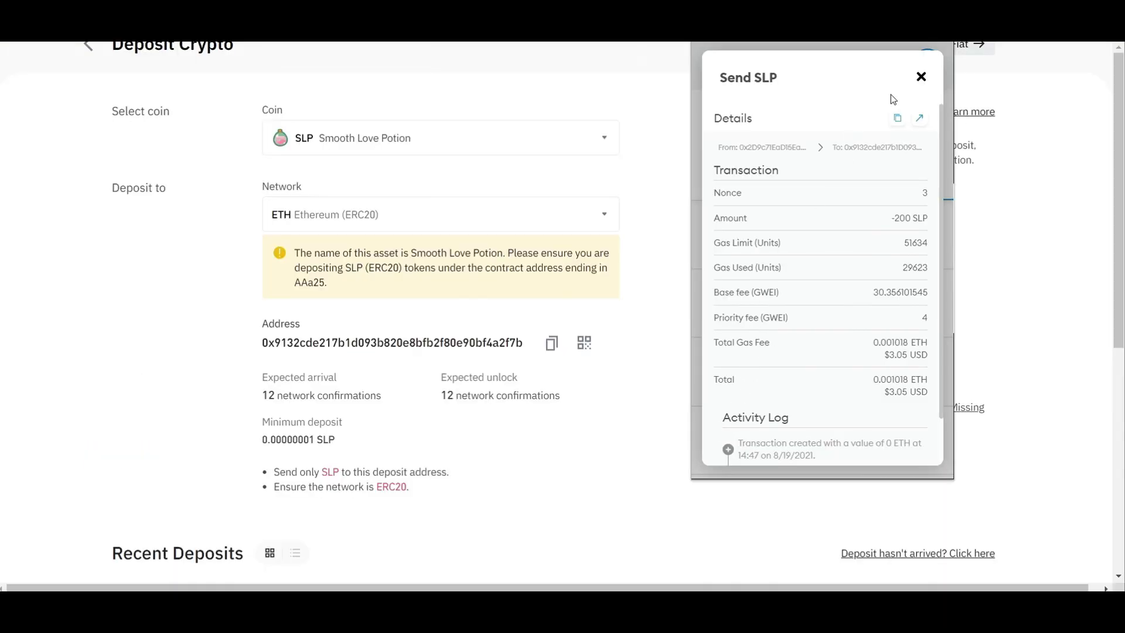
Step: Close MetaMask and reload Deposit Crypto to see the 200 SLP deposit at 8/12 confirmations
{"action": "left_click", "coordinate": [920, 78]}
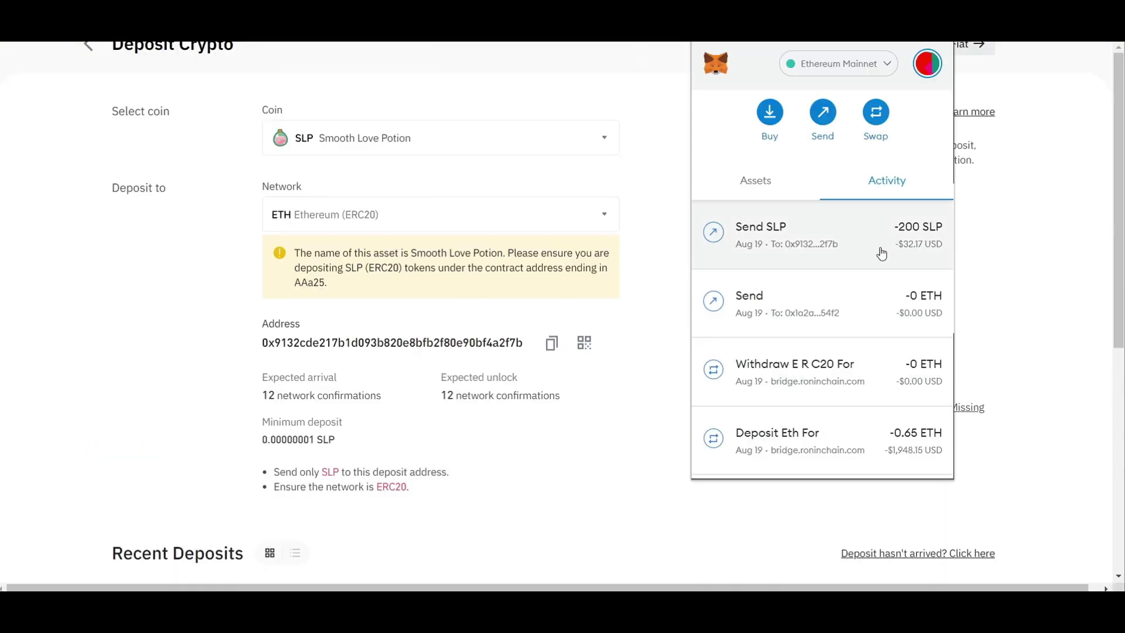
{"action": "key", "text": "Escape"}
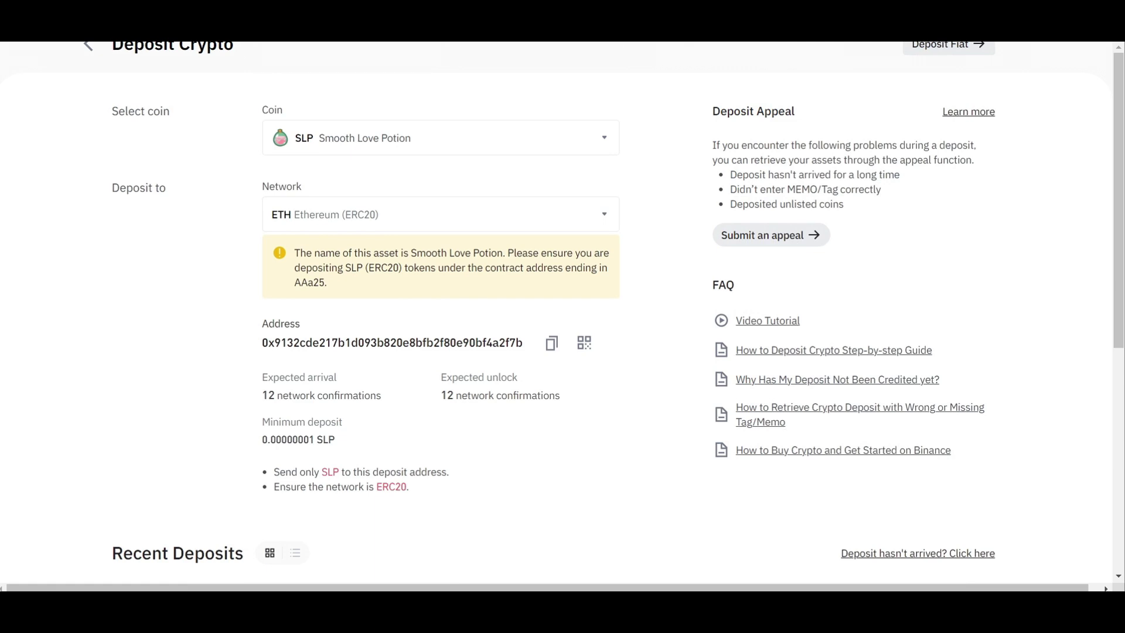
{"action": "key", "text": "F5"}
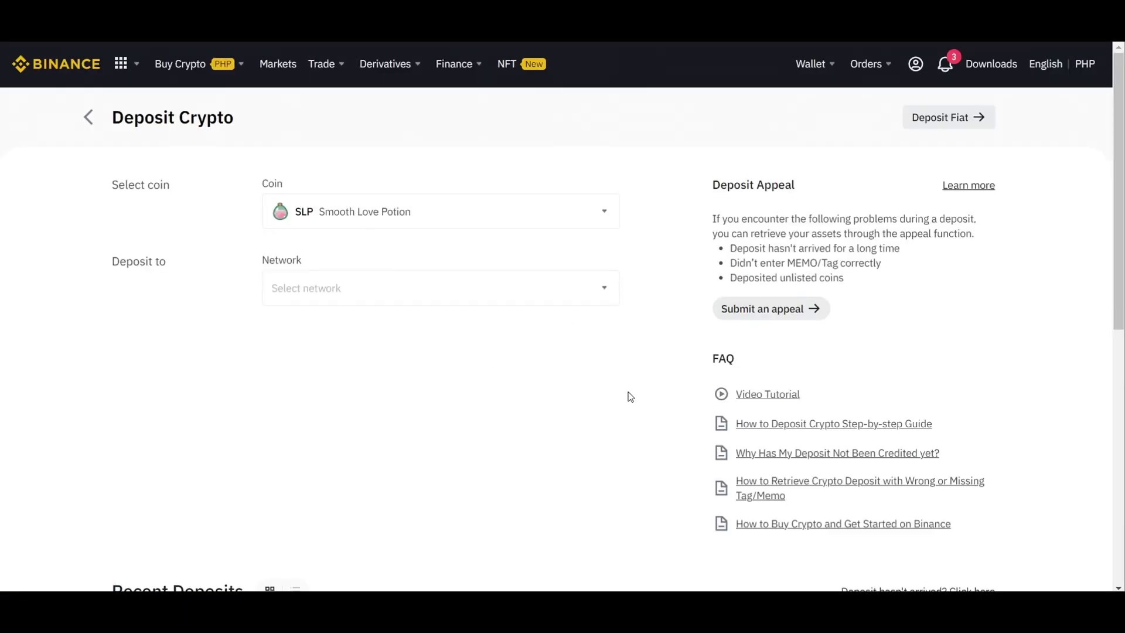
{"action": "scroll", "coordinate": [603, 437], "scroll_direction": "down", "scroll_amount": 4}
{"action": "scroll", "coordinate": [364, 432], "scroll_direction": "down", "scroll_amount": 1}
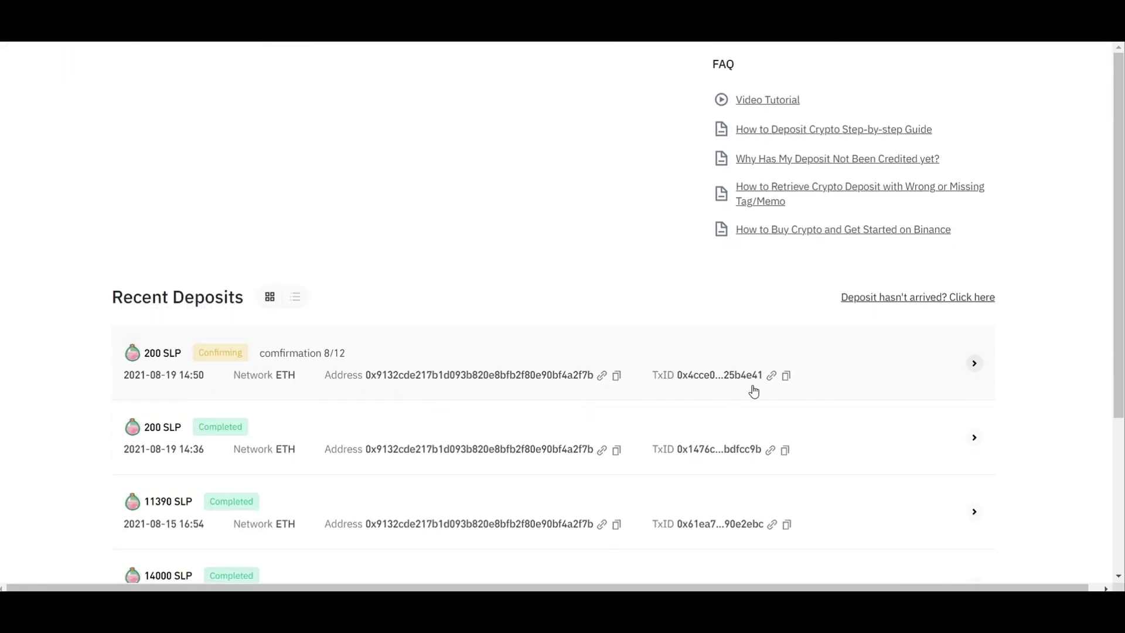
{"action": "mouse_move", "coordinate": [247, 358]}
{"action": "key", "text": "F5"}
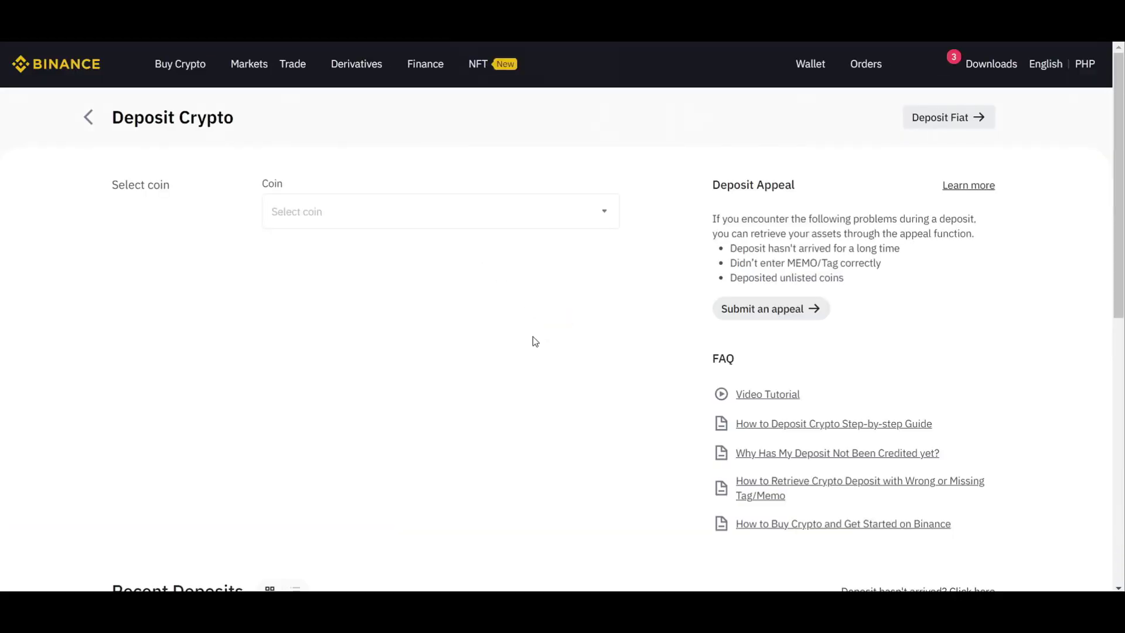
{"action": "scroll", "coordinate": [533, 337], "scroll_direction": "down", "scroll_amount": 5}
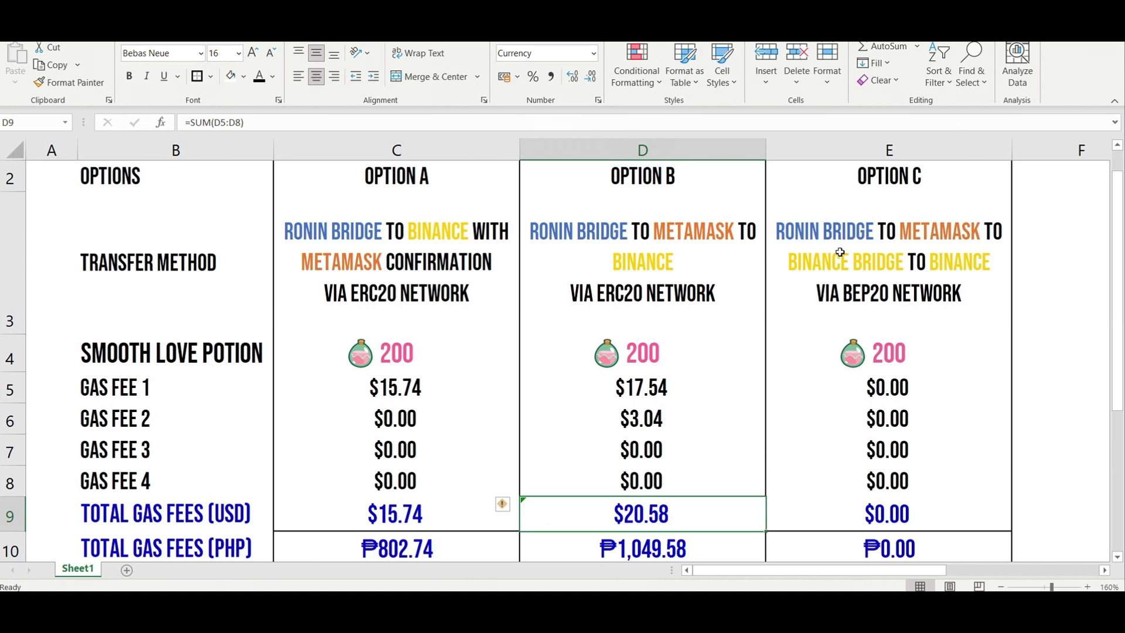
{"action": "left_click", "coordinate": [841, 253]}
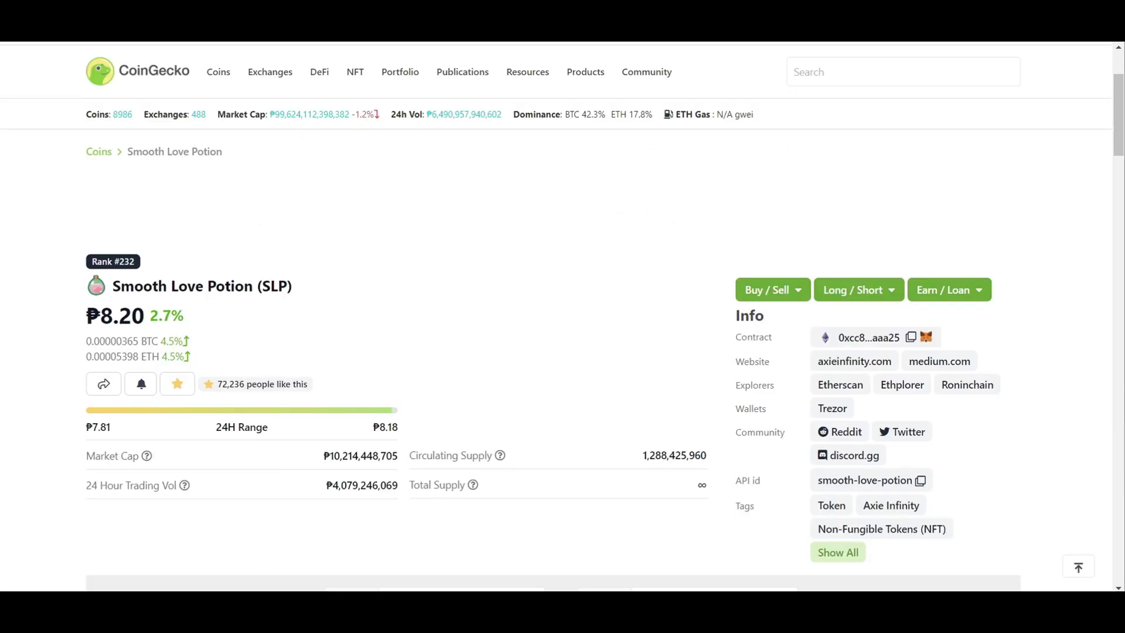
Step: Search Google for 'binance bridge' in a new tab
{"action": "key", "text": "ctrl+t"}
{"action": "type", "text": "binan"}
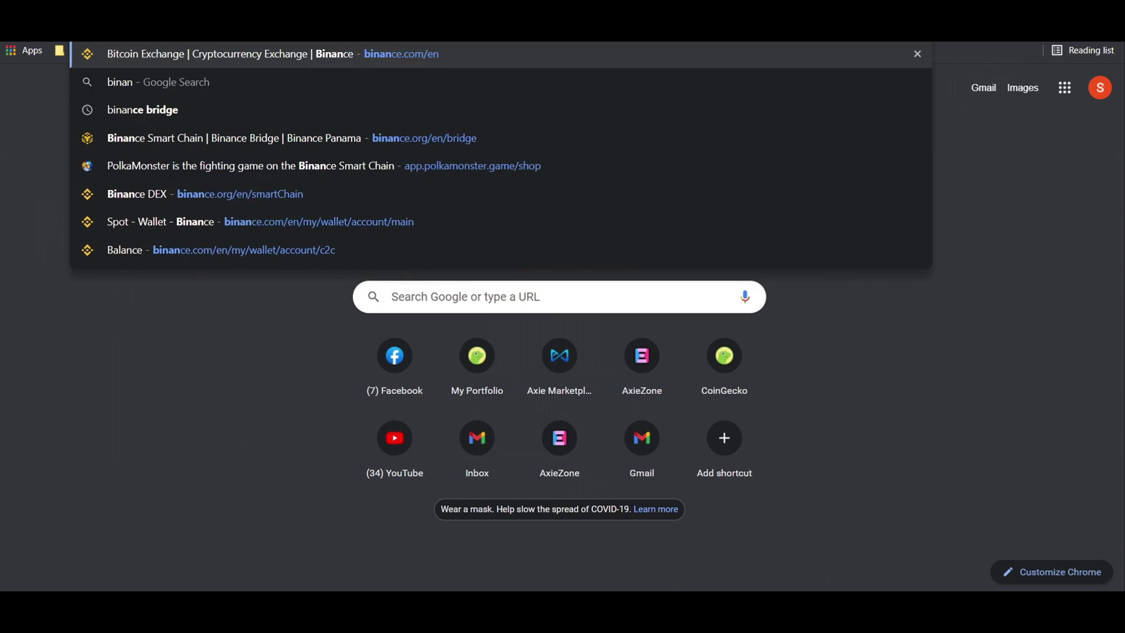
{"action": "type", "text": "ce bridge"}
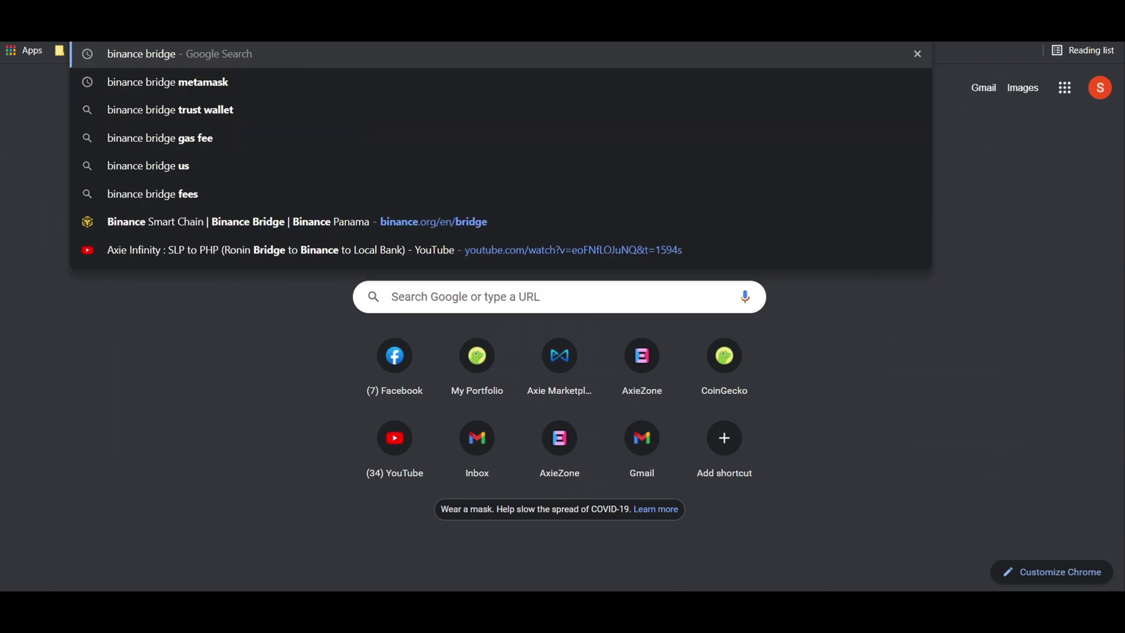
{"action": "key", "text": "Return"}
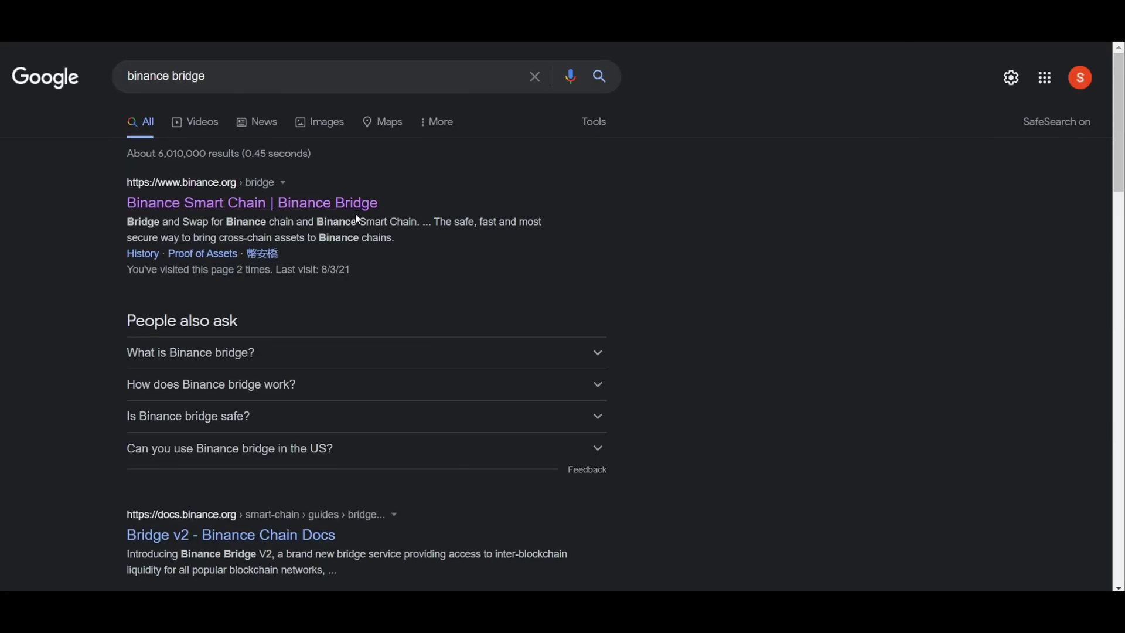
Step: Connect MetaMask's Ethereum account to Binance Bridge
{"action": "left_click", "coordinate": [364, 202]}
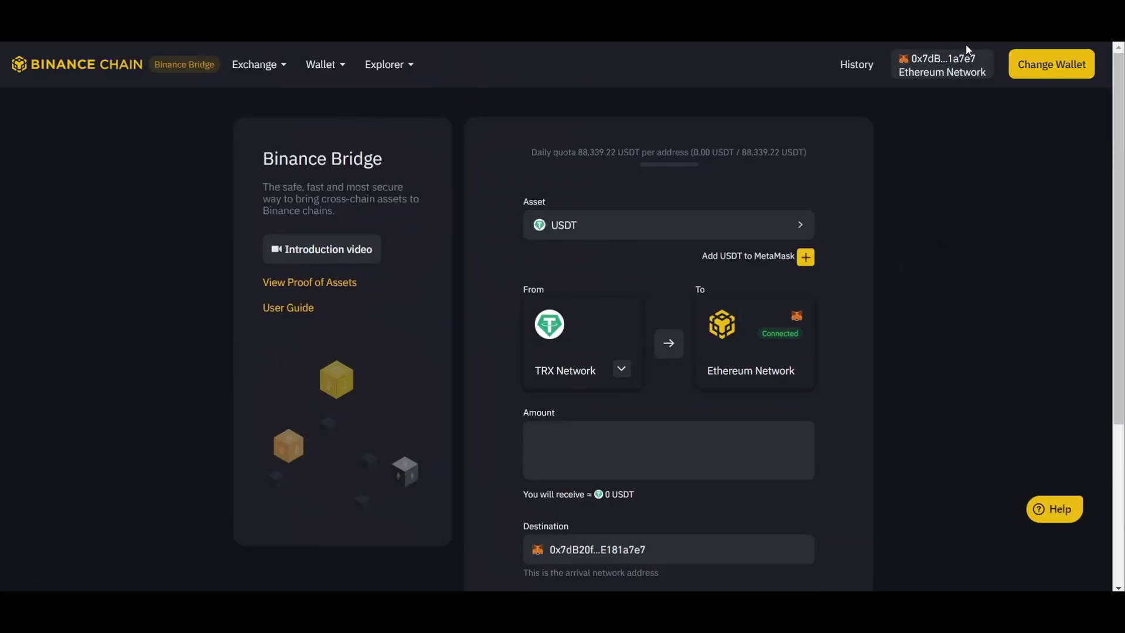
{"action": "left_click", "coordinate": [1033, 65]}
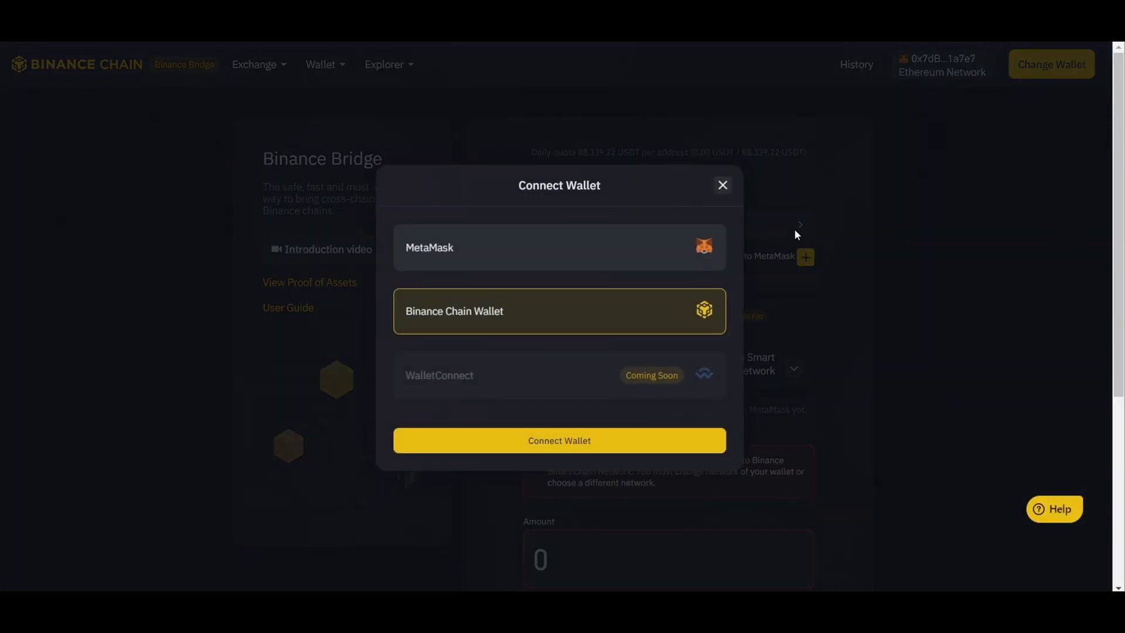
{"action": "left_click", "coordinate": [650, 254]}
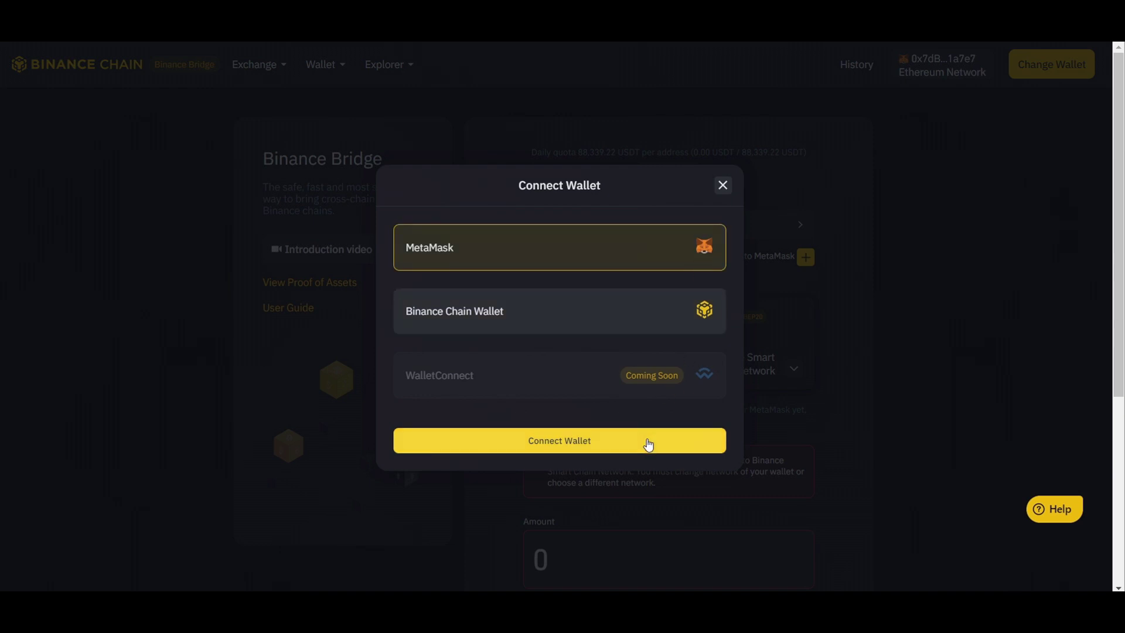
{"action": "left_click", "coordinate": [645, 444]}
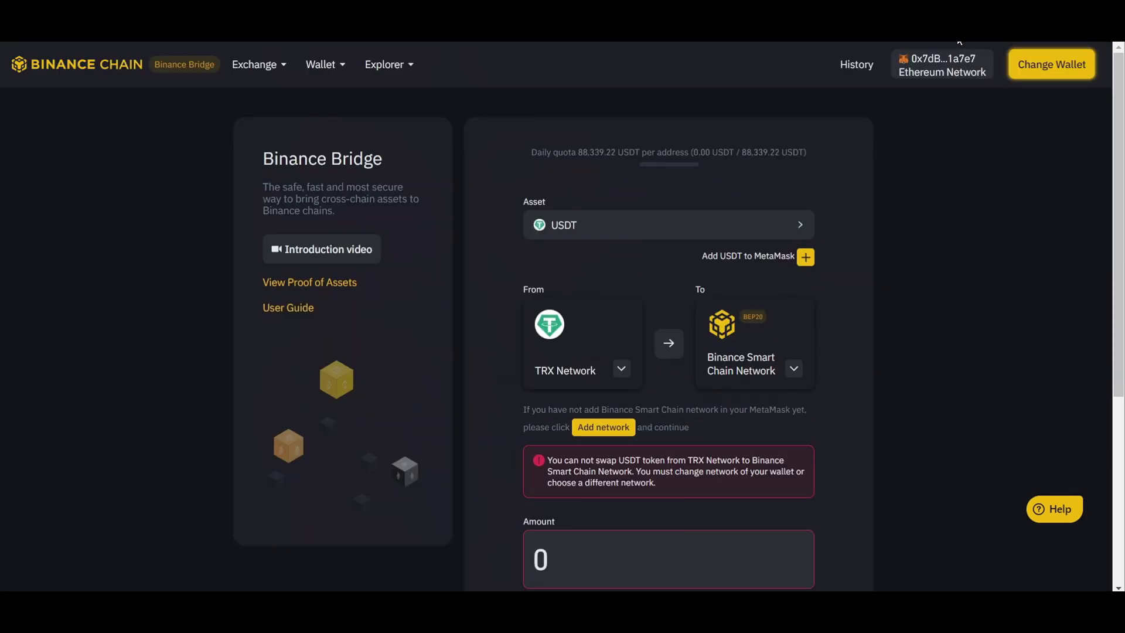
{"action": "left_click", "coordinate": [940, 23]}
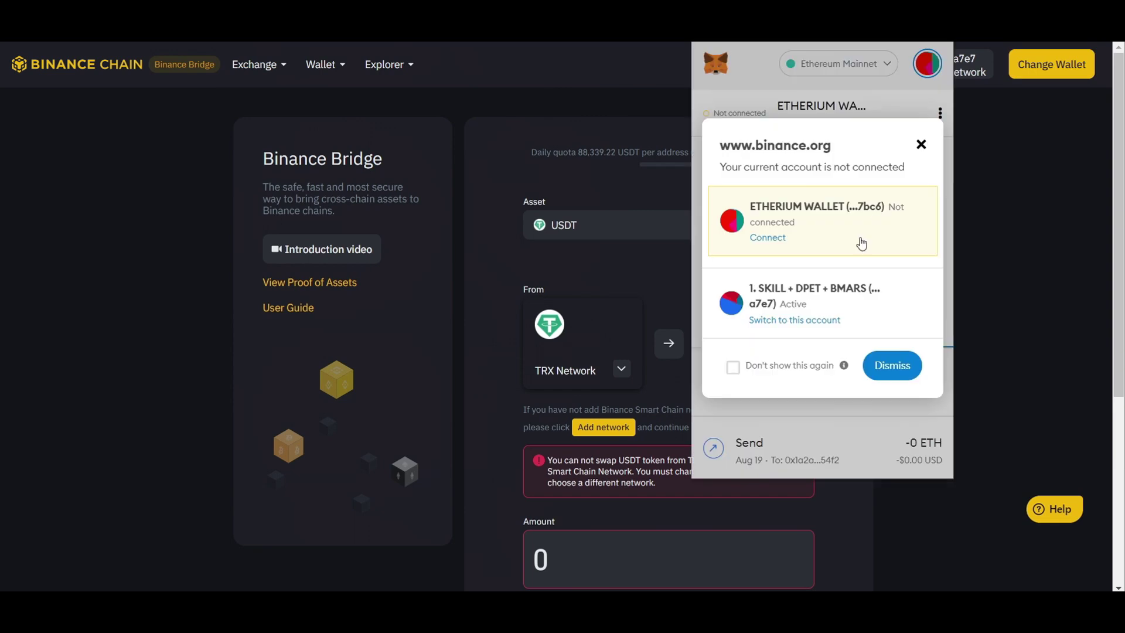
{"action": "left_click", "coordinate": [780, 240]}
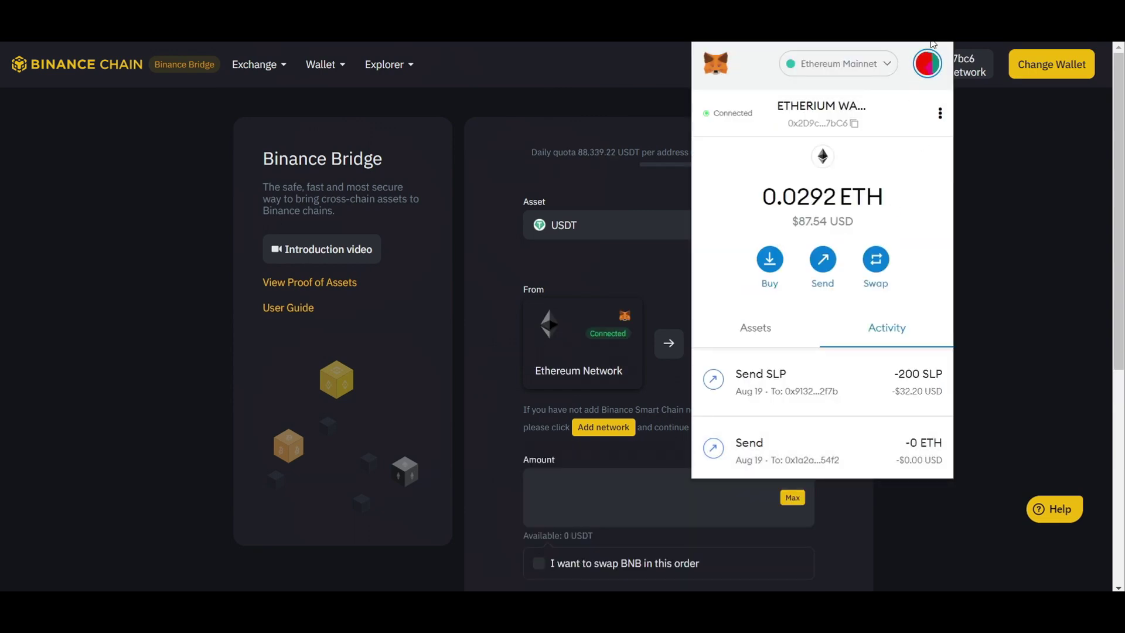
{"action": "left_click", "coordinate": [1040, 69]}
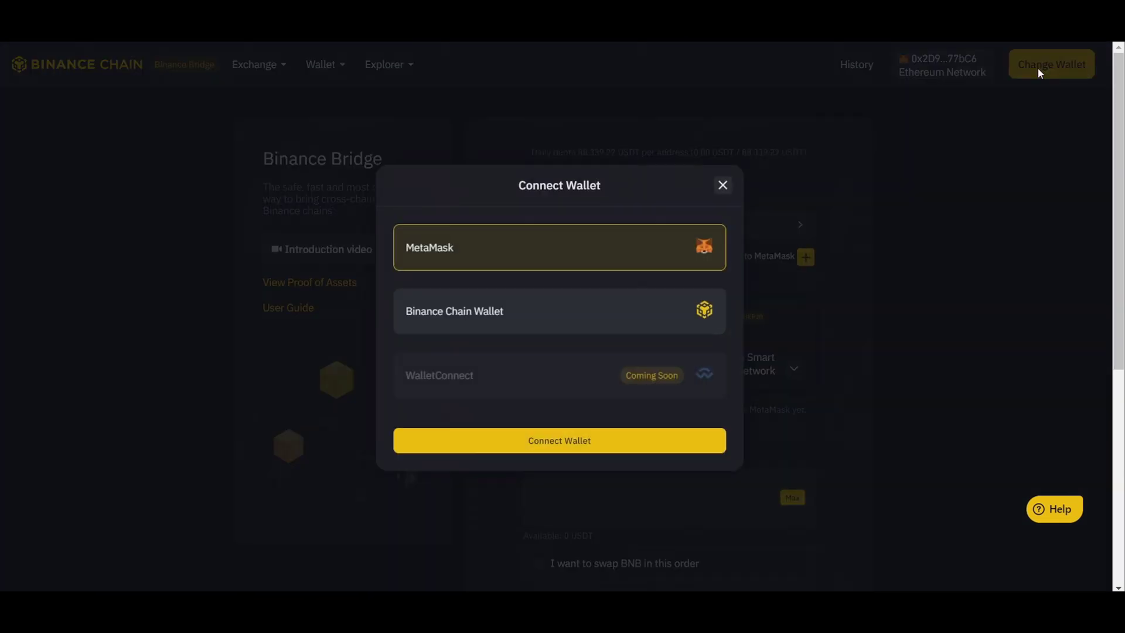
{"action": "left_click", "coordinate": [617, 439]}
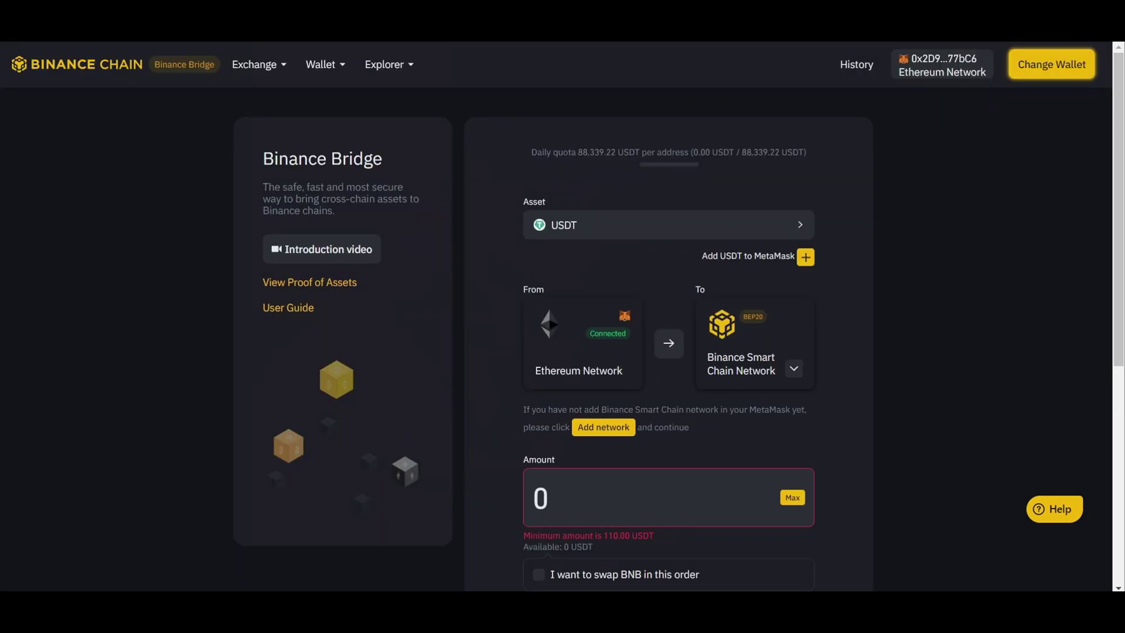
{"action": "left_click", "coordinate": [938, 65]}
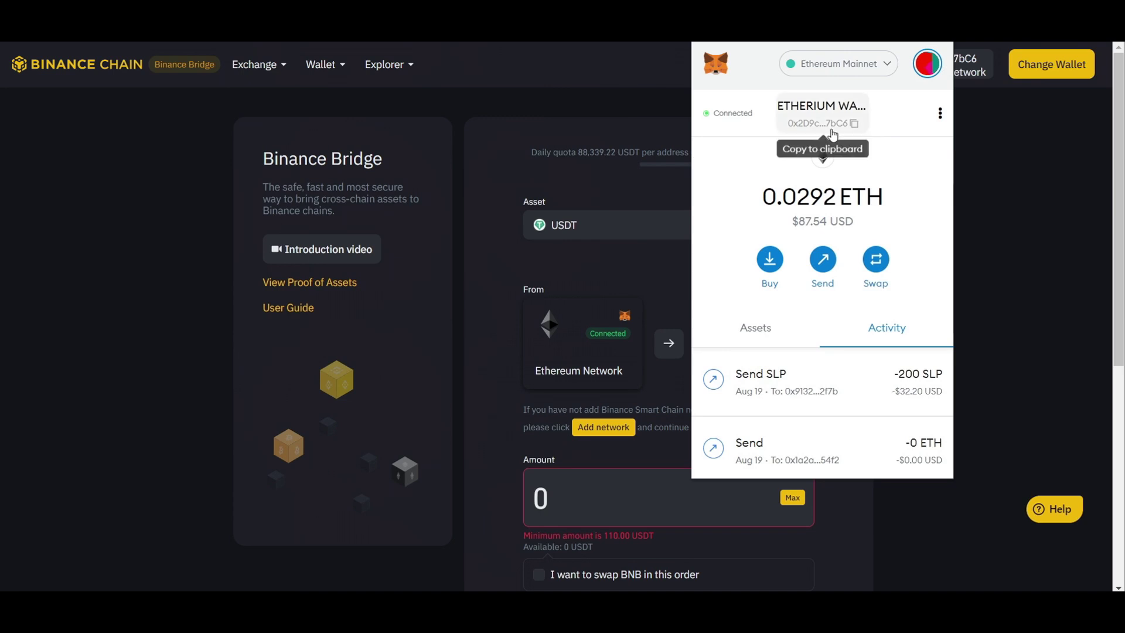
{"action": "left_click", "coordinate": [971, 136]}
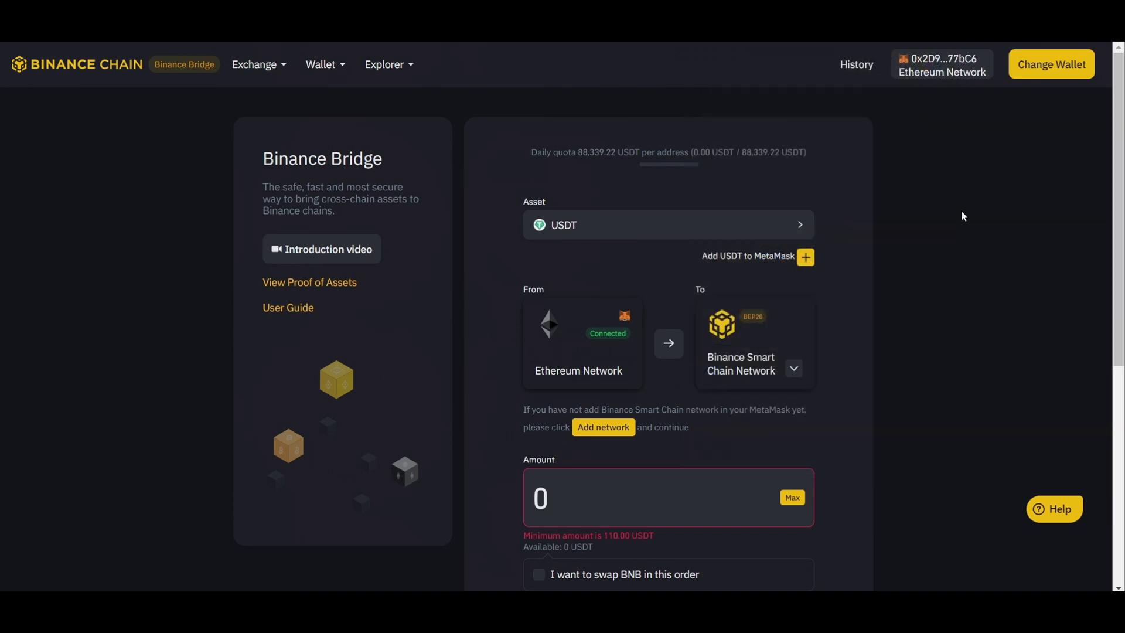
Step: Search the asset list for SLP and select it as the bridged asset
{"action": "left_click", "coordinate": [771, 225]}
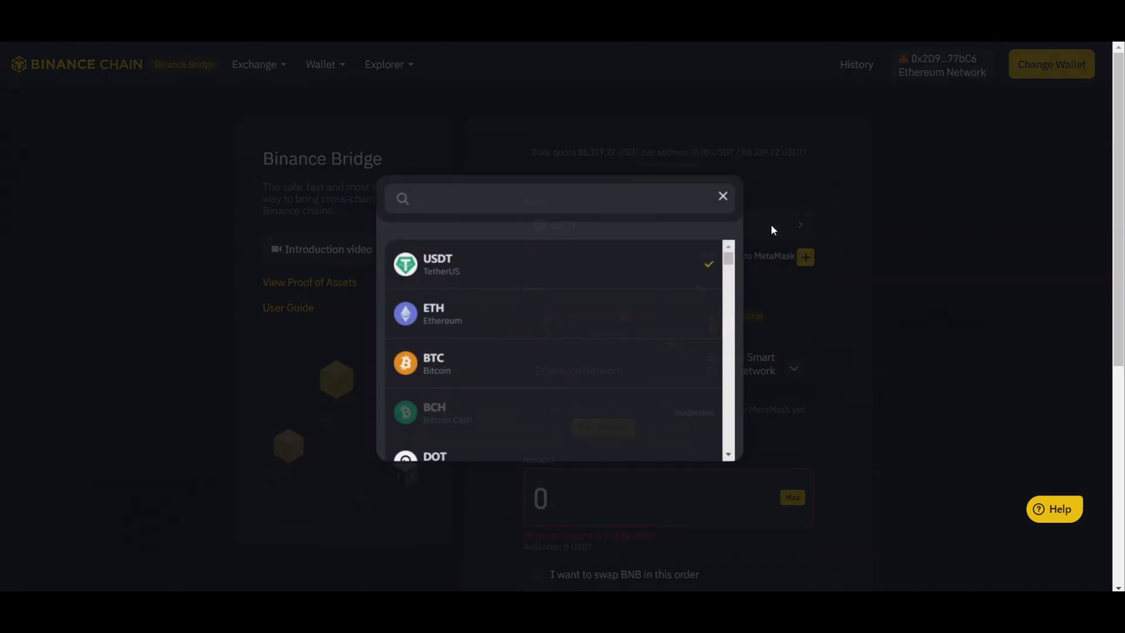
{"action": "left_click", "coordinate": [618, 202]}
{"action": "type", "text": "SLP"}
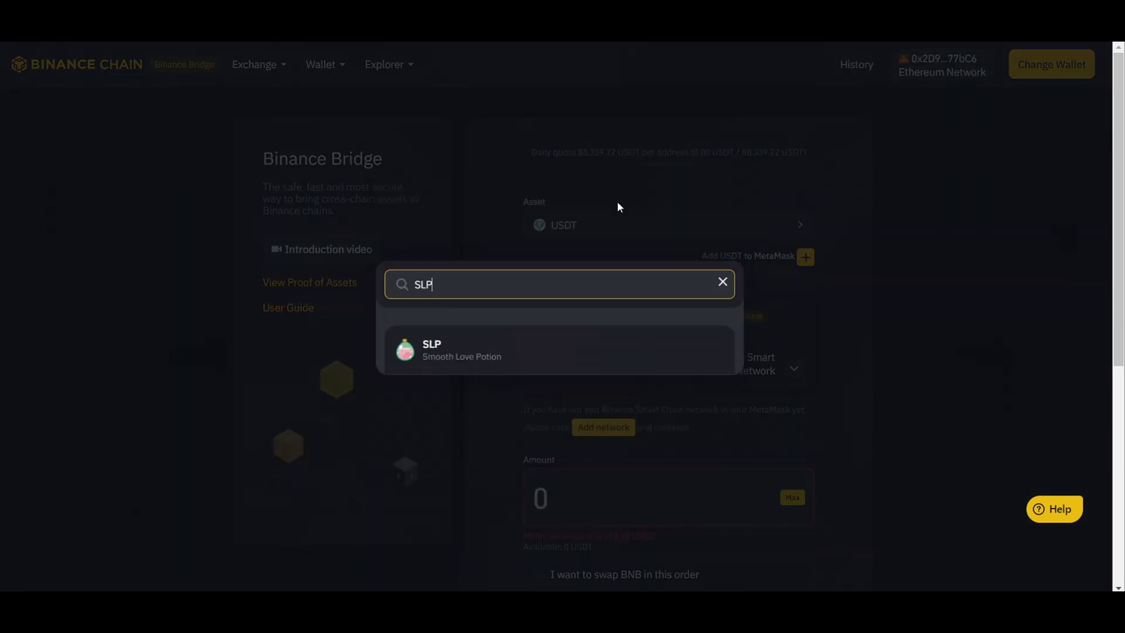
{"action": "left_click", "coordinate": [522, 354]}
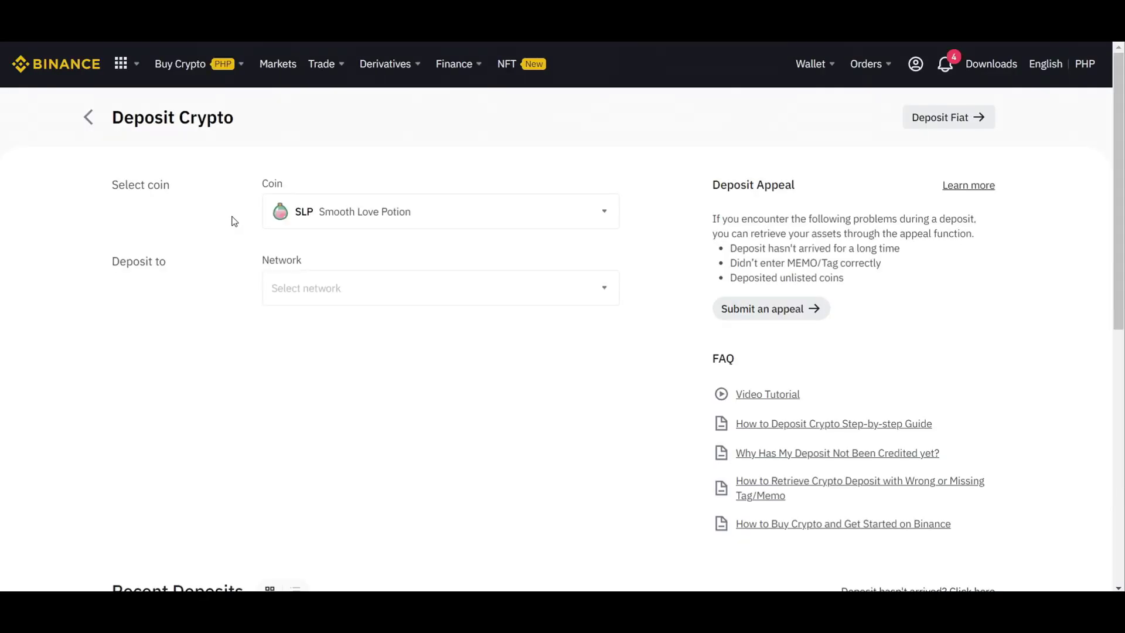
Step: Scroll the Deposit Crypto page, then go to the Fiat and Spot wallet
{"action": "scroll", "coordinate": [232, 221], "scroll_direction": "down", "scroll_amount": 5}
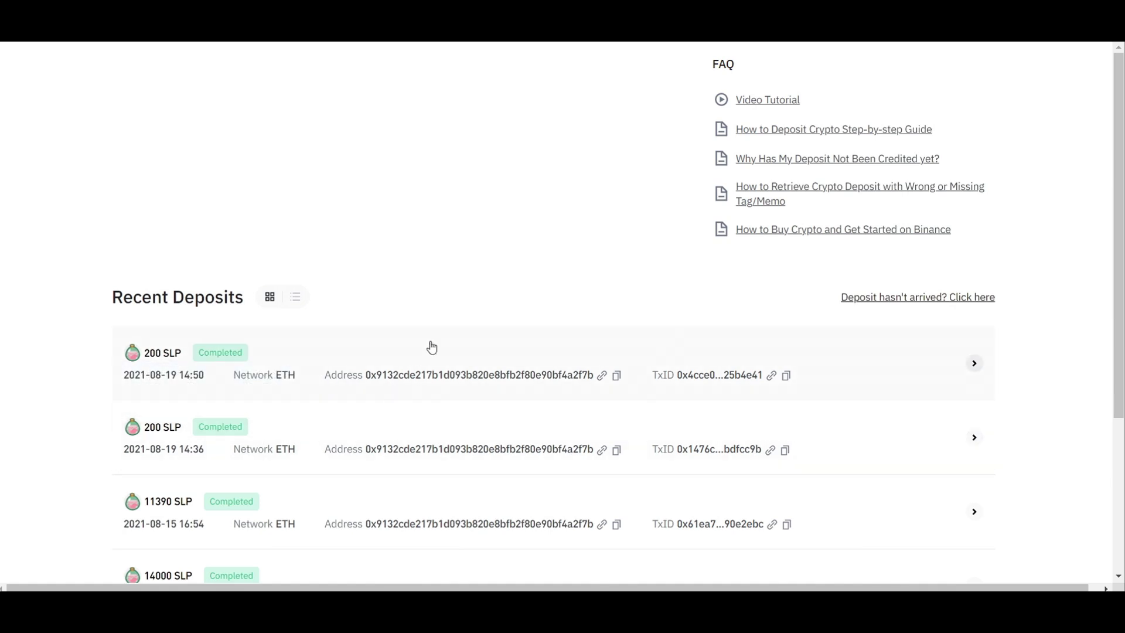
{"action": "scroll", "coordinate": [462, 280], "scroll_direction": "up", "scroll_amount": 5}
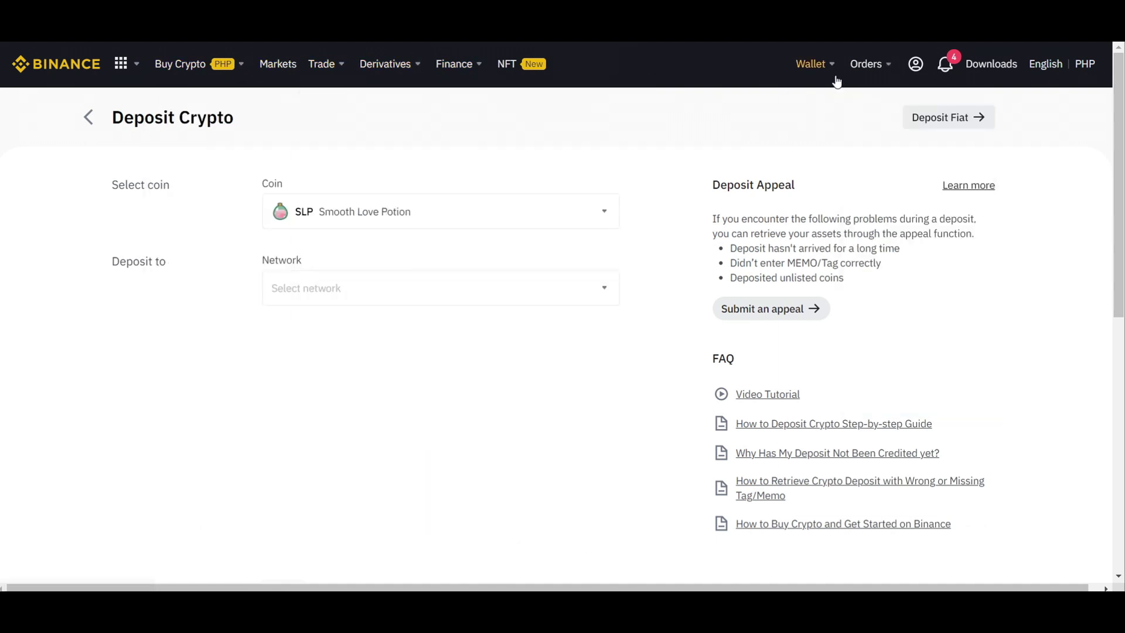
{"action": "mouse_move", "coordinate": [811, 63]}
{"action": "left_click", "coordinate": [856, 173]}
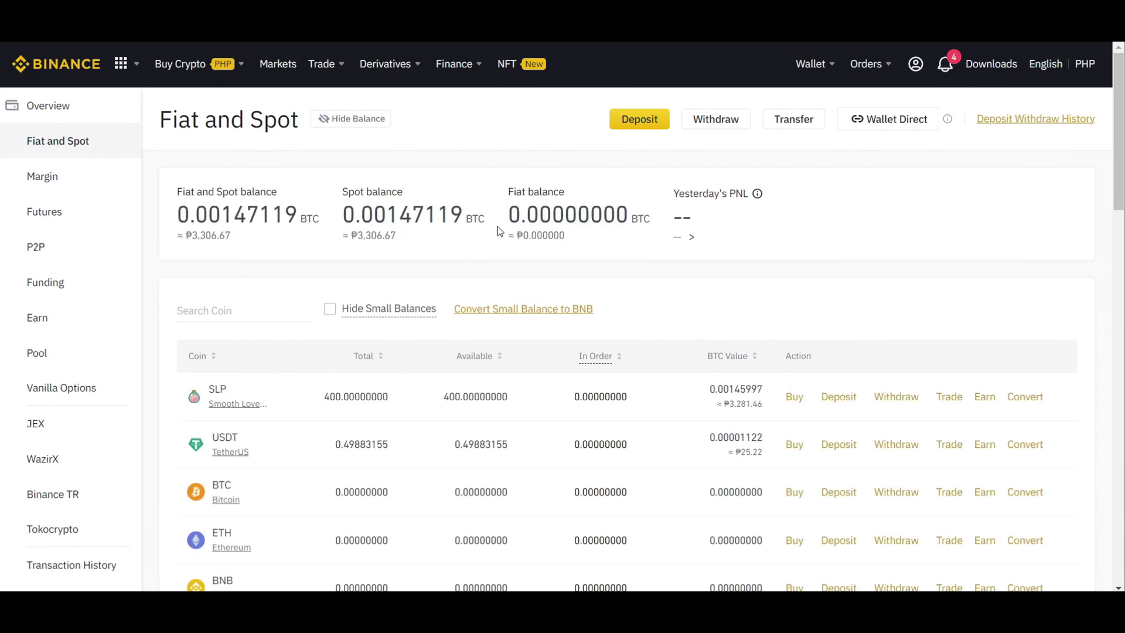
Step: Highlight the 400.00000000 SLP total, then switch to the transfer-options spreadsheet
{"action": "left_click_drag", "start_coordinate": [391, 397], "coordinate": [325, 400]}
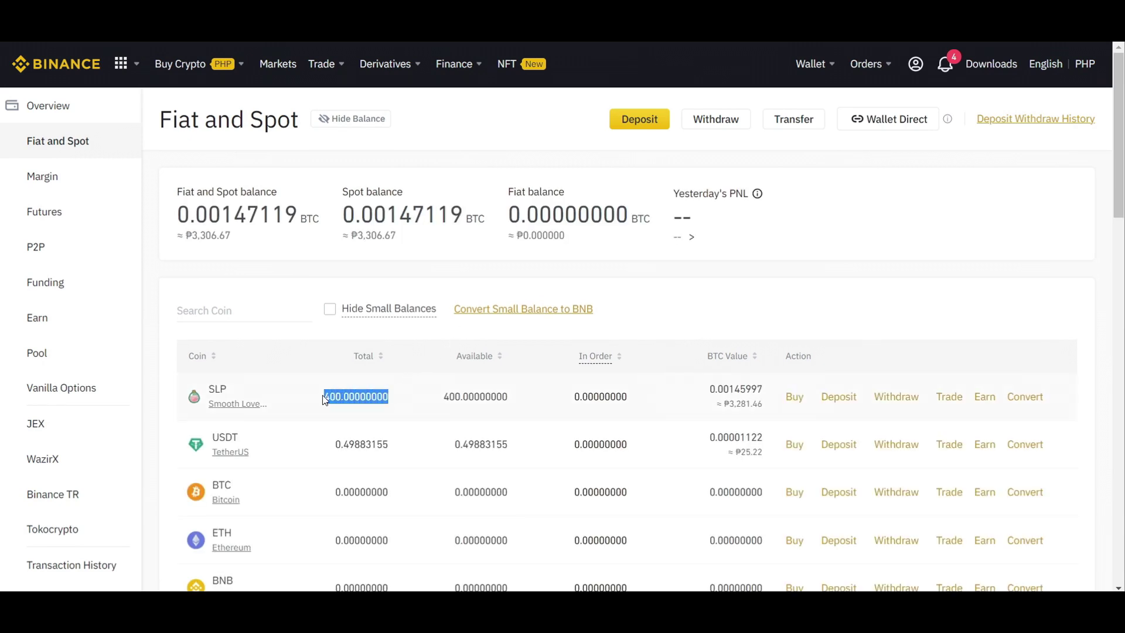
{"action": "left_click", "coordinate": [394, 404]}
{"action": "double_click", "coordinate": [353, 396]}
{"action": "left_click", "coordinate": [353, 395]}
{"action": "double_click", "coordinate": [352, 394]}
{"action": "left_click", "coordinate": [358, 400]}
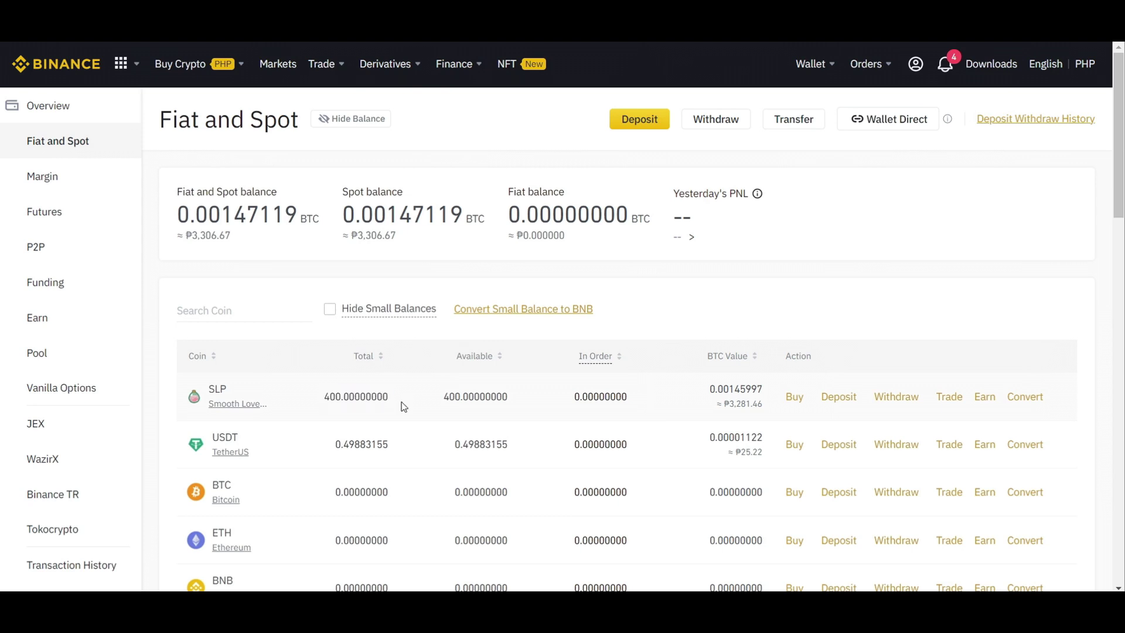
{"action": "key", "text": "alt+Tab"}
{"action": "mouse_move", "coordinate": [553, 568]}
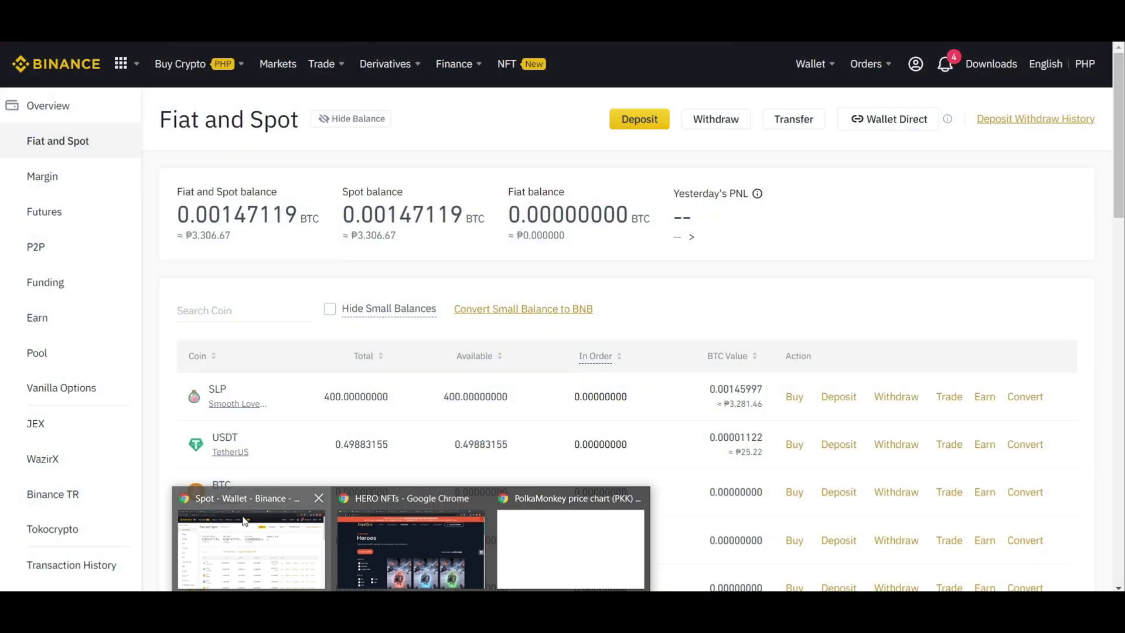
Step: Return to the browser and select the $21.74 Rapid Withdraw SLP fee estimate
{"action": "left_click", "coordinate": [246, 530]}
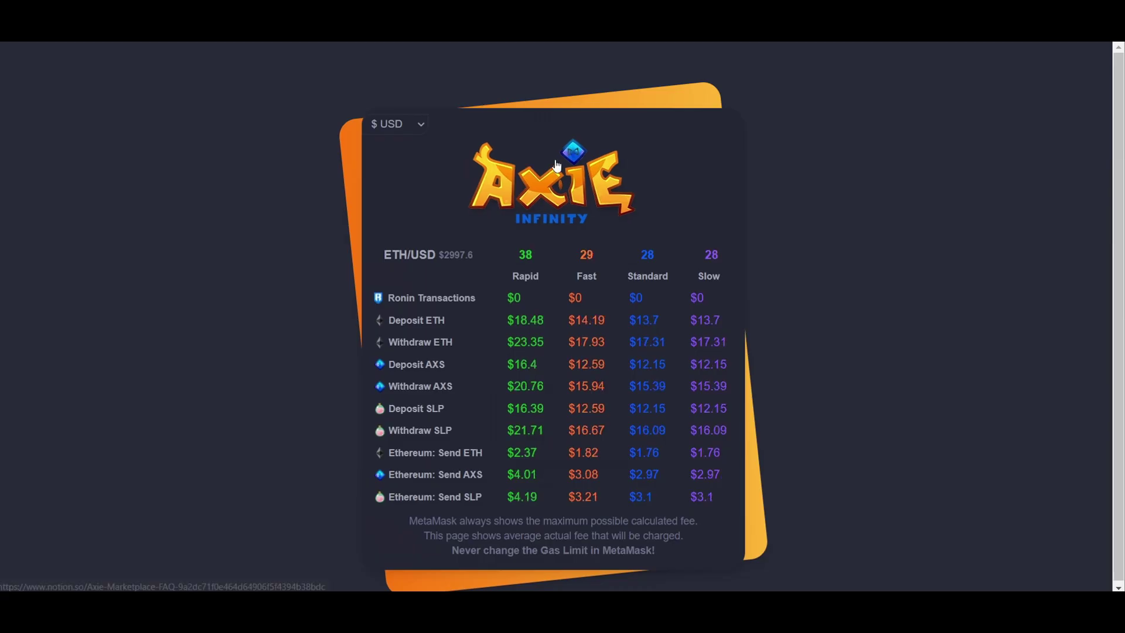
{"action": "mouse_move", "coordinate": [552, 387]}
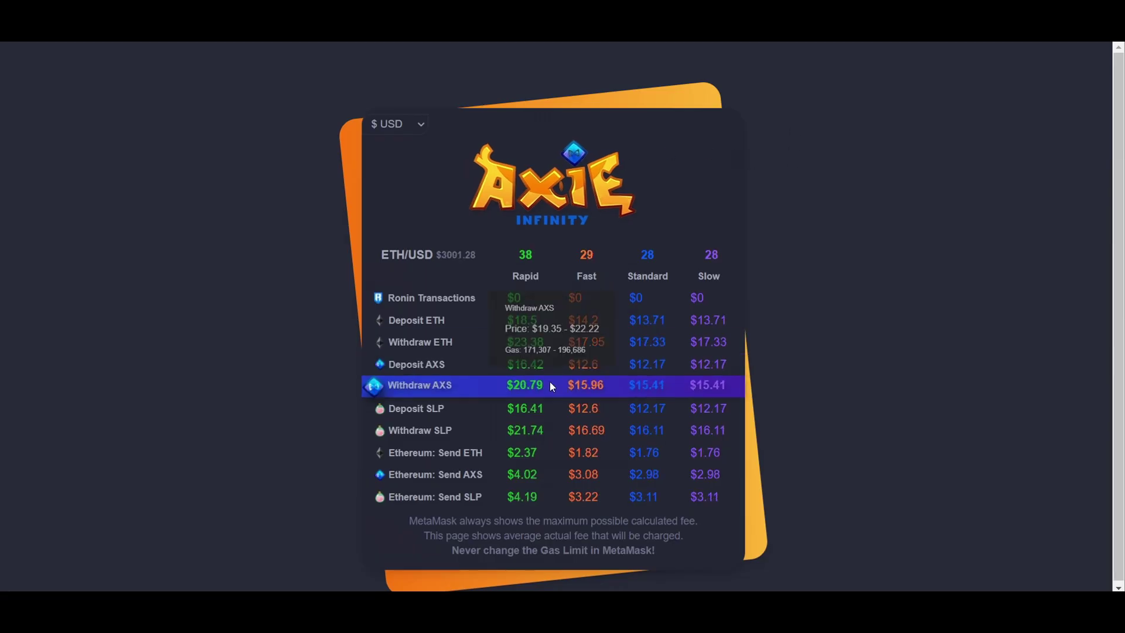
{"action": "double_click", "coordinate": [531, 429]}
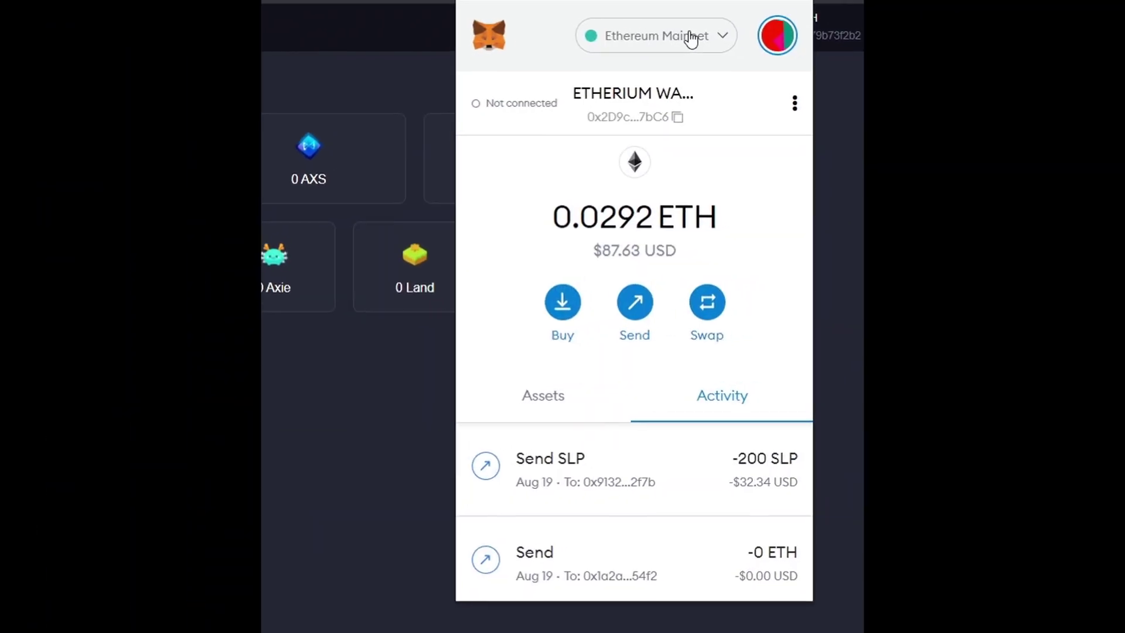
Step: Switch the MetaMask network to Smart Chain
{"action": "left_click", "coordinate": [658, 35]}
{"action": "left_click", "coordinate": [622, 42]}
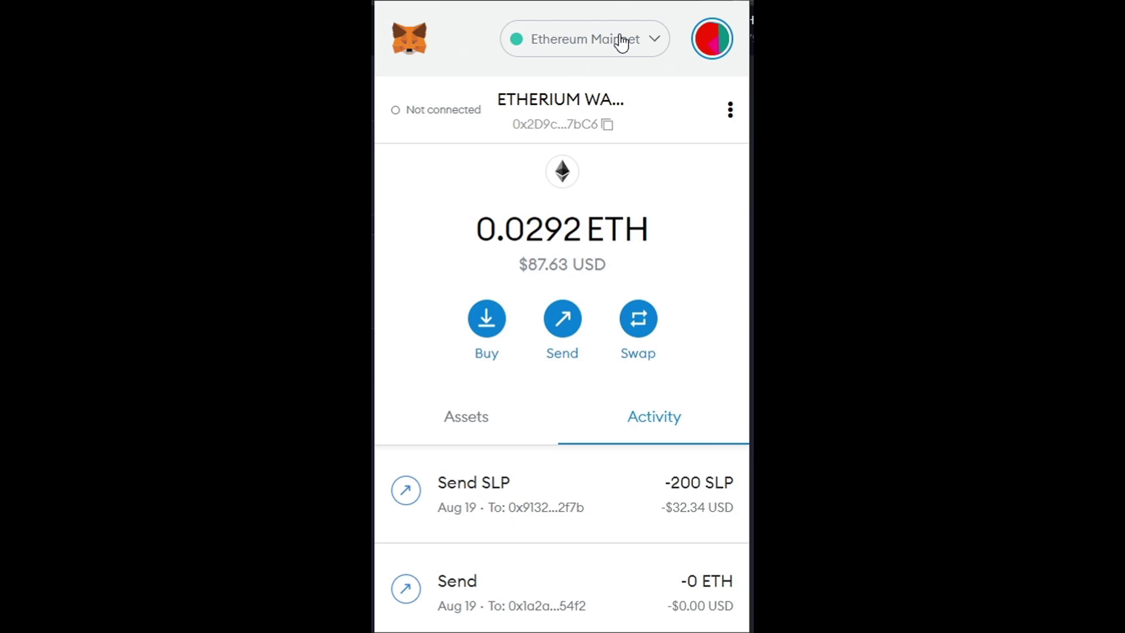
{"action": "left_click", "coordinate": [622, 42]}
{"action": "left_click", "coordinate": [622, 42]}
{"action": "left_click", "coordinate": [580, 50]}
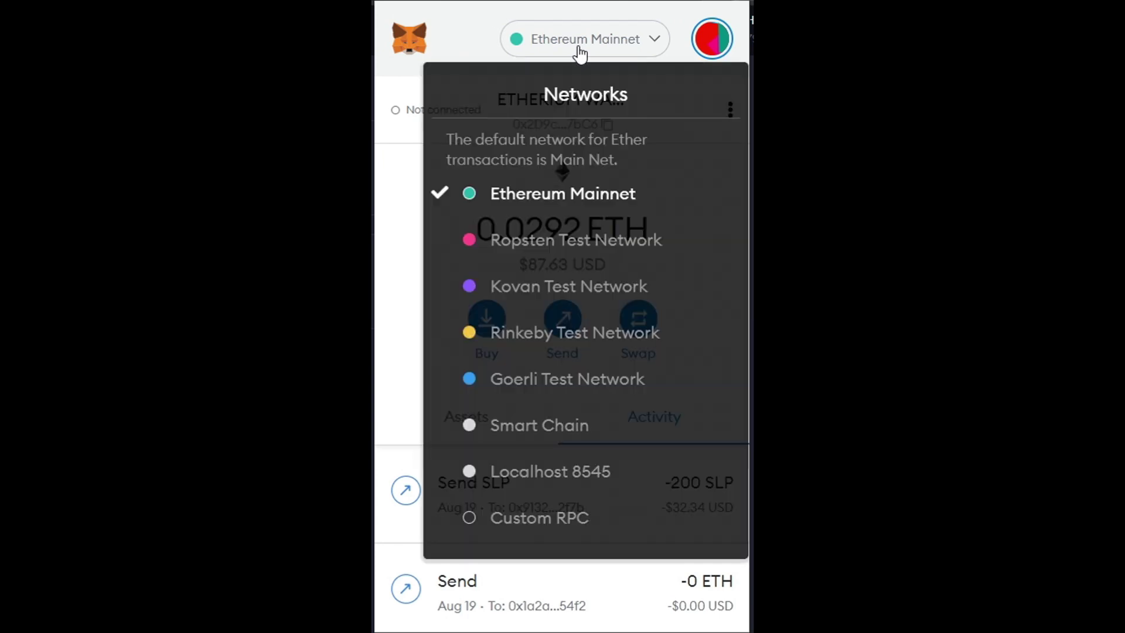
{"action": "left_click", "coordinate": [546, 436]}
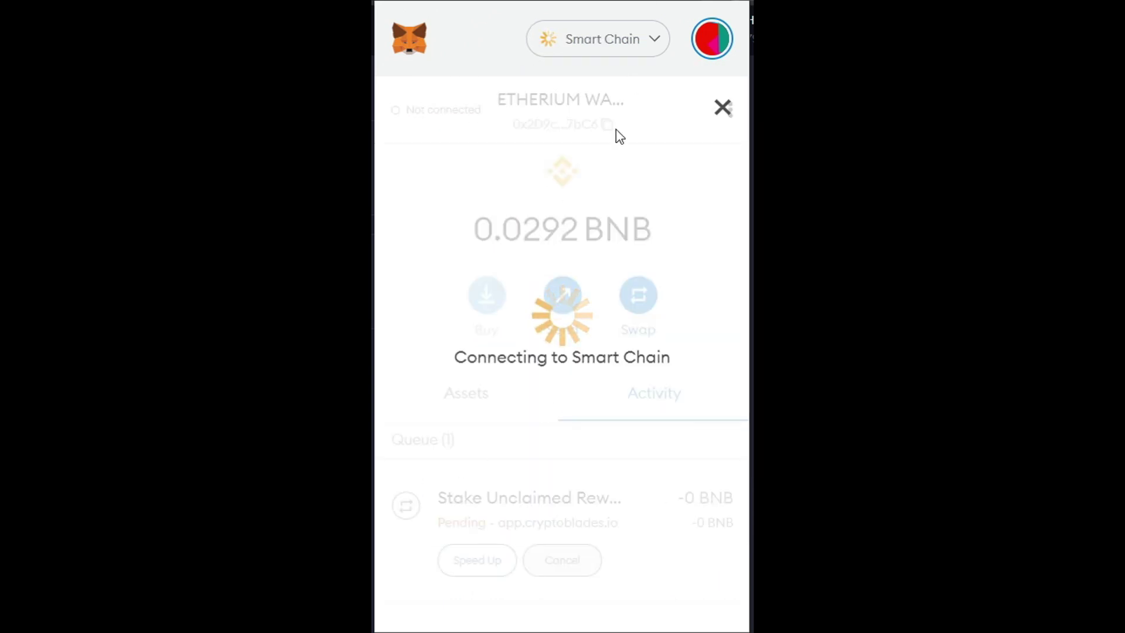
Step: View and close the pending Stake Unclaimed Rewards transaction details
{"action": "left_click", "coordinate": [634, 46]}
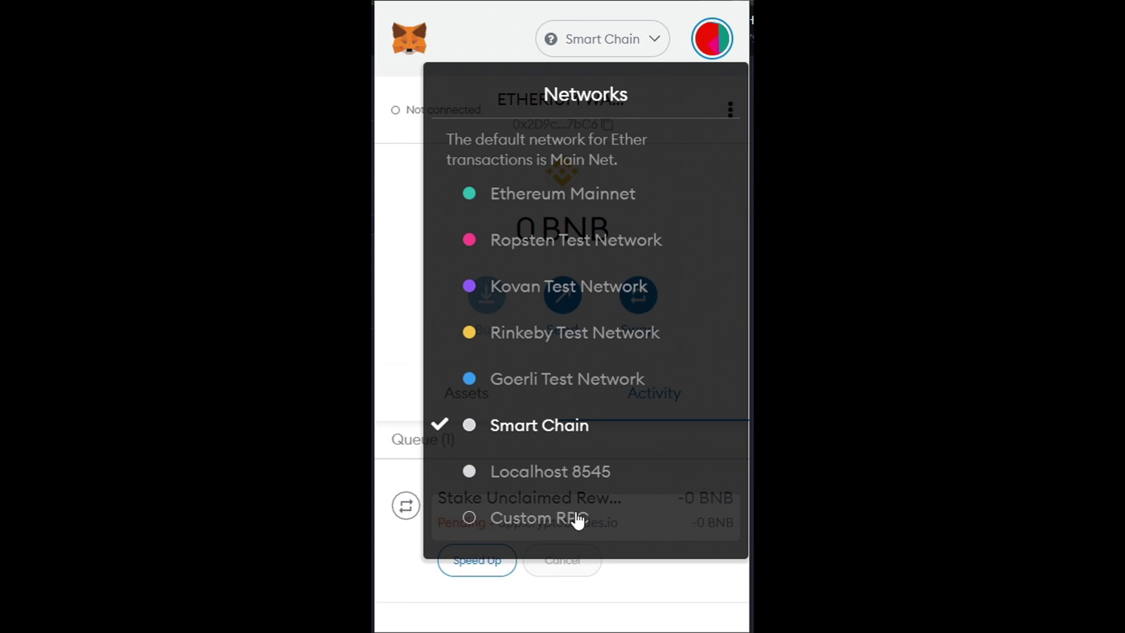
{"action": "left_click", "coordinate": [622, 52]}
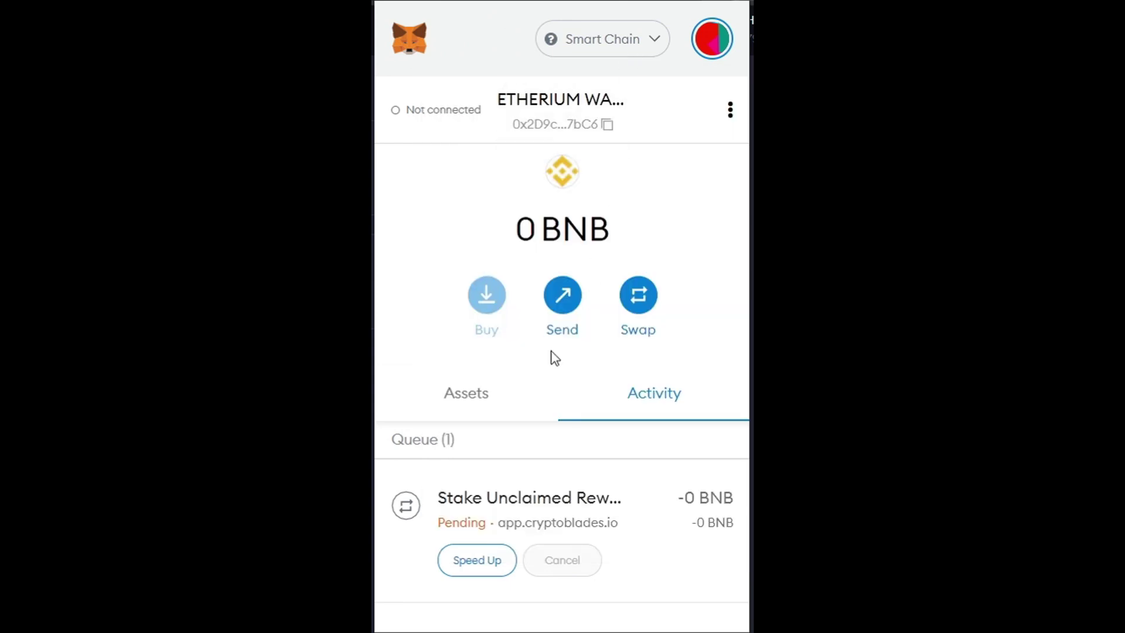
{"action": "left_click", "coordinate": [494, 563]}
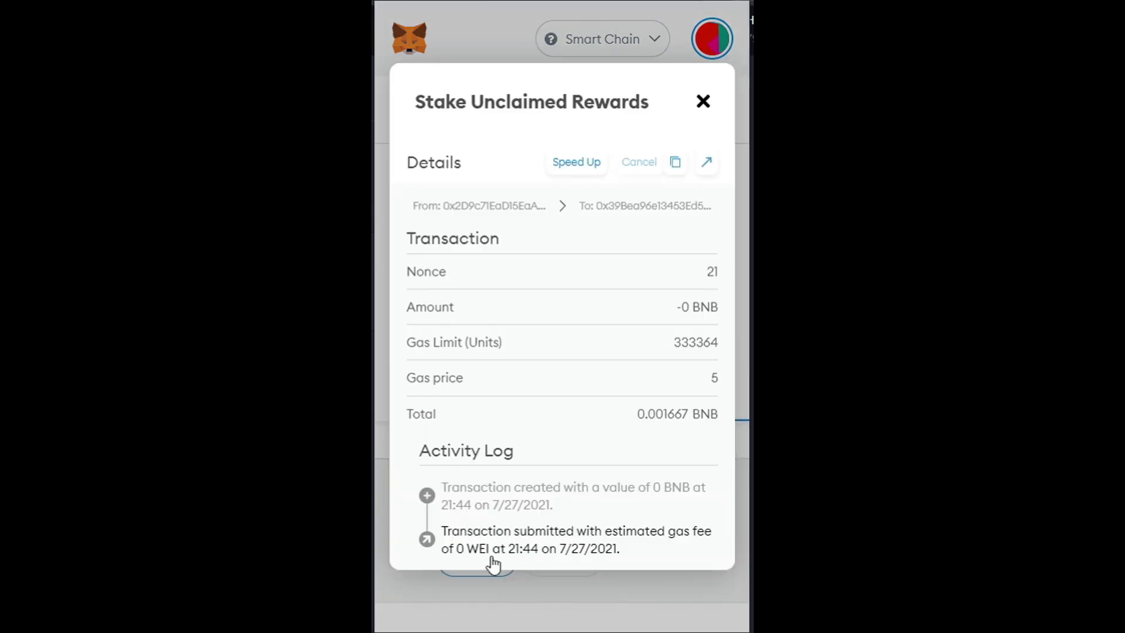
{"action": "left_click", "coordinate": [701, 104]}
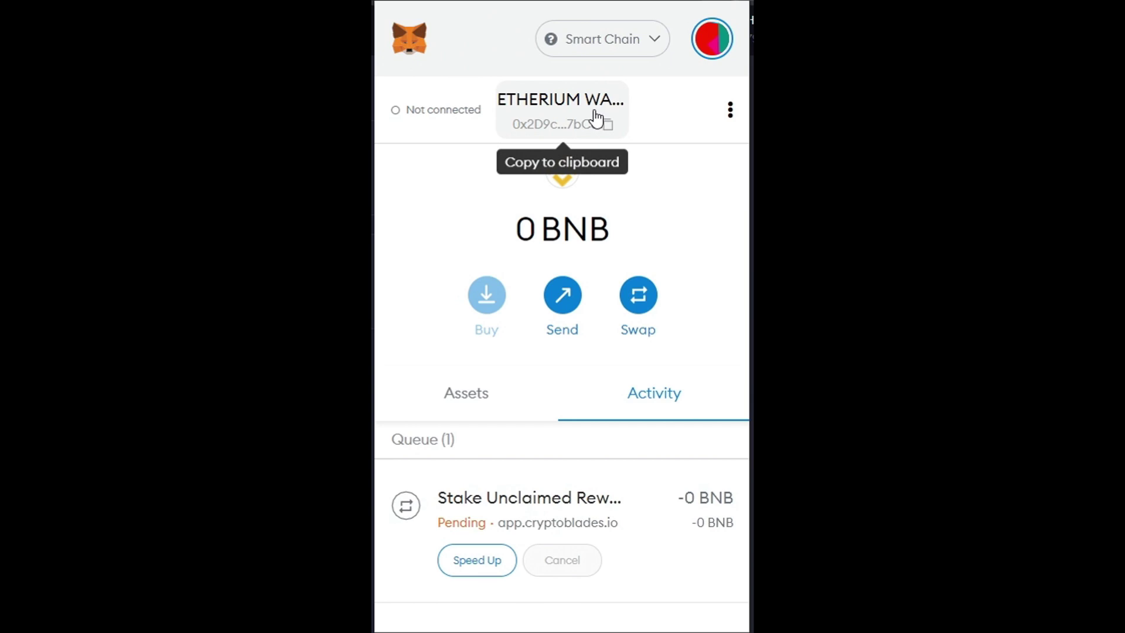
Step: Switch back to Ethereum Mainnet and look through the token assets
{"action": "left_click", "coordinate": [629, 51]}
{"action": "left_click", "coordinate": [628, 36]}
{"action": "left_click", "coordinate": [598, 51]}
{"action": "left_click", "coordinate": [602, 195]}
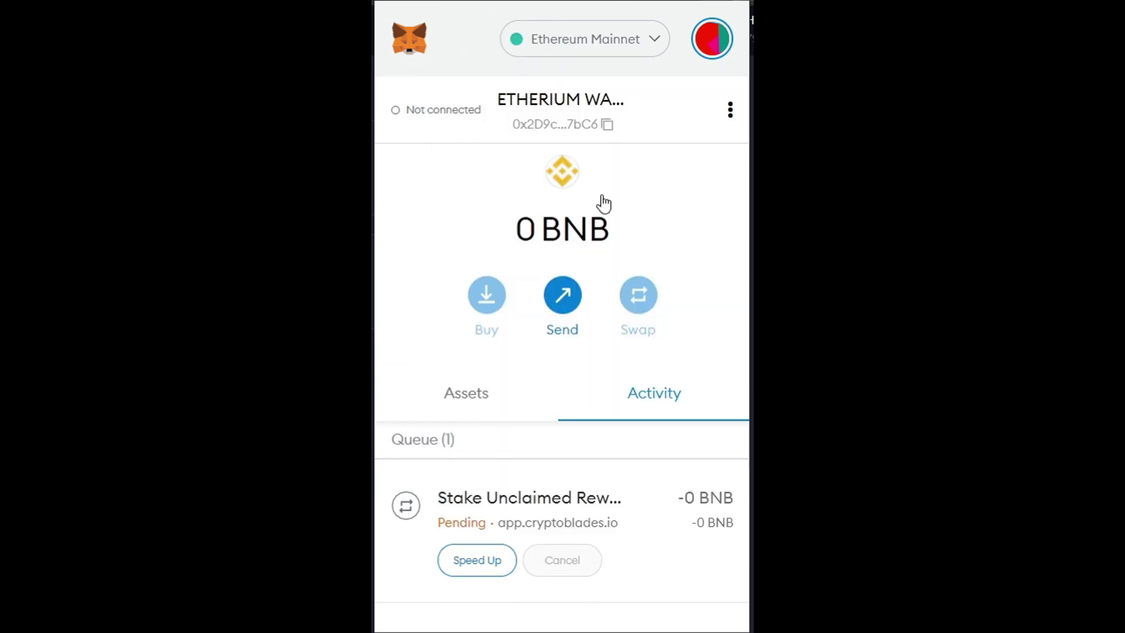
{"action": "left_click", "coordinate": [607, 53]}
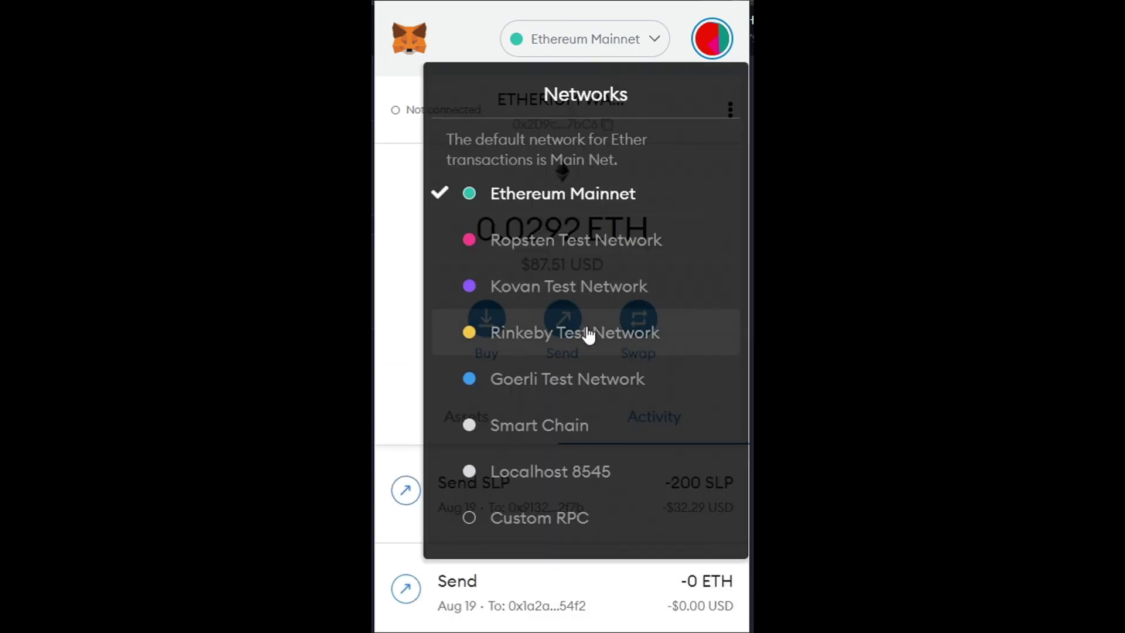
{"action": "left_click", "coordinate": [574, 202]}
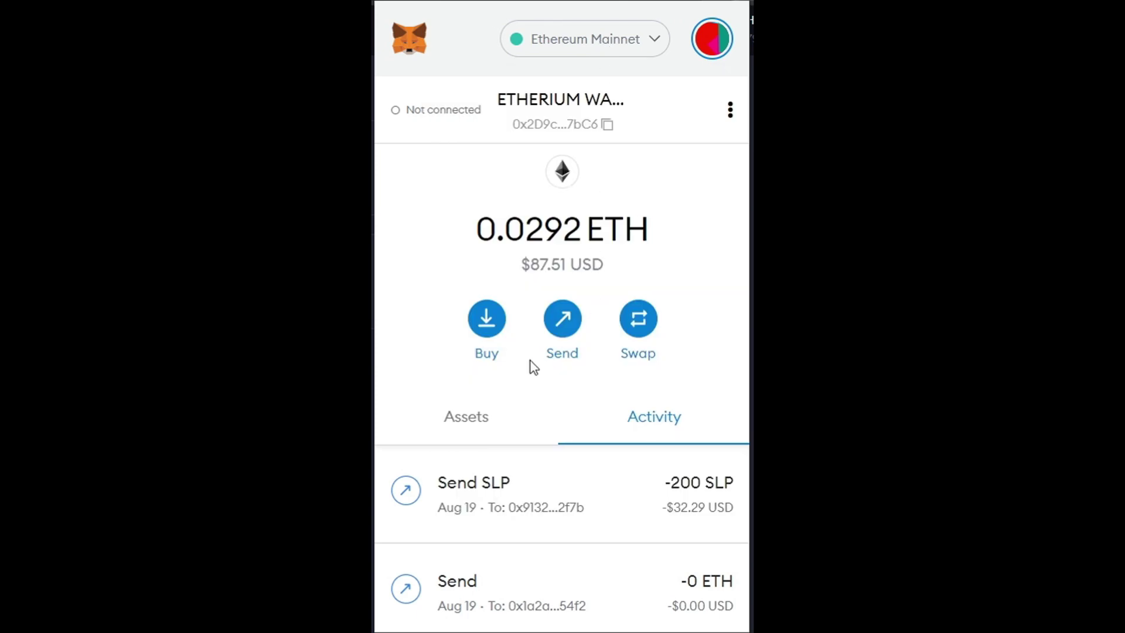
{"action": "left_click", "coordinate": [497, 444]}
{"action": "scroll", "coordinate": [497, 446], "scroll_direction": "down", "scroll_amount": 3}
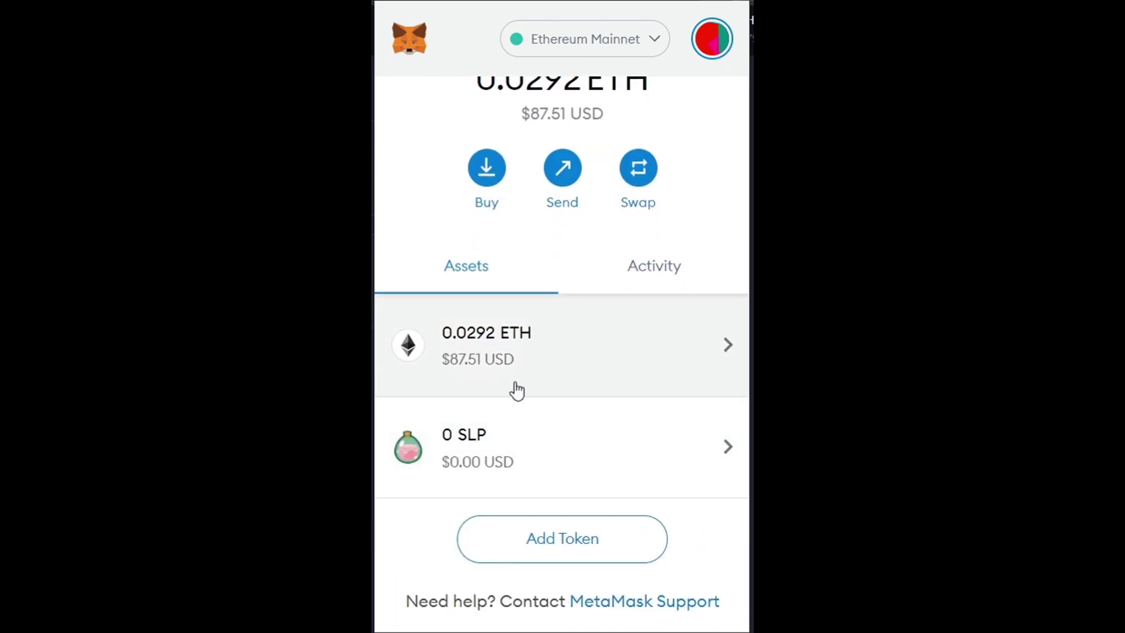
{"action": "scroll", "coordinate": [517, 390], "scroll_direction": "up", "scroll_amount": 1}
{"action": "scroll", "coordinate": [539, 356], "scroll_direction": "up", "scroll_amount": 2}
Step: Switch to Smart Chain again and confirm the 0 BNB balance
{"action": "left_click", "coordinate": [609, 51]}
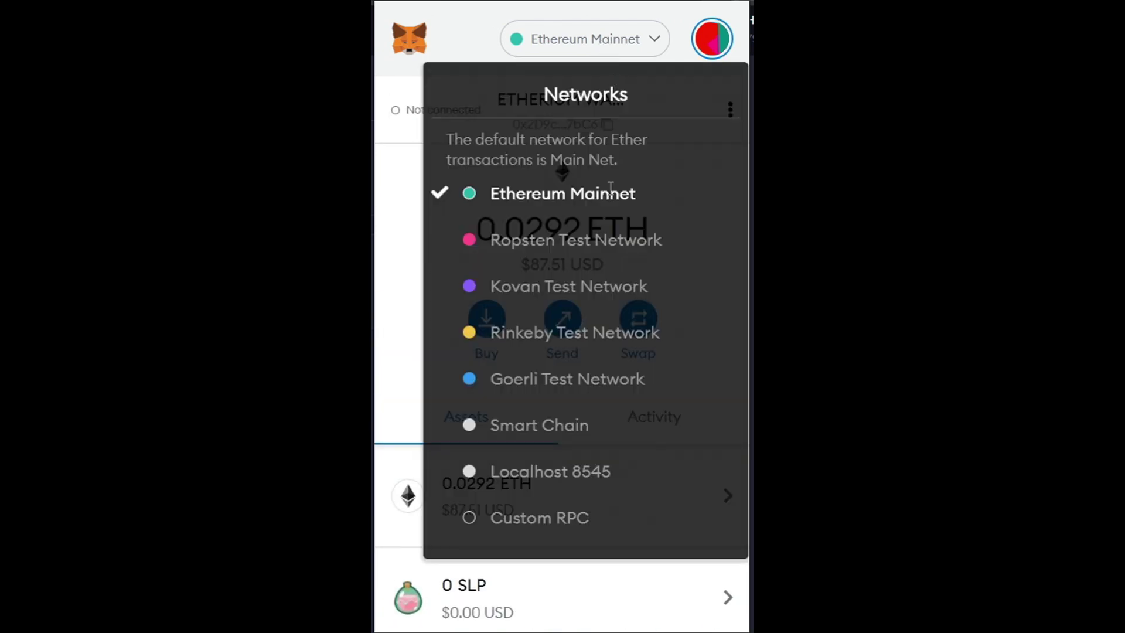
{"action": "left_click", "coordinate": [650, 437]}
{"action": "scroll", "coordinate": [583, 413], "scroll_direction": "down", "scroll_amount": 3}
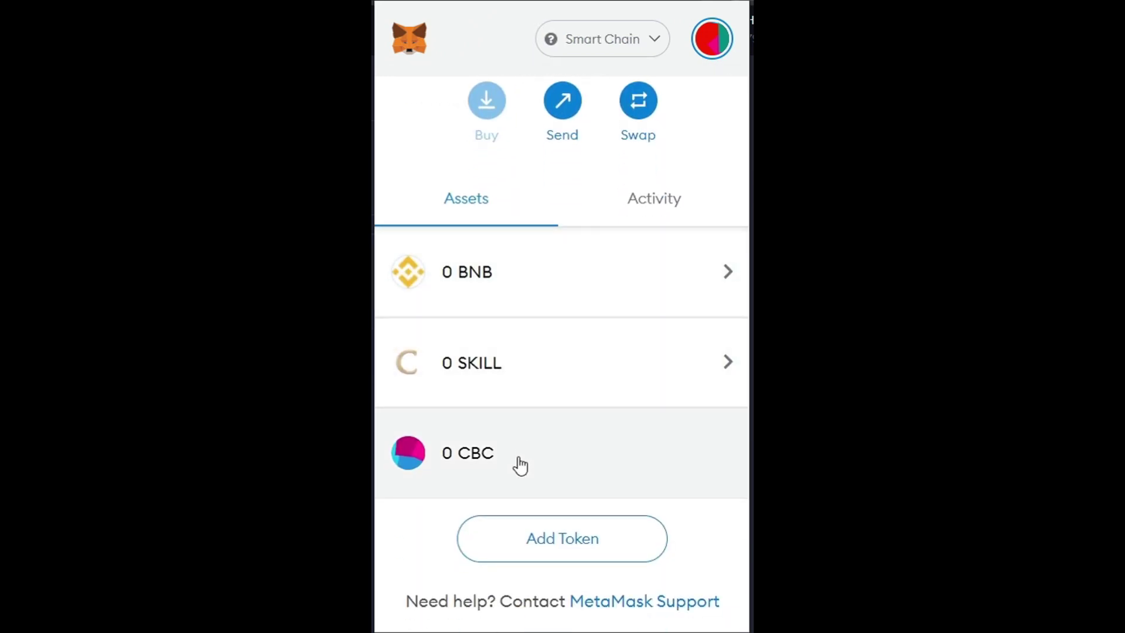
{"action": "scroll", "coordinate": [555, 344], "scroll_direction": "up", "scroll_amount": 3}
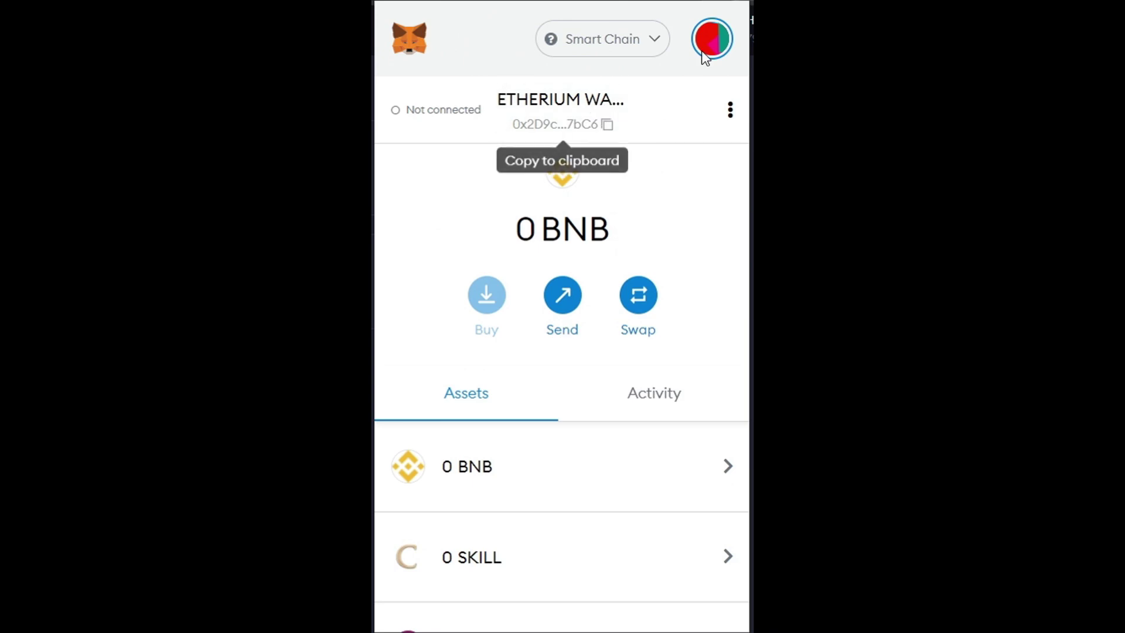
{"action": "left_click", "coordinate": [622, 44]}
{"action": "left_click", "coordinate": [621, 43]}
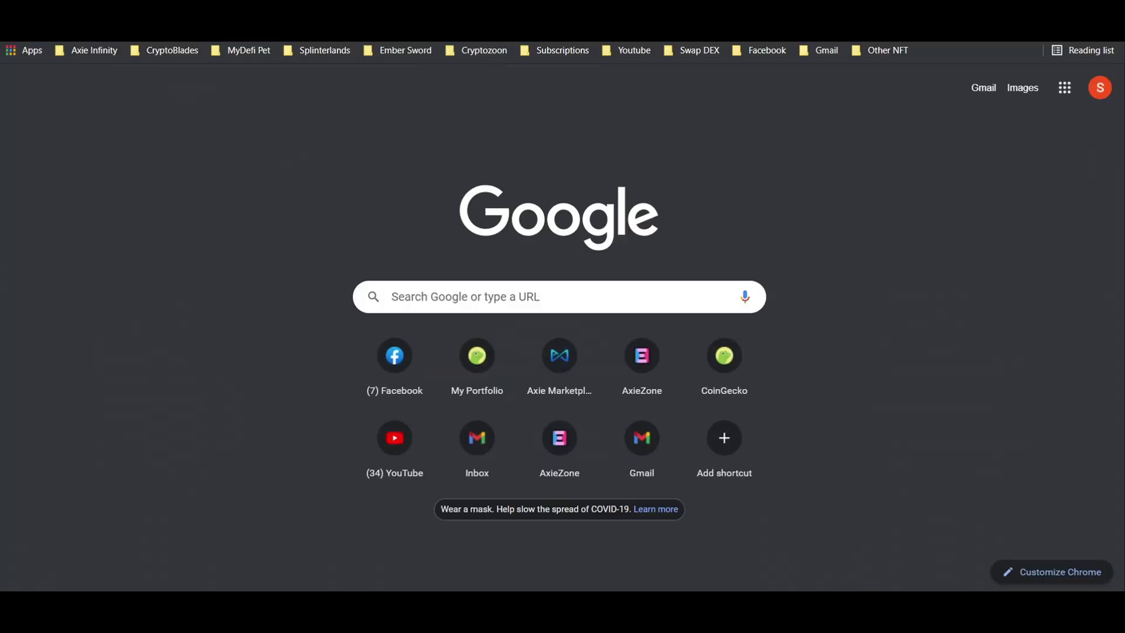
Step: Search 'binance to metamask' and open the Connecting MetaMask to Binance Smart Chain article
{"action": "type", "text": "binanc"}
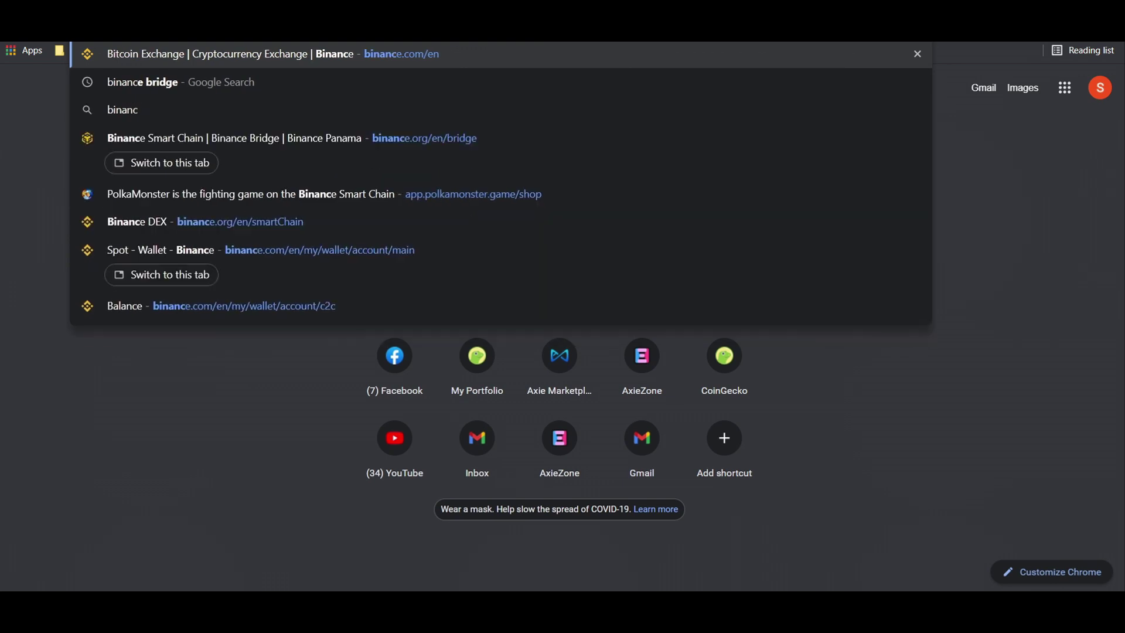
{"action": "type", "text": "e to me"}
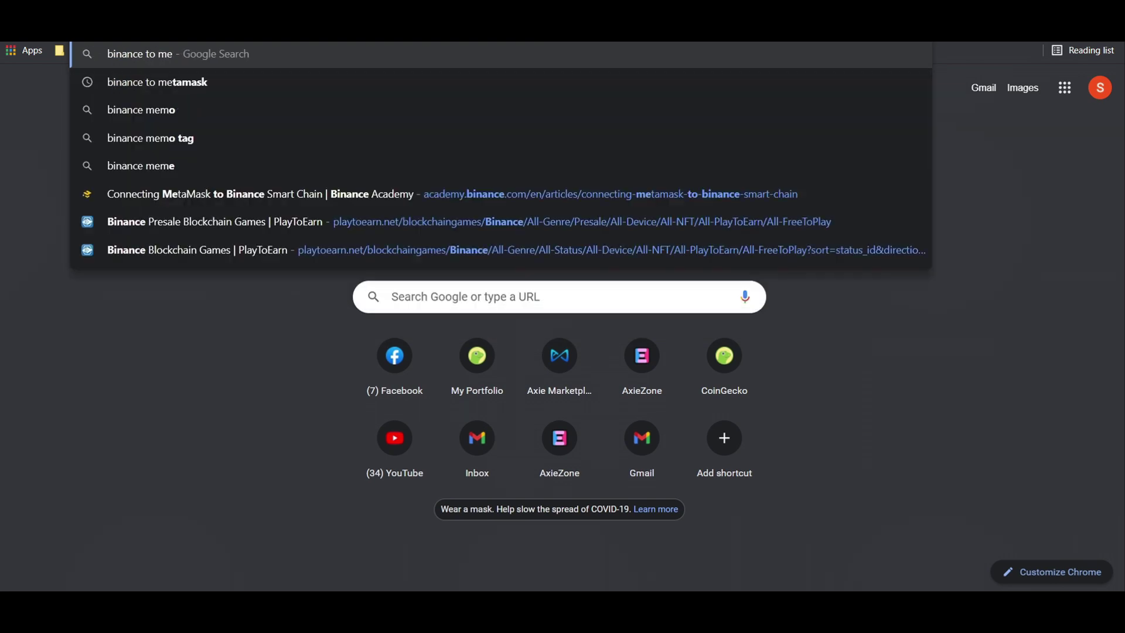
{"action": "type", "text": "tamask"}
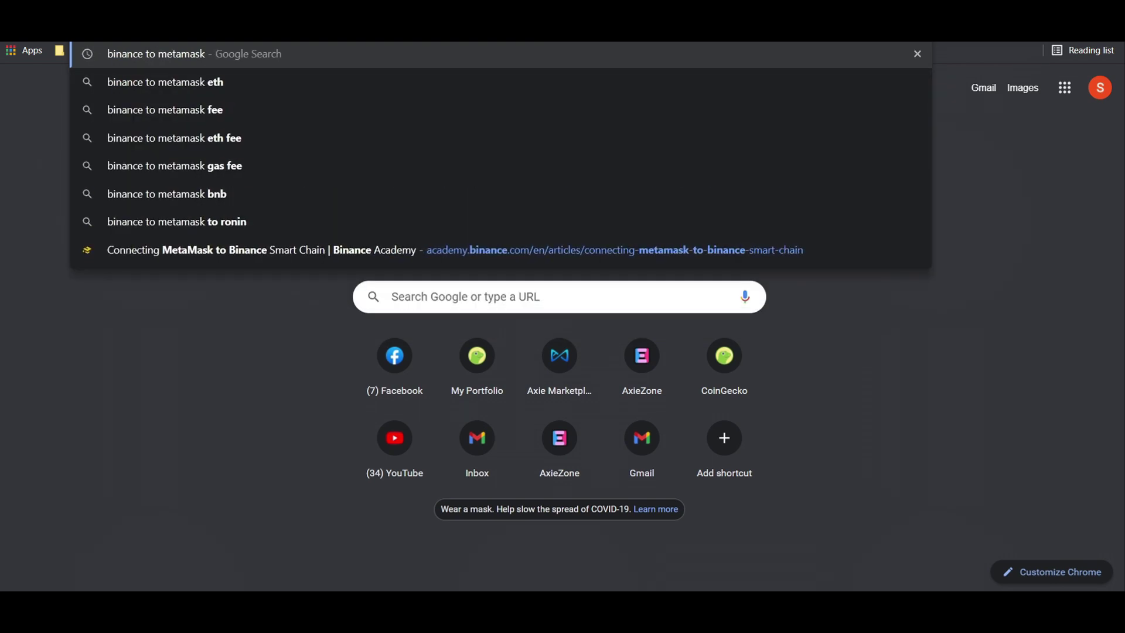
{"action": "key", "text": "Return"}
{"action": "scroll", "coordinate": [628, 254], "scroll_direction": "down", "scroll_amount": 4}
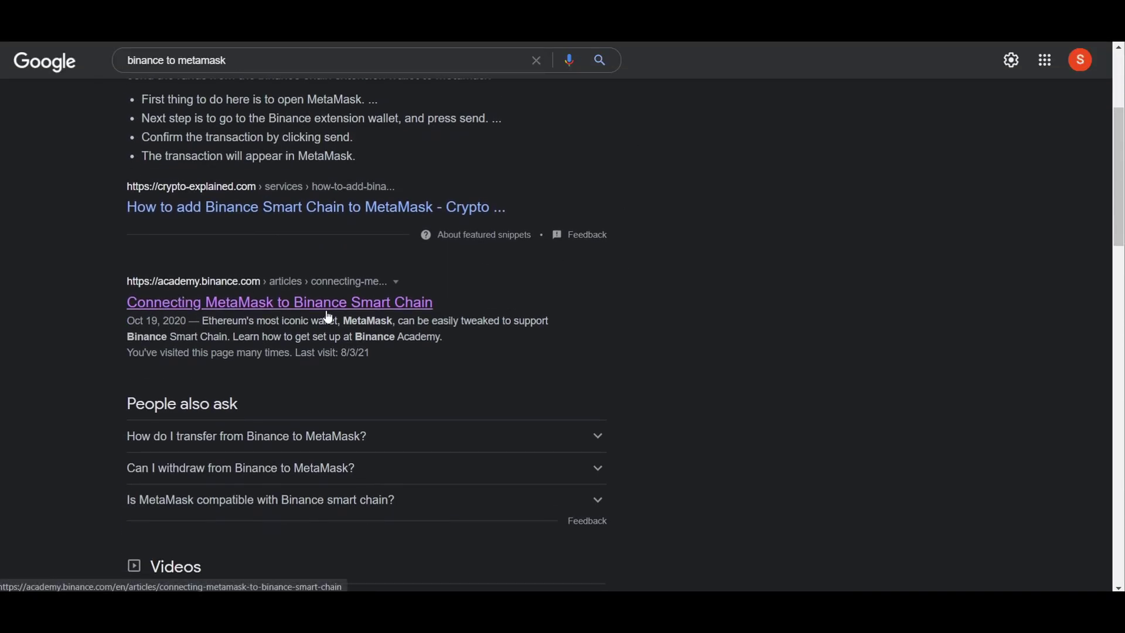
{"action": "left_click", "coordinate": [337, 310]}
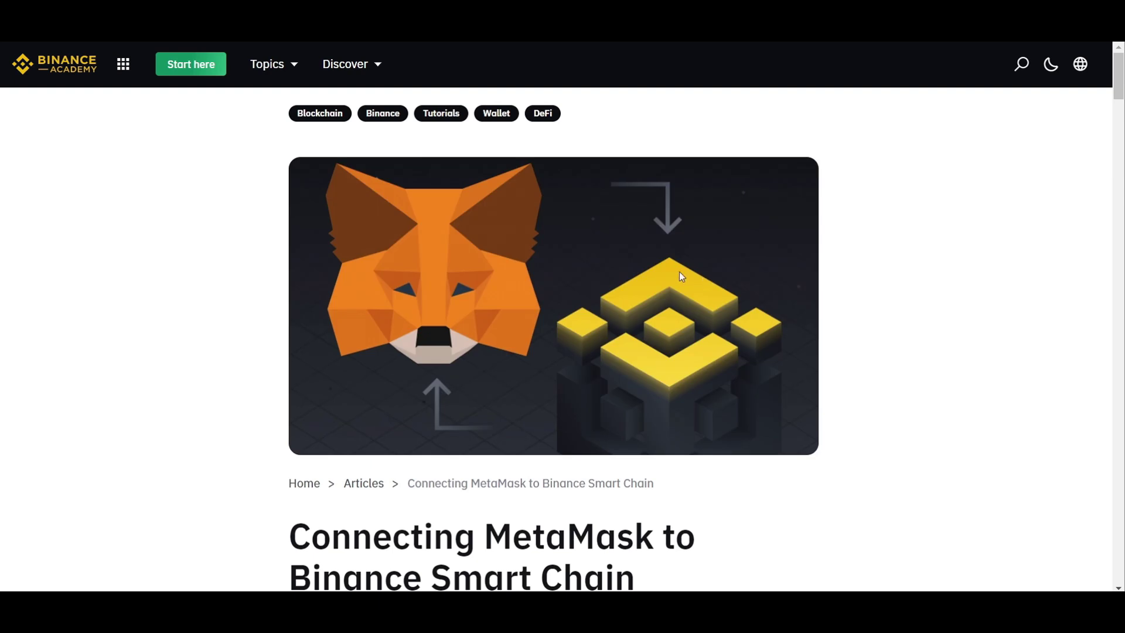
Step: Scroll to the Mainnet parameters, highlight them, then open the MetaMask wallet
{"action": "scroll", "coordinate": [679, 271], "scroll_direction": "down", "scroll_amount": 10}
{"action": "scroll", "coordinate": [680, 274], "scroll_direction": "down", "scroll_amount": 15}
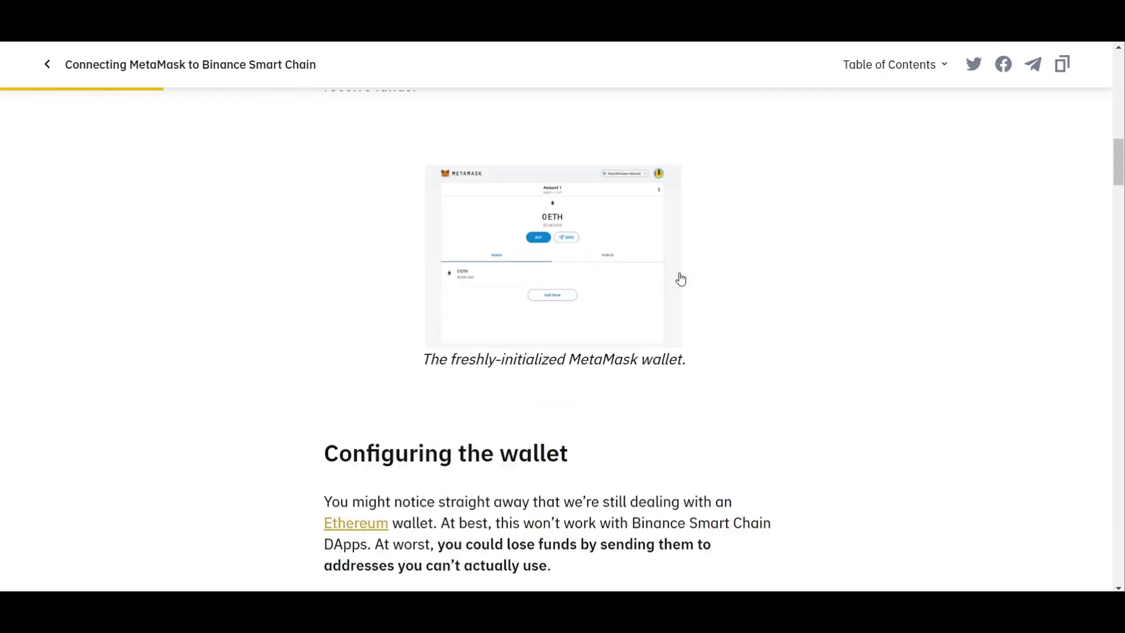
{"action": "scroll", "coordinate": [678, 272], "scroll_direction": "down", "scroll_amount": 5}
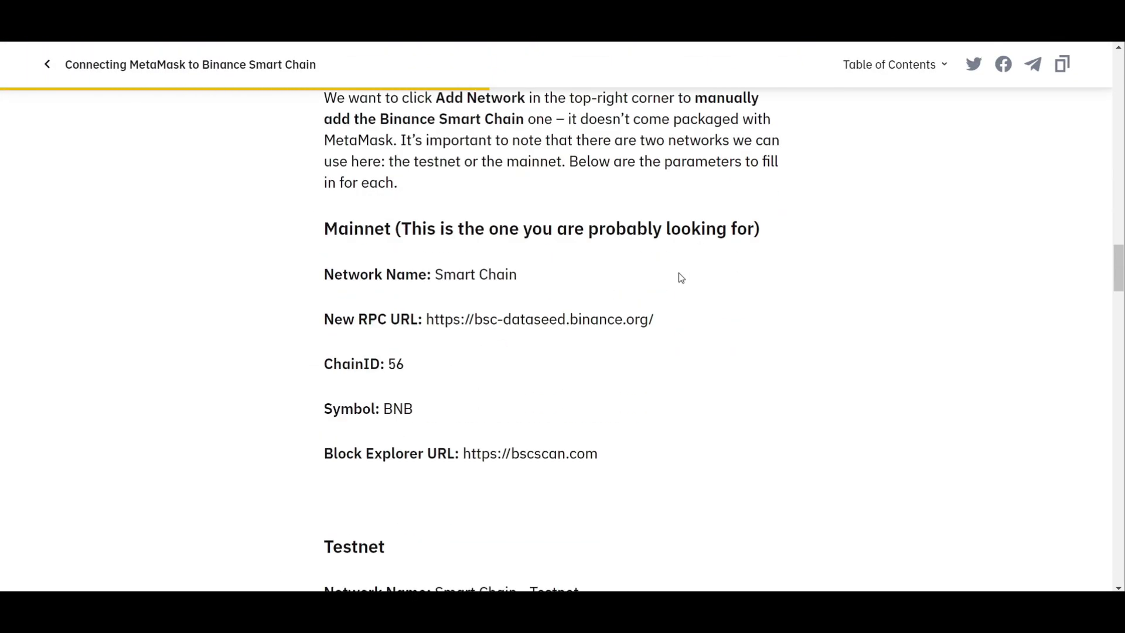
{"action": "scroll", "coordinate": [678, 272], "scroll_direction": "up", "scroll_amount": 1}
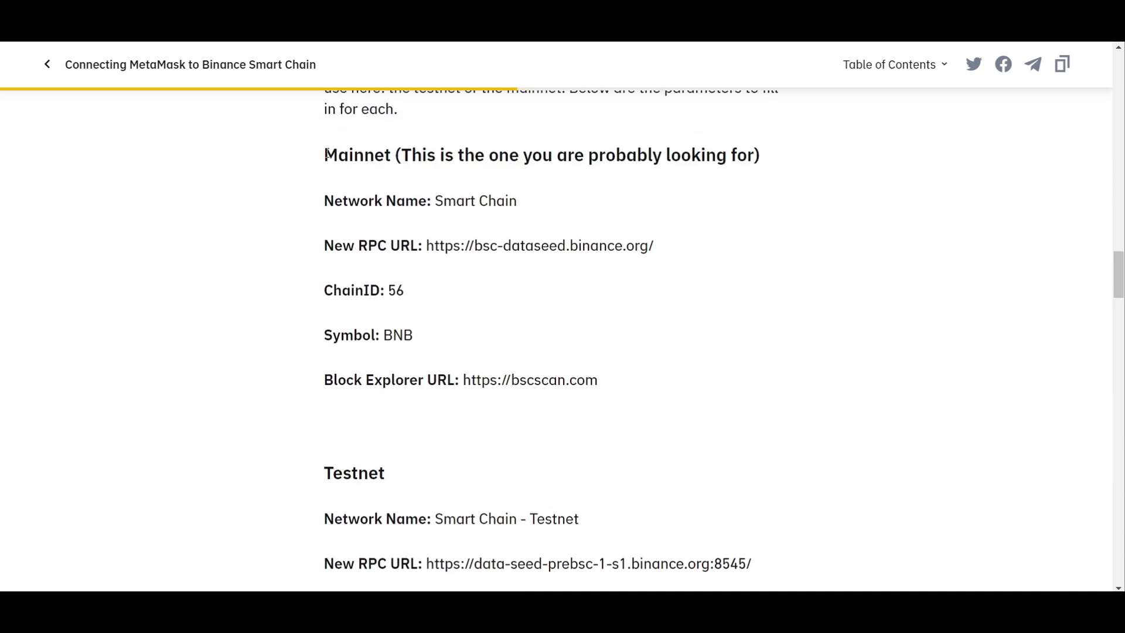
{"action": "left_click_drag", "start_coordinate": [327, 154], "coordinate": [755, 154]}
{"action": "double_click", "coordinate": [505, 202]}
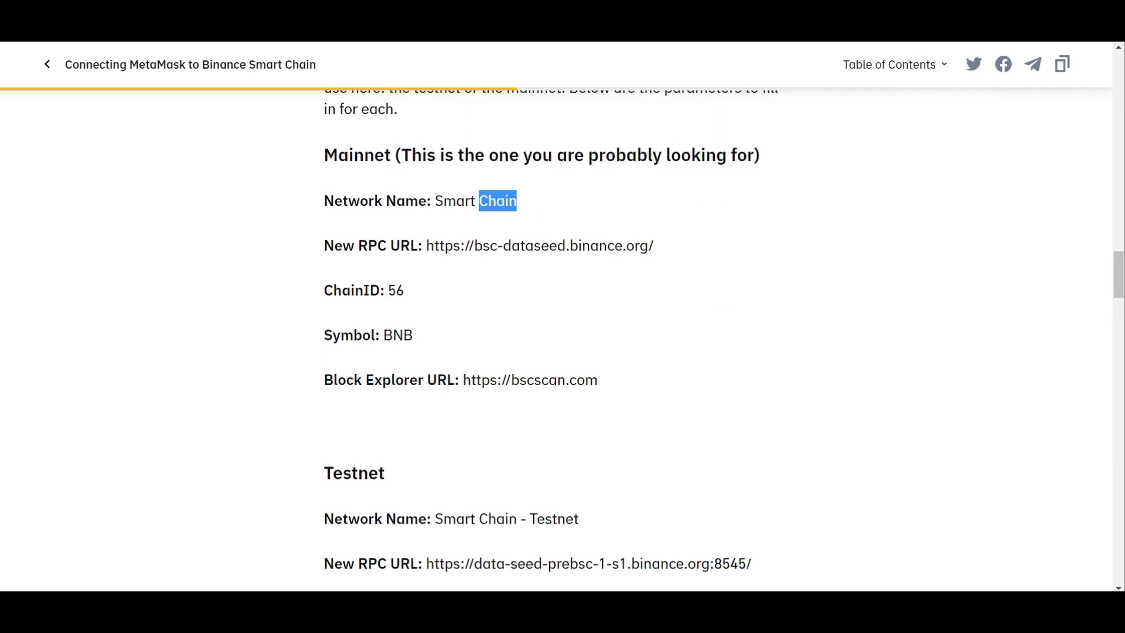
{"action": "left_click", "coordinate": [929, 21]}
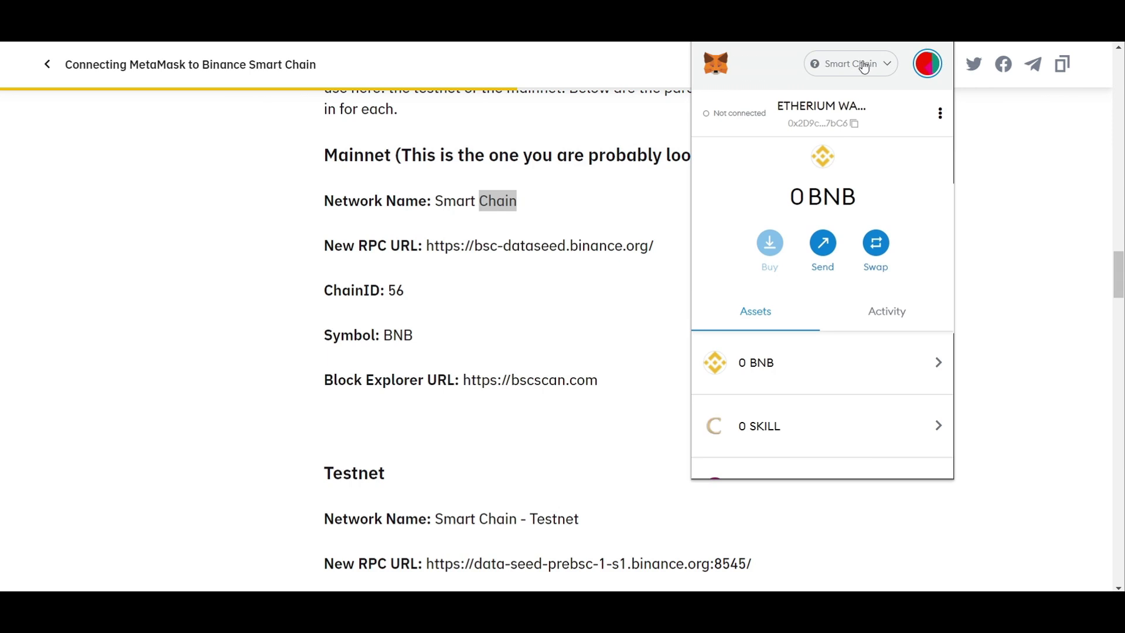
Step: Start a custom network named Smart Chain with the bsc-dataseed RPC URL
{"action": "left_click", "coordinate": [844, 65]}
{"action": "left_click", "coordinate": [844, 390]}
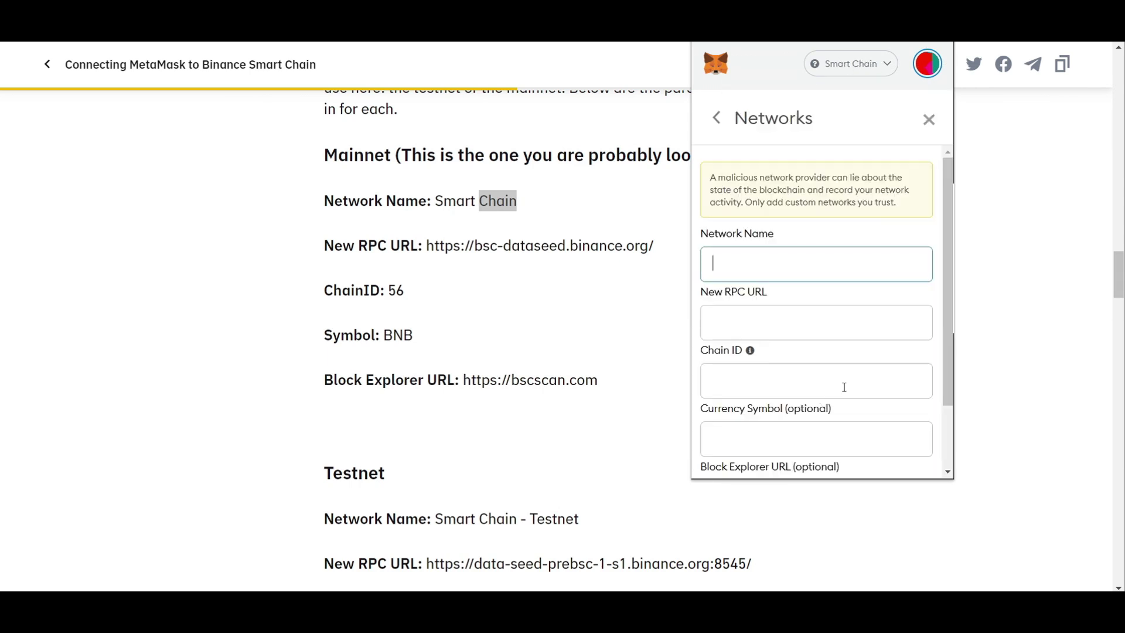
{"action": "scroll", "coordinate": [859, 292], "scroll_direction": "down", "scroll_amount": 3}
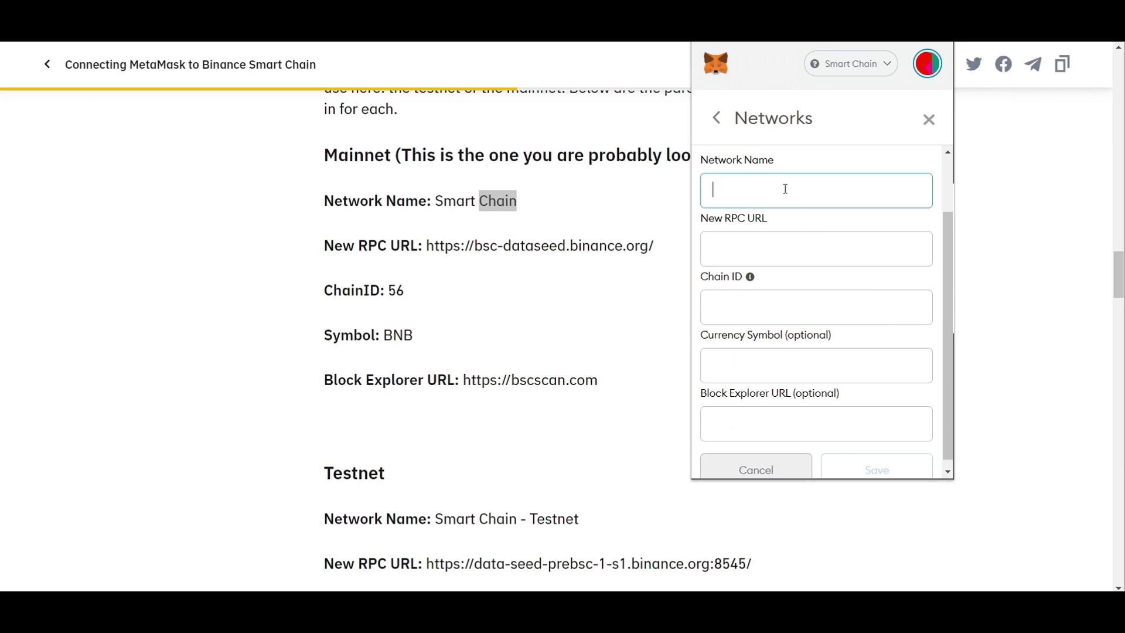
{"action": "left_click", "coordinate": [761, 186]}
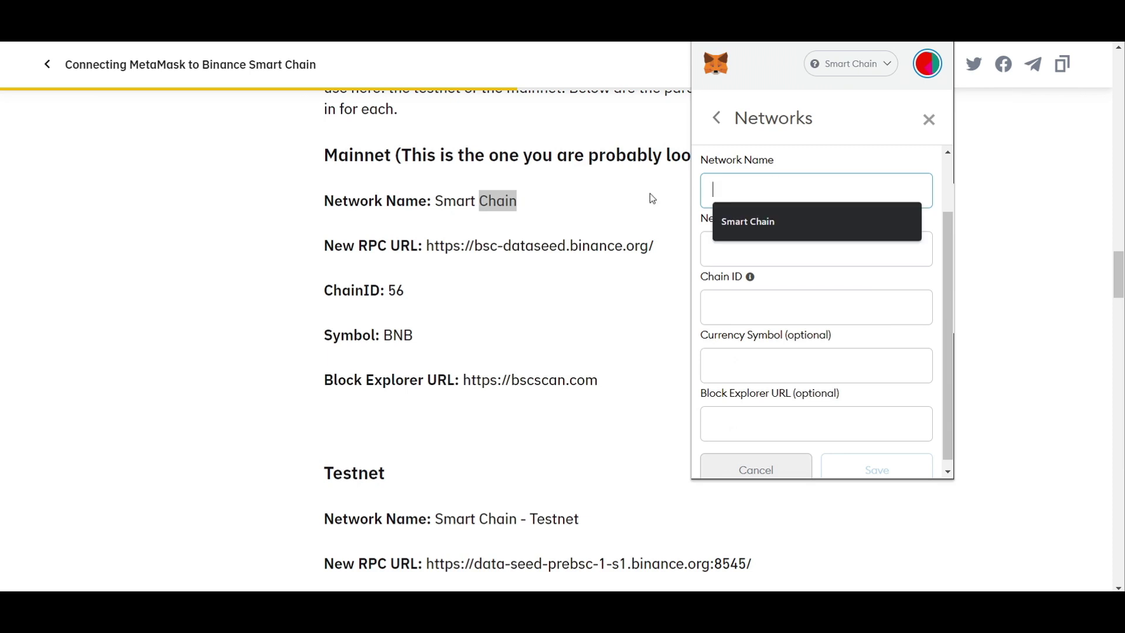
{"action": "left_click", "coordinate": [768, 223]}
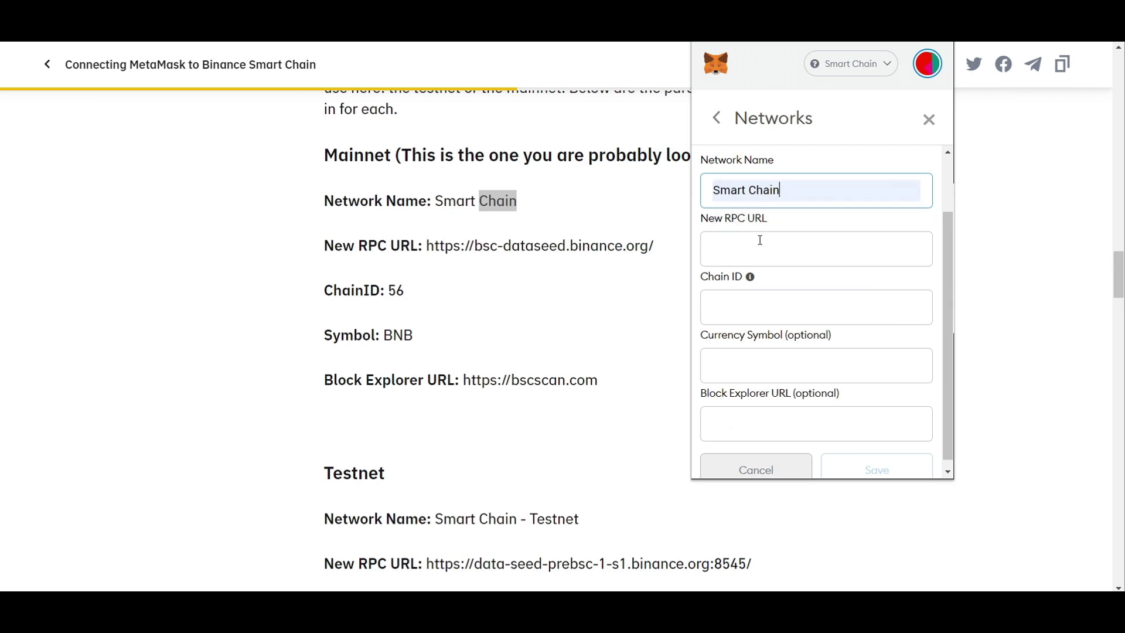
{"action": "left_click", "coordinate": [761, 249]}
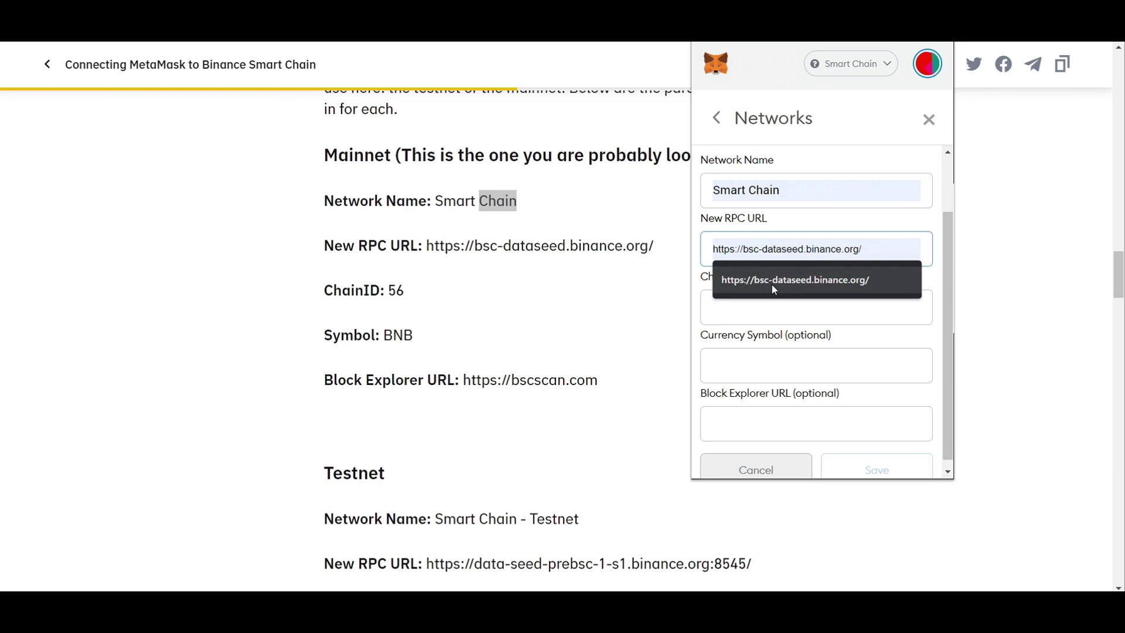
{"action": "left_click", "coordinate": [773, 287]}
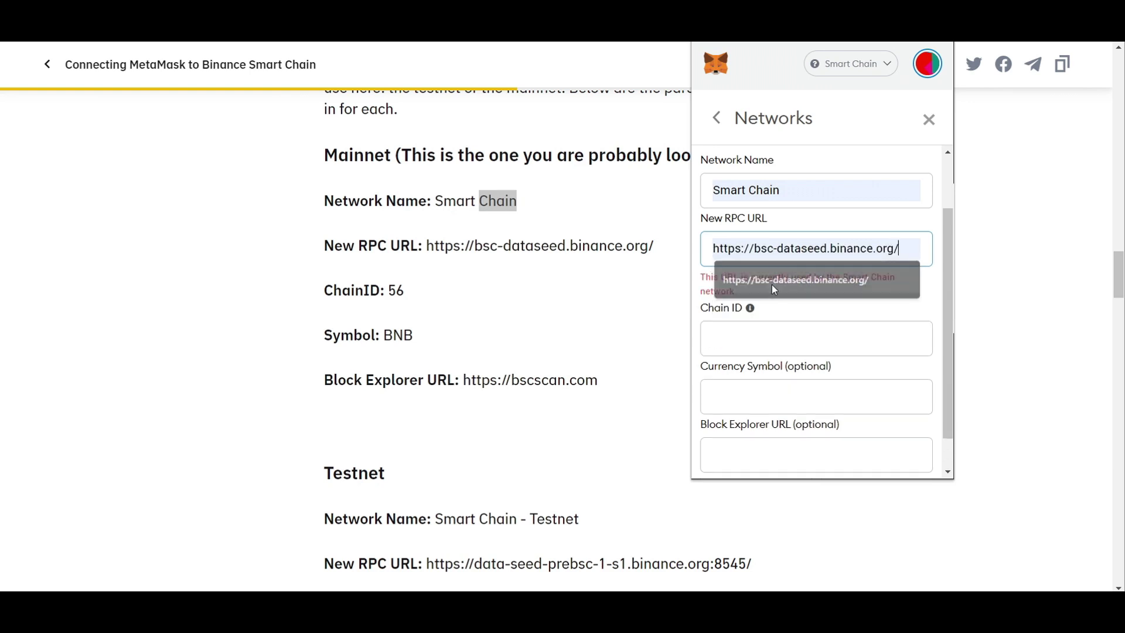
{"action": "left_click", "coordinate": [767, 334]}
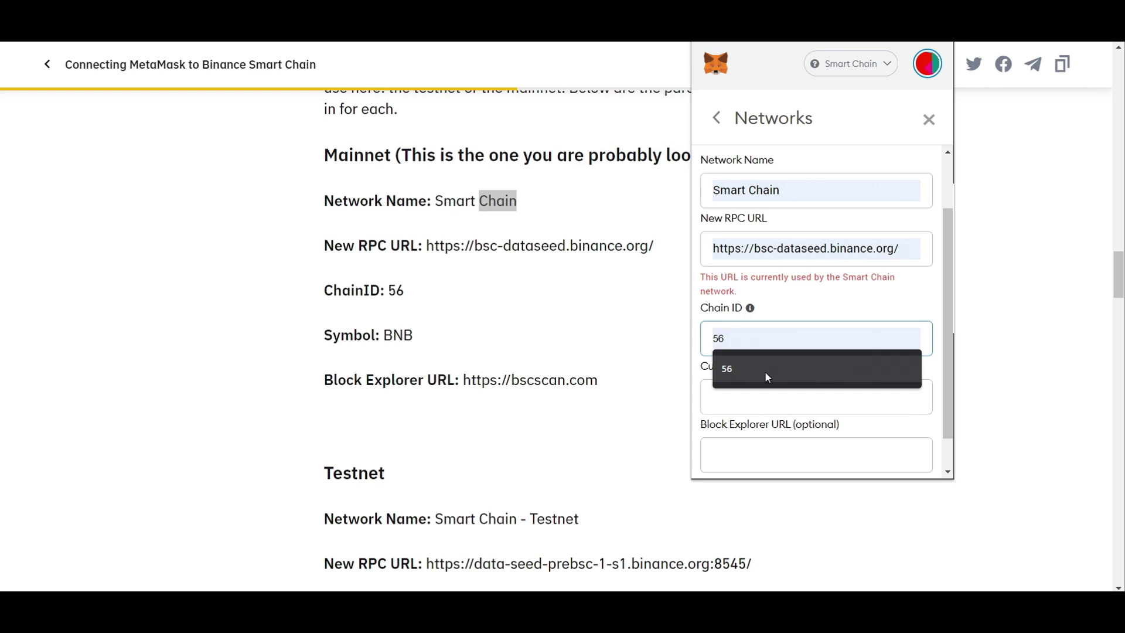
{"action": "left_click", "coordinate": [764, 372]}
{"action": "scroll", "coordinate": [767, 389], "scroll_direction": "down", "scroll_amount": 1}
{"action": "left_click", "coordinate": [769, 358]}
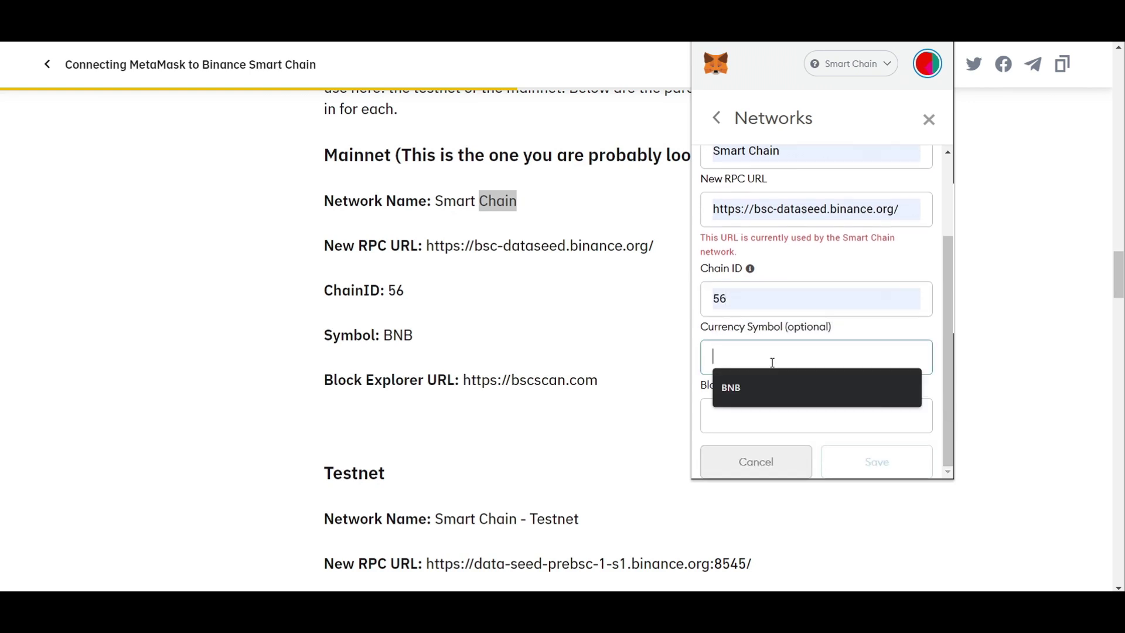
{"action": "left_click", "coordinate": [763, 392]}
{"action": "left_click", "coordinate": [765, 413]}
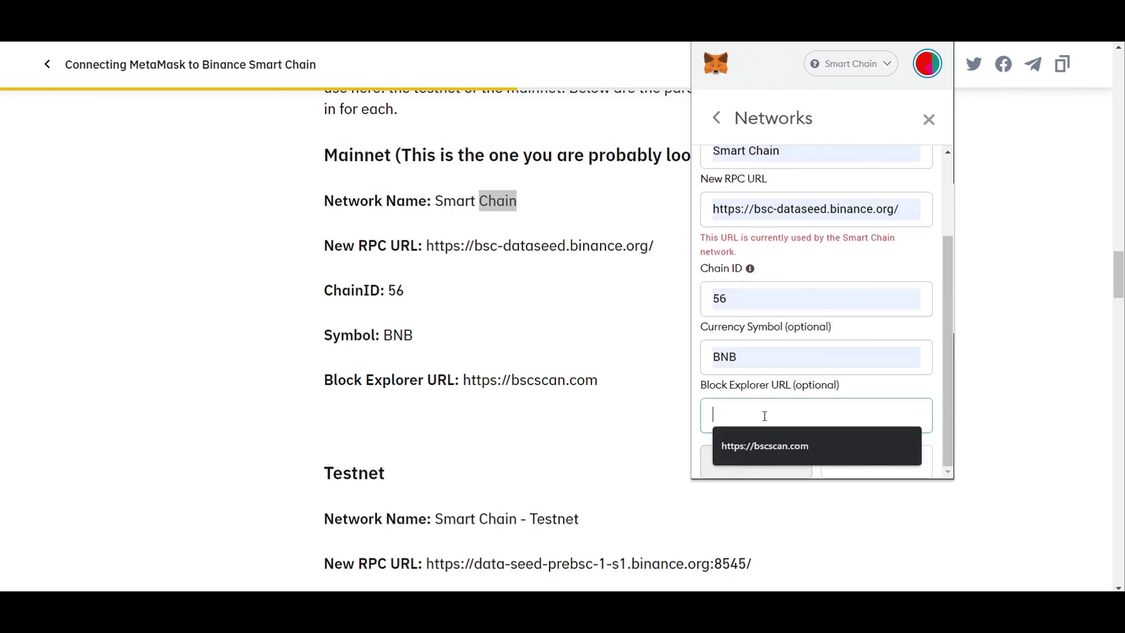
{"action": "left_click", "coordinate": [774, 447]}
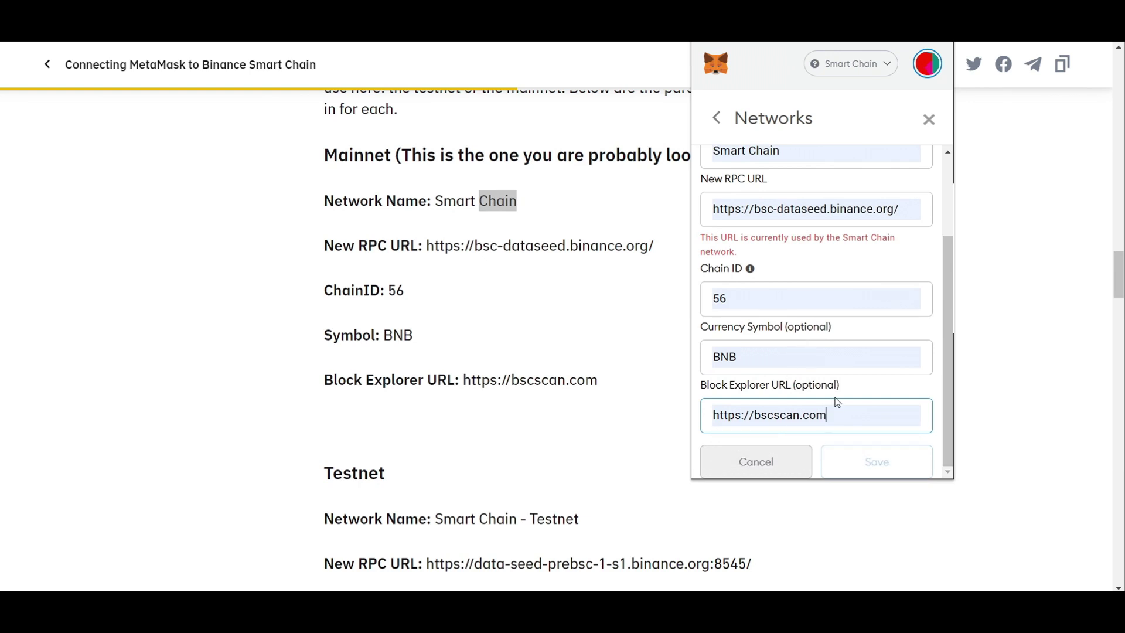
Step: Read the warning that Smart Chain already exists and cancel the form
{"action": "double_click", "coordinate": [751, 237]}
{"action": "left_click", "coordinate": [845, 237]}
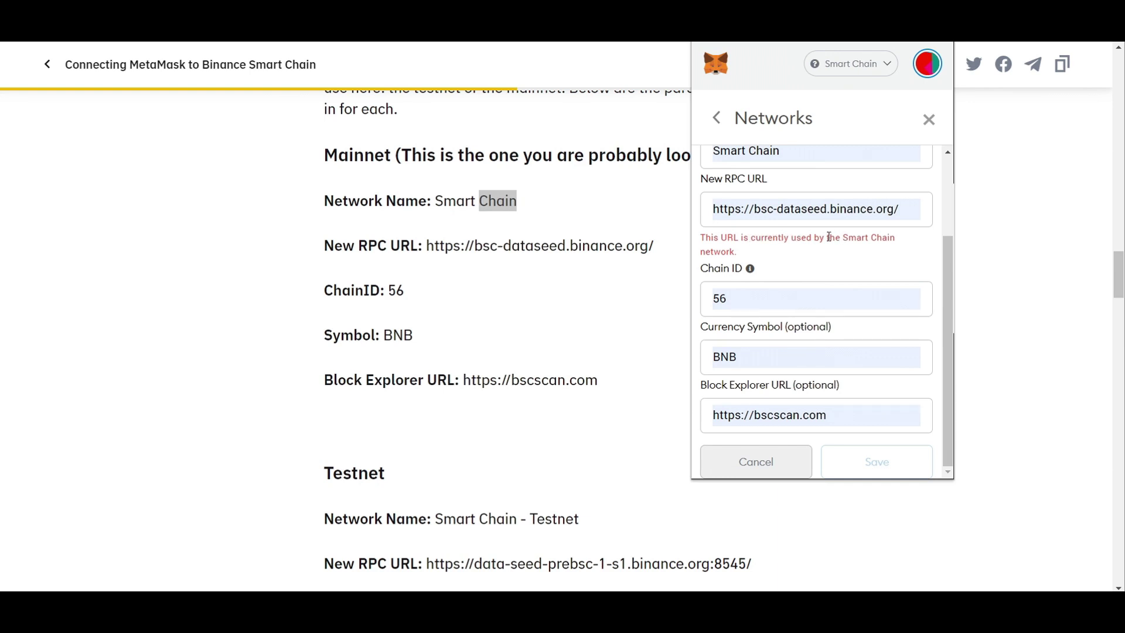
{"action": "left_click_drag", "start_coordinate": [845, 237], "coordinate": [899, 242]}
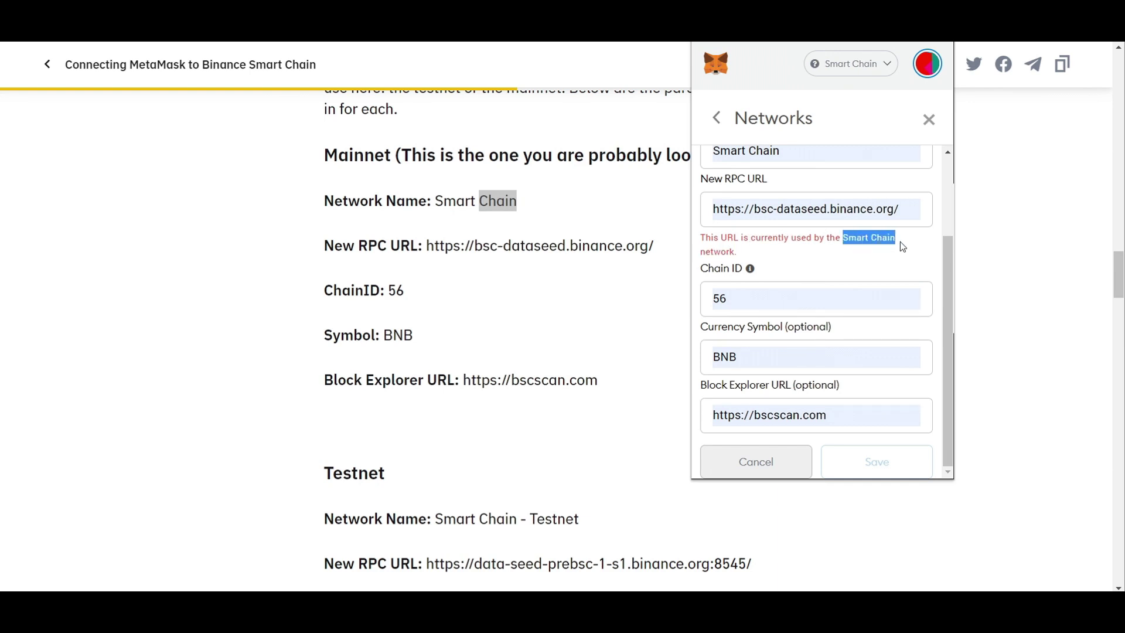
{"action": "left_click", "coordinate": [900, 241]}
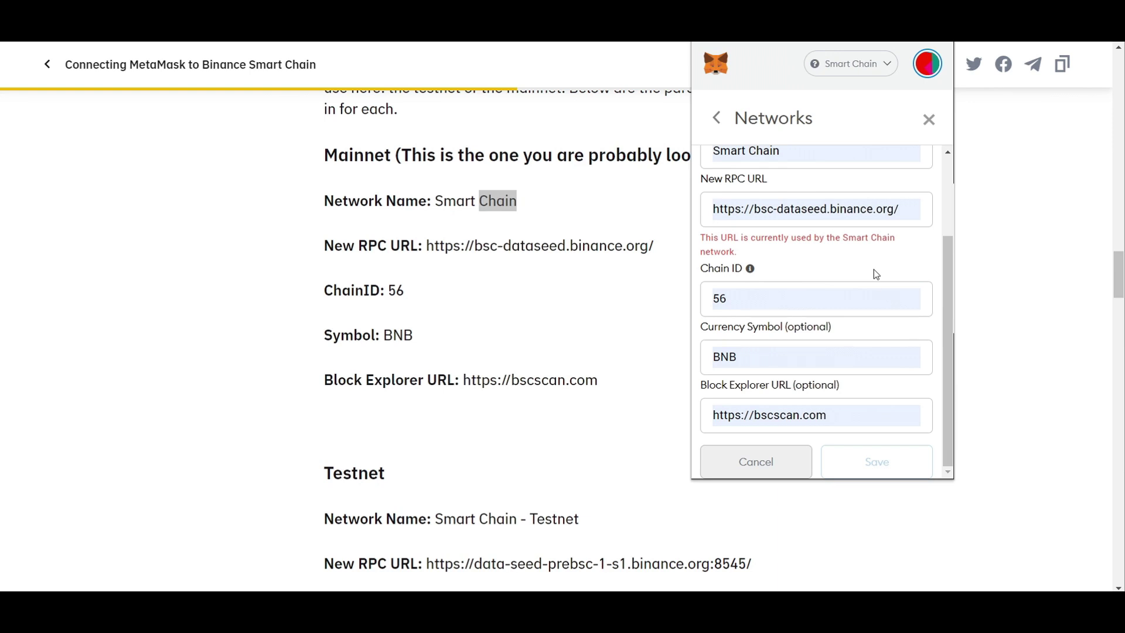
{"action": "left_click", "coordinate": [806, 464]}
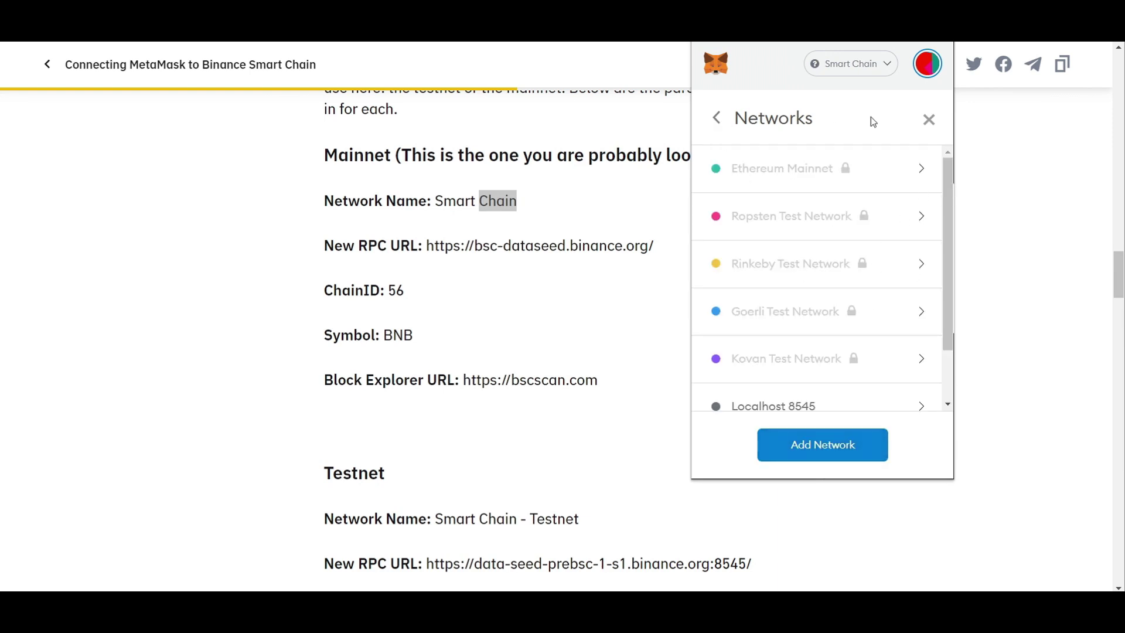
Step: Return MetaMask to its home view and check the network list before closing it
{"action": "left_click", "coordinate": [929, 122]}
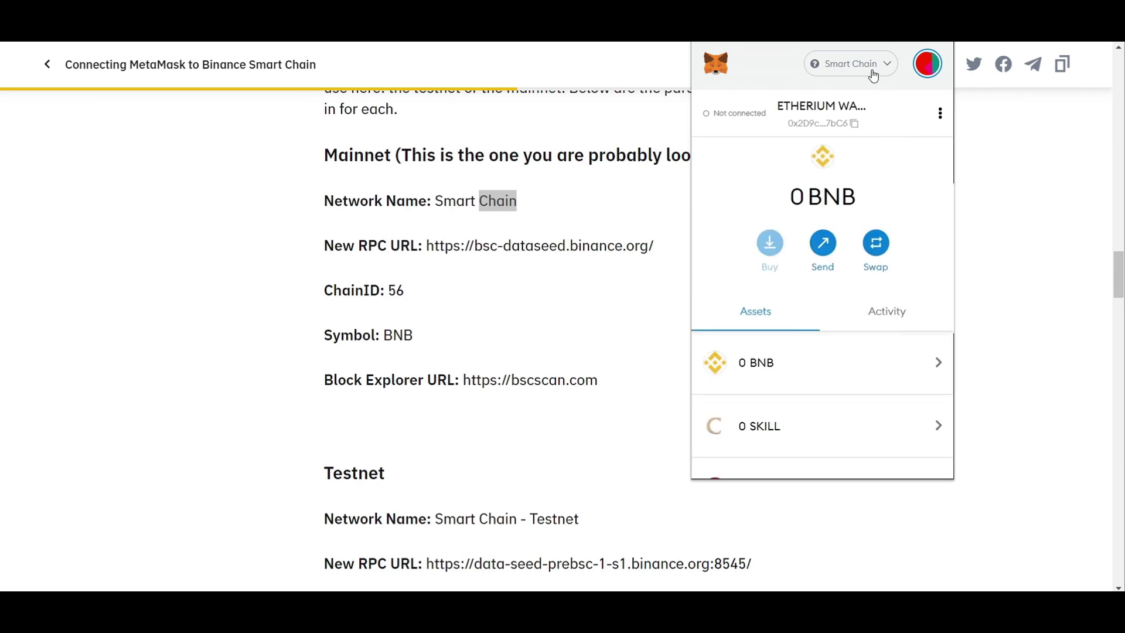
{"action": "left_click", "coordinate": [872, 75]}
{"action": "left_click", "coordinate": [997, 186]}
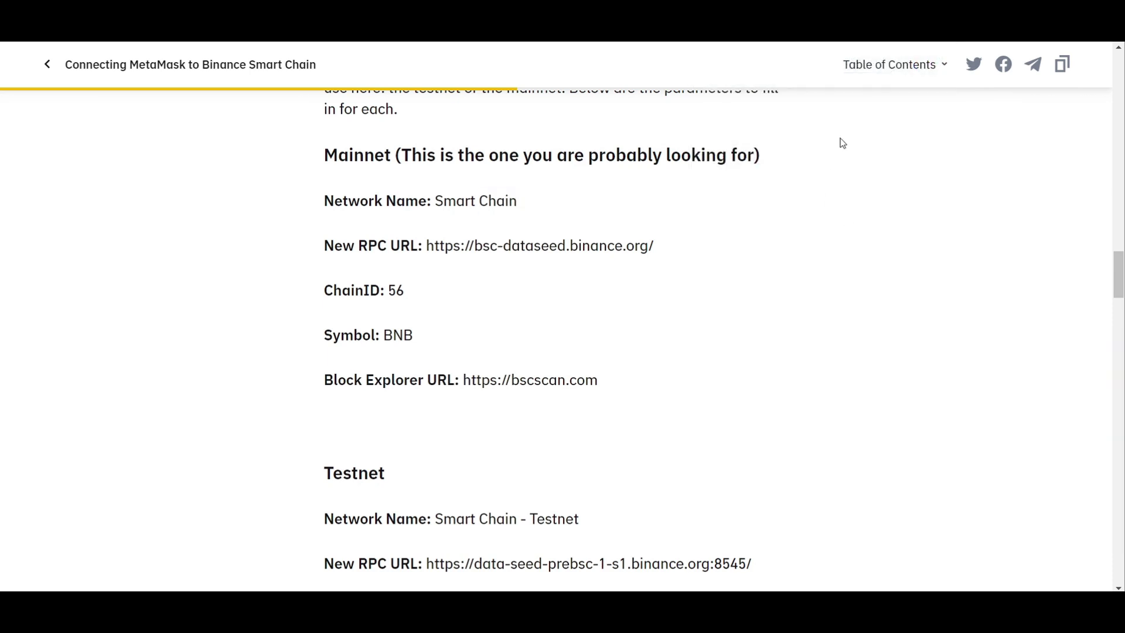
Step: On Binance Bridge, switch the connected MetaMask wallet to Ethereum Mainnet (0 ETH)
{"action": "mouse_move", "coordinate": [909, 111]}
{"action": "key", "text": "alt+shift+m"}
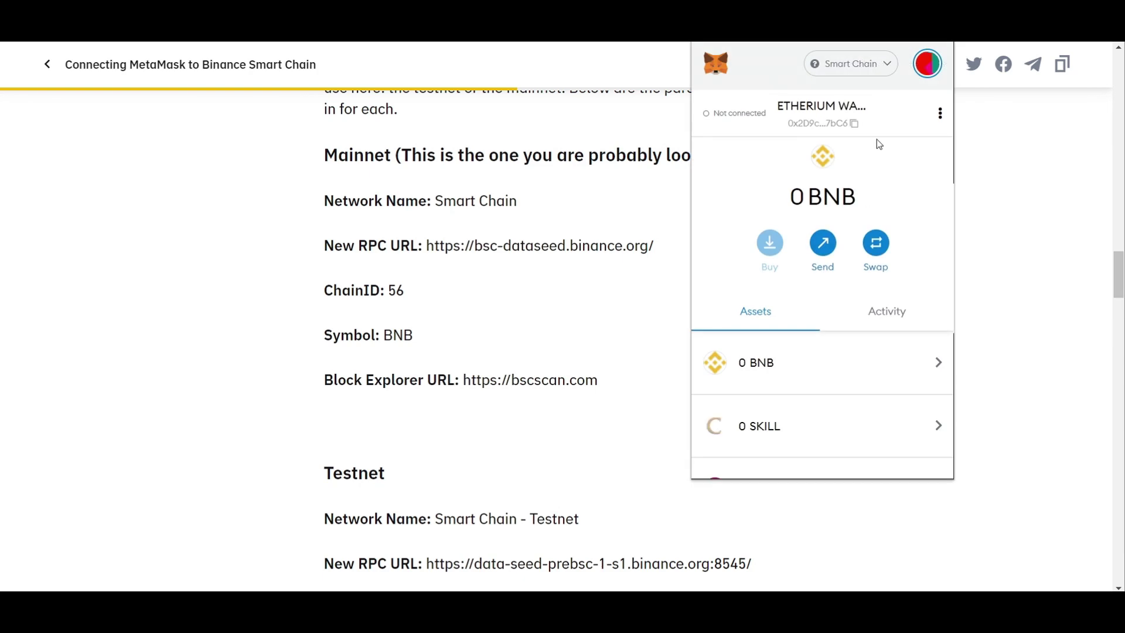
{"action": "key", "text": "Escape"}
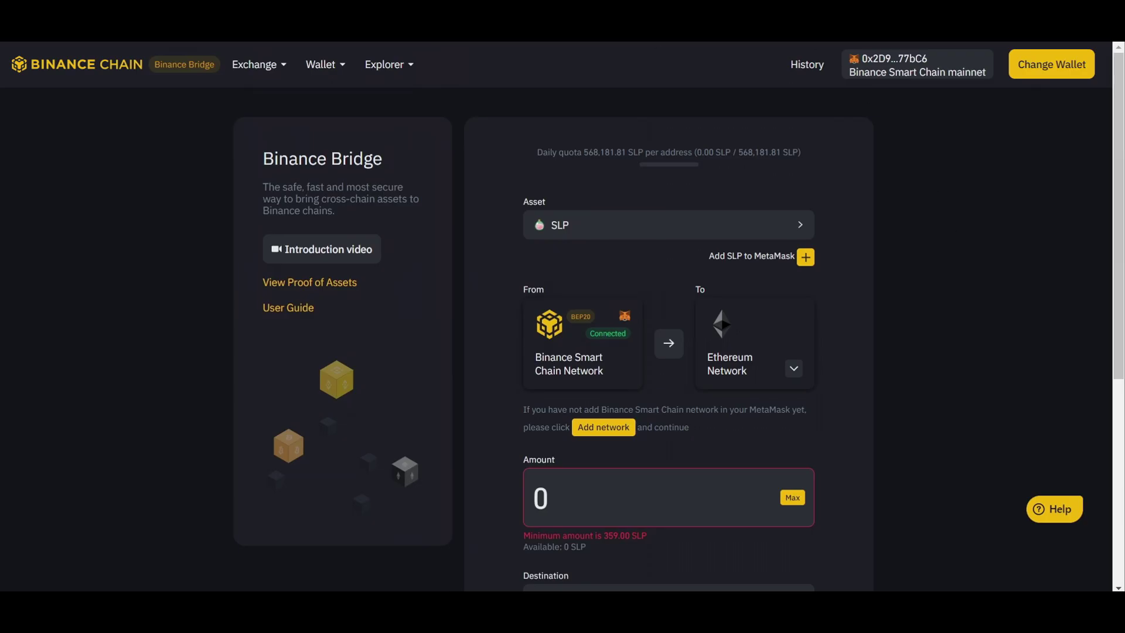
{"action": "key", "text": "alt+shift+m"}
{"action": "left_click", "coordinate": [866, 66]}
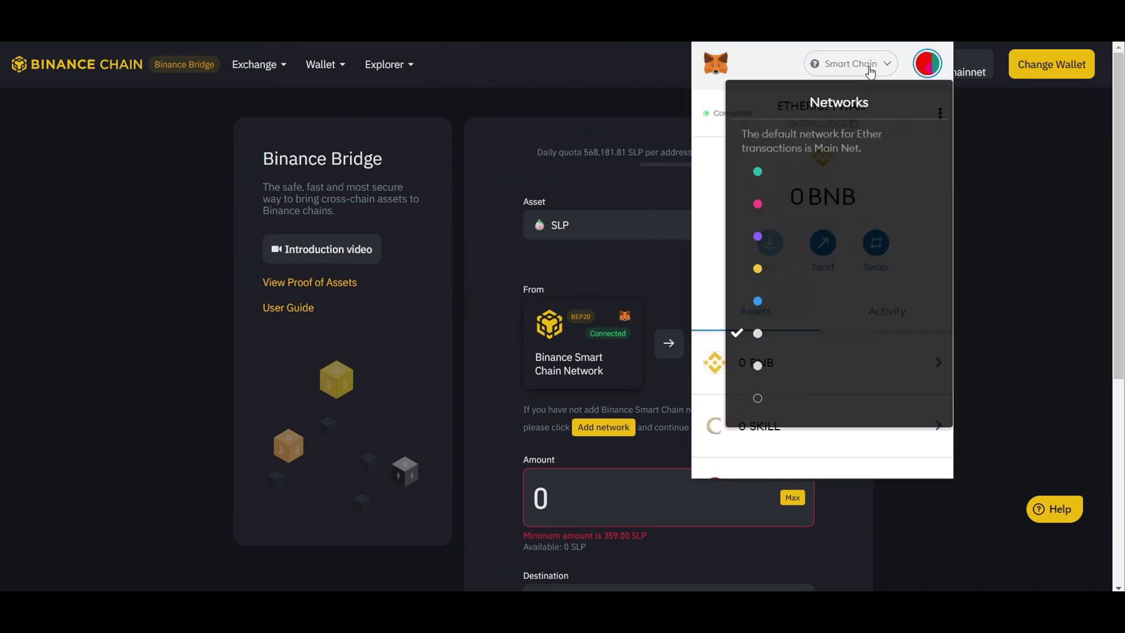
{"action": "left_click", "coordinate": [823, 172]}
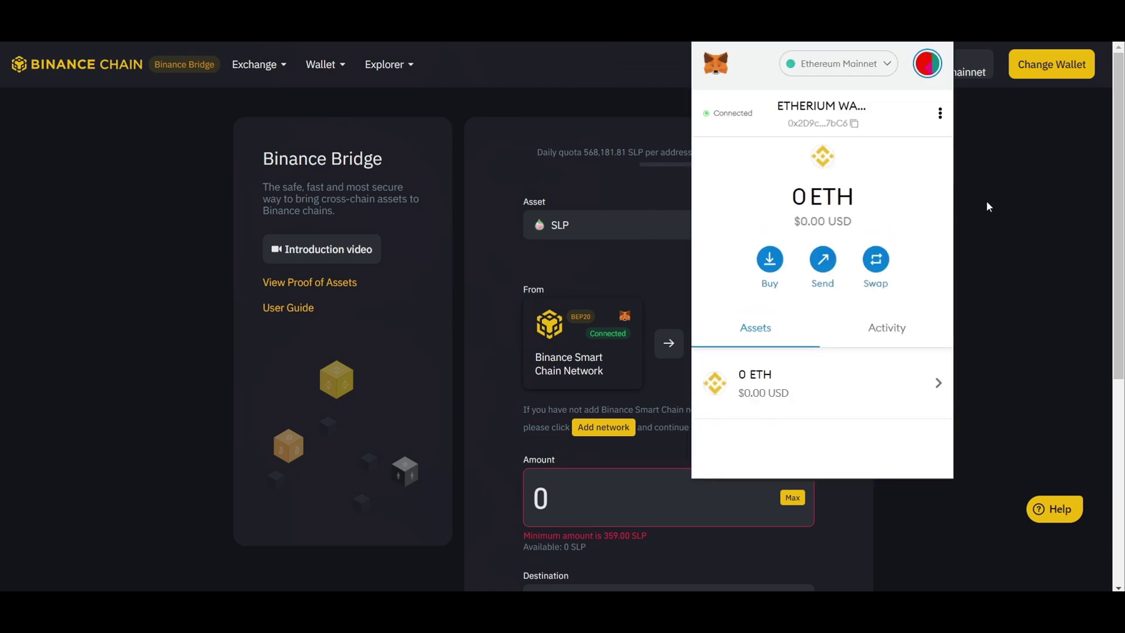
{"action": "left_click", "coordinate": [984, 199]}
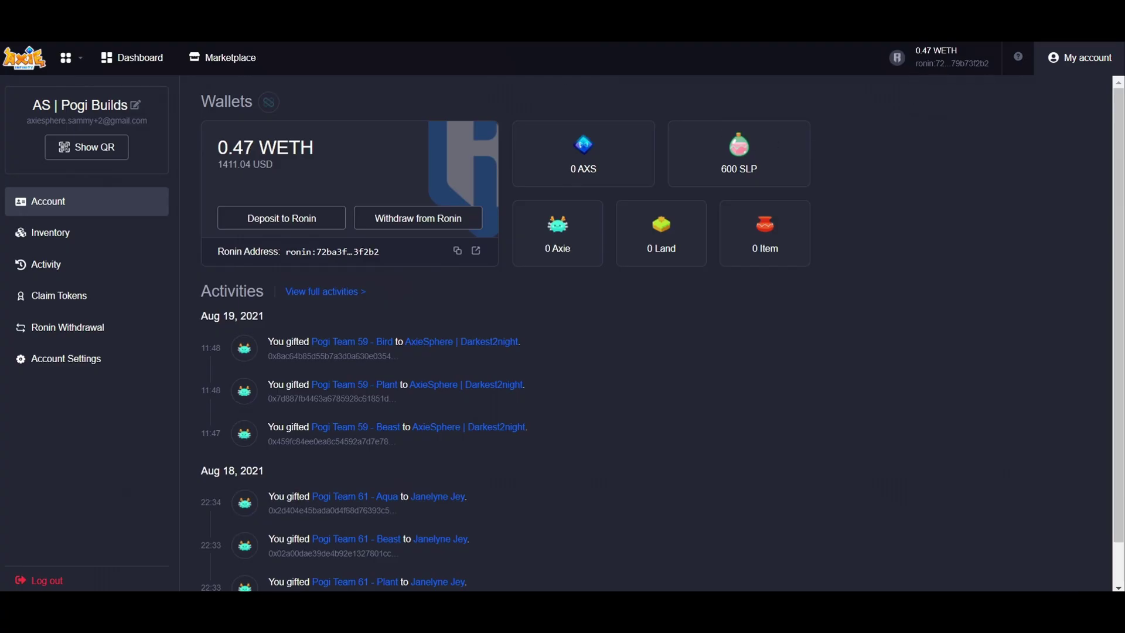
Step: Check the ERC20 tokens (0.47 WETH, 600 SLP), then start a Withdraw from Ronin
{"action": "scroll", "coordinate": [838, 328], "scroll_direction": "down", "scroll_amount": 1}
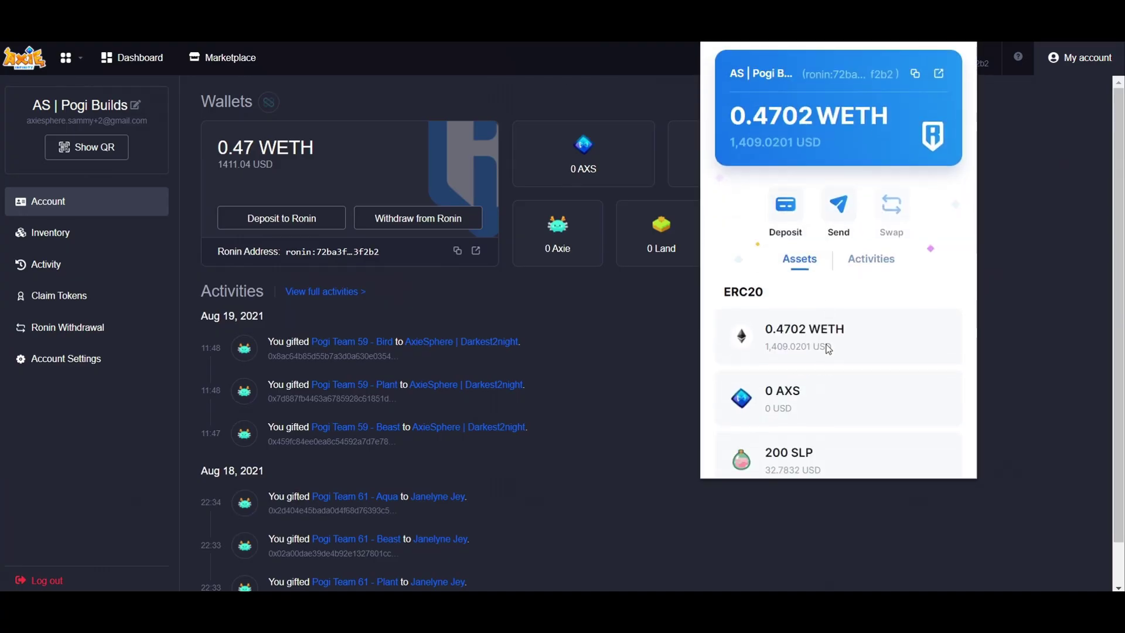
{"action": "scroll", "coordinate": [829, 349], "scroll_direction": "down", "scroll_amount": 2}
{"action": "left_click_drag", "start_coordinate": [769, 188], "coordinate": [739, 188]}
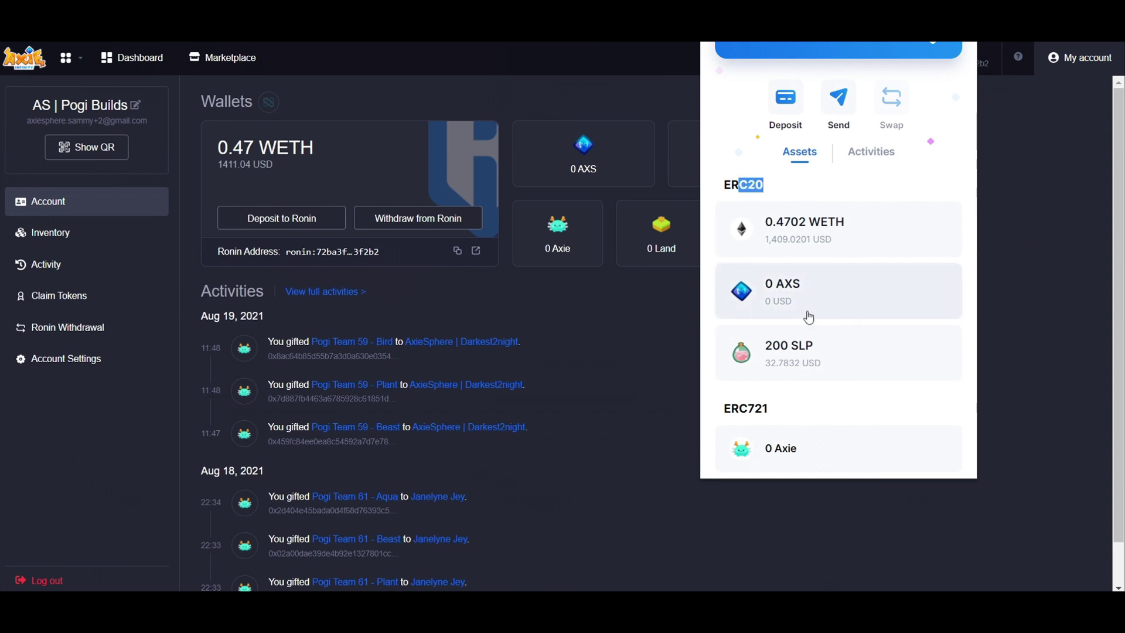
{"action": "double_click", "coordinate": [758, 187]}
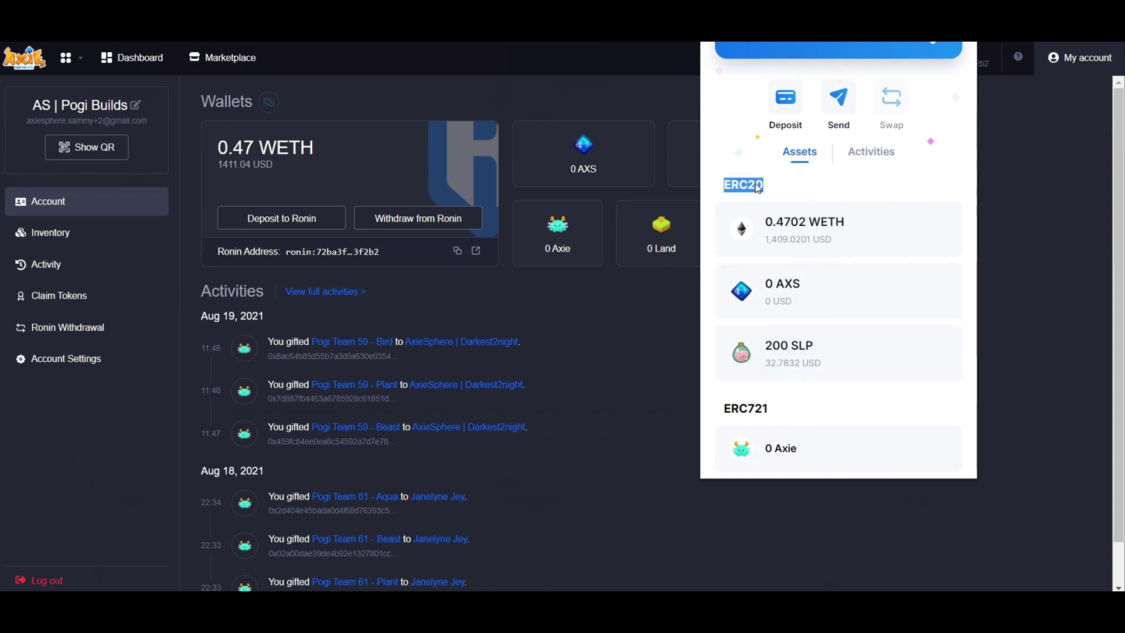
{"action": "left_click", "coordinate": [754, 186]}
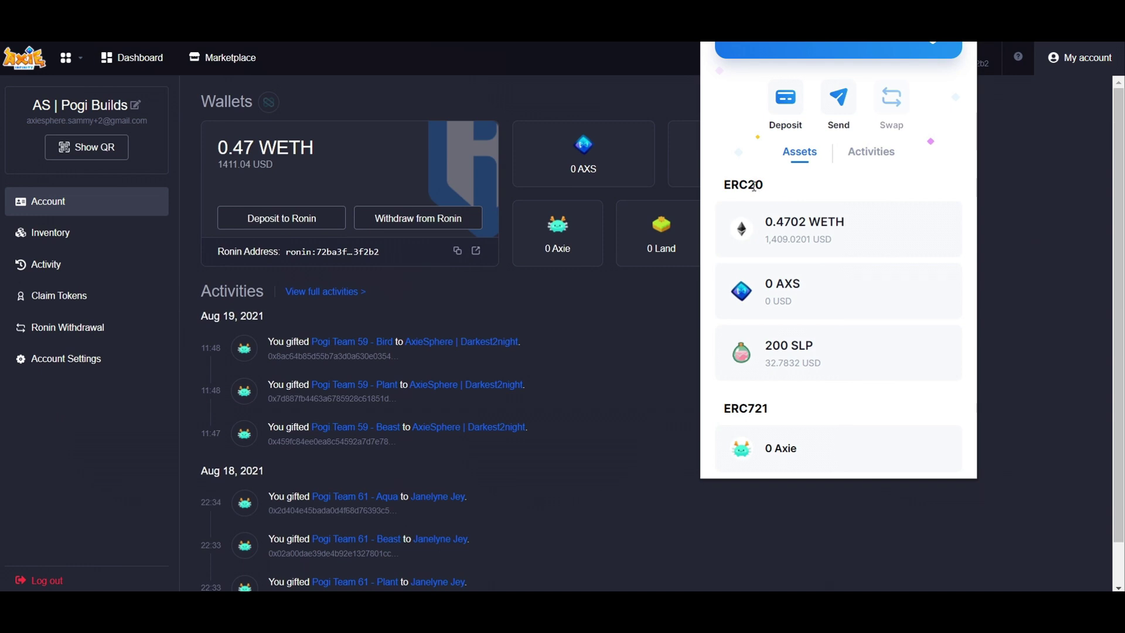
{"action": "double_click", "coordinate": [754, 185]}
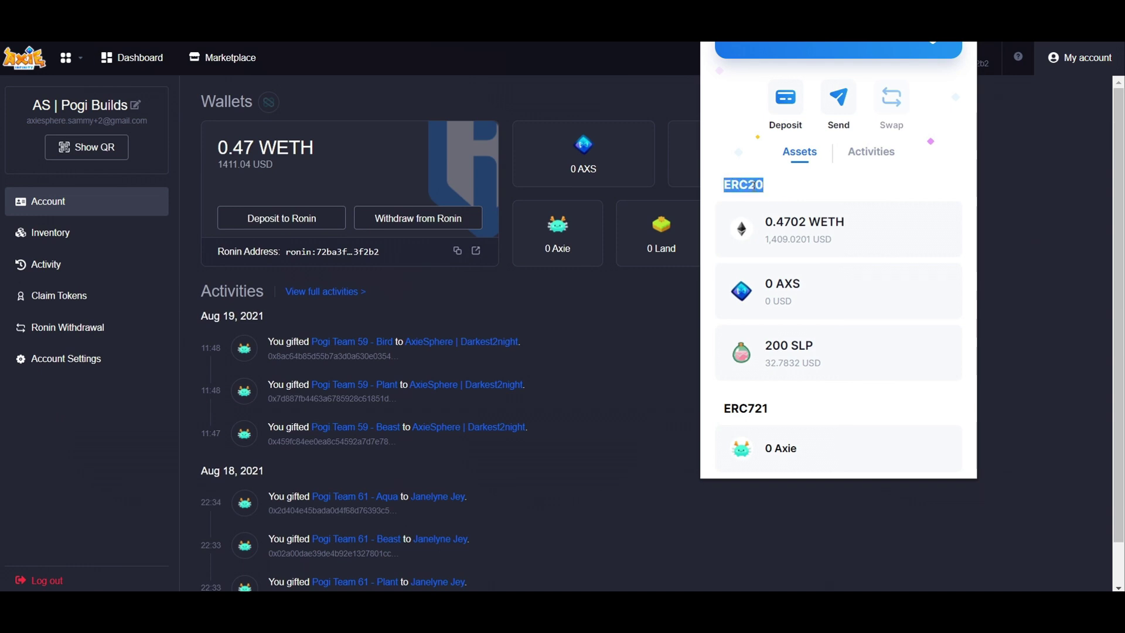
{"action": "left_click", "coordinate": [753, 185]}
{"action": "left_click", "coordinate": [589, 103]}
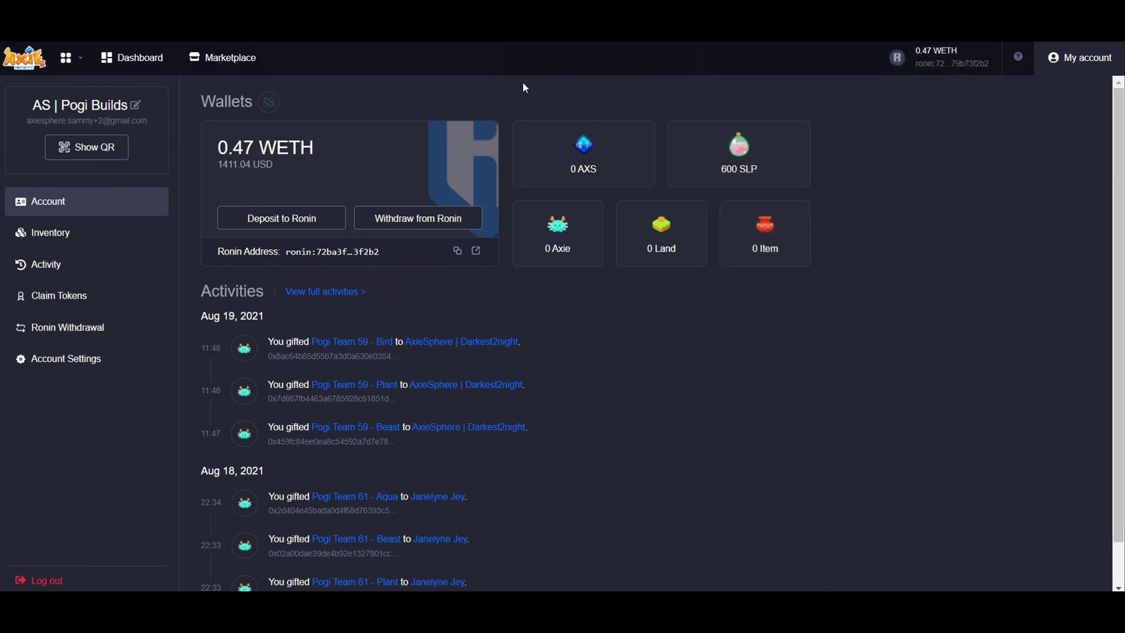
{"action": "left_click", "coordinate": [427, 217]}
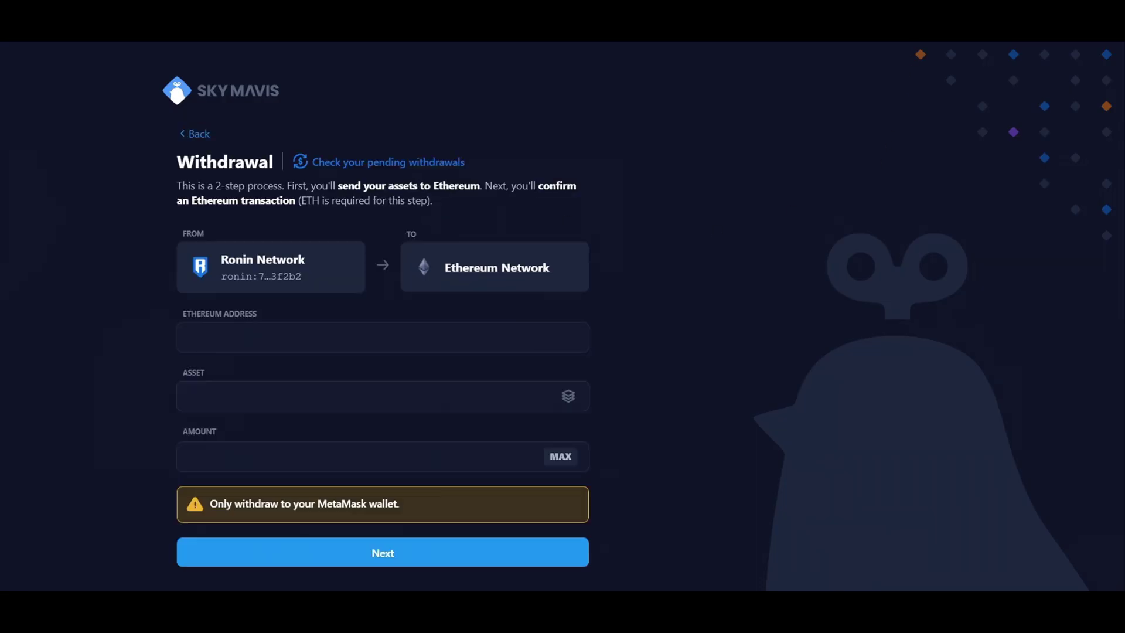
Step: Paste the MetaMask wallet address into the Ethereum Address field
{"action": "left_click", "coordinate": [958, 65]}
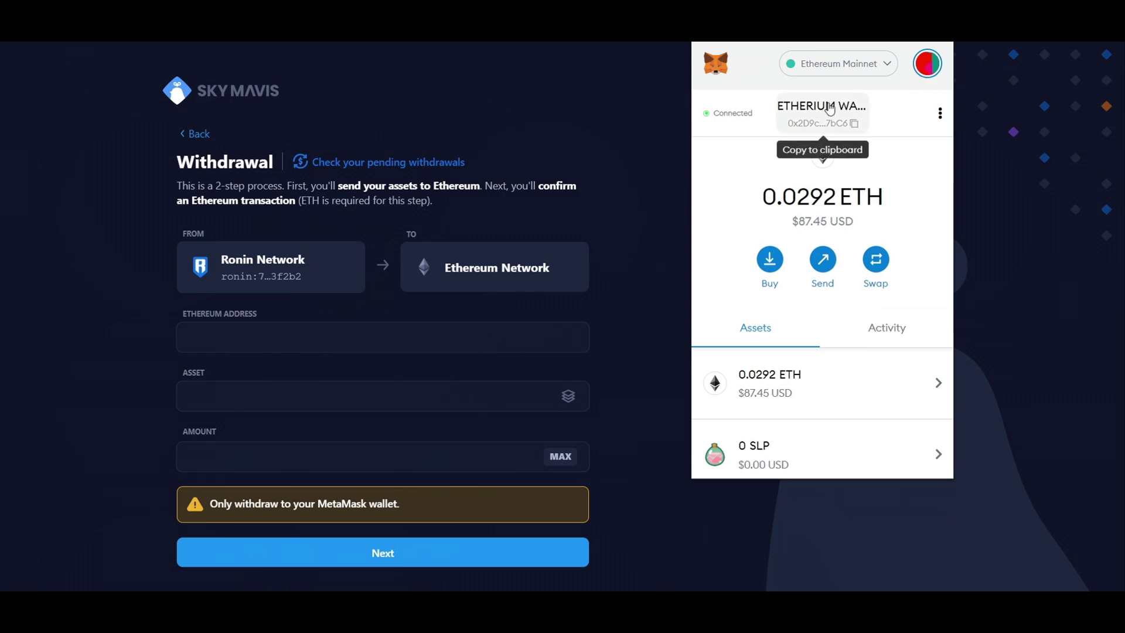
{"action": "scroll", "coordinate": [754, 412], "scroll_direction": "down", "scroll_amount": 2}
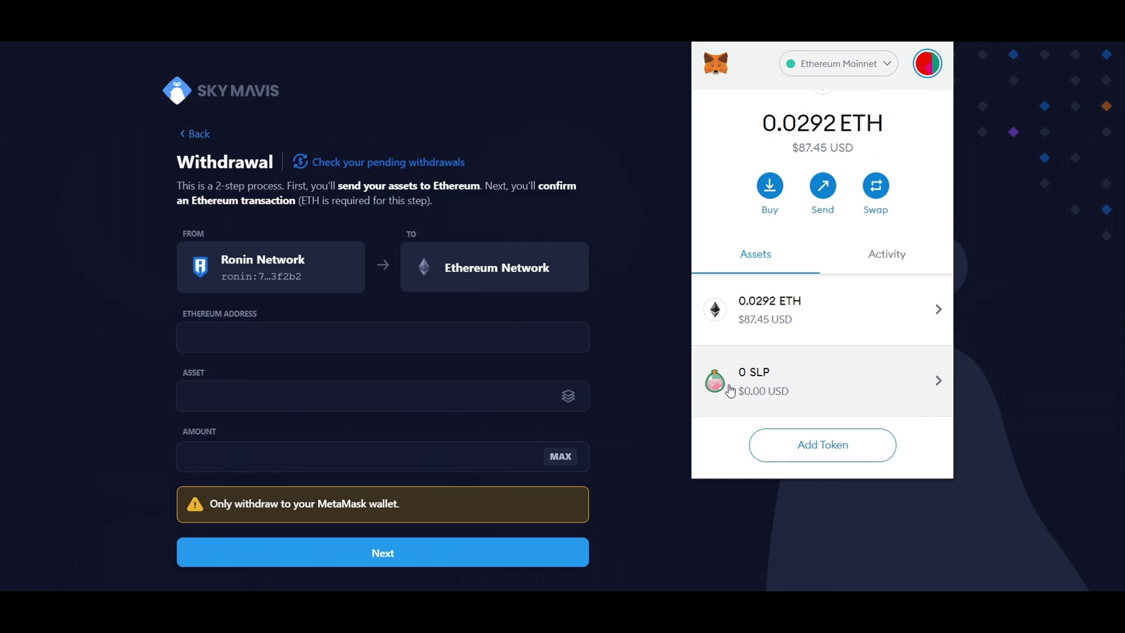
{"action": "left_click", "coordinate": [384, 344]}
{"action": "type", "text": "0x2D9c71EaD15EaAC00B5DbEAb8E83e97763177bC6"}
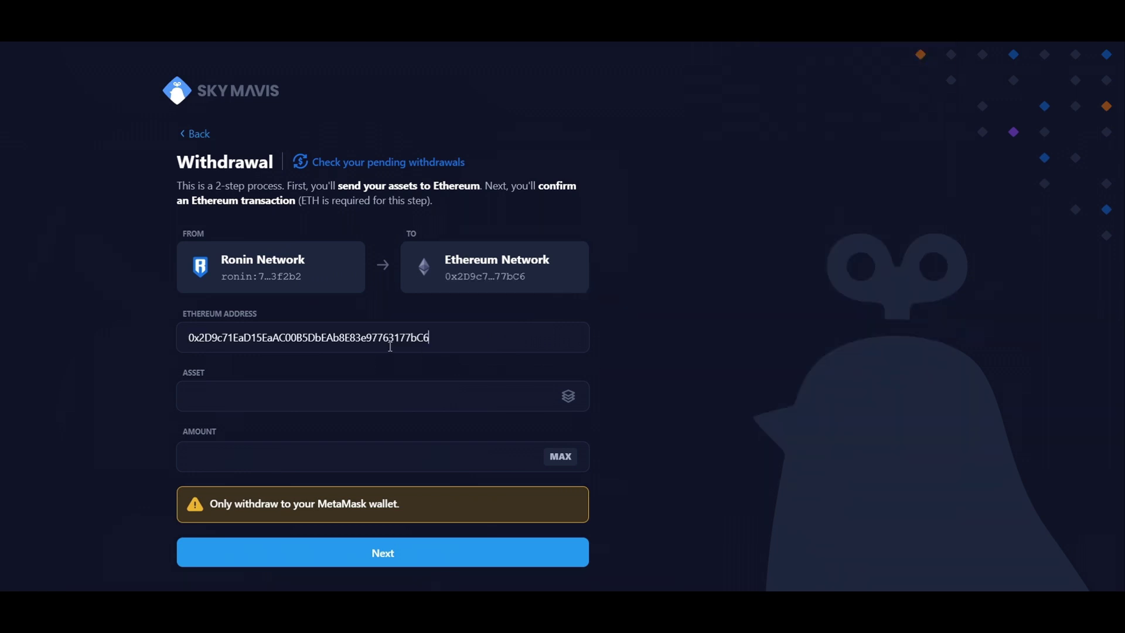
Step: Choose SLP with the maximum 200 amount and confirm the withdrawal request
{"action": "left_click", "coordinate": [568, 397]}
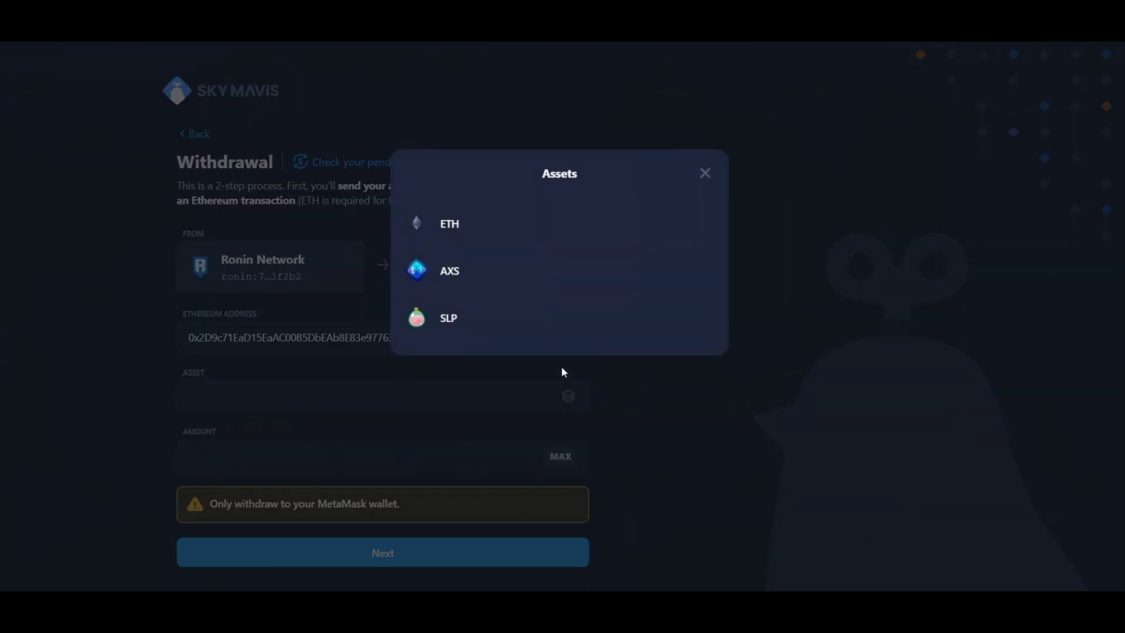
{"action": "left_click", "coordinate": [544, 336]}
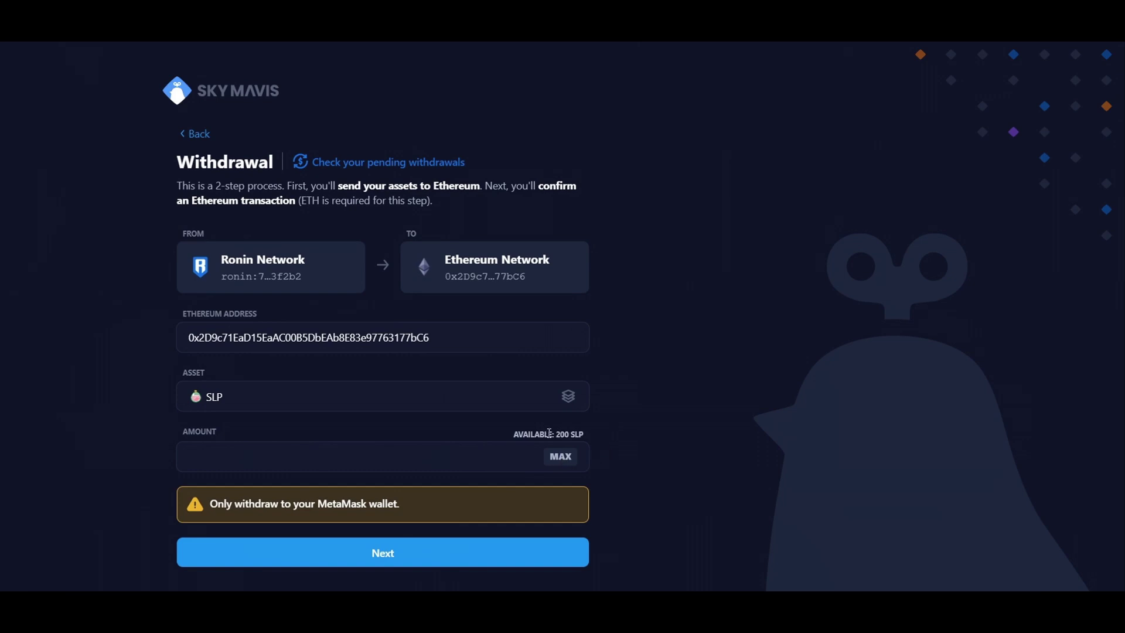
{"action": "left_click", "coordinate": [565, 458]}
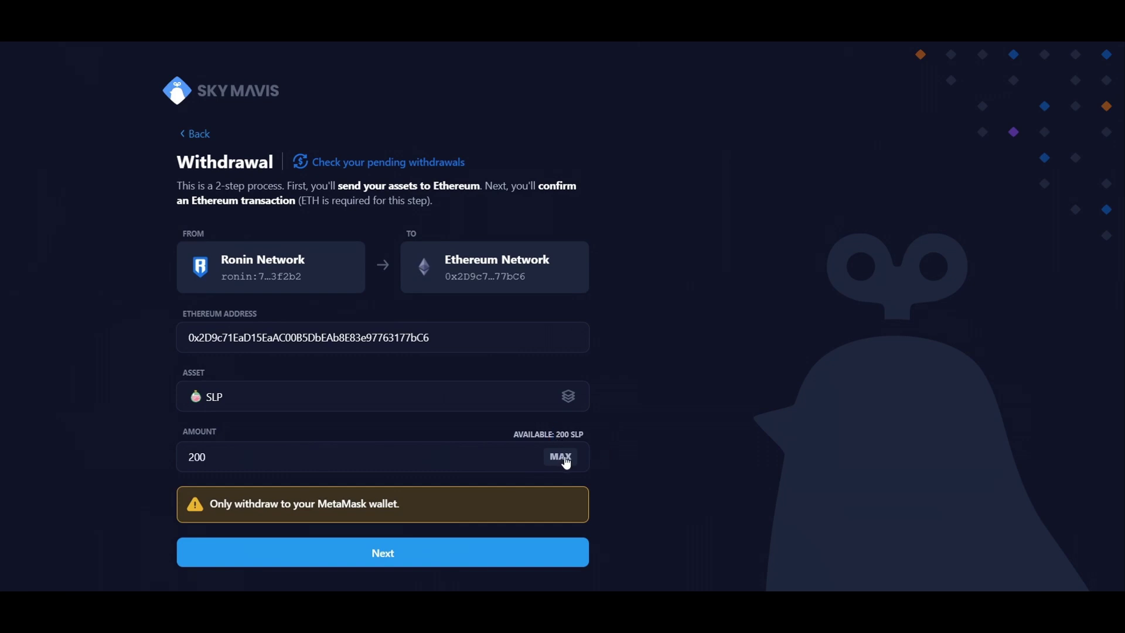
{"action": "left_click", "coordinate": [425, 554]}
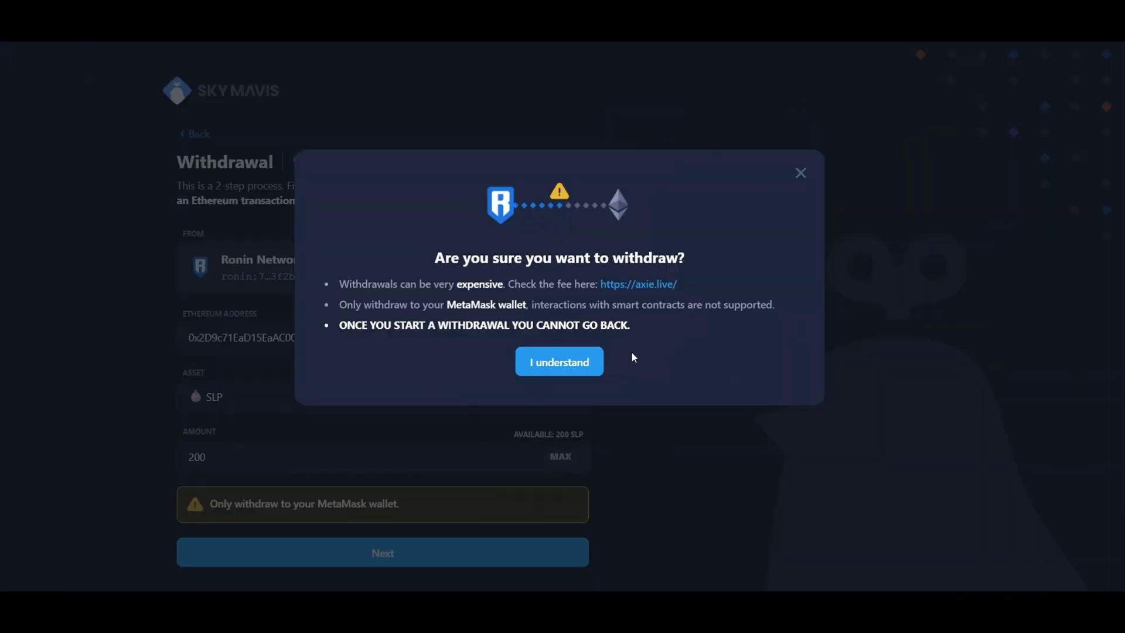
{"action": "left_click", "coordinate": [583, 361]}
{"action": "left_click", "coordinate": [578, 386]}
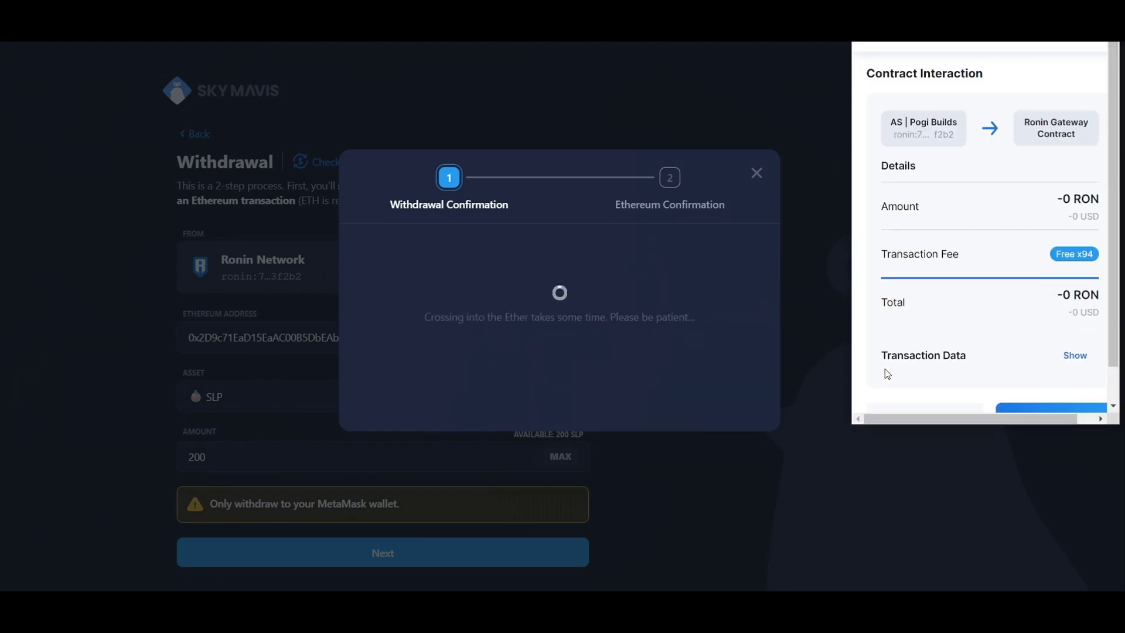
Step: Approve the gateway contract transaction, then review the earlier ETH send's 0.005858 ETH gas fee
{"action": "scroll", "coordinate": [914, 369], "scroll_direction": "down", "scroll_amount": 2}
{"action": "left_click", "coordinate": [1053, 380]}
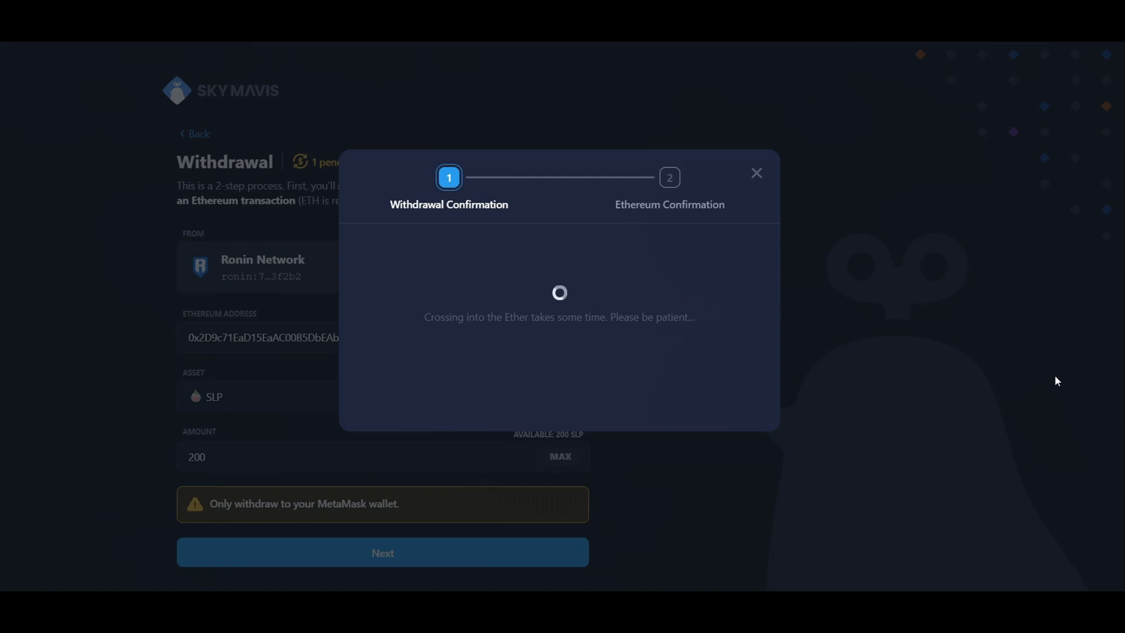
{"action": "left_click", "coordinate": [953, 41]}
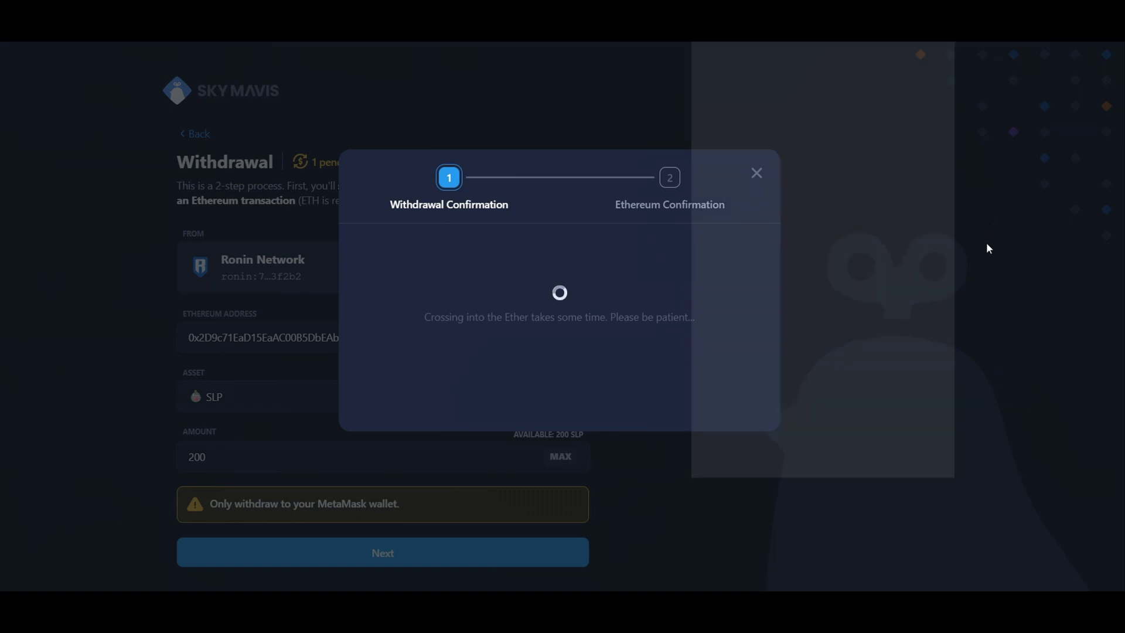
{"action": "left_click", "coordinate": [895, 339]}
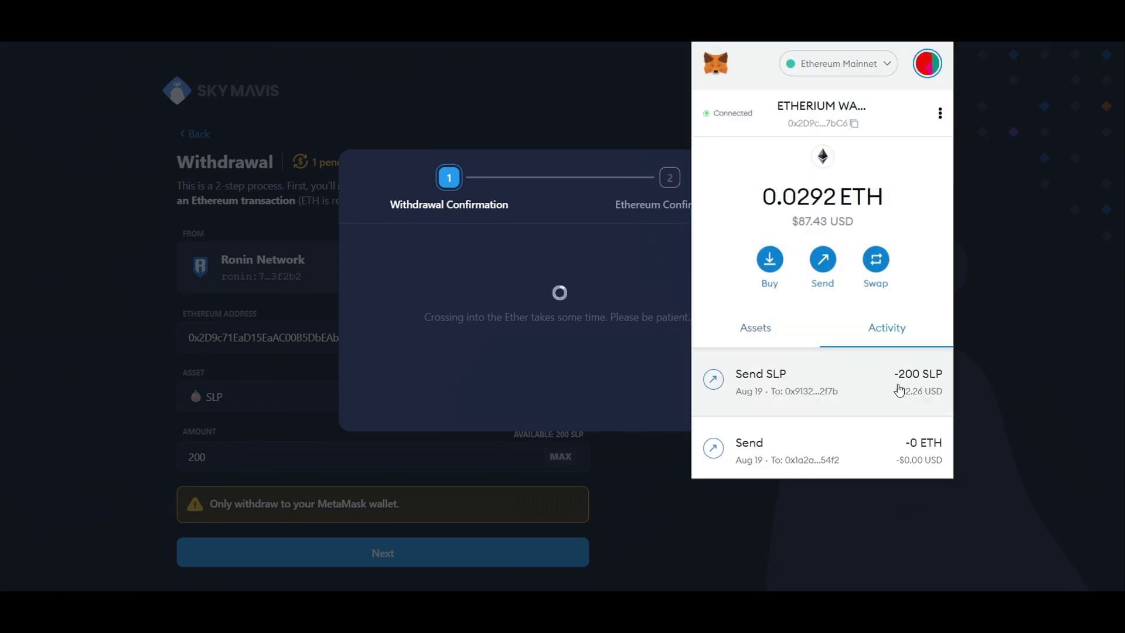
{"action": "scroll", "coordinate": [897, 389], "scroll_direction": "down", "scroll_amount": 2}
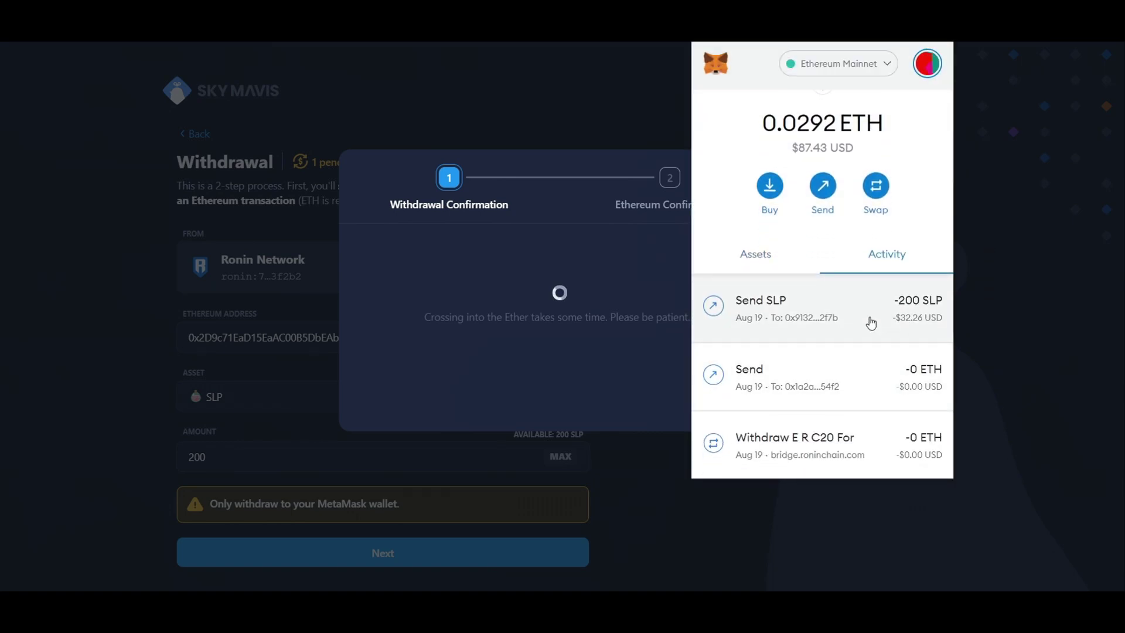
{"action": "left_click", "coordinate": [866, 381]}
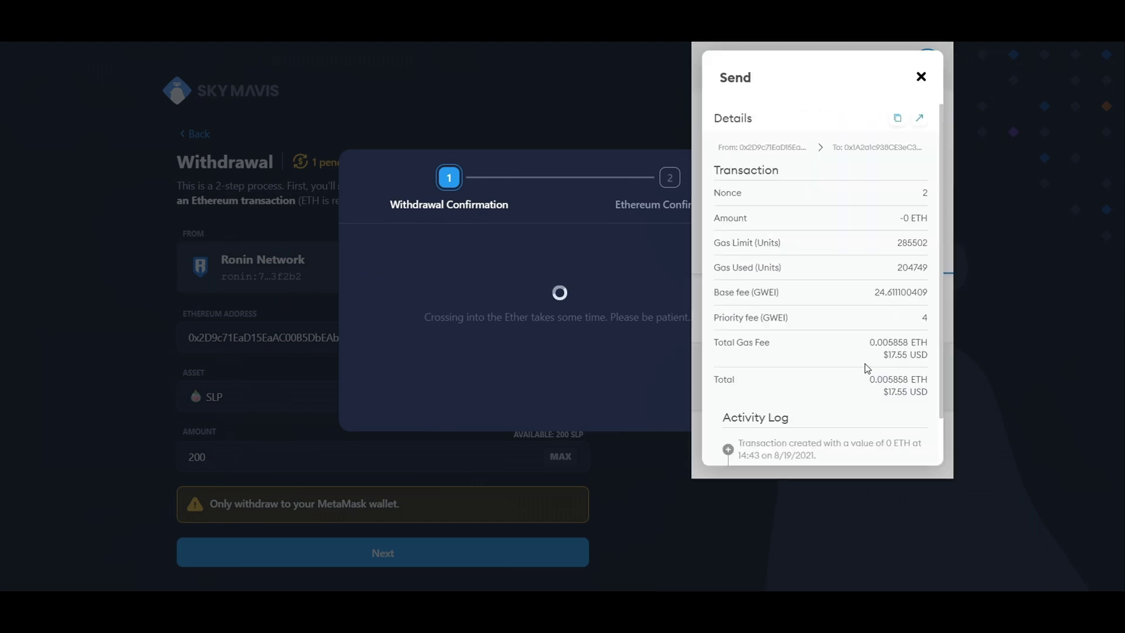
{"action": "scroll", "coordinate": [896, 407], "scroll_direction": "down", "scroll_amount": 2}
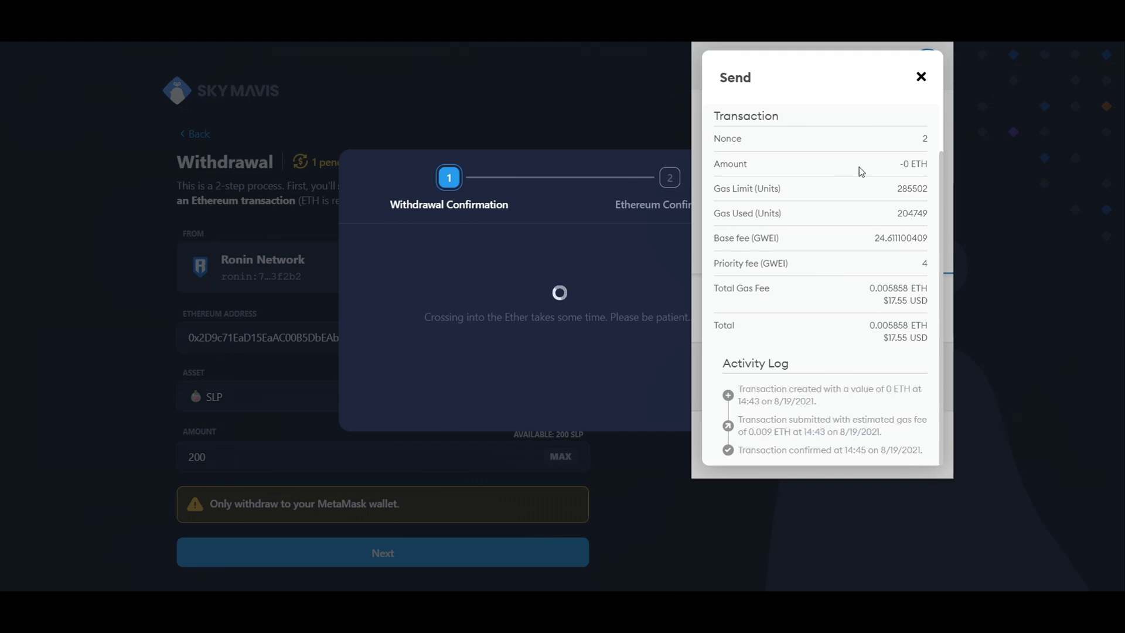
{"action": "left_click", "coordinate": [922, 79]}
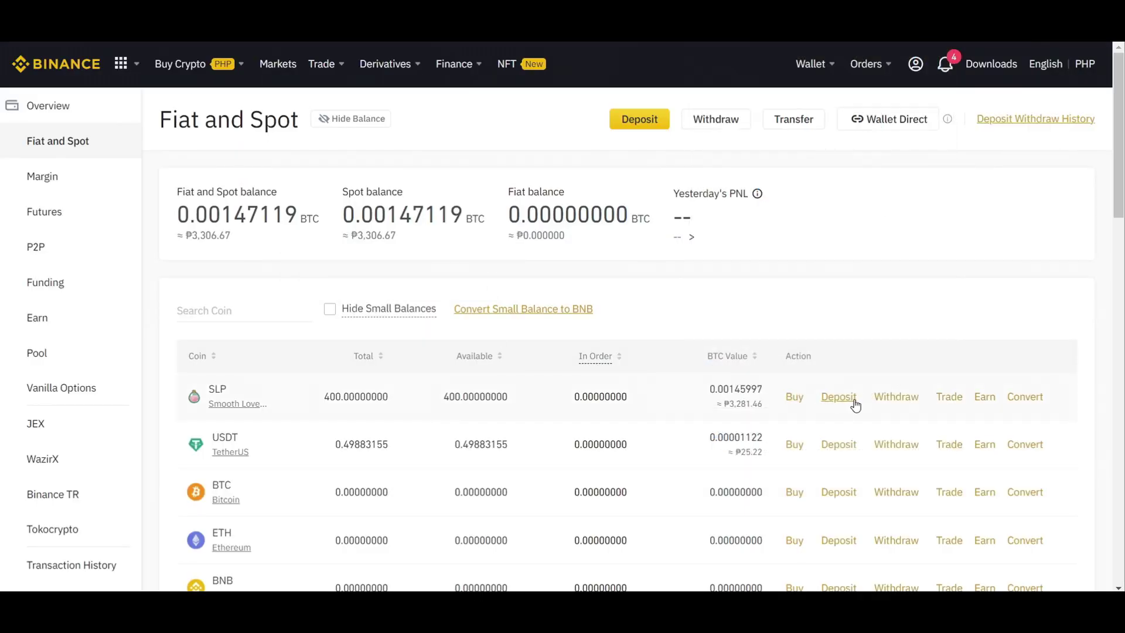
Step: Open the SLP deposit page, check its networks, and view Recent Deposits showing the 200 SLP deposits
{"action": "left_click", "coordinate": [850, 400]}
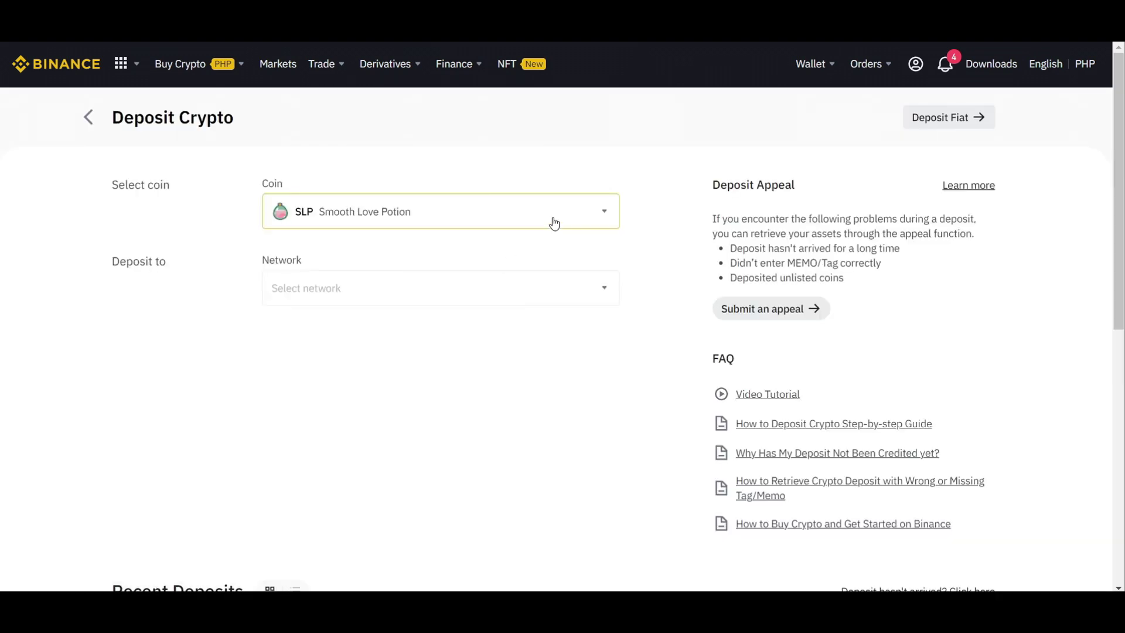
{"action": "left_click", "coordinate": [502, 290]}
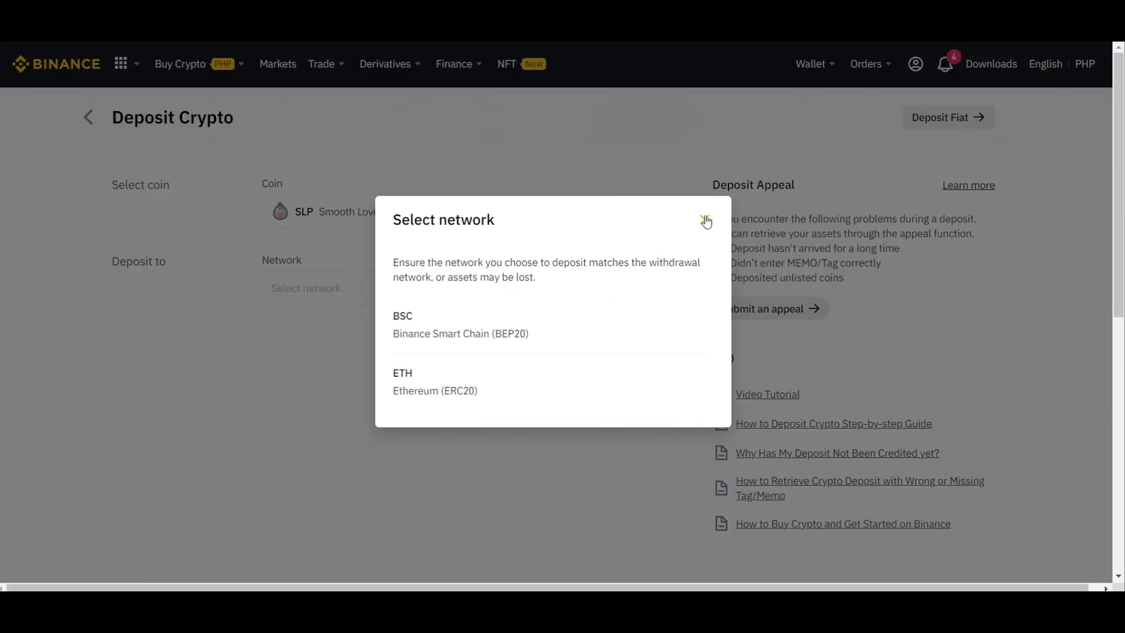
{"action": "left_click", "coordinate": [704, 220]}
{"action": "scroll", "coordinate": [545, 316], "scroll_direction": "down", "scroll_amount": 5}
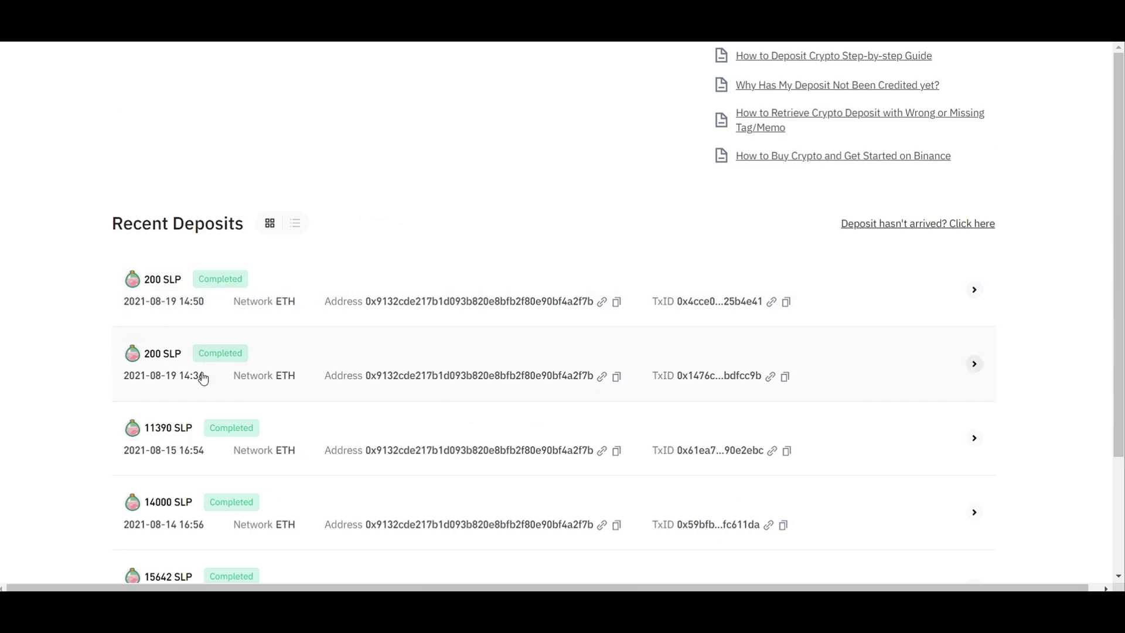
{"action": "mouse_move", "coordinate": [220, 353]}
Step: Review the earlier 'Withdraw ERC20 For' transaction's 0.005249 ETH gas fee, then close MetaMask
{"action": "scroll", "coordinate": [905, 340], "scroll_direction": "down", "scroll_amount": 3}
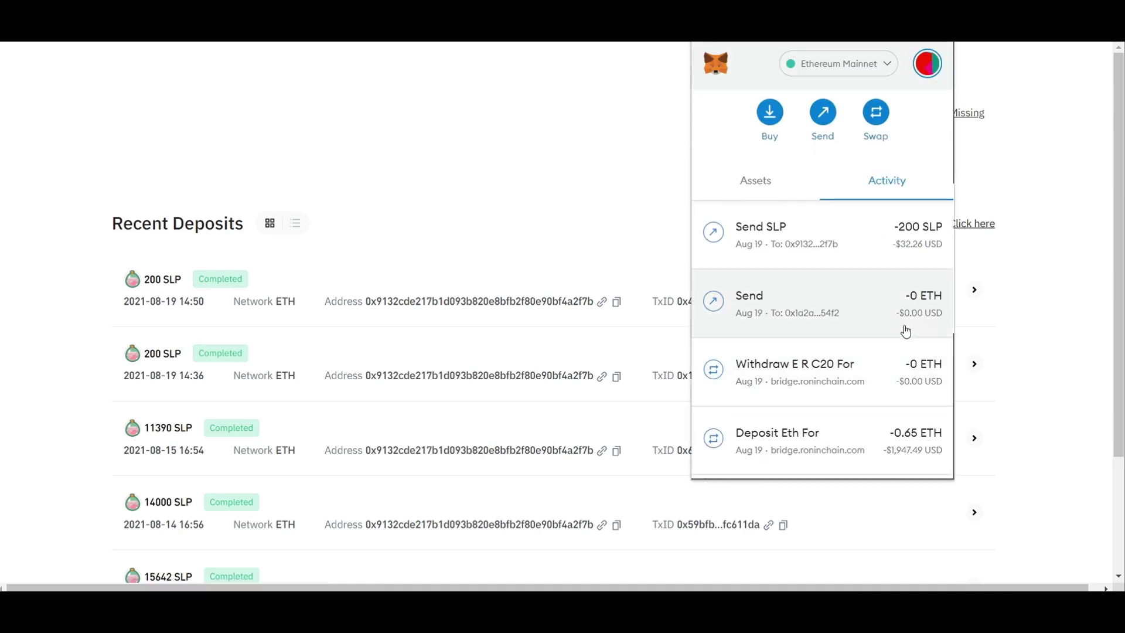
{"action": "scroll", "coordinate": [902, 328], "scroll_direction": "down", "scroll_amount": 2}
{"action": "left_click", "coordinate": [874, 317]}
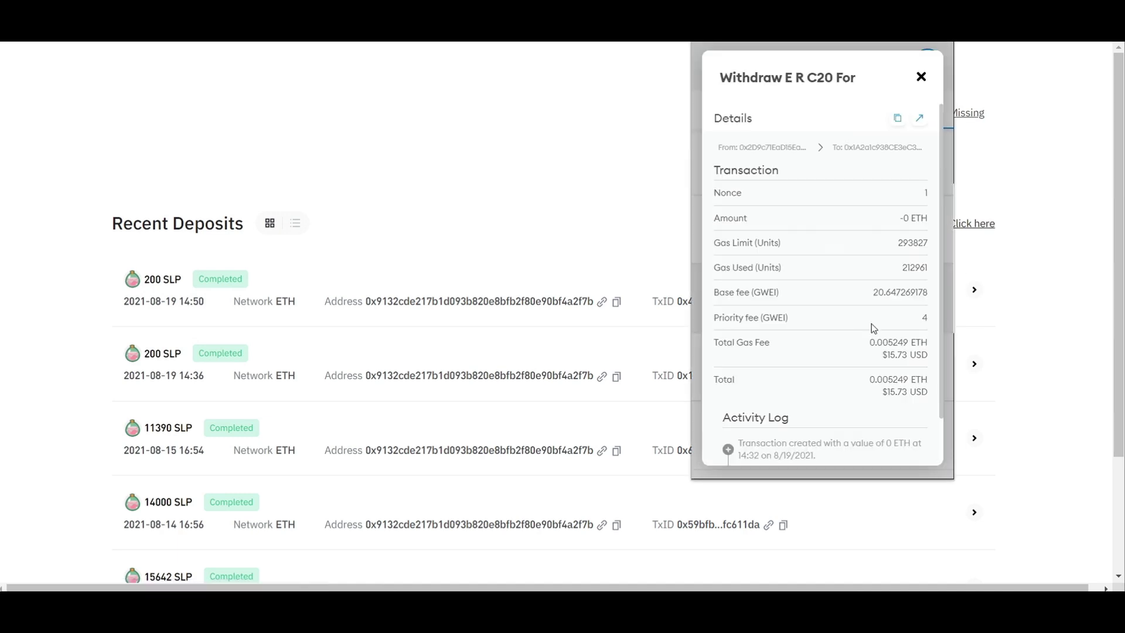
{"action": "scroll", "coordinate": [894, 371], "scroll_direction": "down", "scroll_amount": 2}
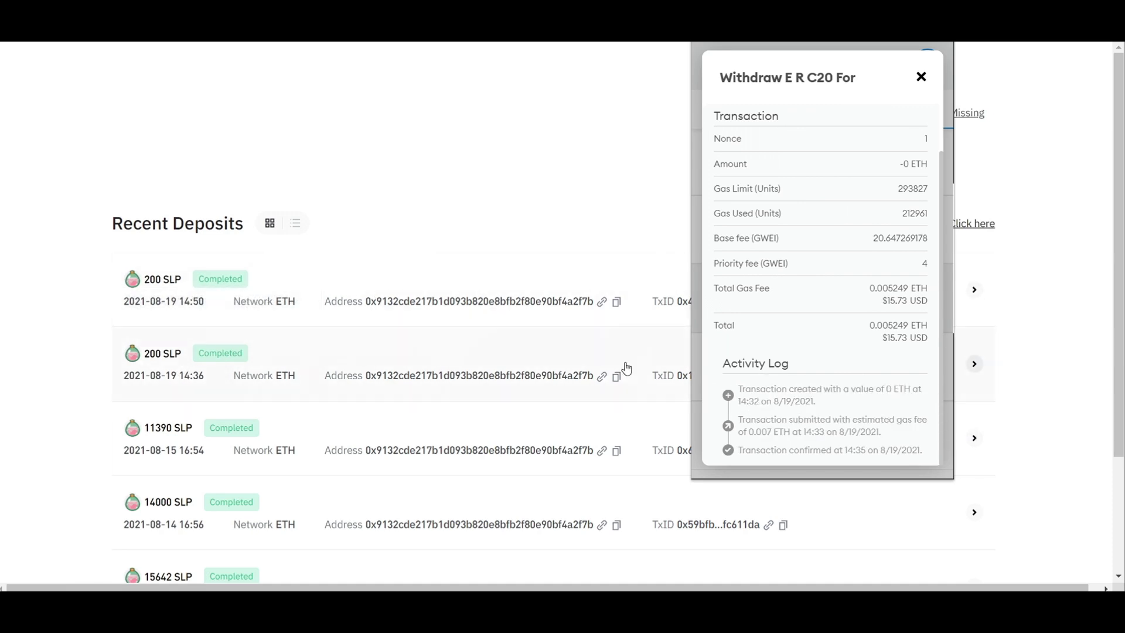
{"action": "left_click", "coordinate": [920, 77]}
{"action": "left_click", "coordinate": [962, 100]}
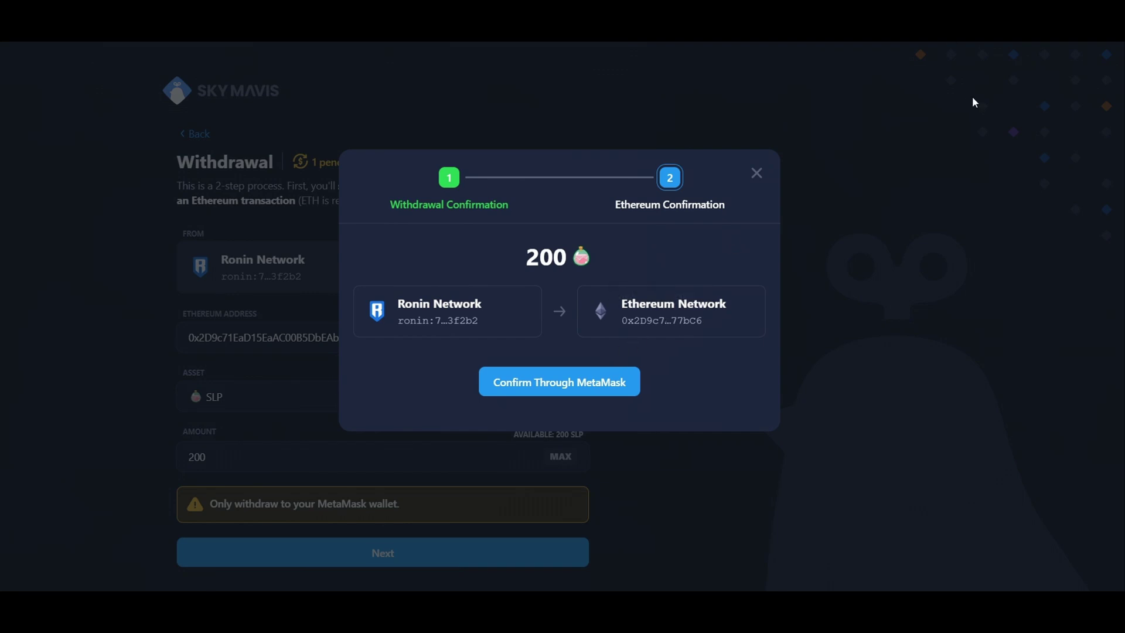
Step: Confirm the 200 SLP withdrawal's Ethereum step in MetaMask with a $17.05 gas fee
{"action": "left_click", "coordinate": [613, 387]}
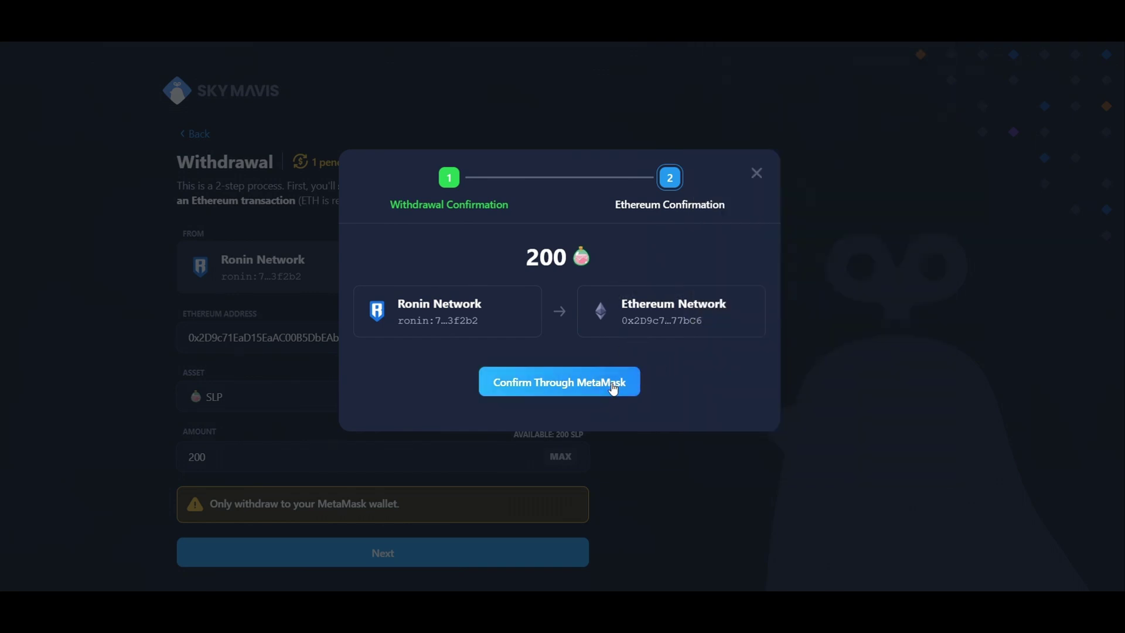
{"action": "left_click", "coordinate": [582, 383]}
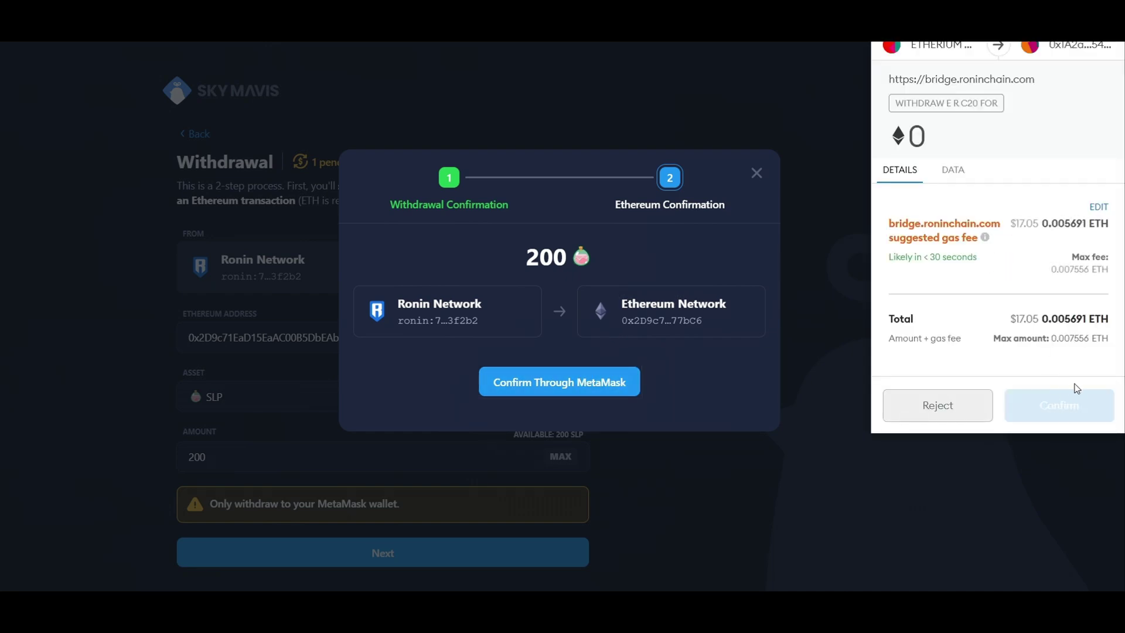
{"action": "left_click", "coordinate": [1050, 404]}
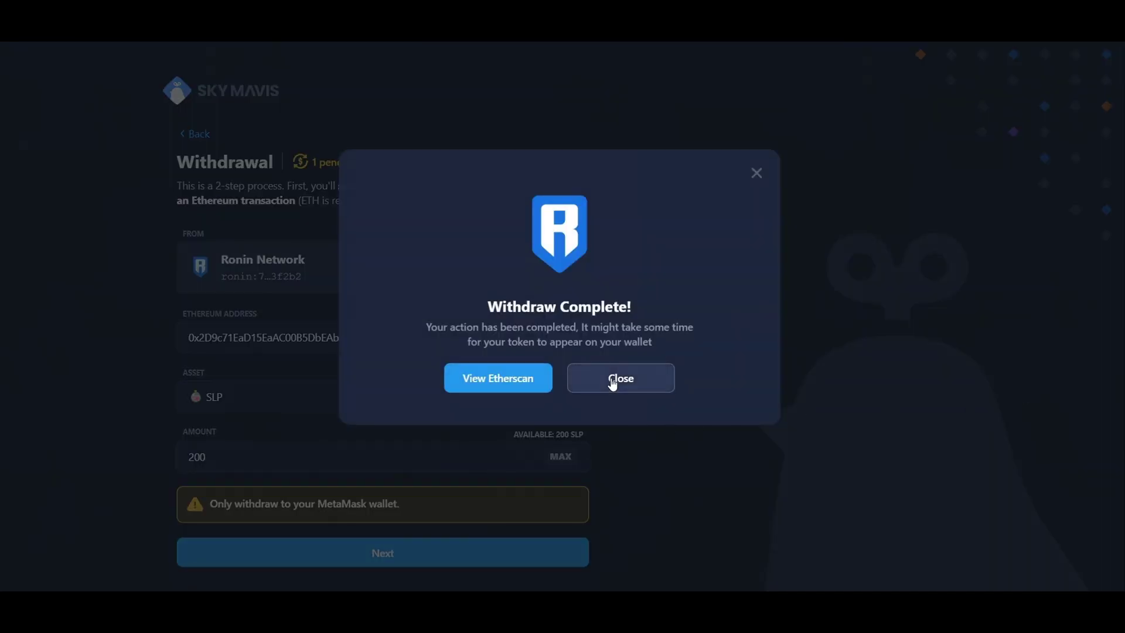
{"action": "left_click", "coordinate": [612, 382]}
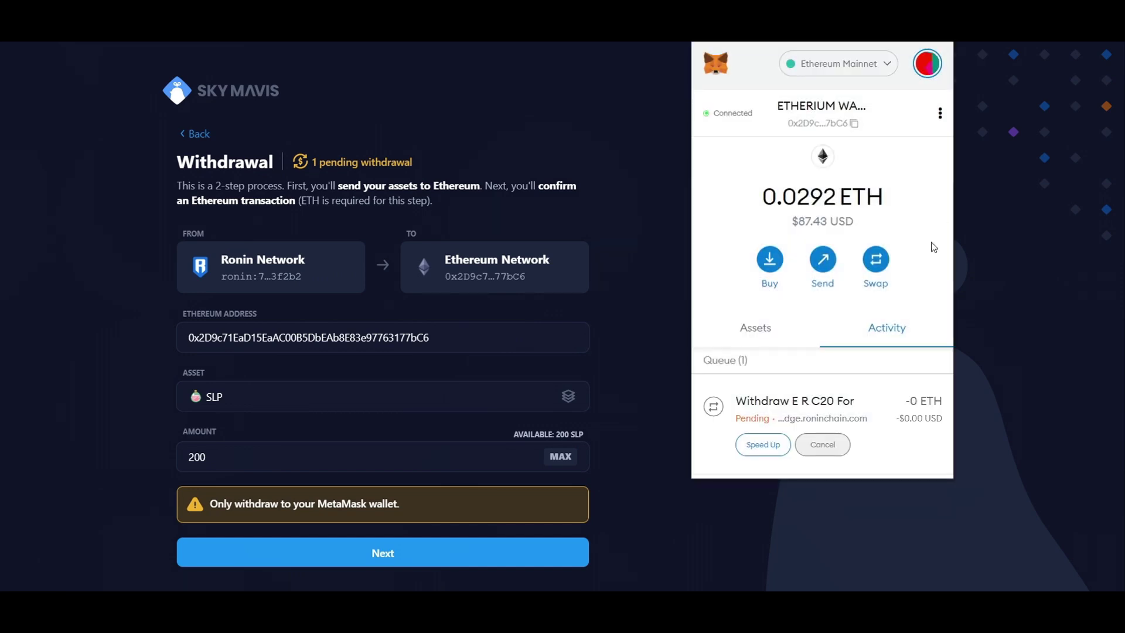
{"action": "scroll", "coordinate": [883, 349], "scroll_direction": "down", "scroll_amount": 2}
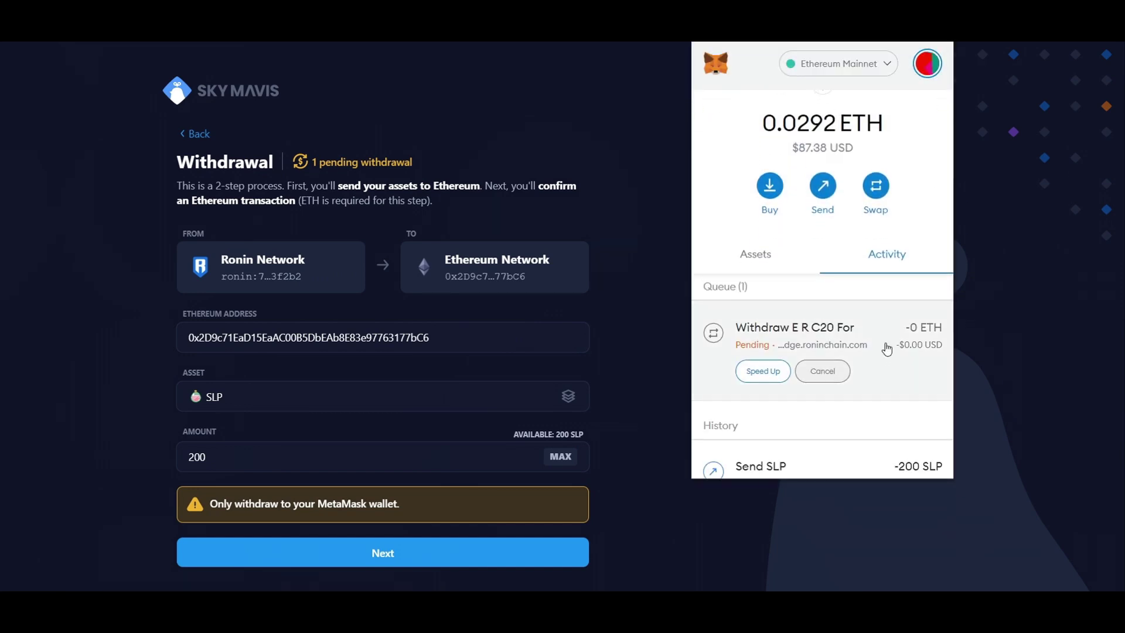
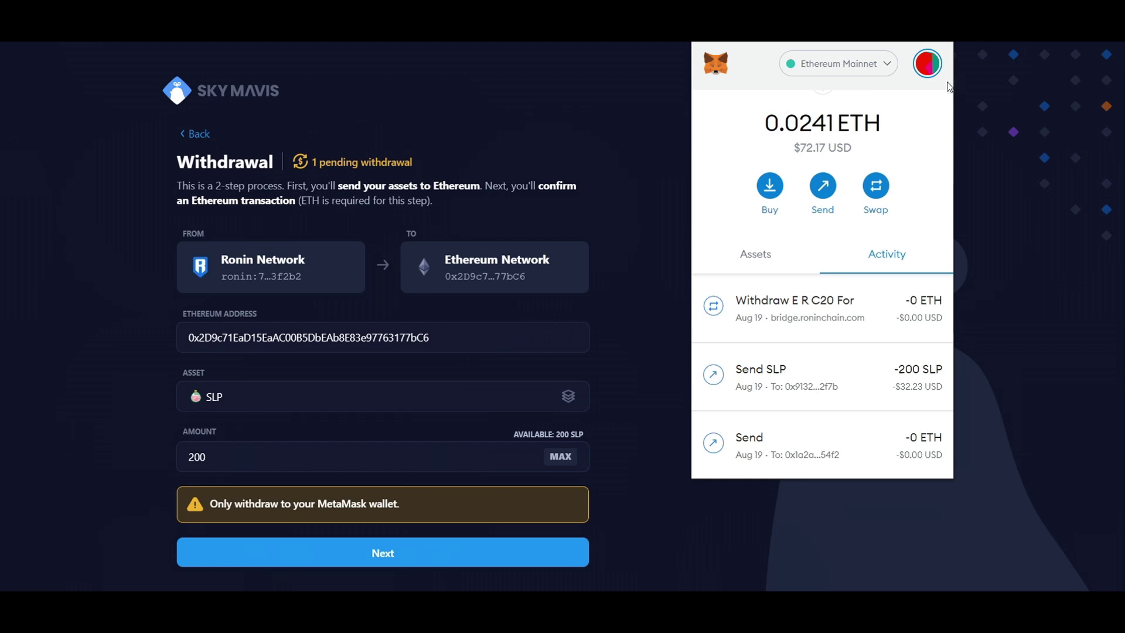
Step: Open the Withdraw ERC20 transaction's details and select its $15.21 total gas fee
{"action": "left_click", "coordinate": [871, 321]}
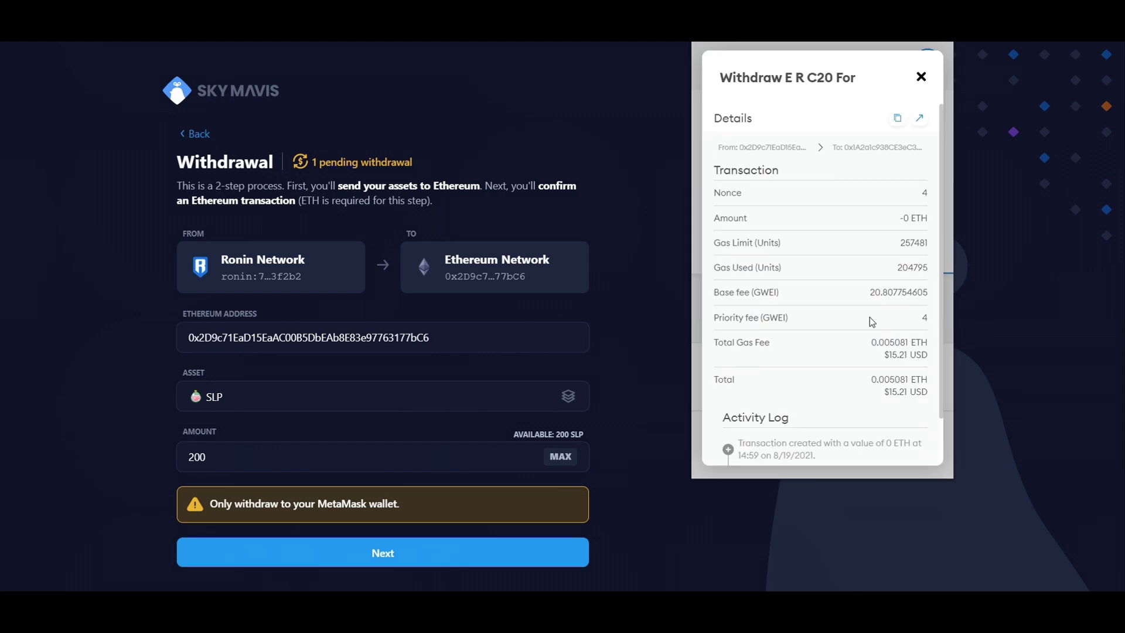
{"action": "double_click", "coordinate": [893, 390]}
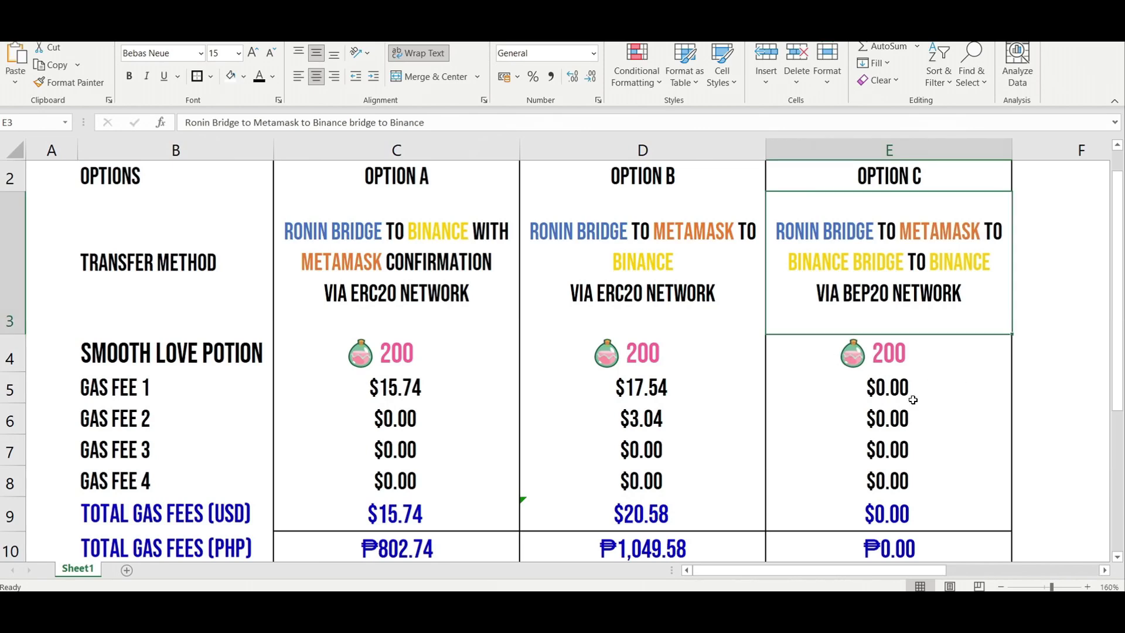
Step: Enter 15.21 in E5 as Option C's Gas Fee 1 and check the updated totals
{"action": "left_click", "coordinate": [916, 398]}
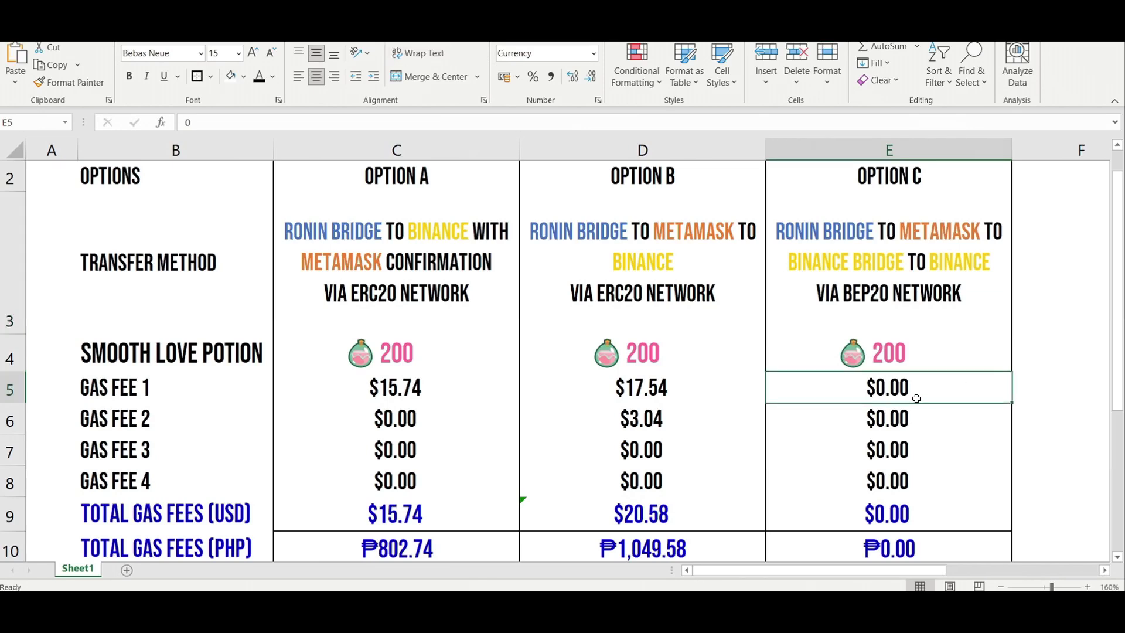
{"action": "type", "text": "15.21"}
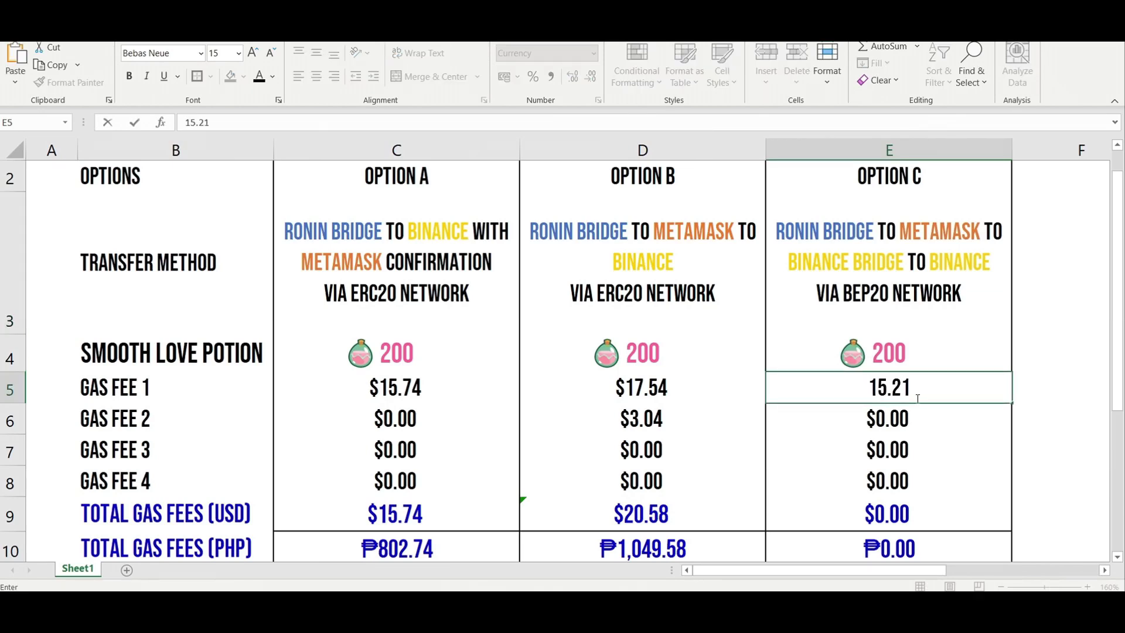
{"action": "key", "text": "Return"}
{"action": "scroll", "coordinate": [925, 392], "scroll_direction": "down", "scroll_amount": 1}
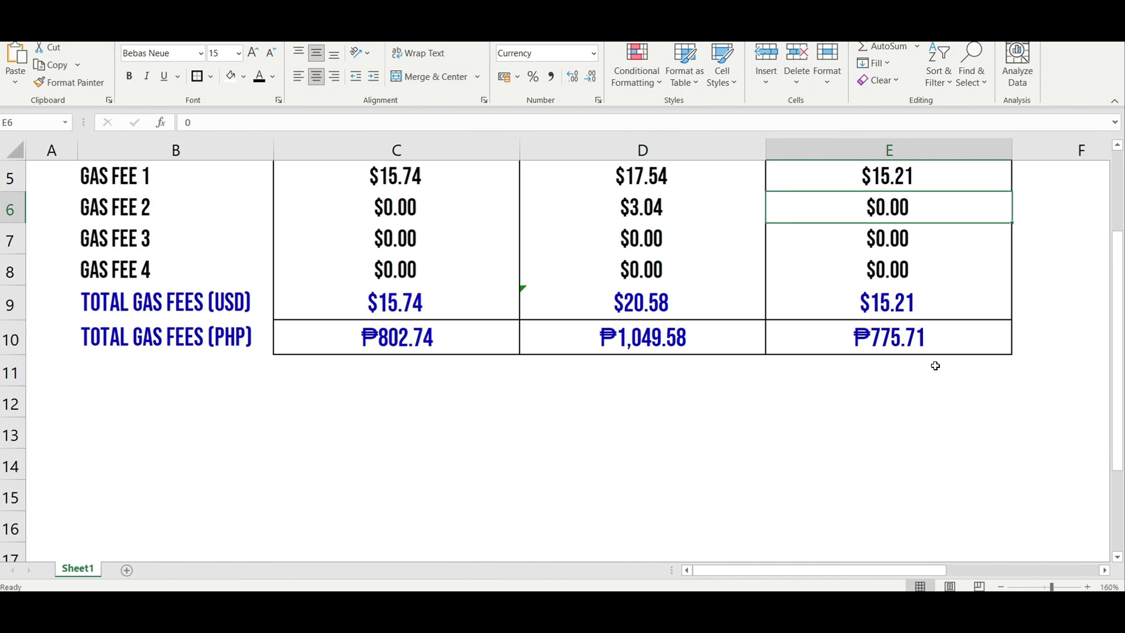
{"action": "scroll", "coordinate": [935, 366], "scroll_direction": "up", "scroll_amount": 1}
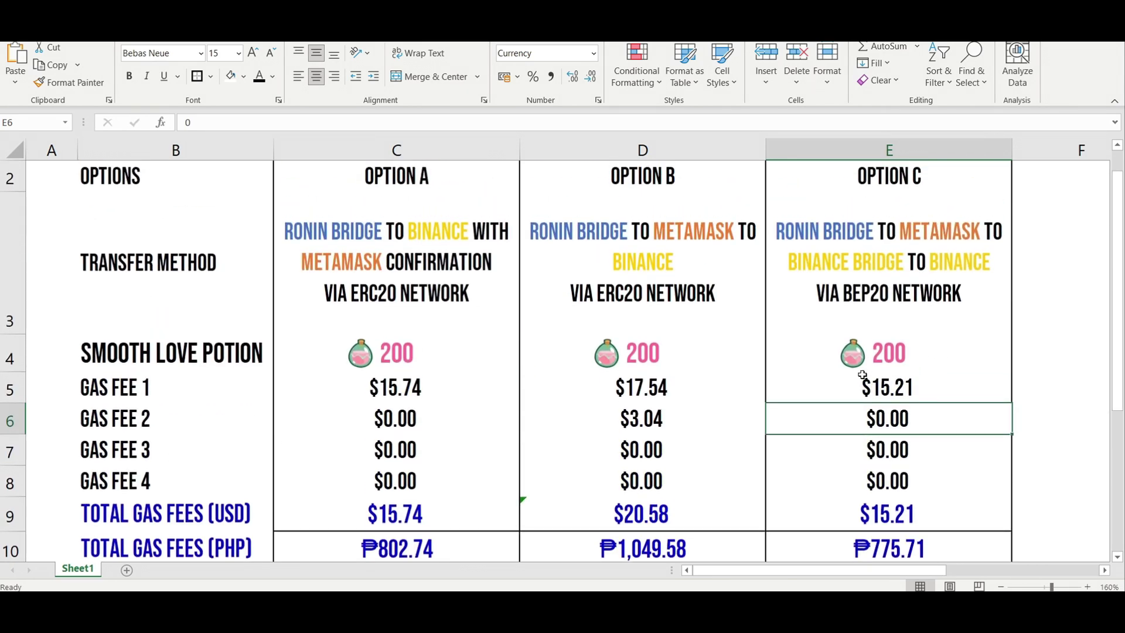
{"action": "scroll", "coordinate": [862, 375], "scroll_direction": "down", "scroll_amount": 1}
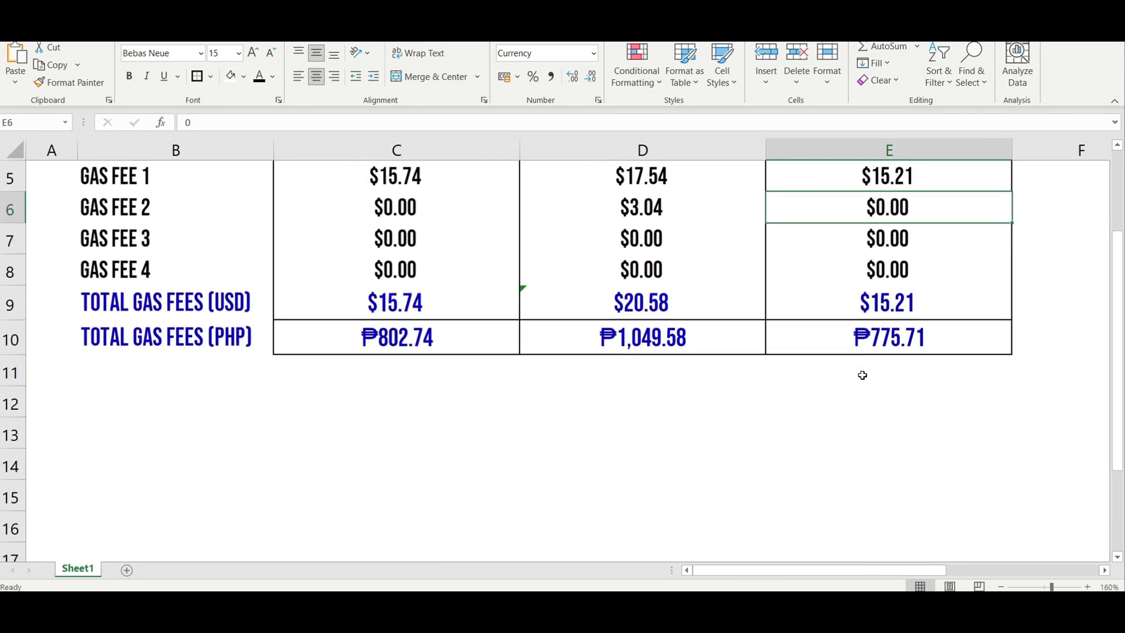
{"action": "scroll", "coordinate": [862, 376], "scroll_direction": "up", "scroll_amount": 1}
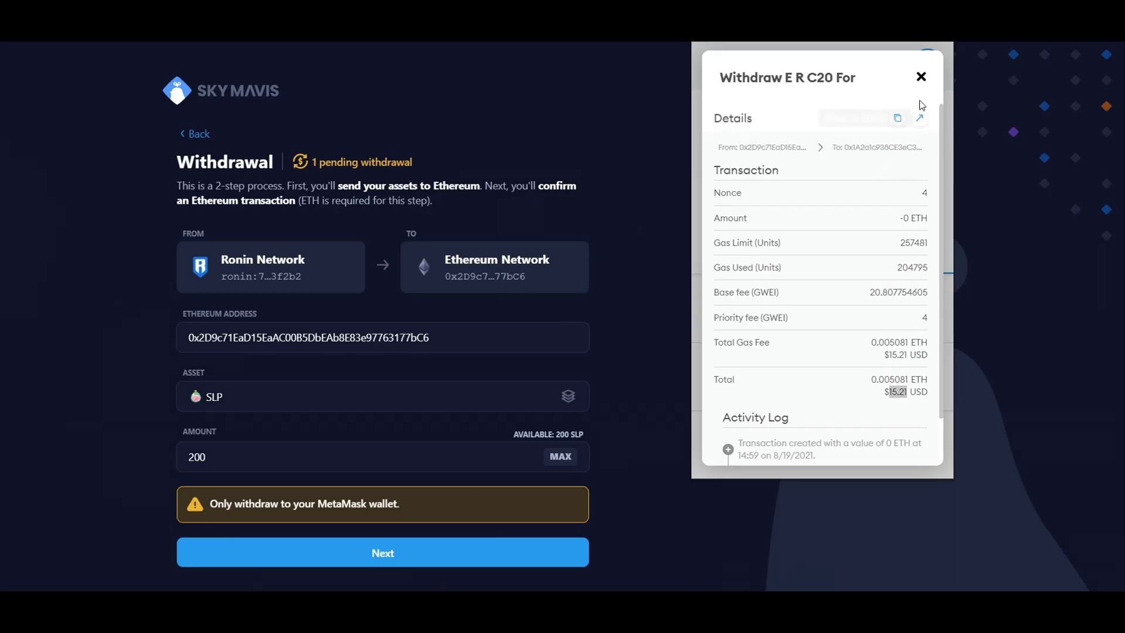
Step: Close the transaction details and view the wallet's 0.0241 ETH and 200 SLP balances
{"action": "left_click", "coordinate": [919, 79]}
{"action": "left_click", "coordinate": [772, 254]}
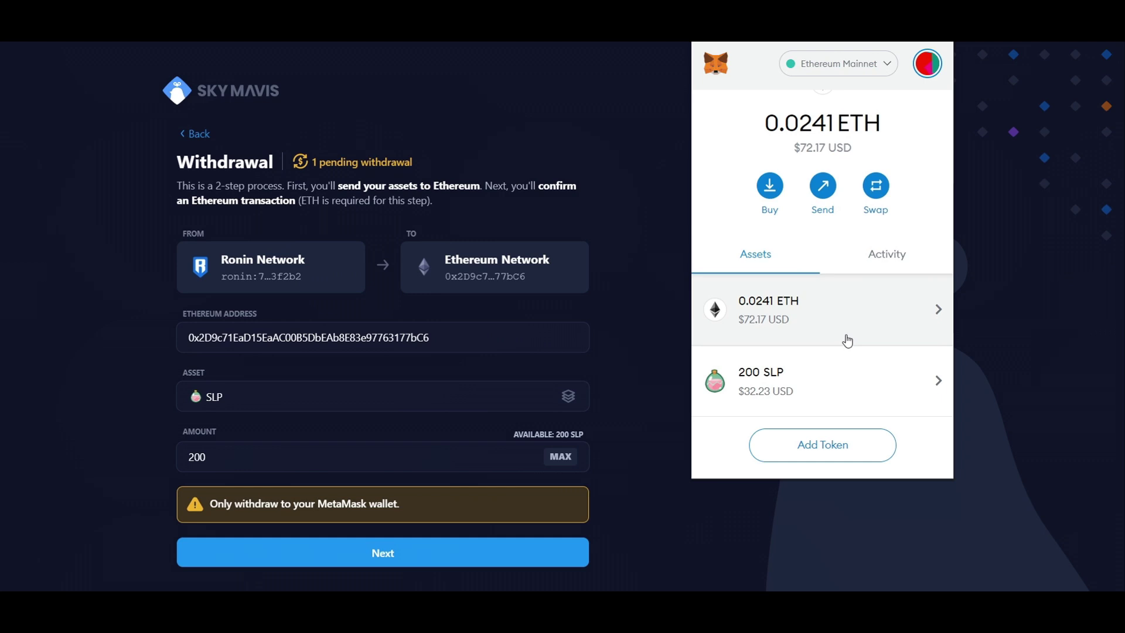
{"action": "scroll", "coordinate": [832, 345], "scroll_direction": "down", "scroll_amount": 1}
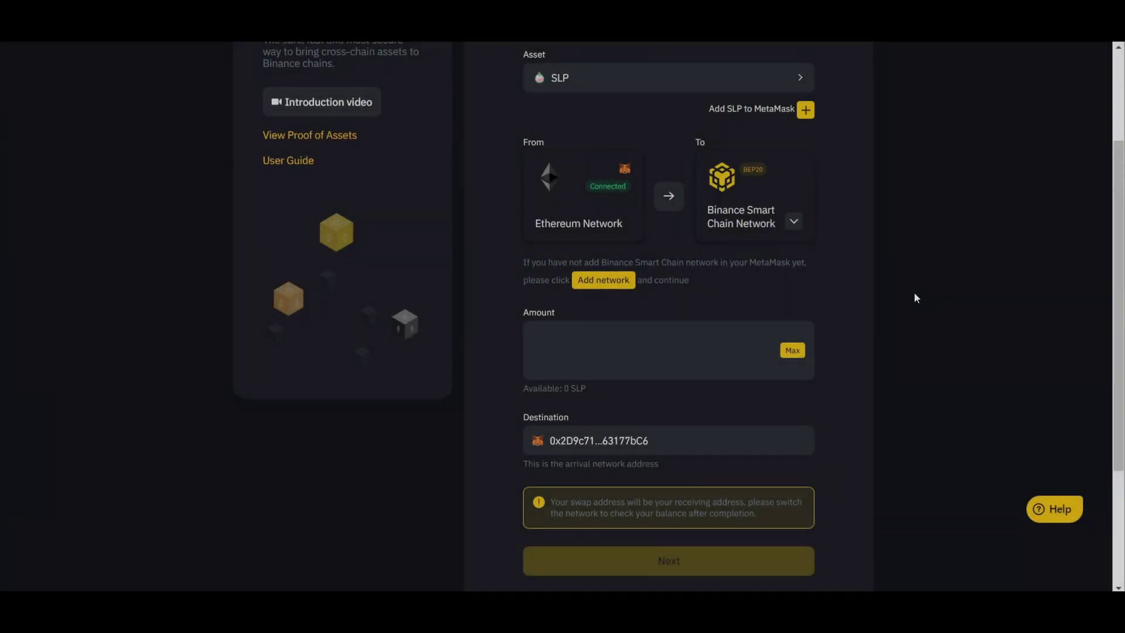
Step: On Binance Bridge, open the asset list and close it without changing the asset
{"action": "scroll", "coordinate": [915, 298], "scroll_direction": "up", "scroll_amount": 3}
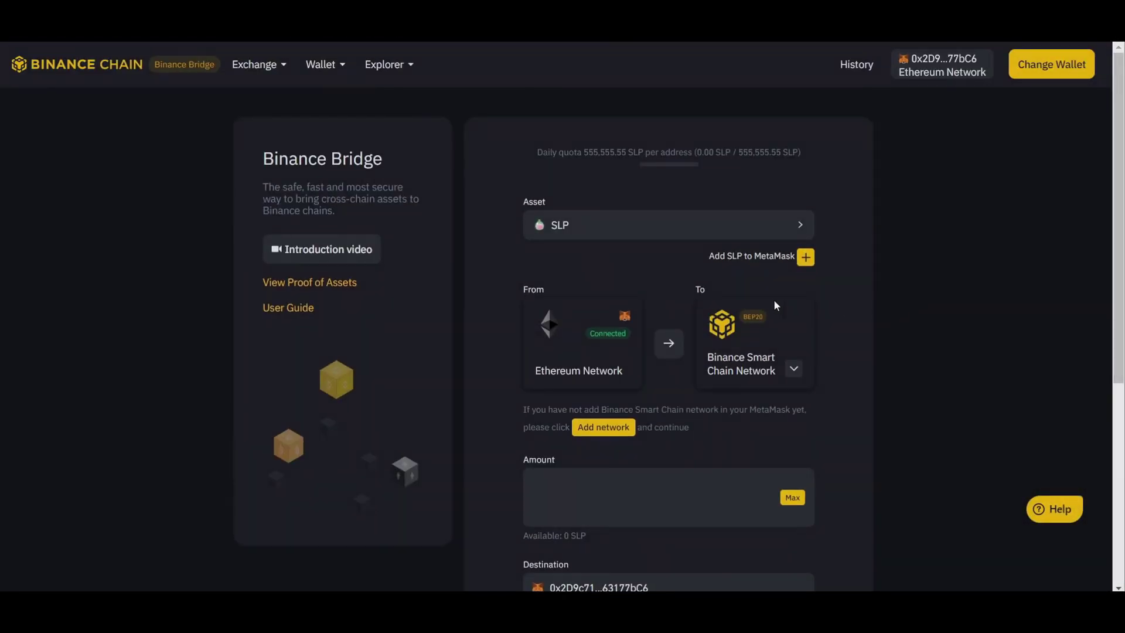
{"action": "left_click", "coordinate": [625, 234]}
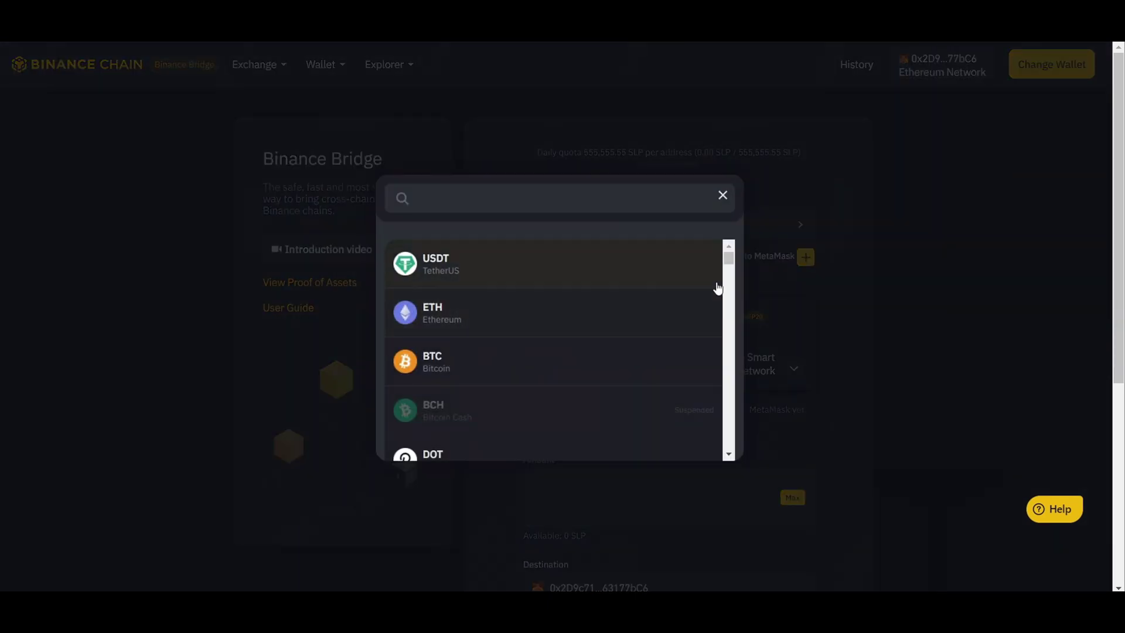
{"action": "left_click", "coordinate": [726, 201]}
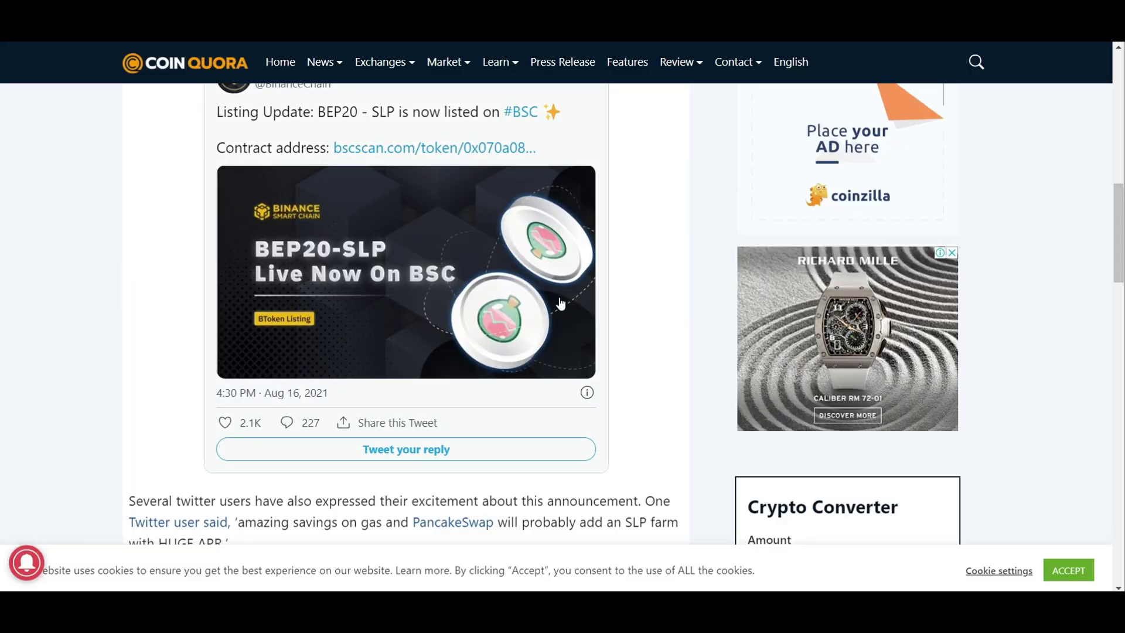
Step: Scroll through the CoinQuora article about BEP20-SLP being listed on Binance Smart Chain
{"action": "scroll", "coordinate": [624, 359], "scroll_direction": "up", "scroll_amount": 3}
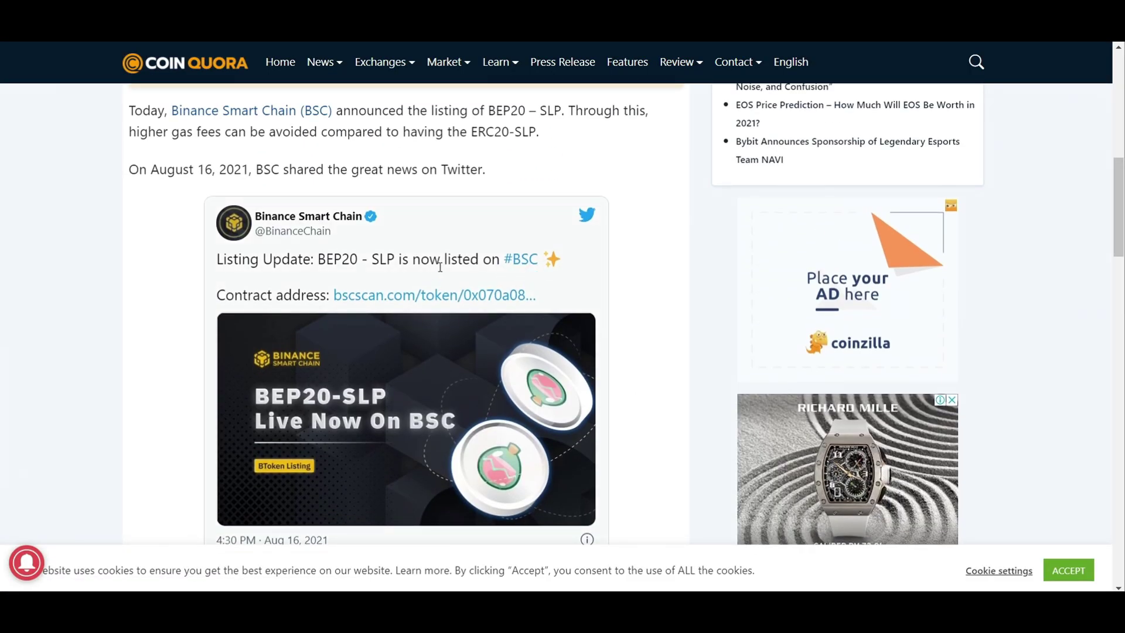
{"action": "scroll", "coordinate": [440, 264], "scroll_direction": "up", "scroll_amount": 1}
{"action": "scroll", "coordinate": [440, 269], "scroll_direction": "down", "scroll_amount": 5}
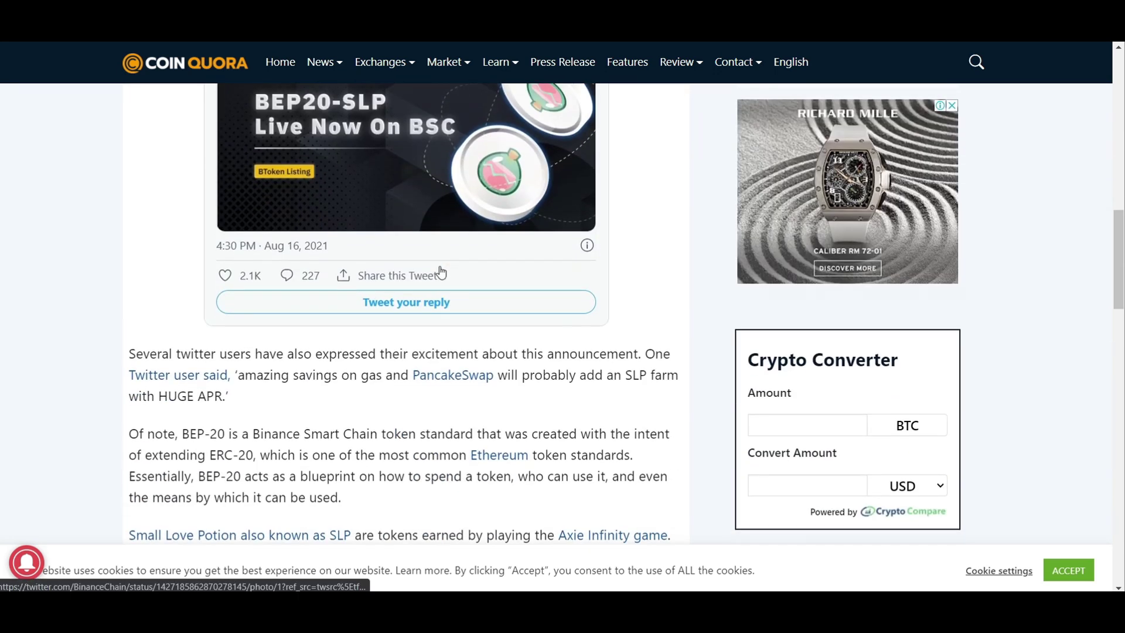
{"action": "scroll", "coordinate": [441, 272], "scroll_direction": "up", "scroll_amount": 5}
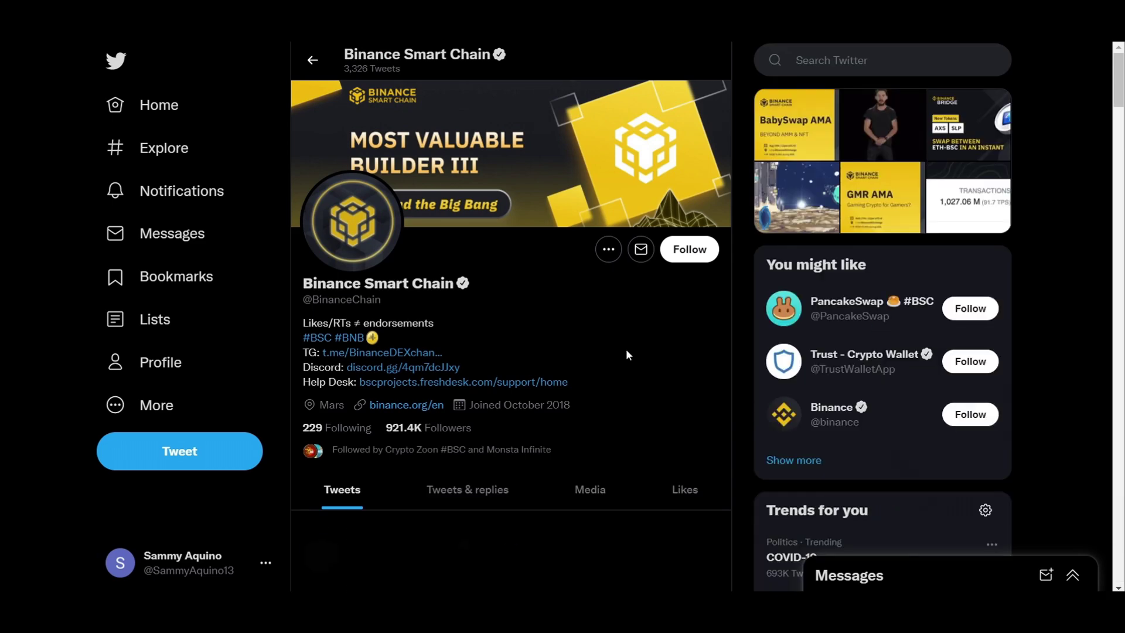
Step: Scroll the Binance Smart Chain profile to the AXS/SLP tweet and follow its binance.org/en/bridge link
{"action": "scroll", "coordinate": [625, 349], "scroll_direction": "down", "scroll_amount": 9}
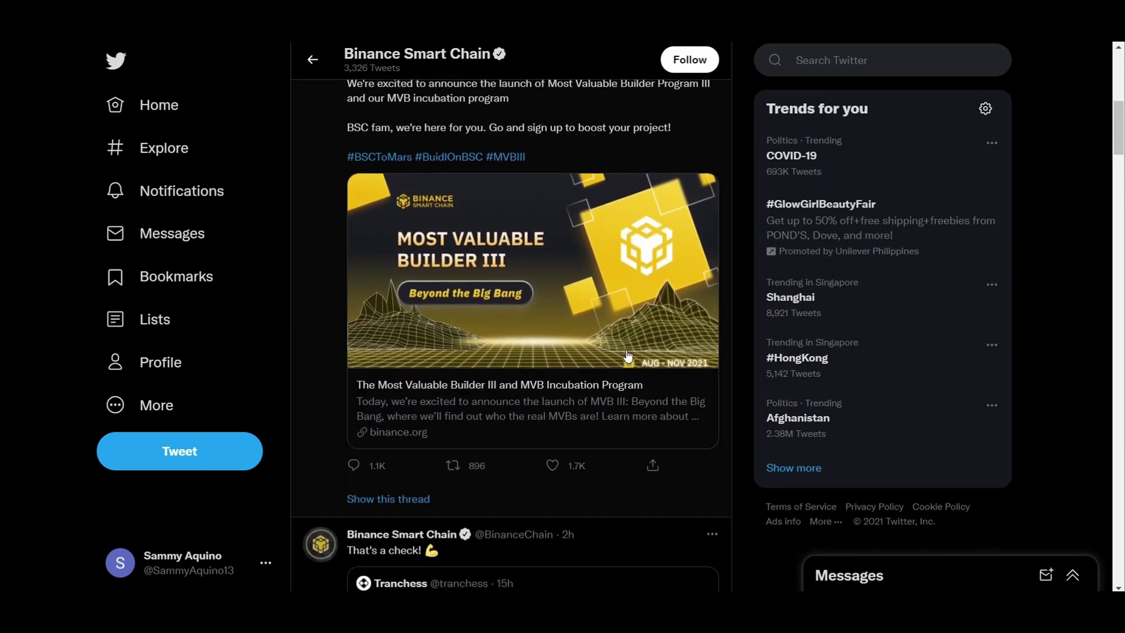
{"action": "scroll", "coordinate": [627, 355], "scroll_direction": "down", "scroll_amount": 14}
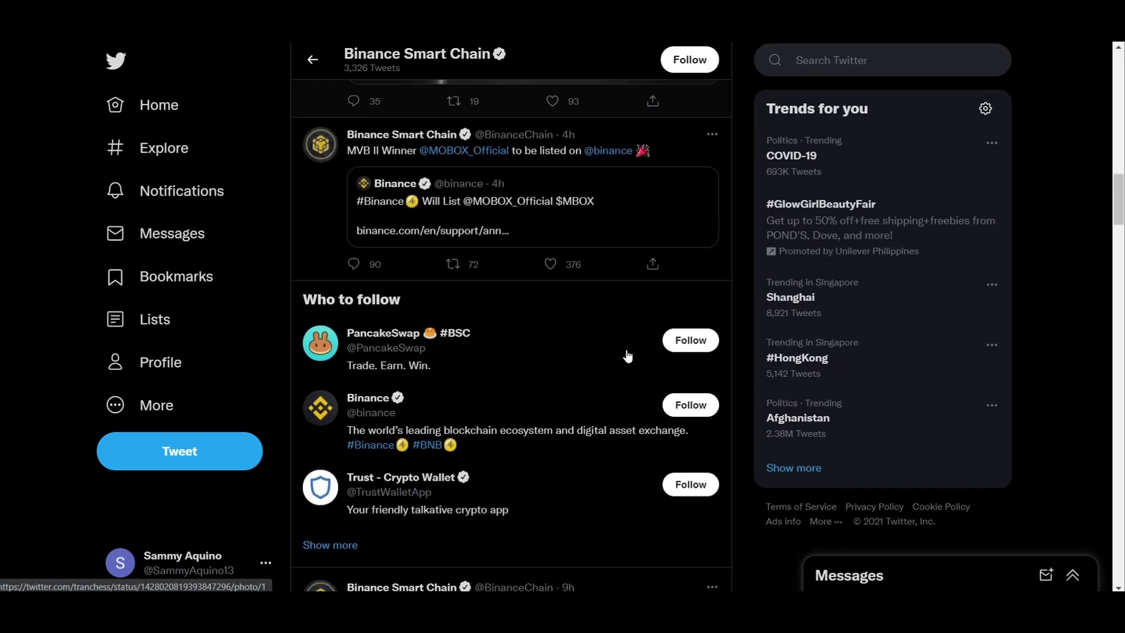
{"action": "scroll", "coordinate": [628, 355], "scroll_direction": "down", "scroll_amount": 13}
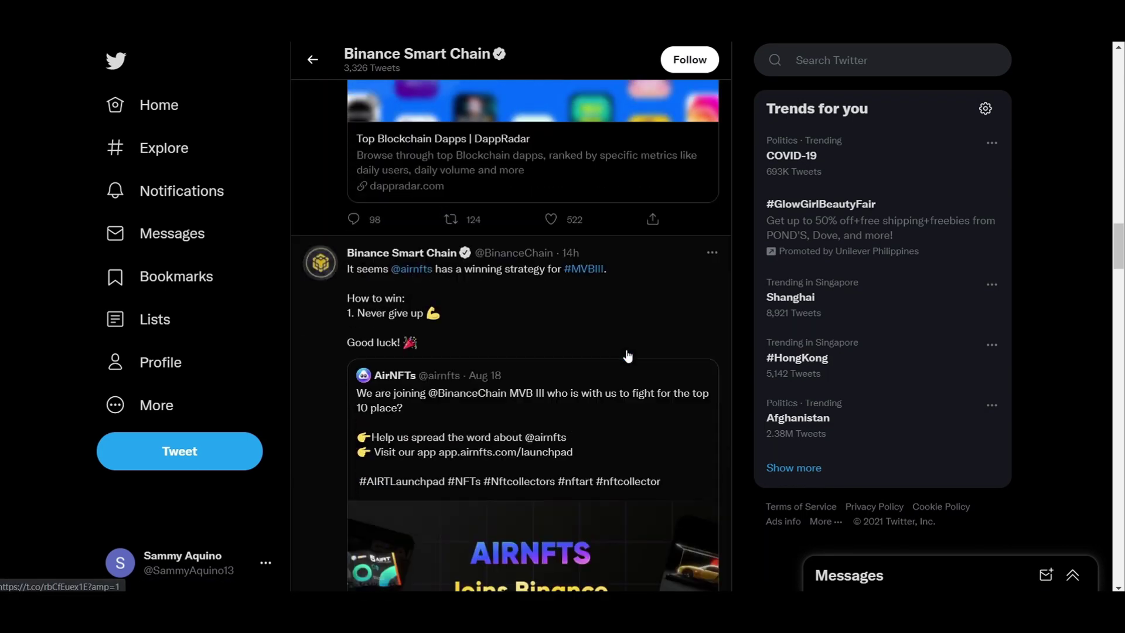
{"action": "scroll", "coordinate": [627, 356], "scroll_direction": "down", "scroll_amount": 16}
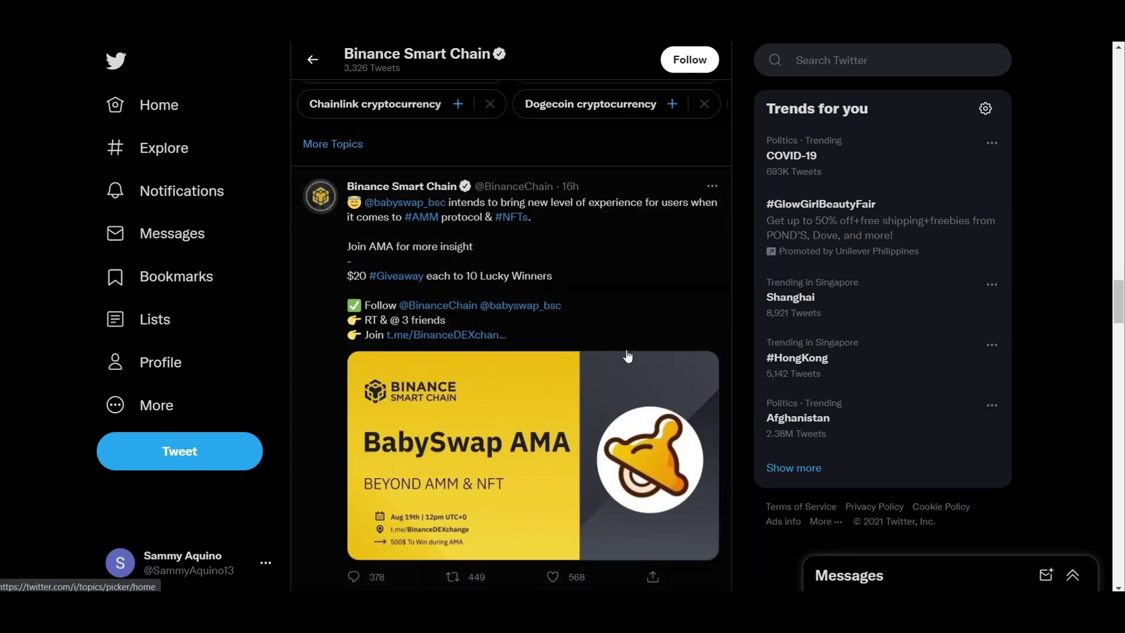
{"action": "scroll", "coordinate": [627, 355], "scroll_direction": "down", "scroll_amount": 8}
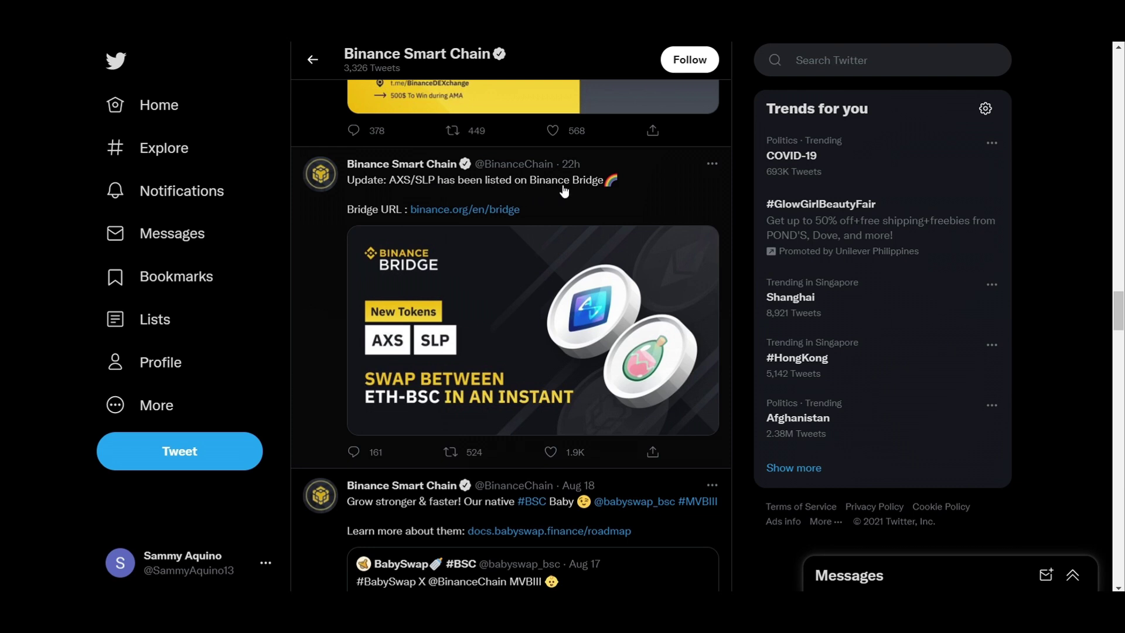
{"action": "left_click", "coordinate": [505, 210]}
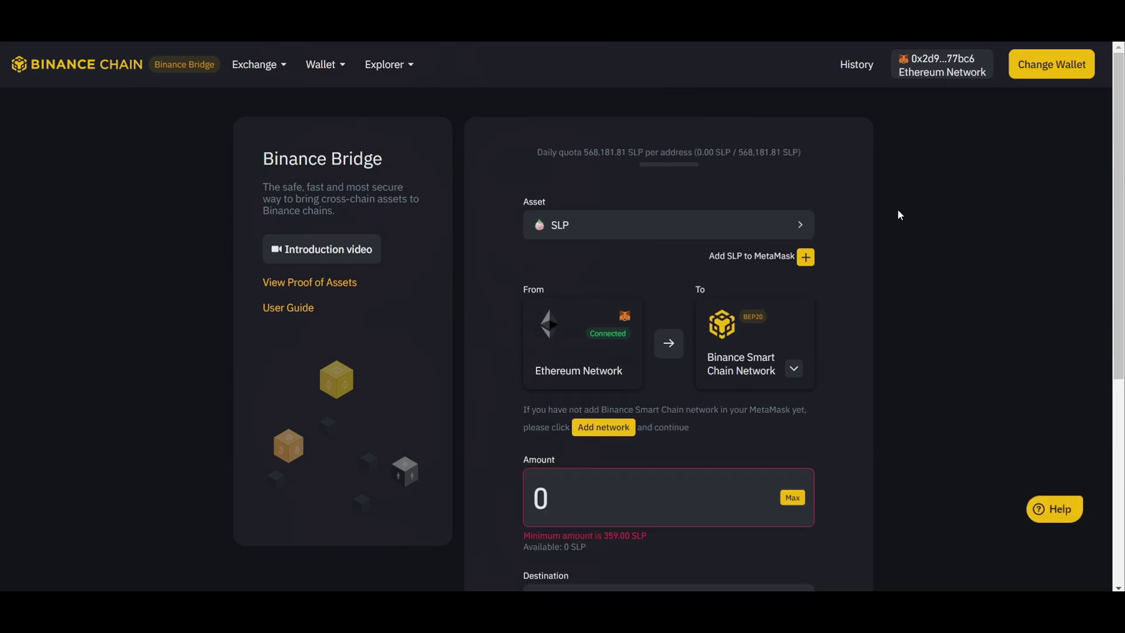
Step: Select SLP as the Binance Bridge asset, then check the MetaMask wallet balances
{"action": "left_click", "coordinate": [796, 225]}
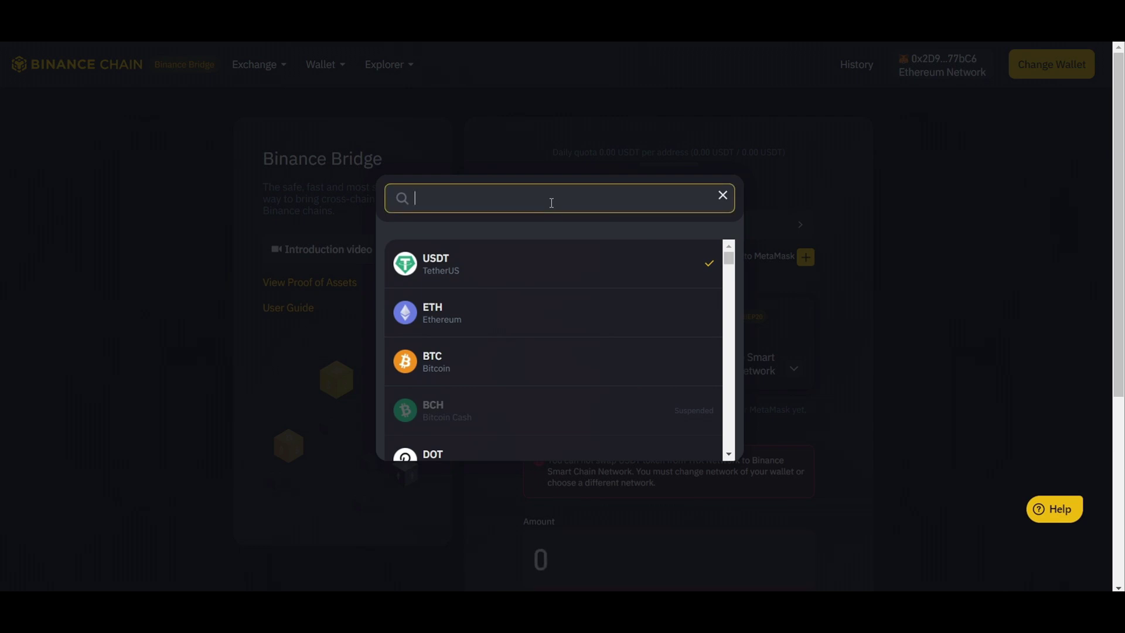
{"action": "left_click_drag", "start_coordinate": [727, 258], "coordinate": [737, 460]}
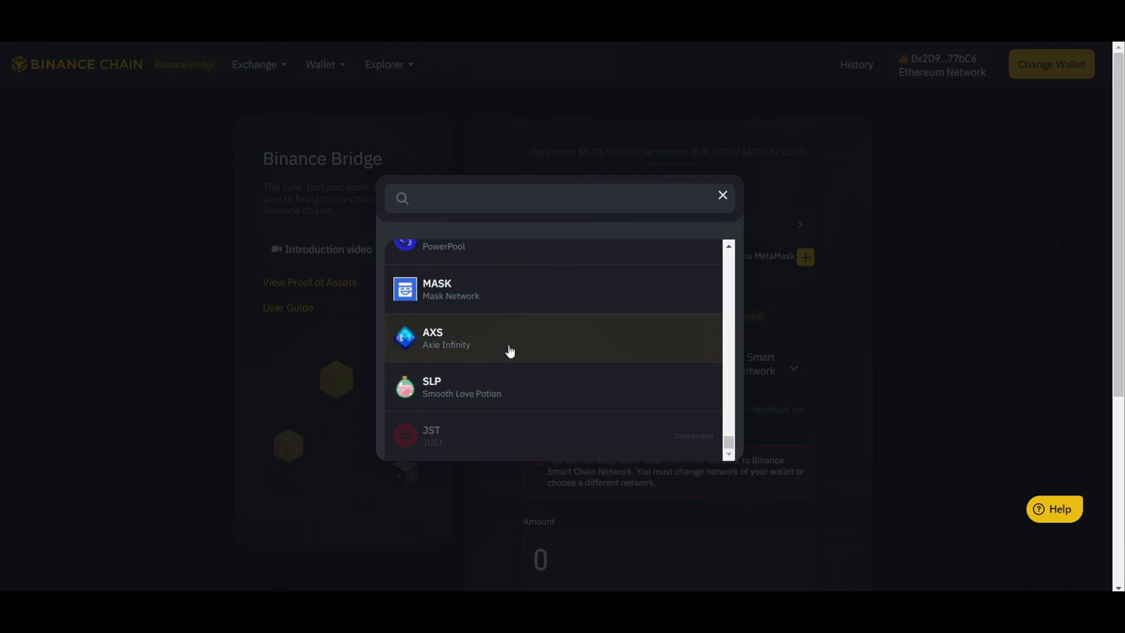
{"action": "left_click", "coordinate": [463, 403]}
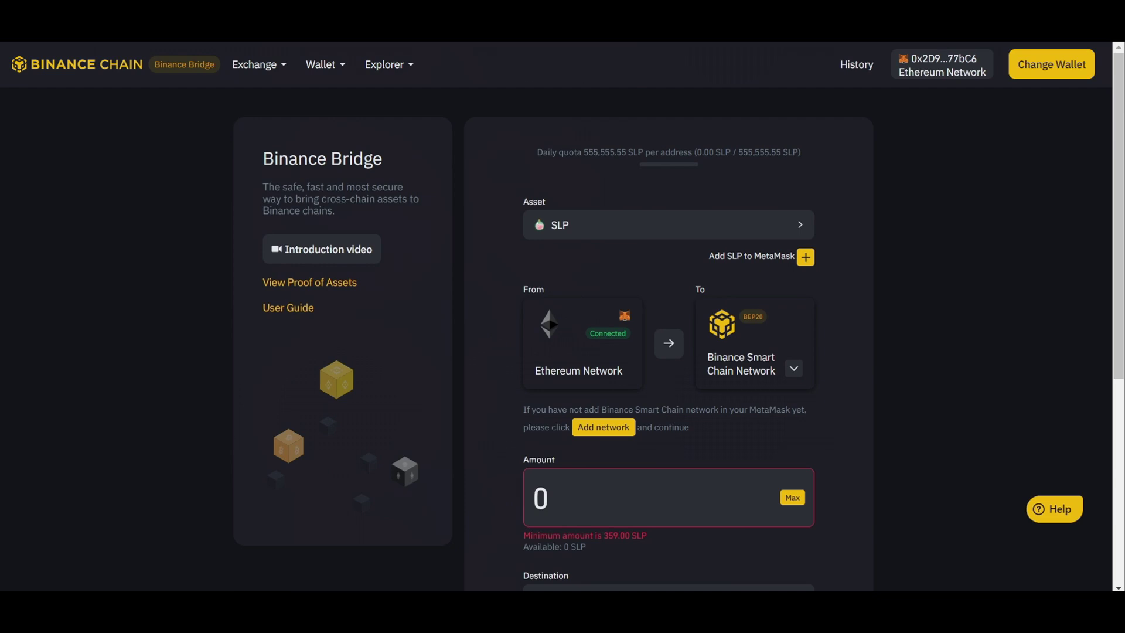
{"action": "left_click", "coordinate": [943, 40]}
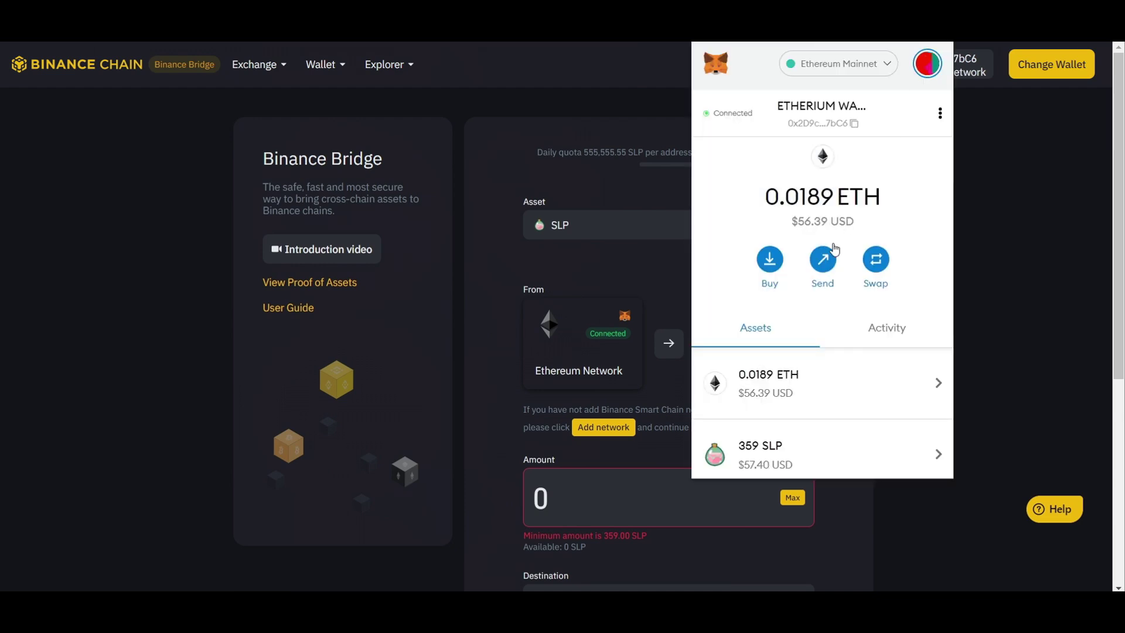
Step: View MetaMask's SLP token on Etherscan and copy its contract address
{"action": "scroll", "coordinate": [785, 366], "scroll_direction": "down", "scroll_amount": 2}
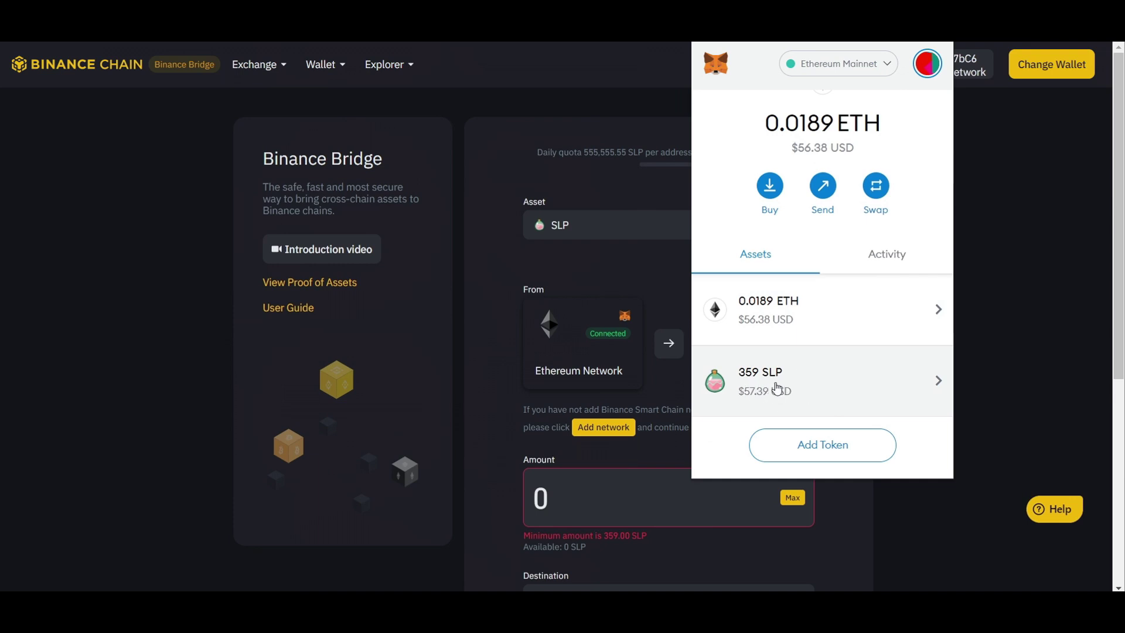
{"action": "left_click", "coordinate": [773, 386]}
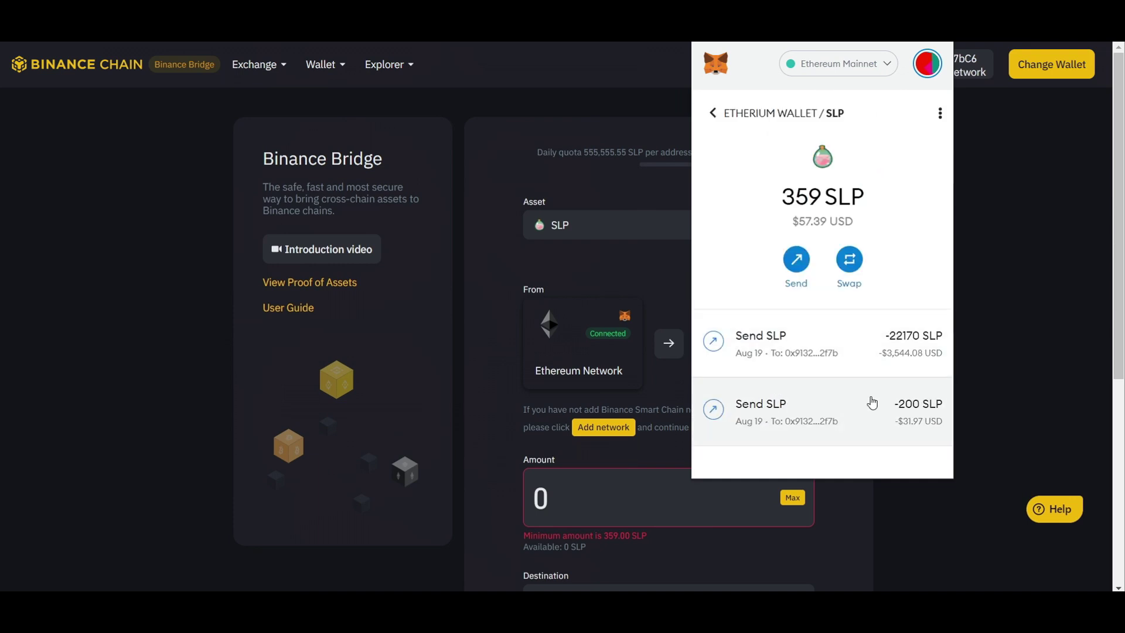
{"action": "left_click", "coordinate": [941, 115]}
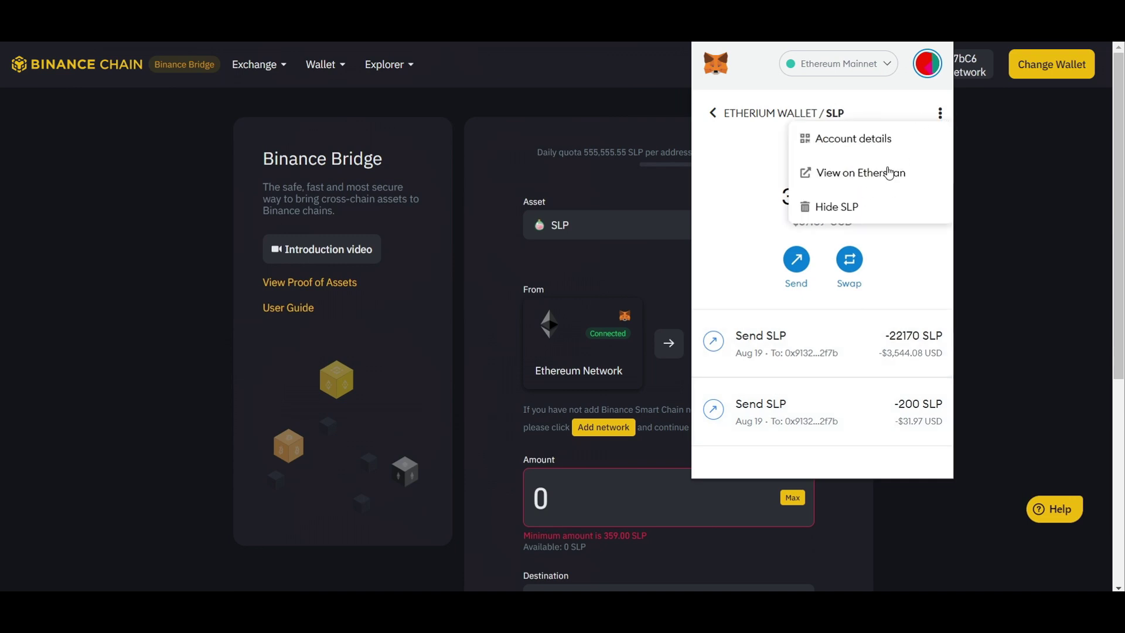
{"action": "left_click", "coordinate": [887, 171]}
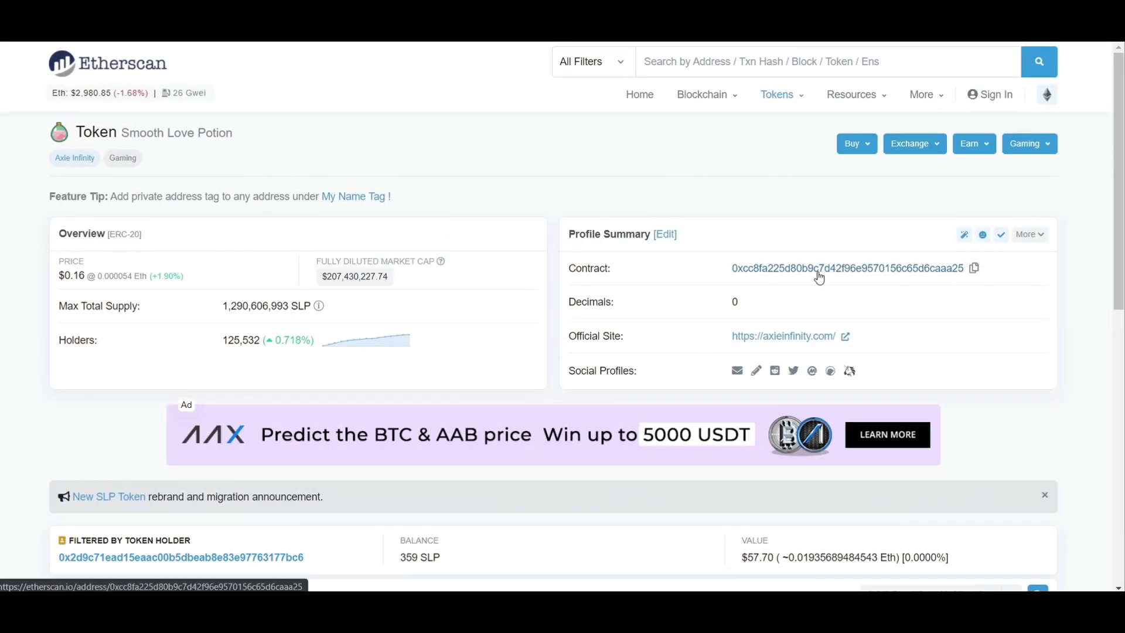
{"action": "left_click", "coordinate": [974, 268]}
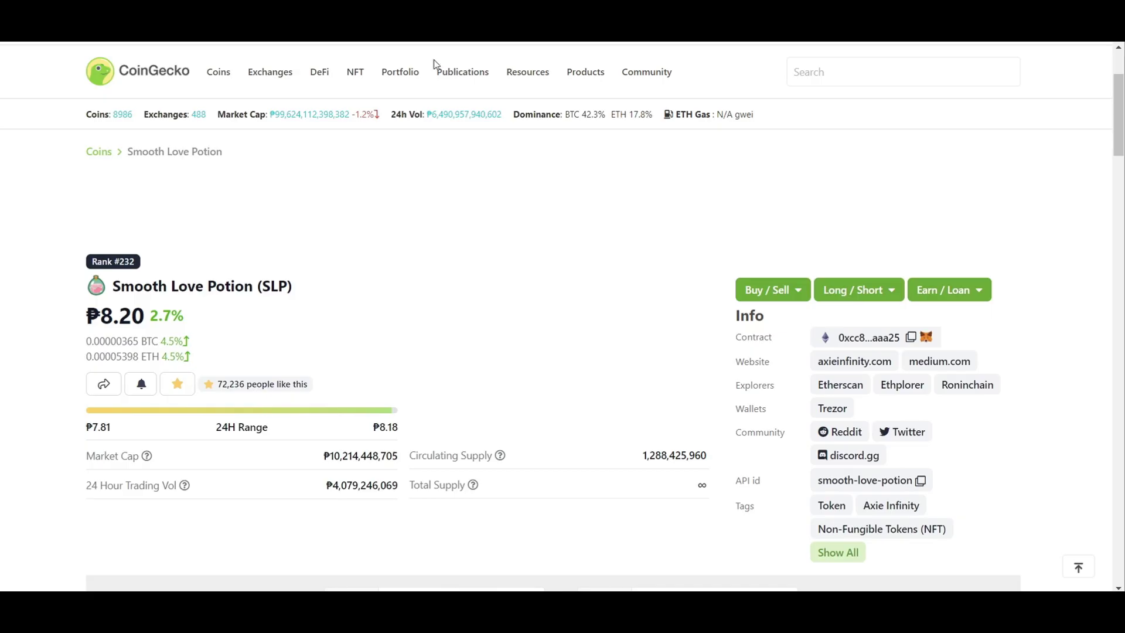
Step: Select the contract address ending 'aaa25' on CoinGecko to compare it with Etherscan
{"action": "double_click", "coordinate": [892, 338]}
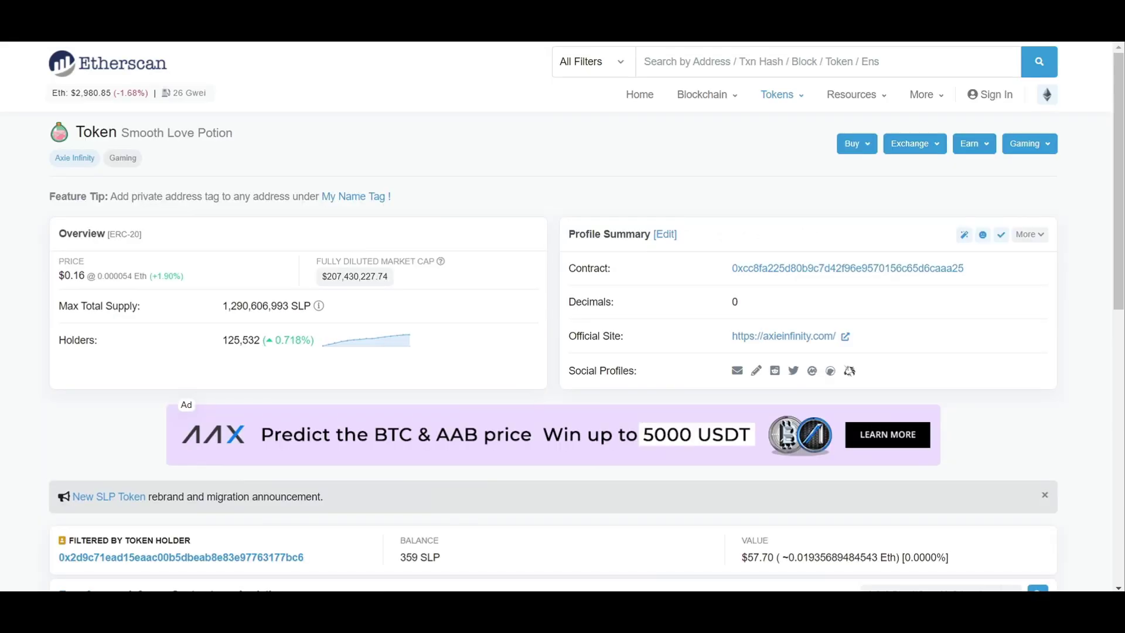
{"action": "mouse_move", "coordinate": [926, 94]}
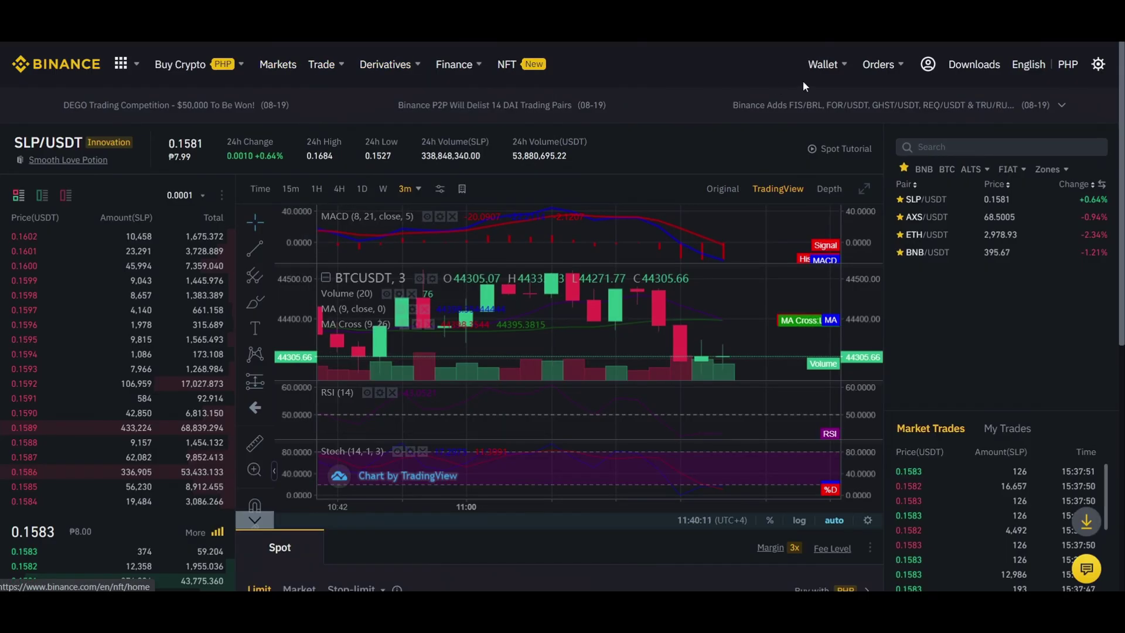
Step: Open Binance's SLP withdrawal form and paste the MetaMask wallet address as the recipient
{"action": "mouse_move", "coordinate": [823, 66]}
{"action": "left_click", "coordinate": [855, 155]}
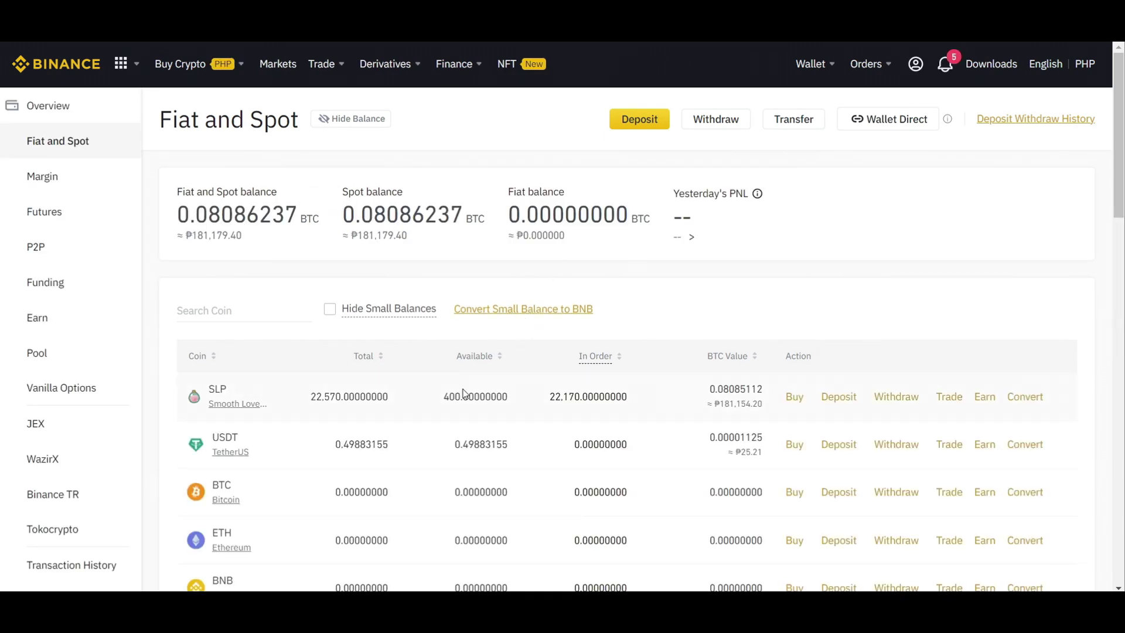
{"action": "left_click", "coordinate": [885, 401]}
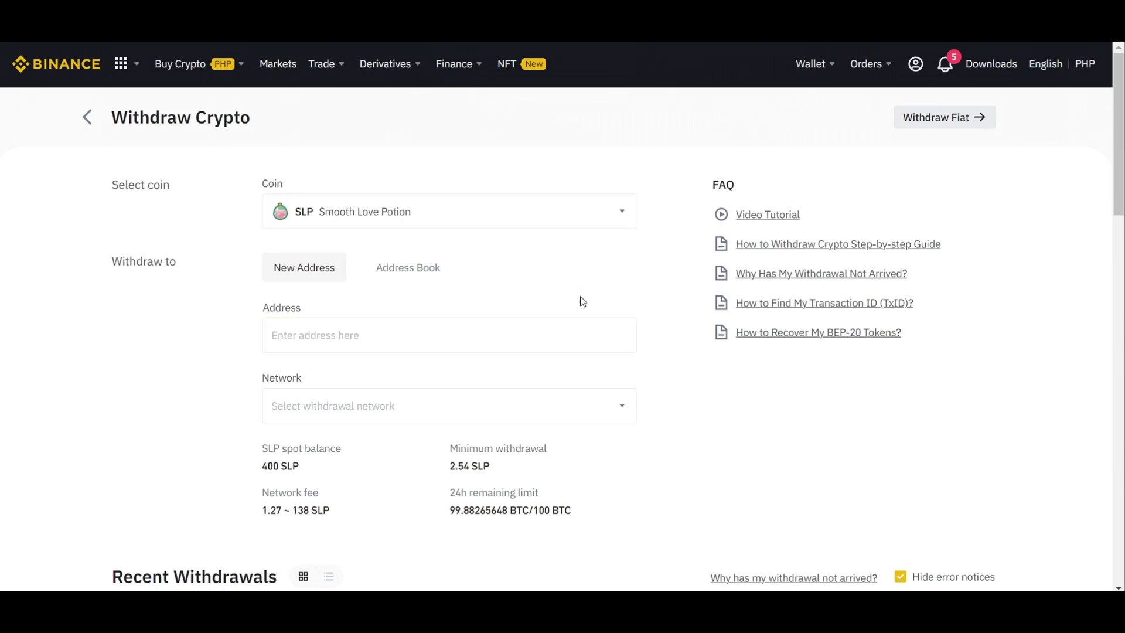
{"action": "scroll", "coordinate": [572, 377], "scroll_direction": "down", "scroll_amount": 3}
{"action": "scroll", "coordinate": [574, 374], "scroll_direction": "up", "scroll_amount": 1}
{"action": "scroll", "coordinate": [574, 372], "scroll_direction": "up", "scroll_amount": 1}
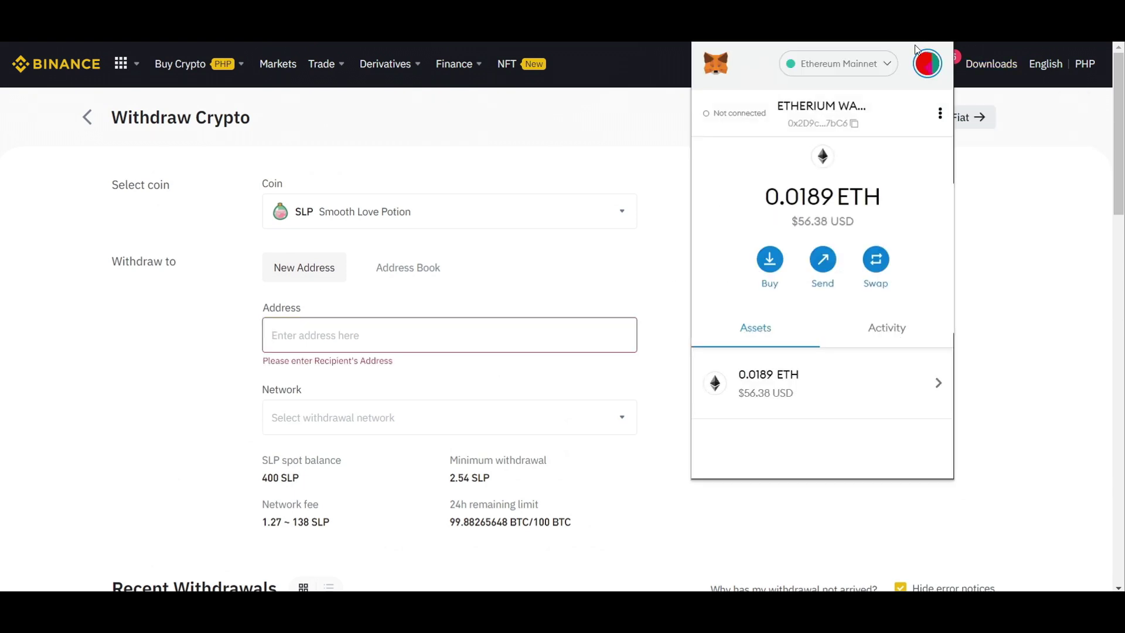
{"action": "left_click", "coordinate": [820, 123]}
{"action": "left_click", "coordinate": [432, 334]}
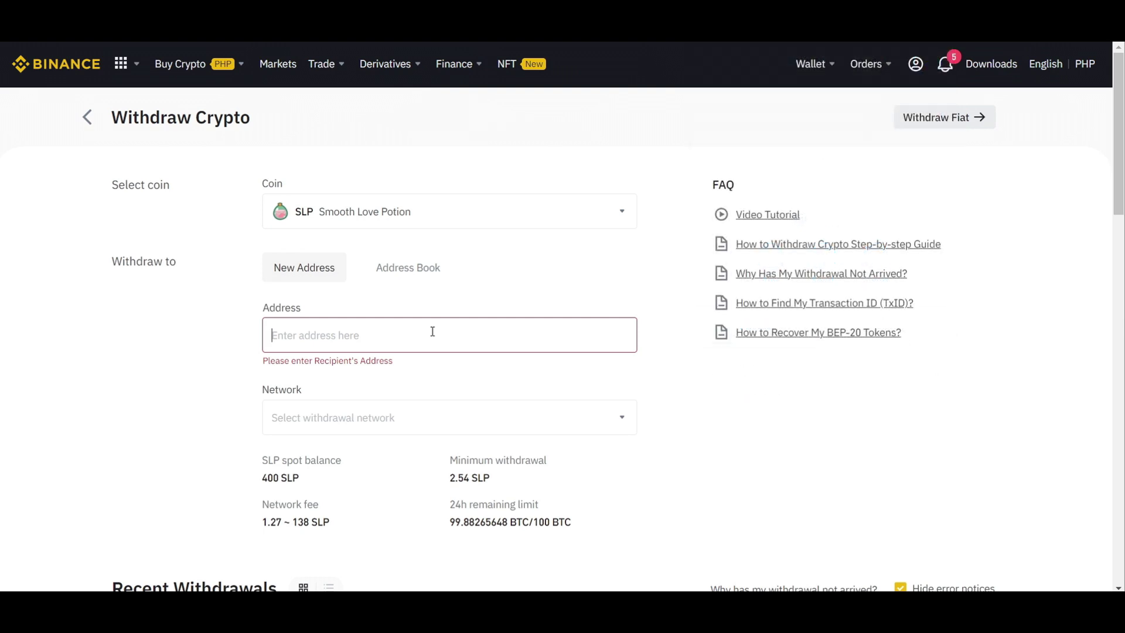
{"action": "key", "text": "ctrl+v"}
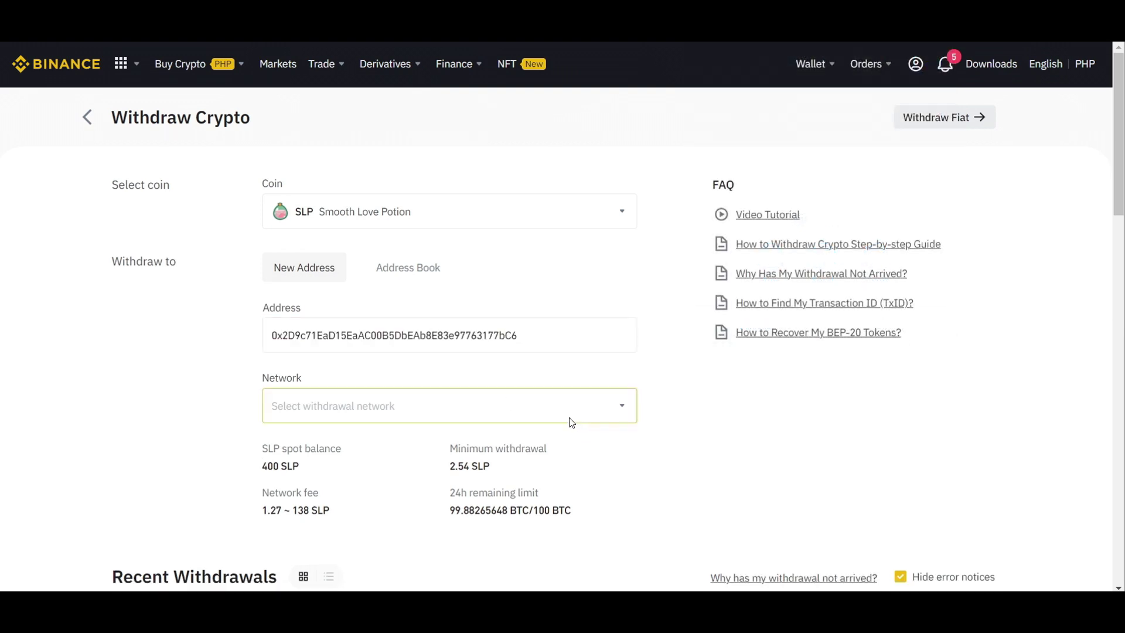
Step: Choose the Ethereum (ERC20) network and dismiss the warning about contract ending AAa25
{"action": "left_click", "coordinate": [504, 415]}
{"action": "left_click", "coordinate": [505, 349]}
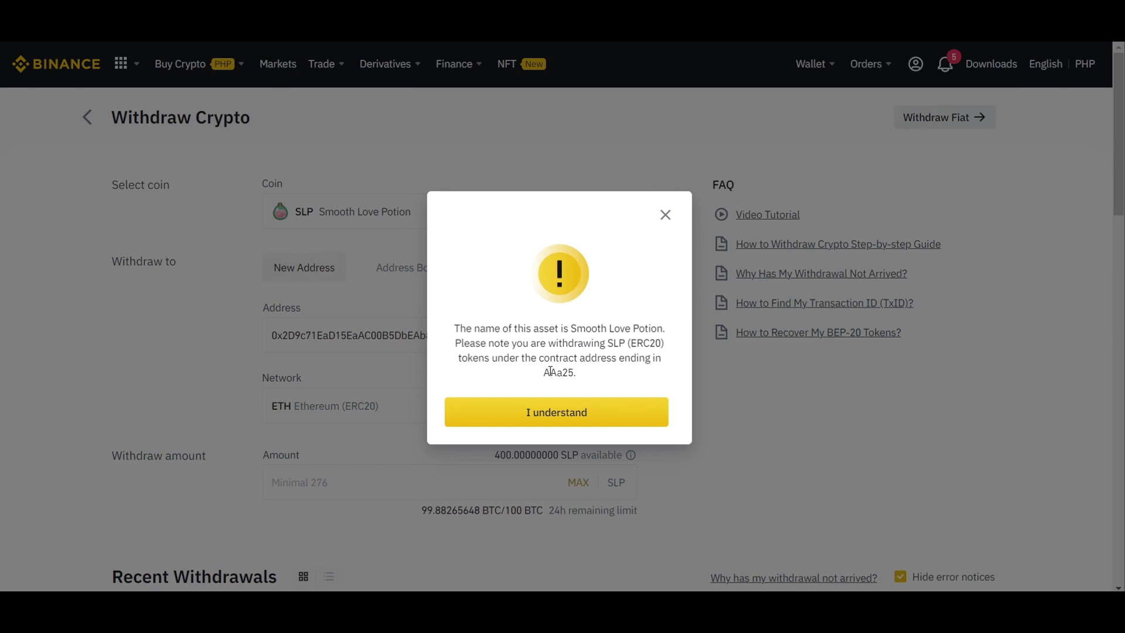
{"action": "left_click_drag", "start_coordinate": [544, 373], "coordinate": [564, 372]}
{"action": "left_click", "coordinate": [665, 214]}
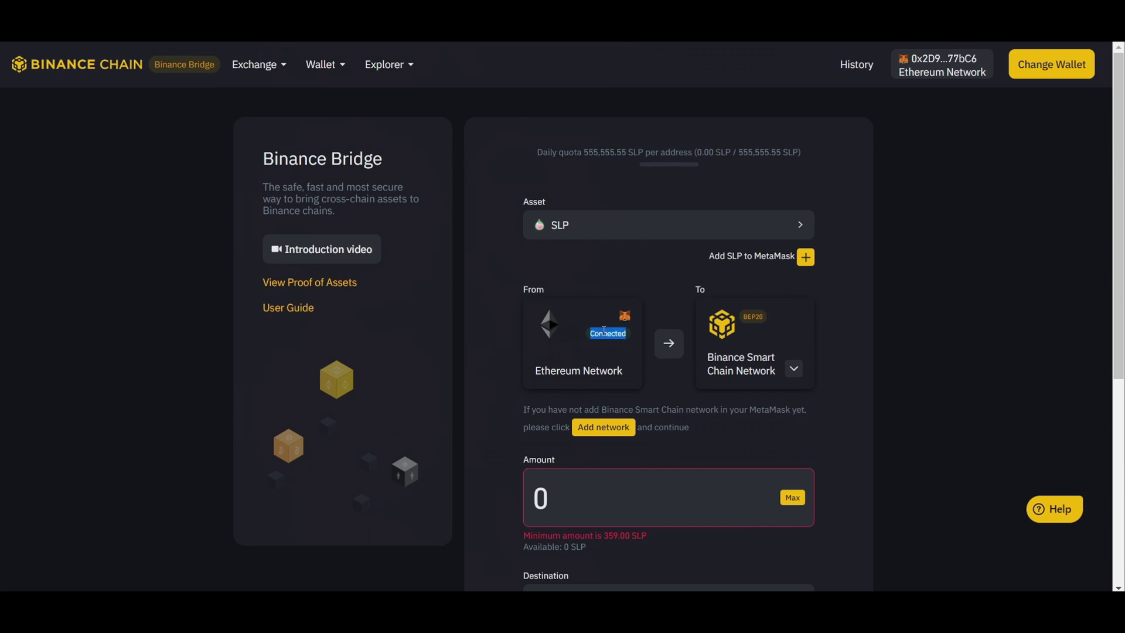
{"action": "left_click", "coordinate": [604, 330]}
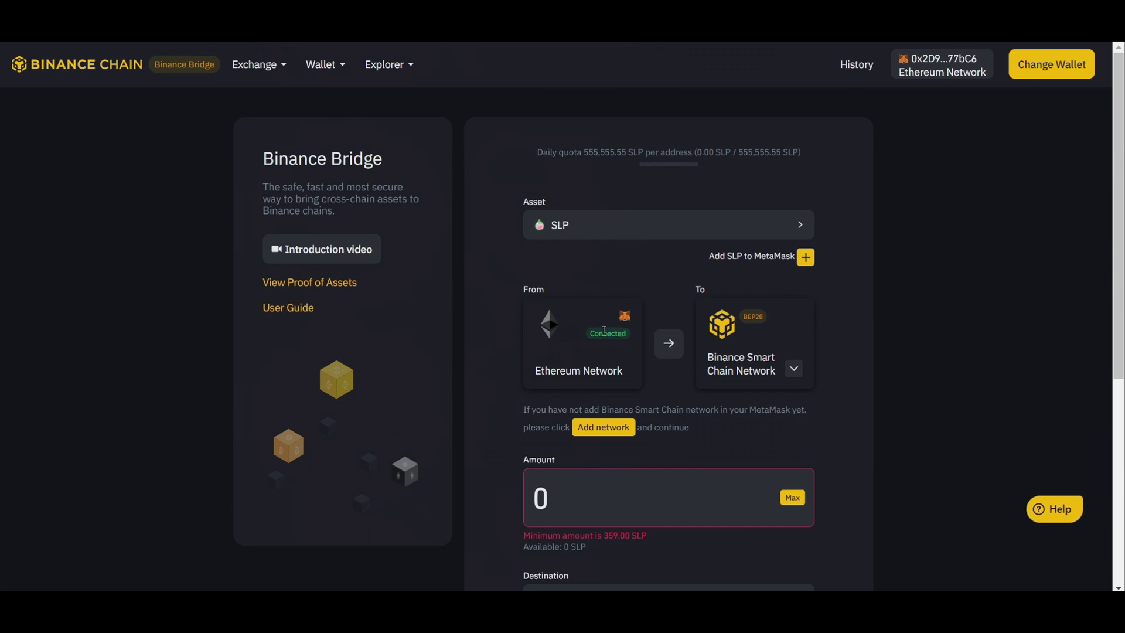
{"action": "left_click", "coordinate": [966, 70]}
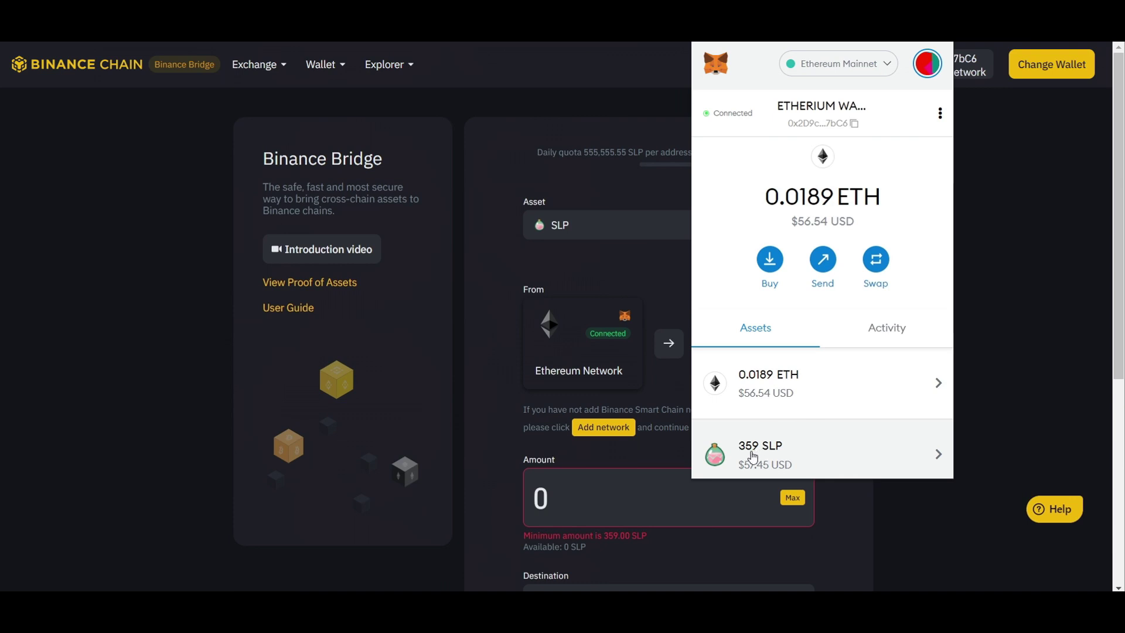
{"action": "left_click", "coordinate": [874, 500]}
{"action": "scroll", "coordinate": [761, 480], "scroll_direction": "down", "scroll_amount": 1}
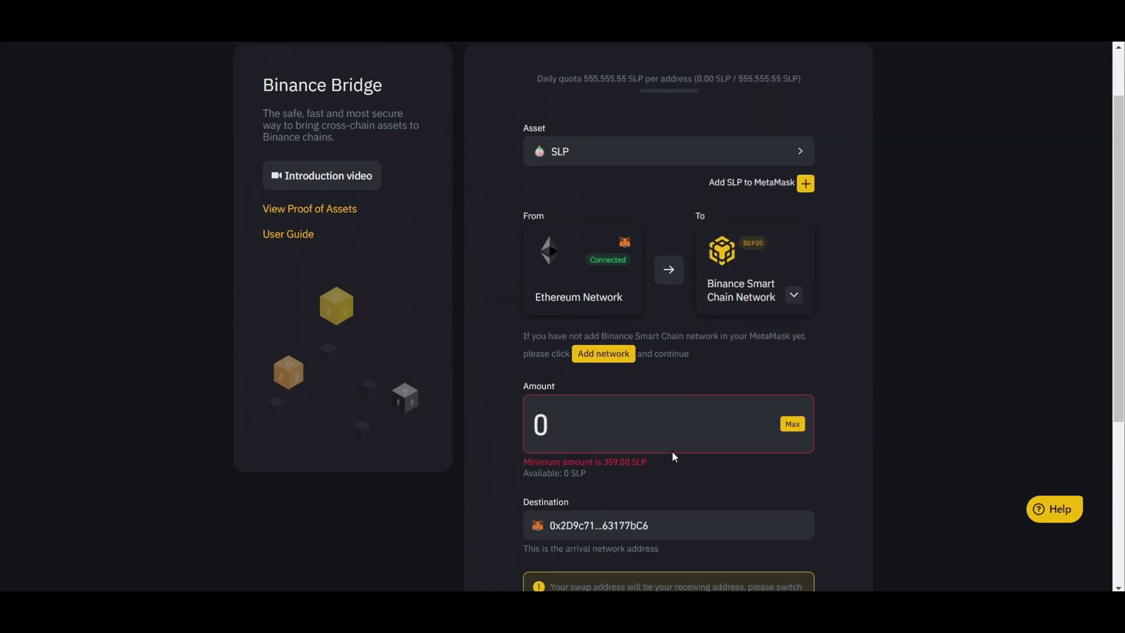
Step: Add the SLP token to MetaMask from Binance Bridge and approve it in the popup
{"action": "triple_click", "coordinate": [620, 463]}
{"action": "left_click", "coordinate": [628, 458]}
{"action": "scroll", "coordinate": [601, 425], "scroll_direction": "down", "scroll_amount": 1}
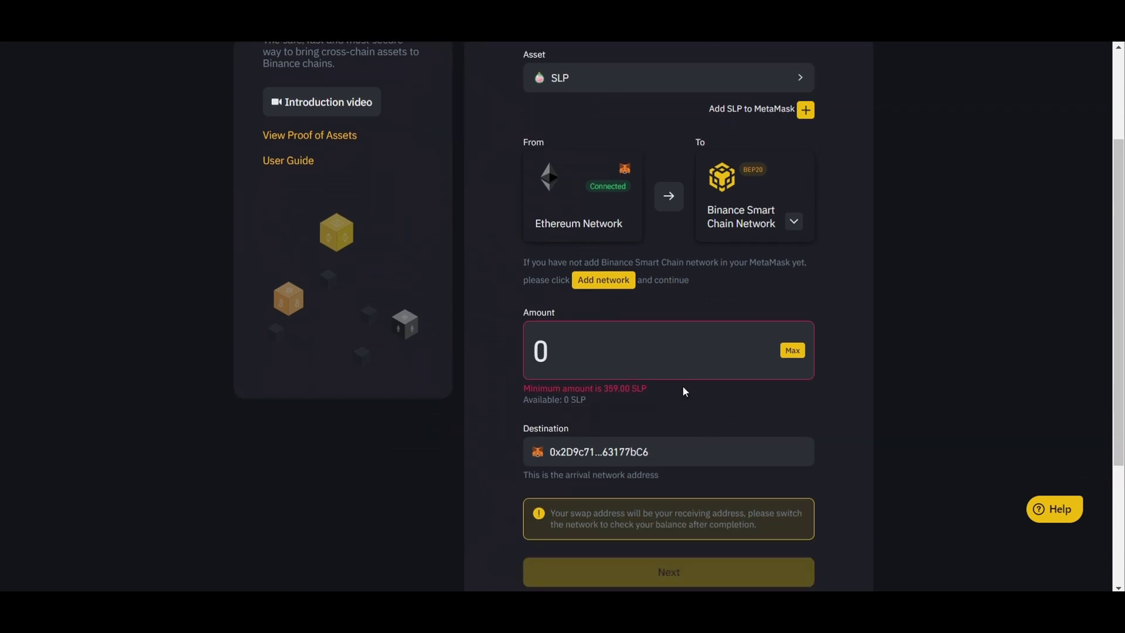
{"action": "scroll", "coordinate": [923, 306], "scroll_direction": "up", "scroll_amount": 2}
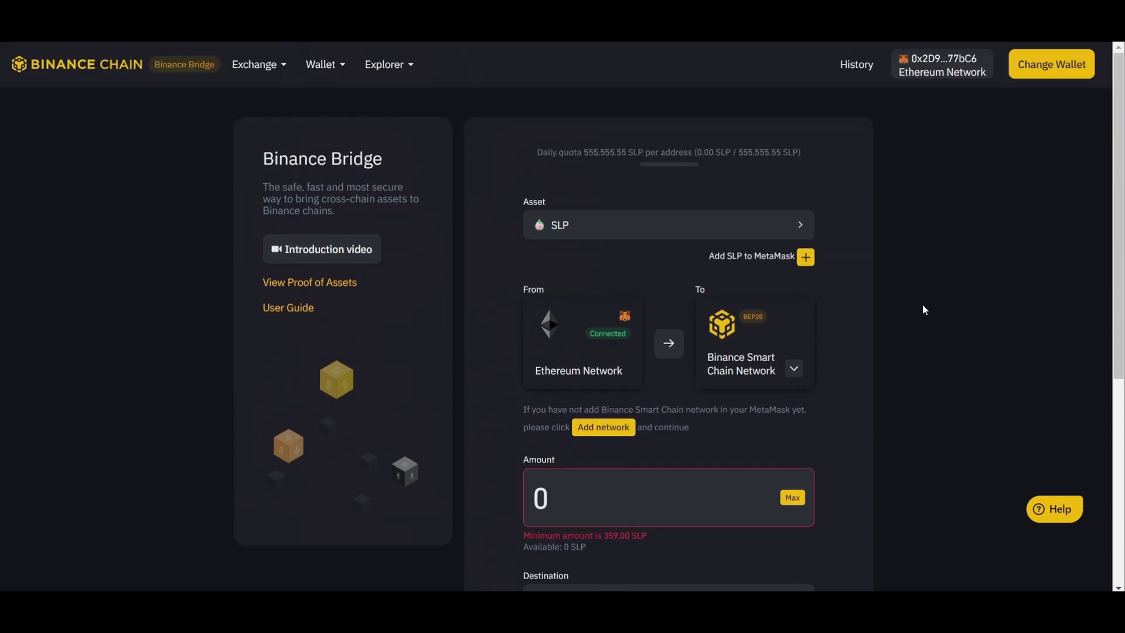
{"action": "triple_click", "coordinate": [737, 252]}
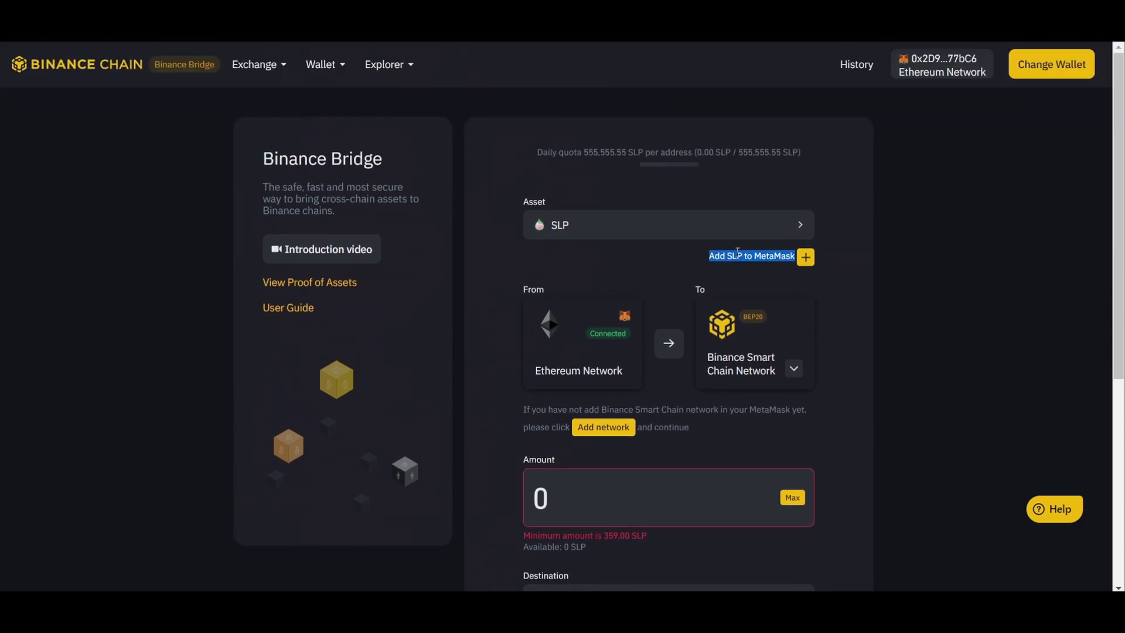
{"action": "left_click", "coordinate": [767, 252]}
{"action": "left_click", "coordinate": [811, 261]}
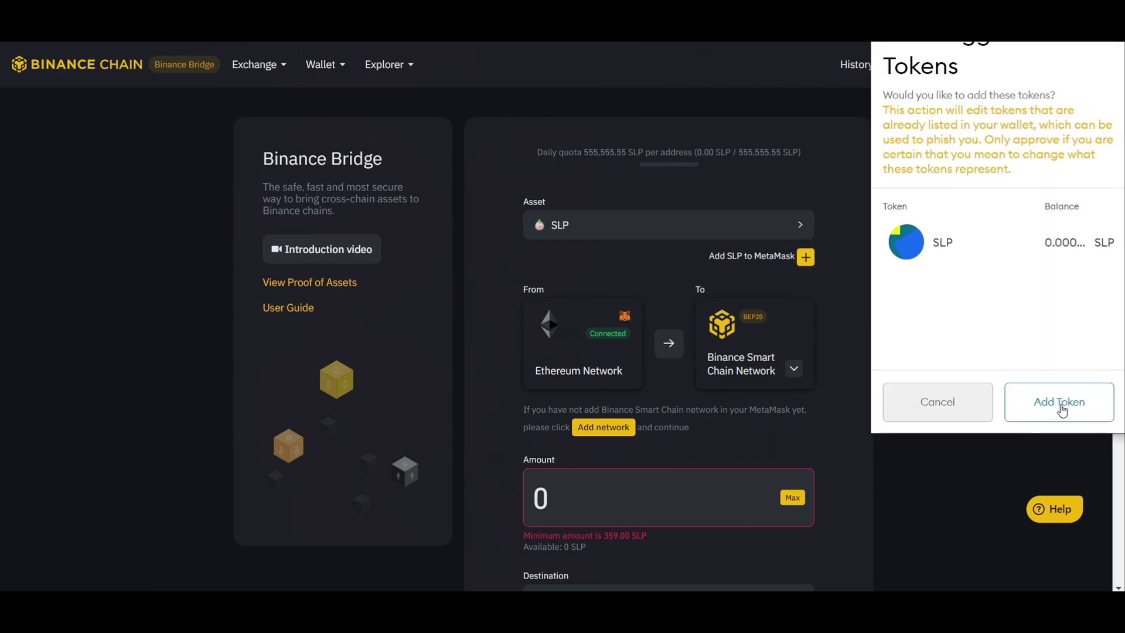
{"action": "left_click", "coordinate": [1058, 402]}
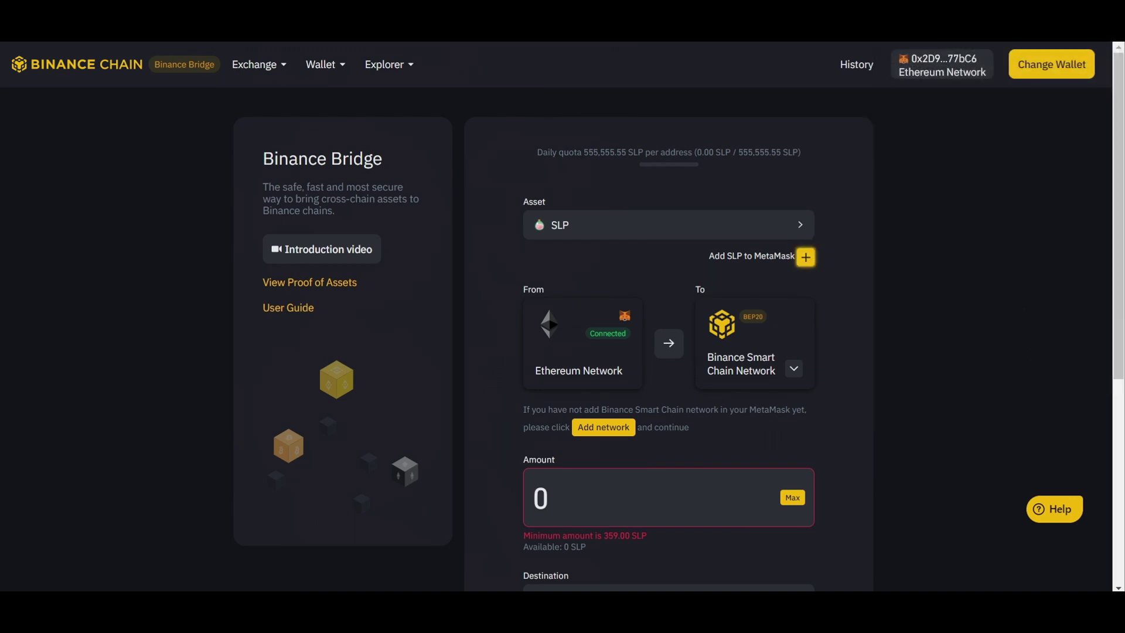
Step: Open the SLP asset in MetaMask and browse its account details and first Send transaction
{"action": "scroll", "coordinate": [785, 347], "scroll_direction": "down", "scroll_amount": 1}
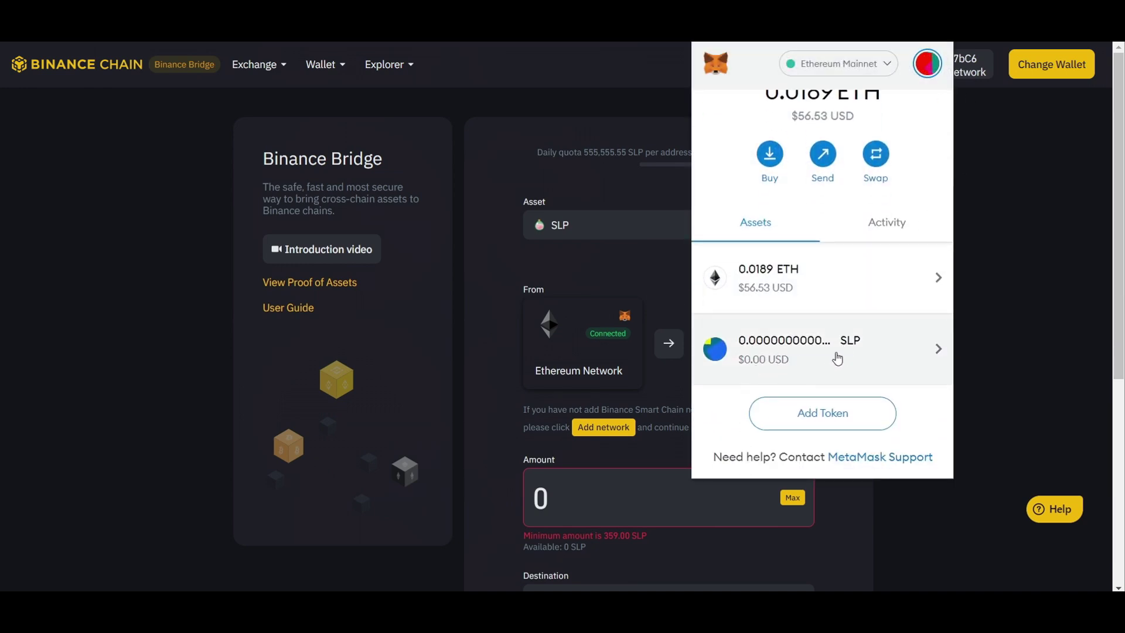
{"action": "left_click", "coordinate": [798, 349]}
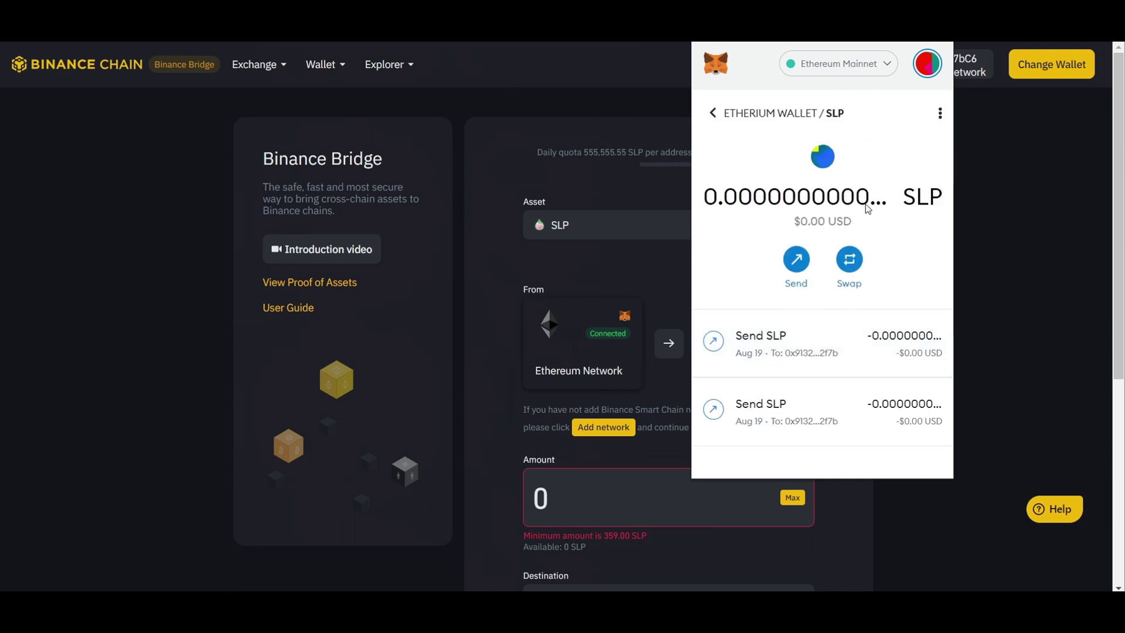
{"action": "left_click", "coordinate": [940, 116]}
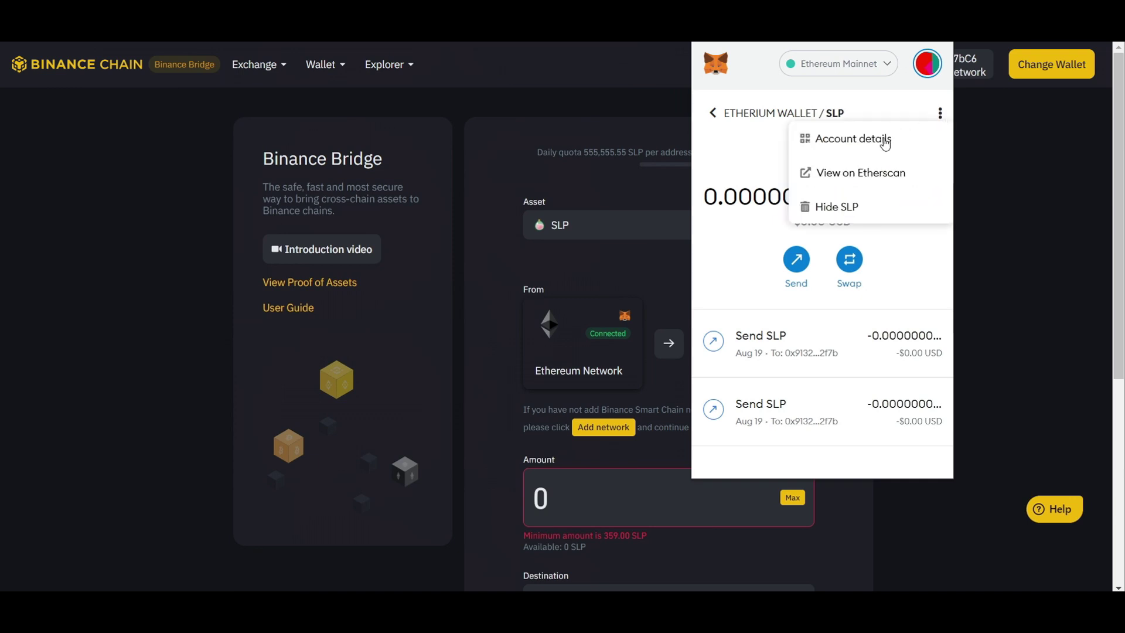
{"action": "left_click", "coordinate": [884, 140]}
{"action": "left_click", "coordinate": [937, 111]}
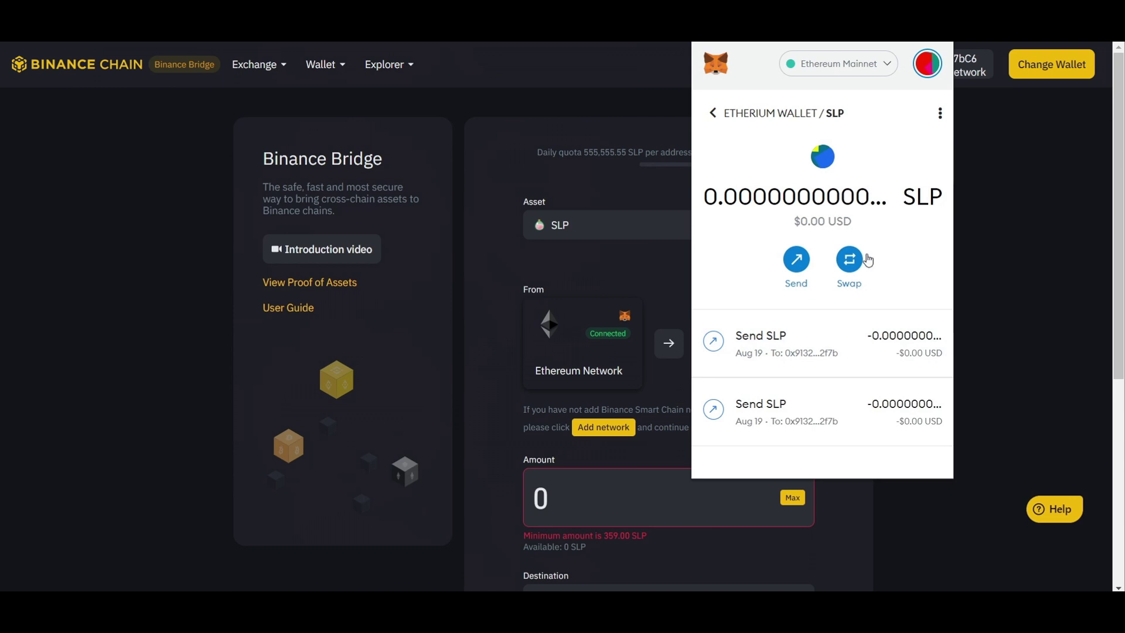
{"action": "left_click", "coordinate": [883, 334]}
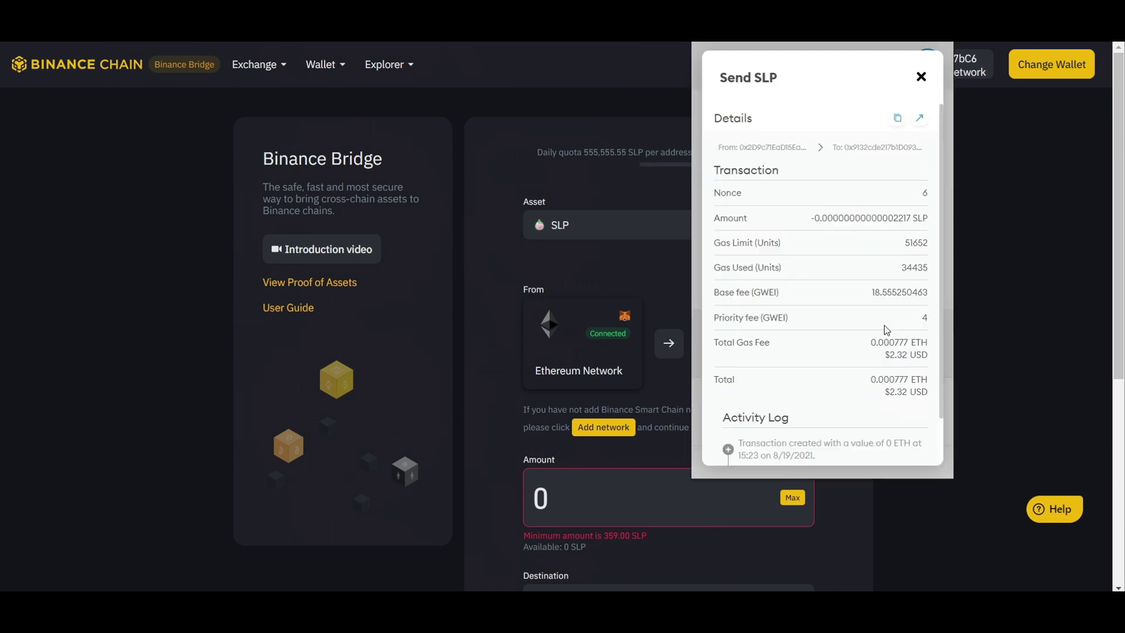
{"action": "left_click", "coordinate": [921, 78]}
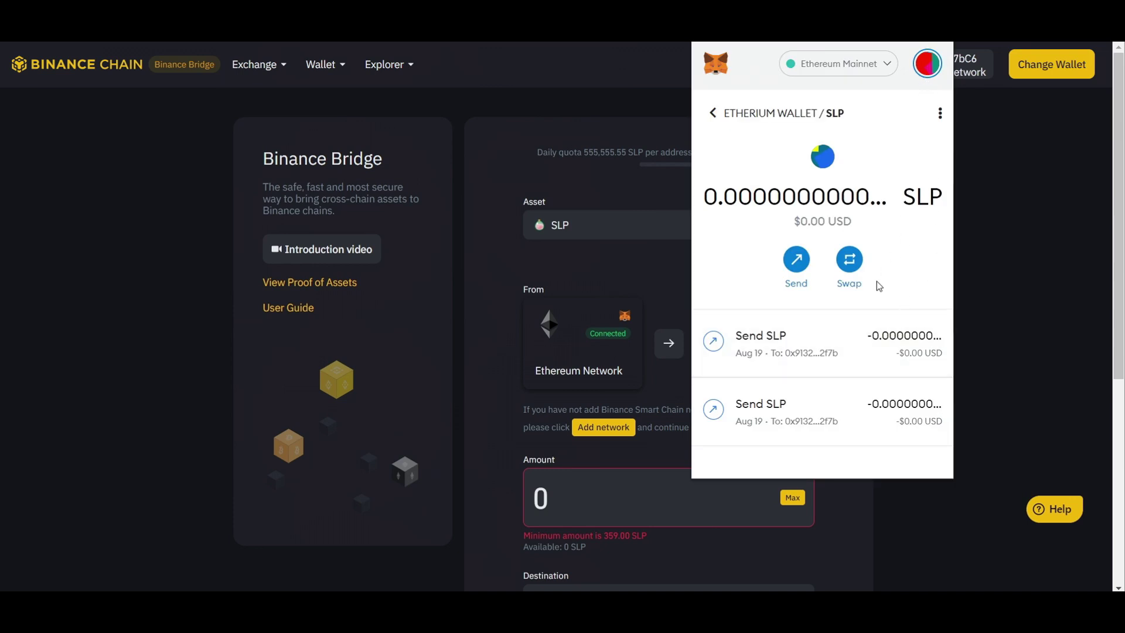
{"action": "left_click", "coordinate": [715, 112]}
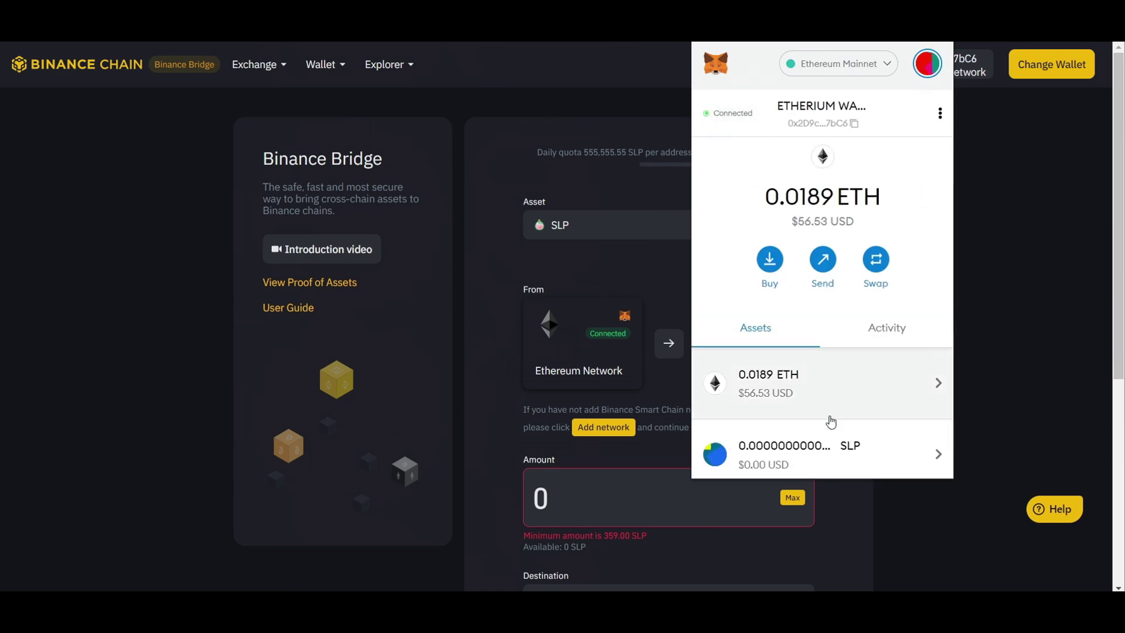
Step: Reopen SLP, start and cancel a Send, then bring up Swap with SLP as source
{"action": "left_click", "coordinate": [836, 441]}
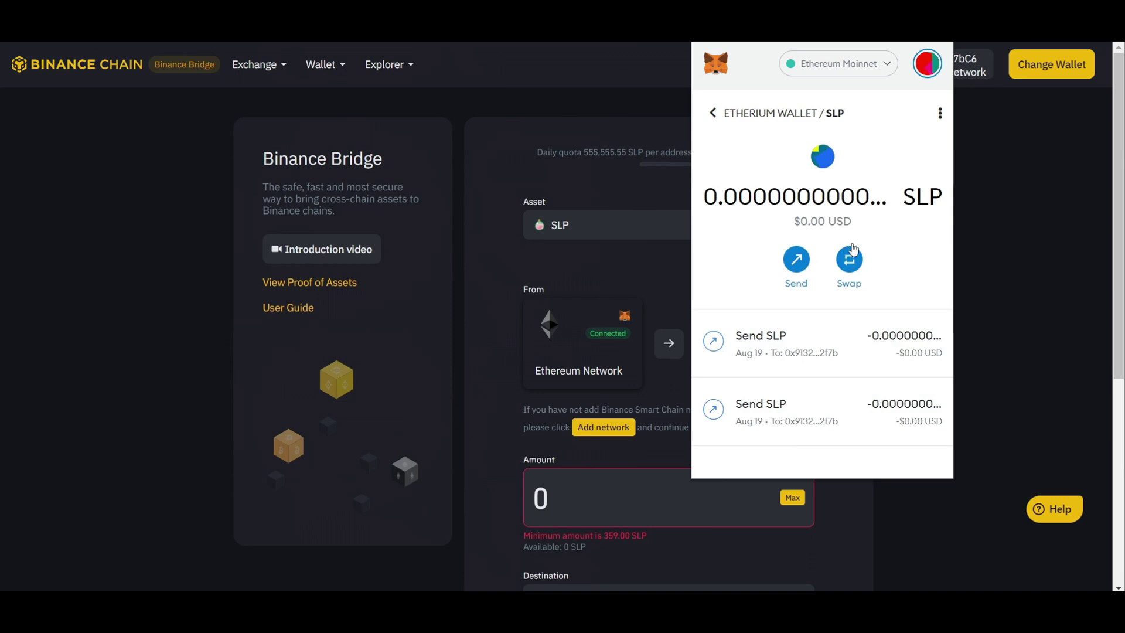
{"action": "left_click", "coordinate": [792, 256]}
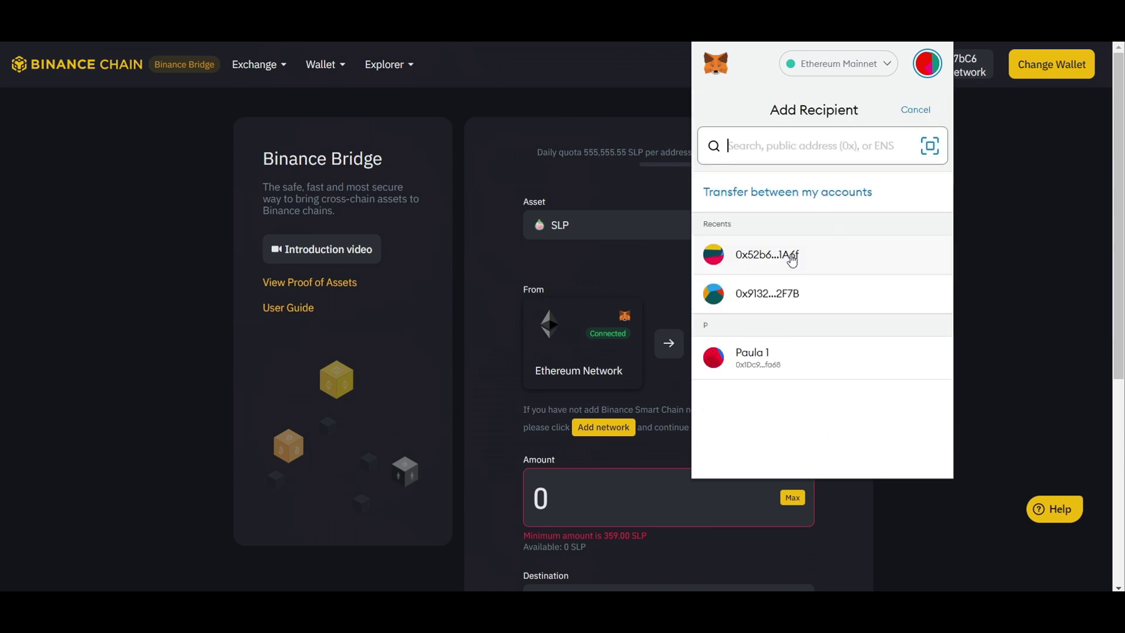
{"action": "left_click", "coordinate": [914, 109]}
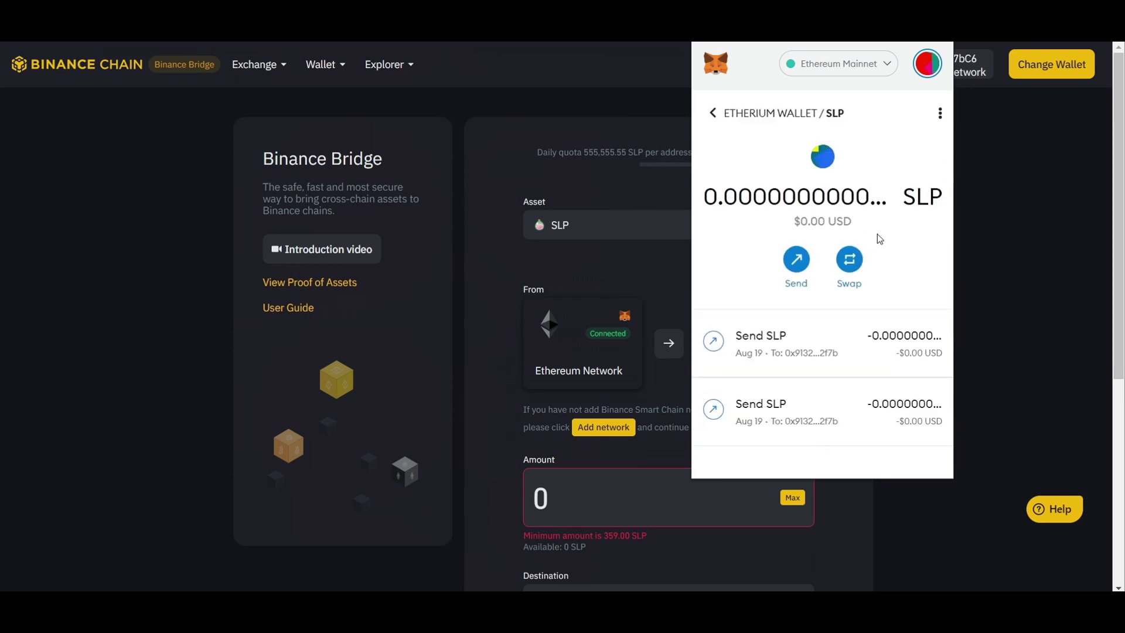
{"action": "left_click", "coordinate": [850, 259]}
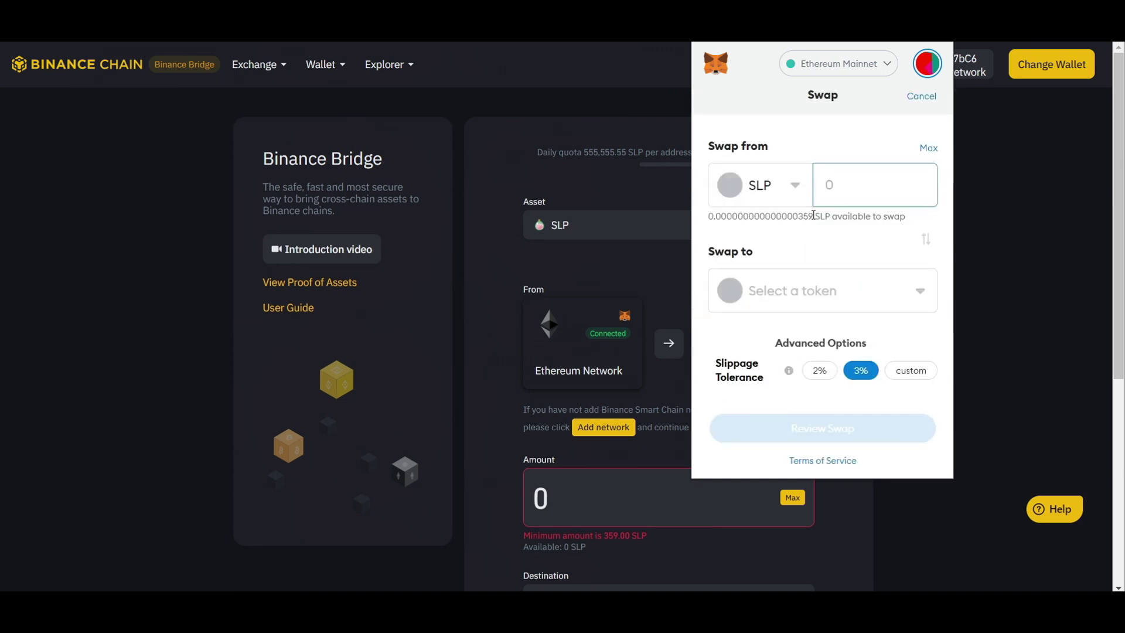
Step: Highlight parts of the 0.000000000000000359 SLP balance, then dismiss the MetaMask Swap popup
{"action": "left_click_drag", "start_coordinate": [813, 215], "coordinate": [793, 216]}
{"action": "left_click", "coordinate": [728, 212]}
{"action": "left_click_drag", "start_coordinate": [715, 215], "coordinate": [802, 215]}
{"action": "left_click", "coordinate": [800, 217]}
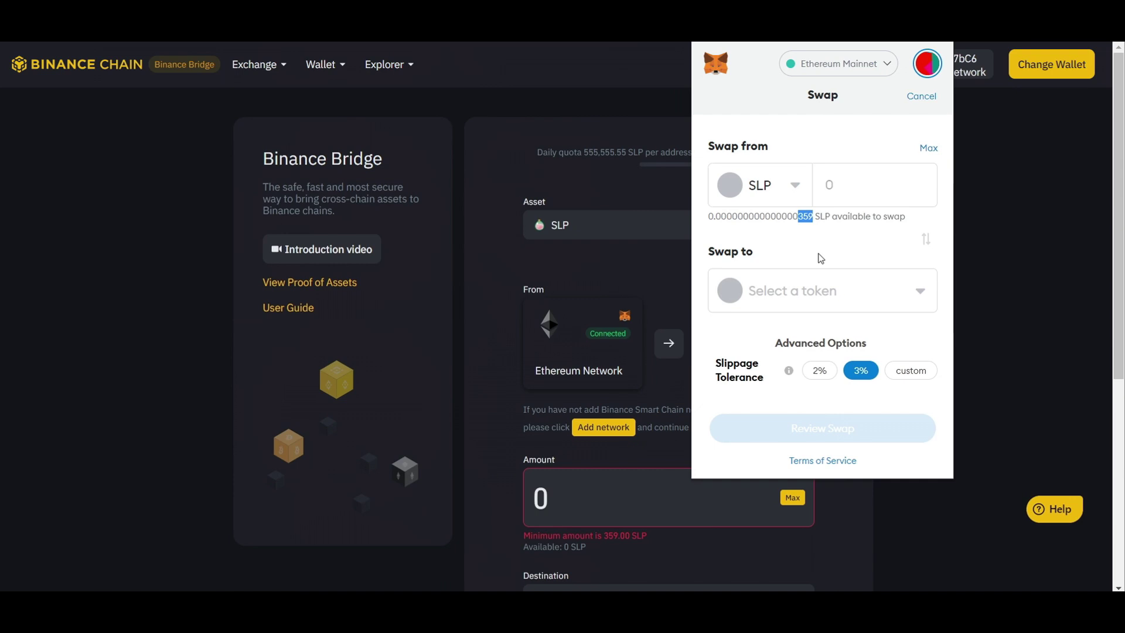
{"action": "left_click", "coordinate": [609, 266]}
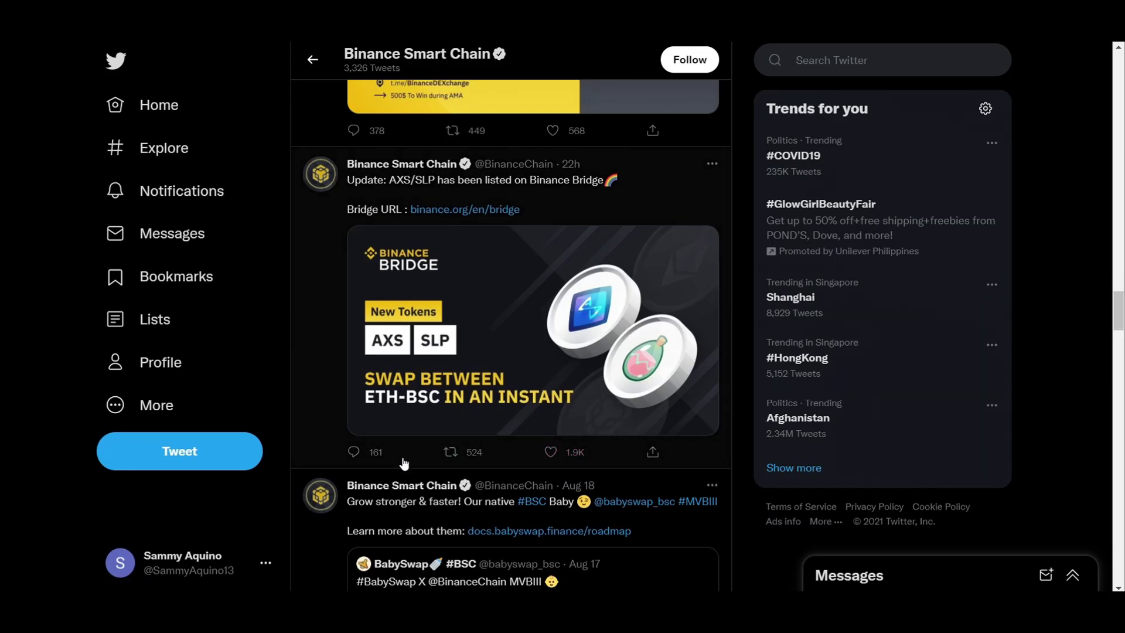
Step: Reply to the AXS/SLP tweet that Binance Smart Bridge shows SLP with 18 decimals, asking them to update
{"action": "left_click", "coordinate": [379, 460]}
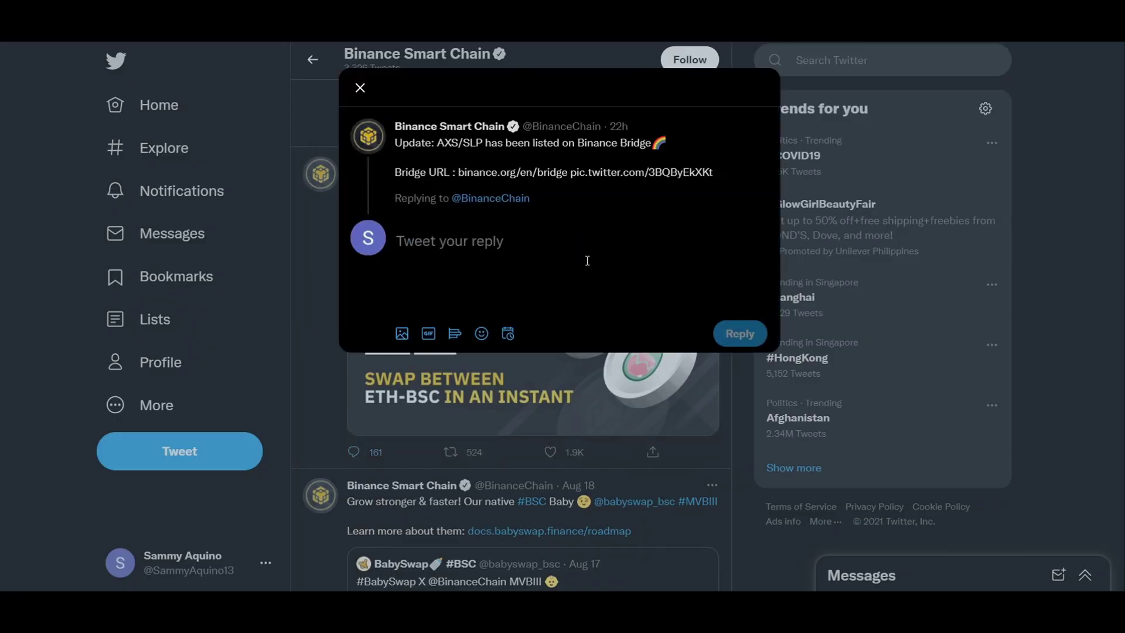
{"action": "type", "text": "Hi "}
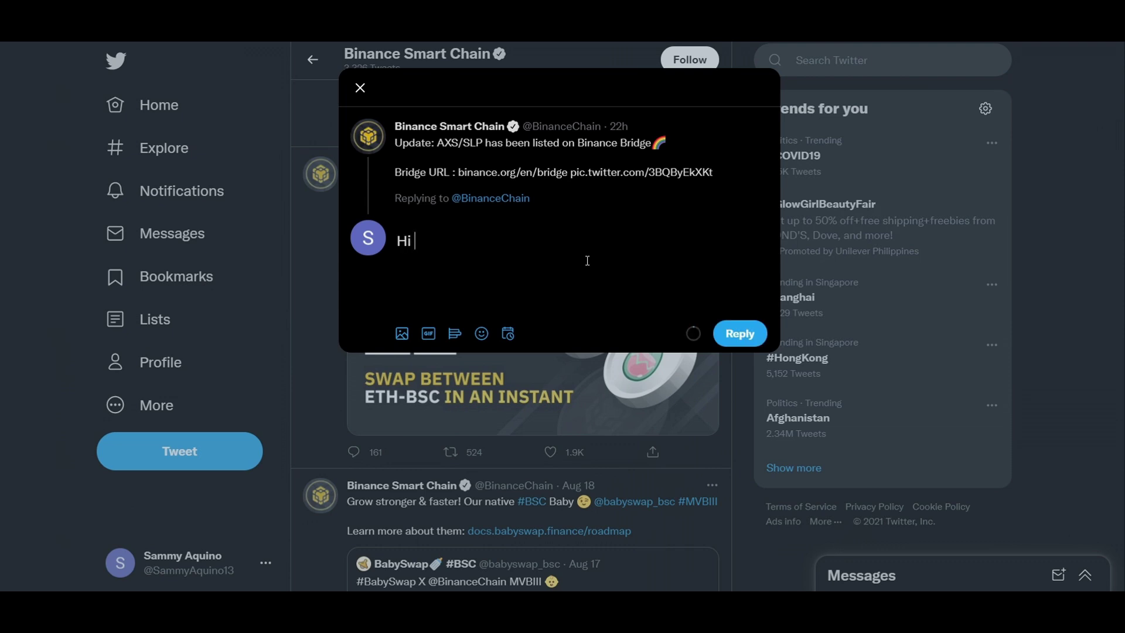
{"action": "type", "text": "The SLP i"}
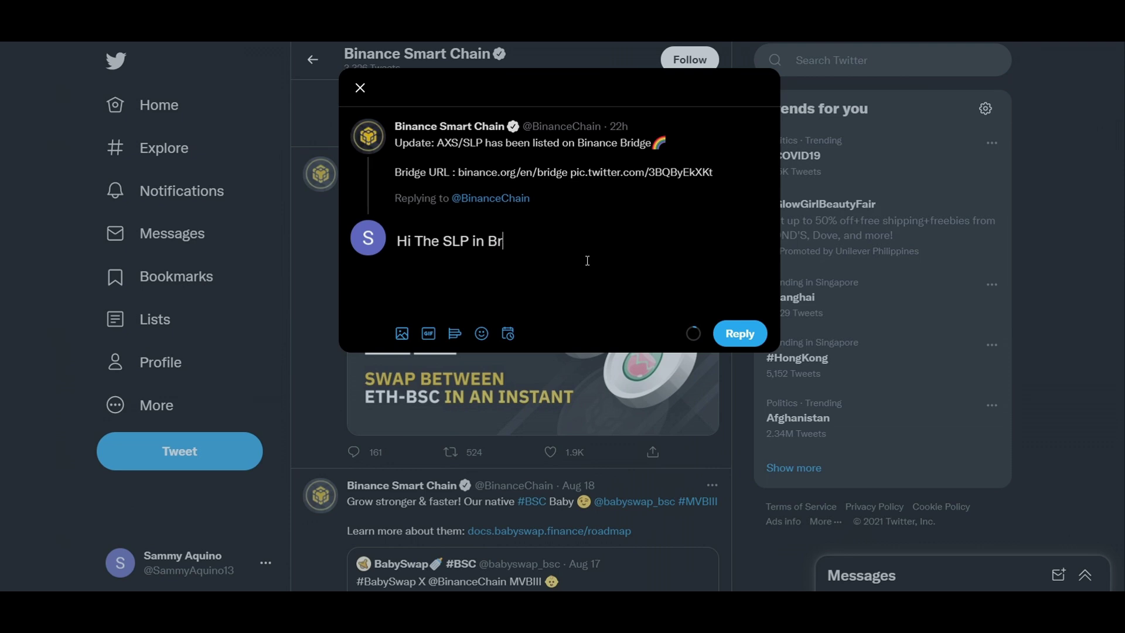
{"action": "key", "text": "BackSpace"}
{"action": "type", "text": "inance Smart r"}
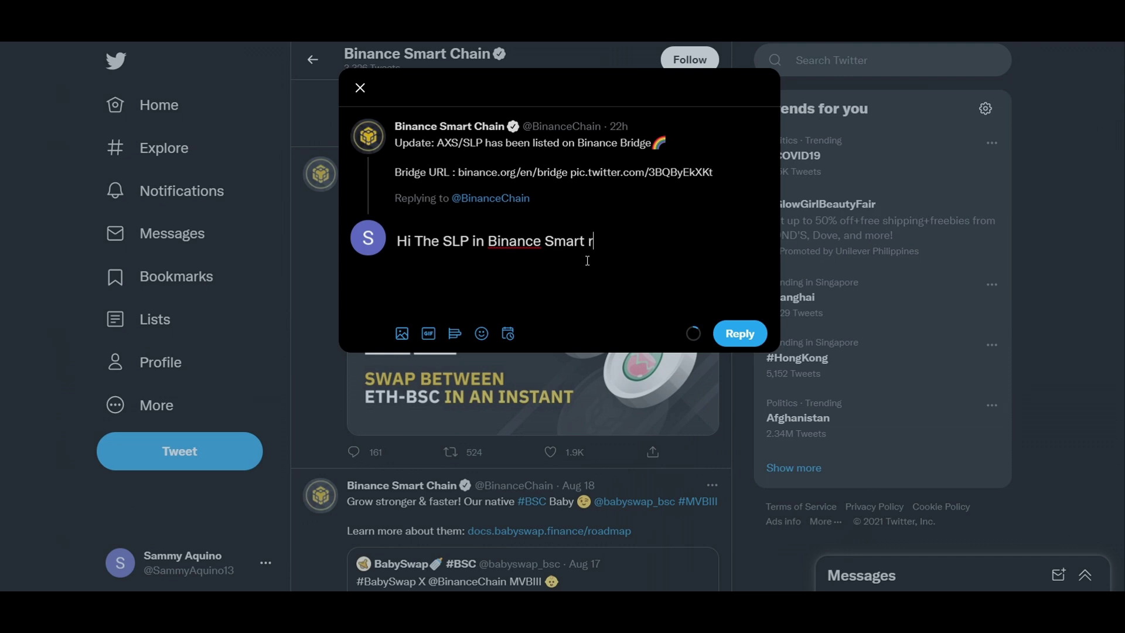
{"action": "key", "text": "BackSpace"}
{"action": "type", "text": "B"}
{"action": "type", "text": "rid"}
{"action": "key", "text": "BackSpace"}
{"action": "type", "text": "idge show"}
{"action": "key", "text": "BackSpace"}
{"action": "type", "text": "ows "}
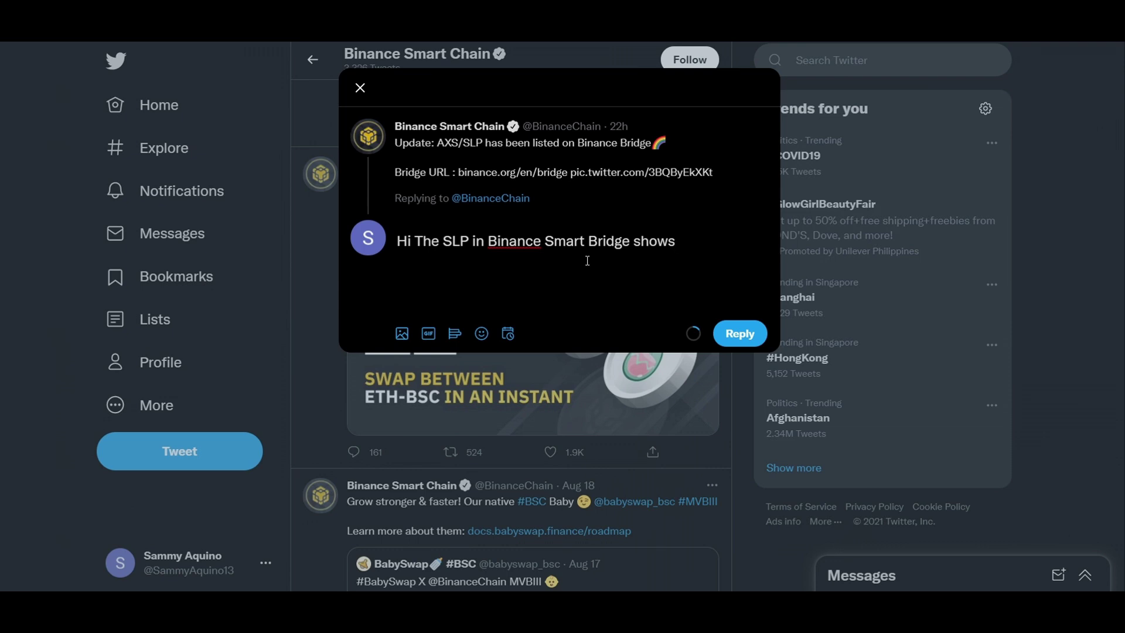
{"action": "type", "text": "18 decimals and"}
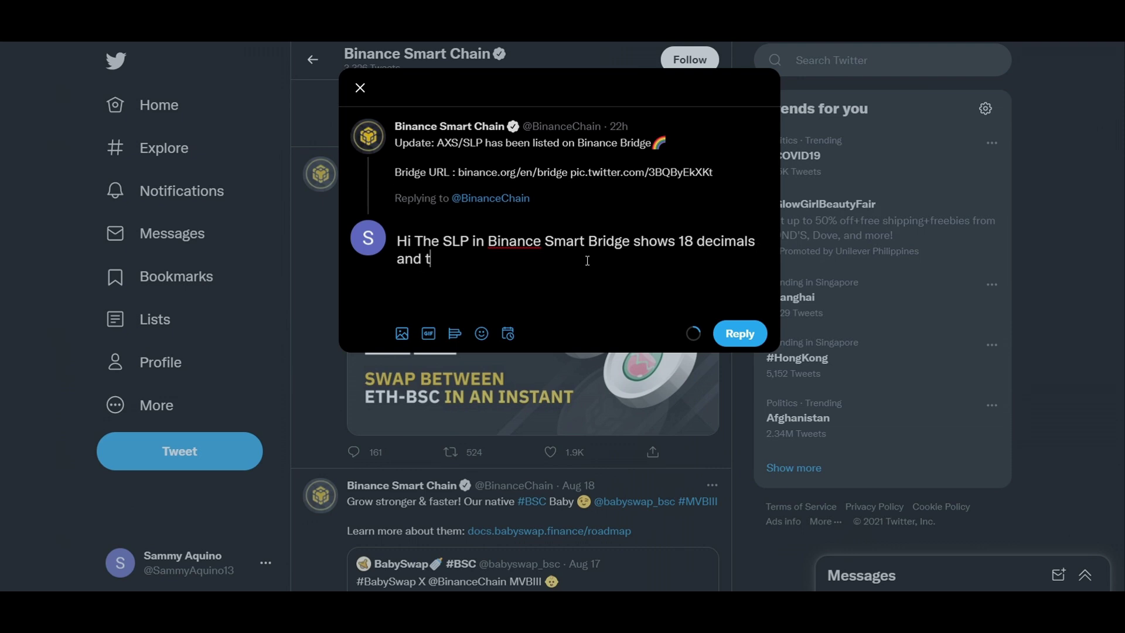
{"action": "type", "text": " t"}
{"action": "key", "text": "BackSpace"}
{"action": "key", "text": "BackSpace"}
{"action": "type", "text": "it not showing the corre"}
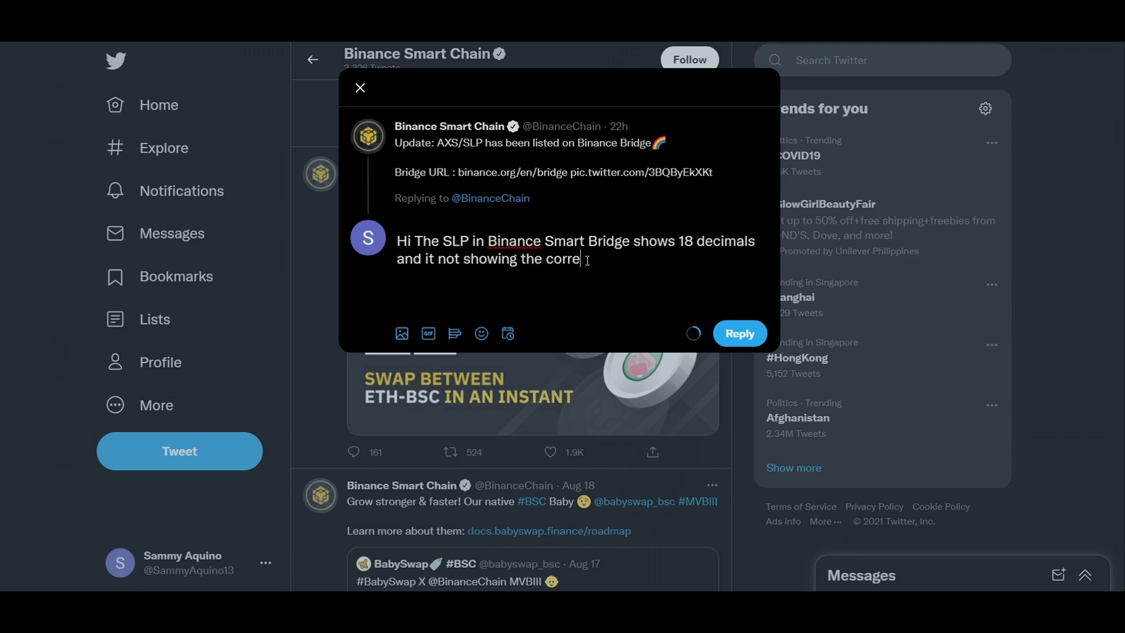
{"action": "type", "text": "ct token deta"}
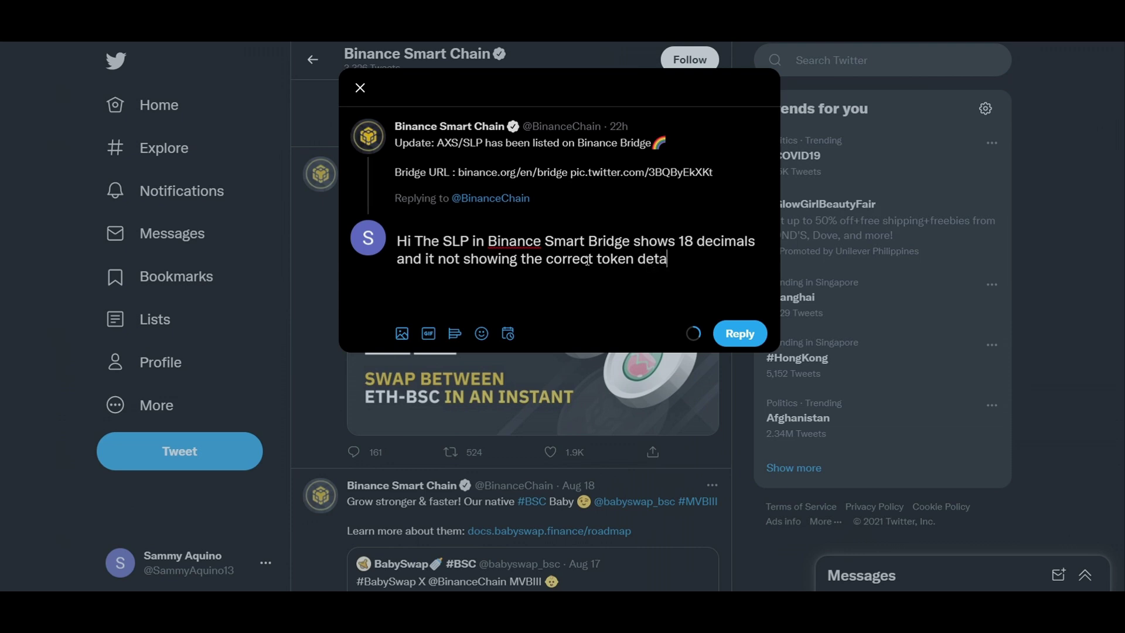
{"action": "type", "text": "ils. Please upd"}
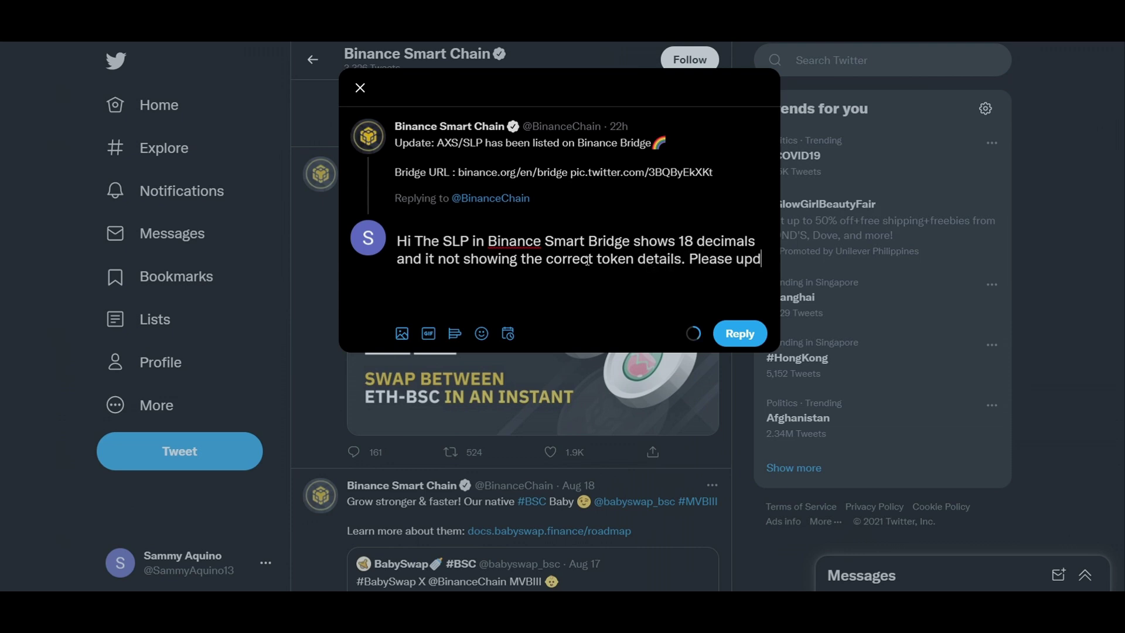
{"action": "type", "text": "ate it."}
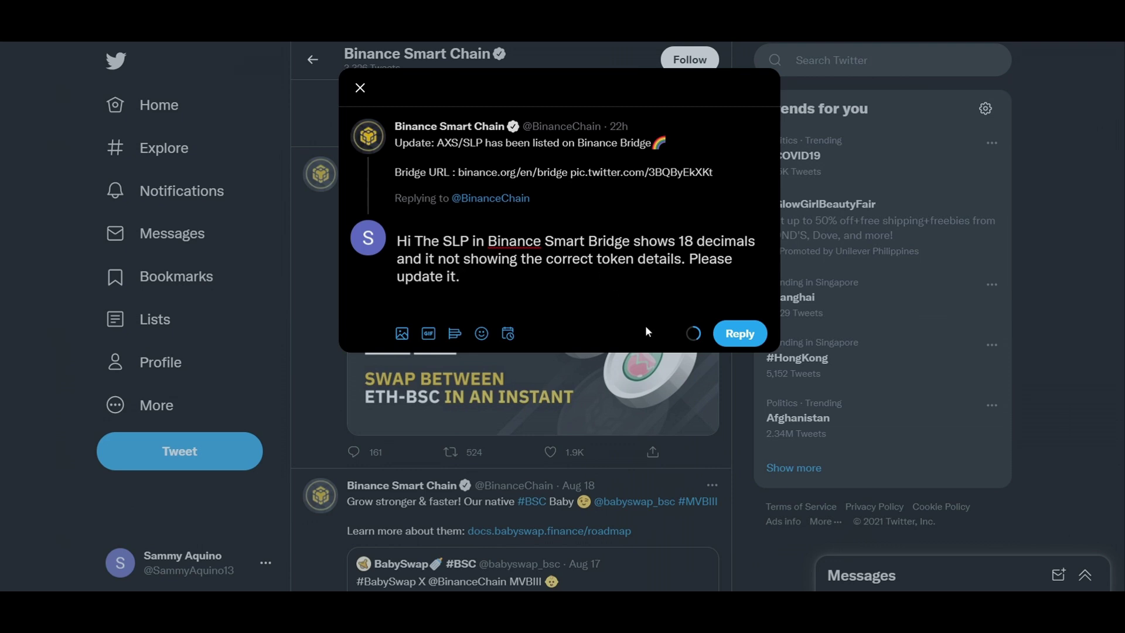
{"action": "left_click", "coordinate": [744, 339]}
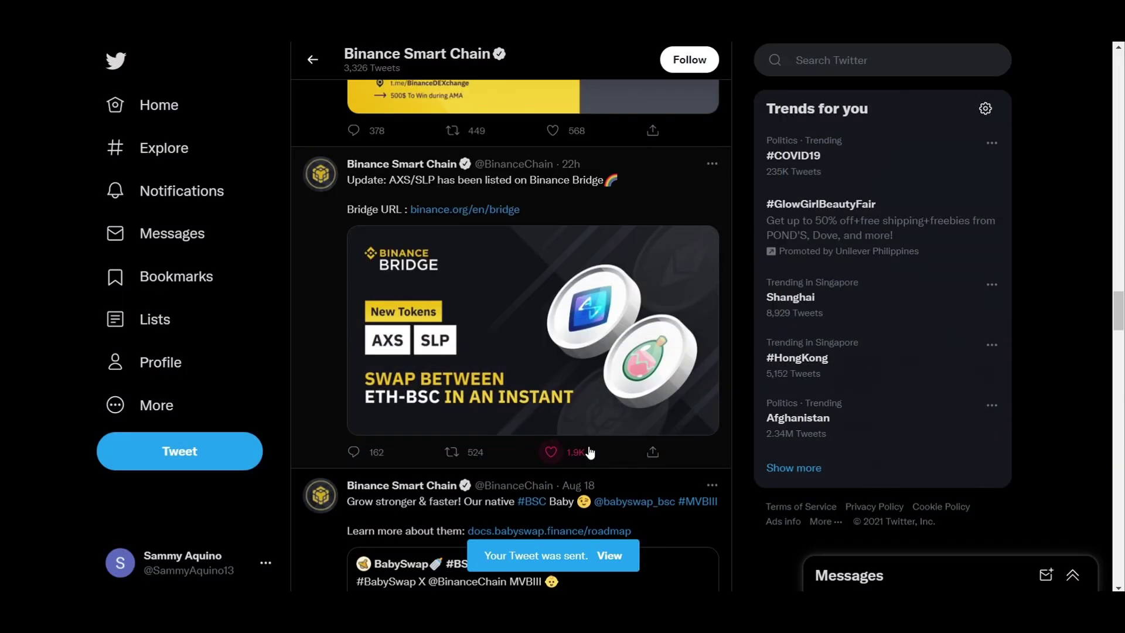
Step: Look through the Bridge tweet's retweet, reply and extra-options menus without acting on them
{"action": "scroll", "coordinate": [589, 452], "scroll_direction": "down", "scroll_amount": 1}
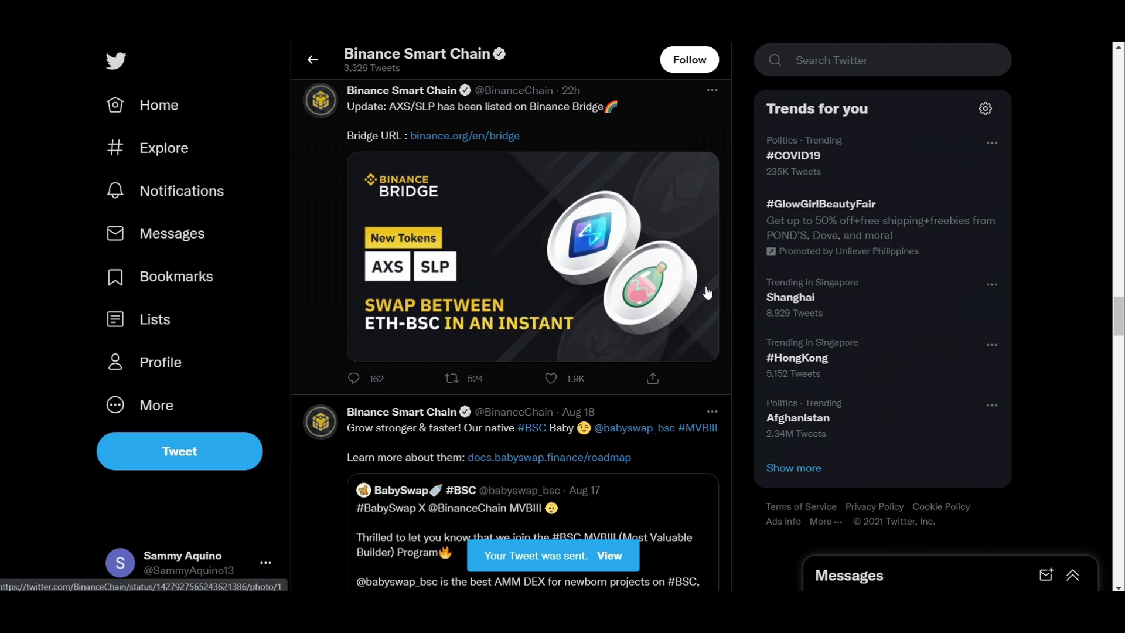
{"action": "left_click", "coordinate": [454, 380]}
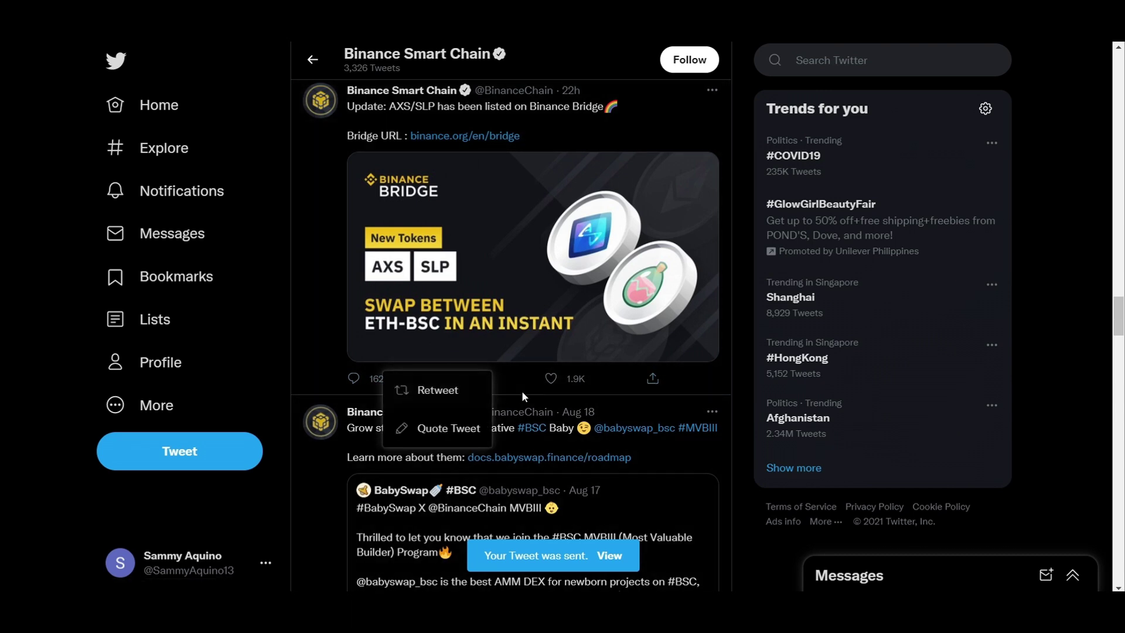
{"action": "left_click", "coordinate": [522, 385]}
{"action": "left_click", "coordinate": [377, 381]}
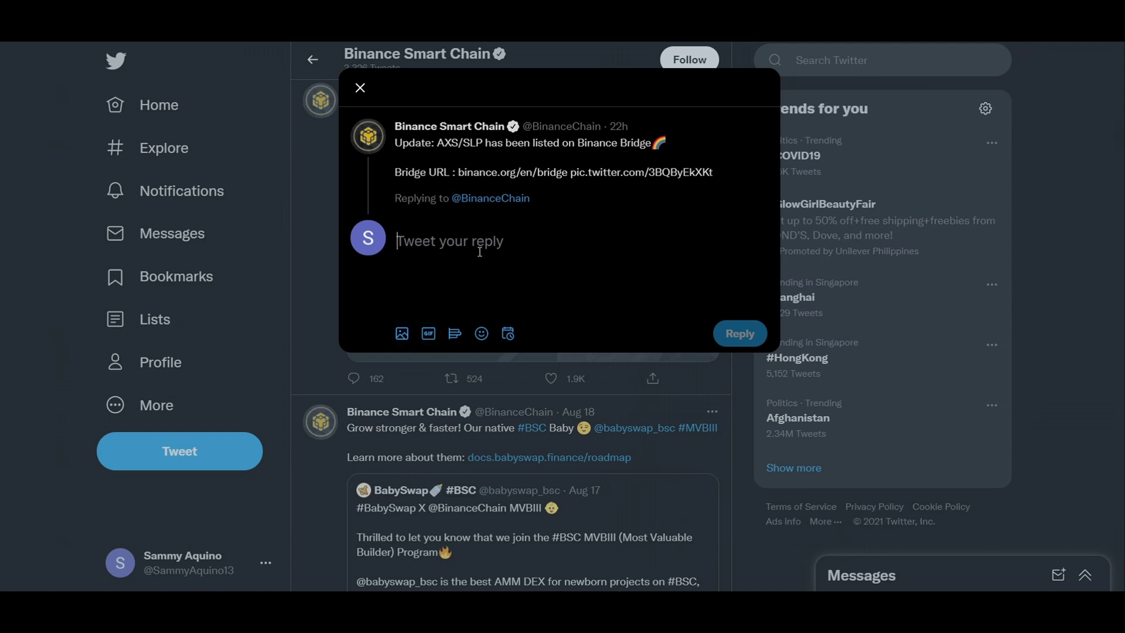
{"action": "left_click", "coordinate": [360, 88]}
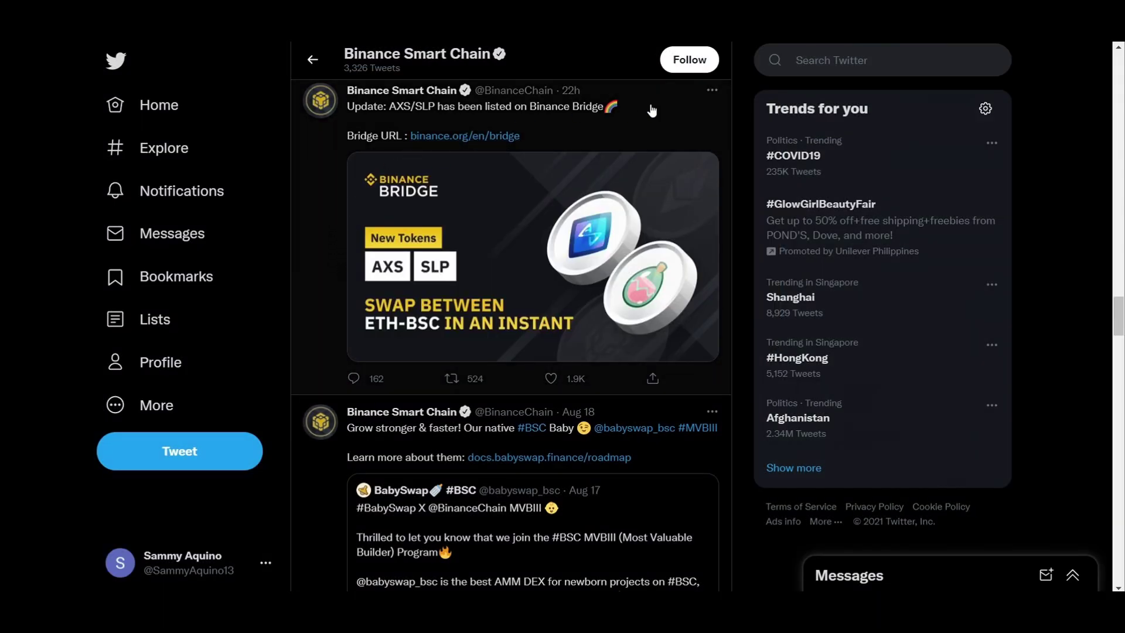
{"action": "left_click", "coordinate": [712, 91]}
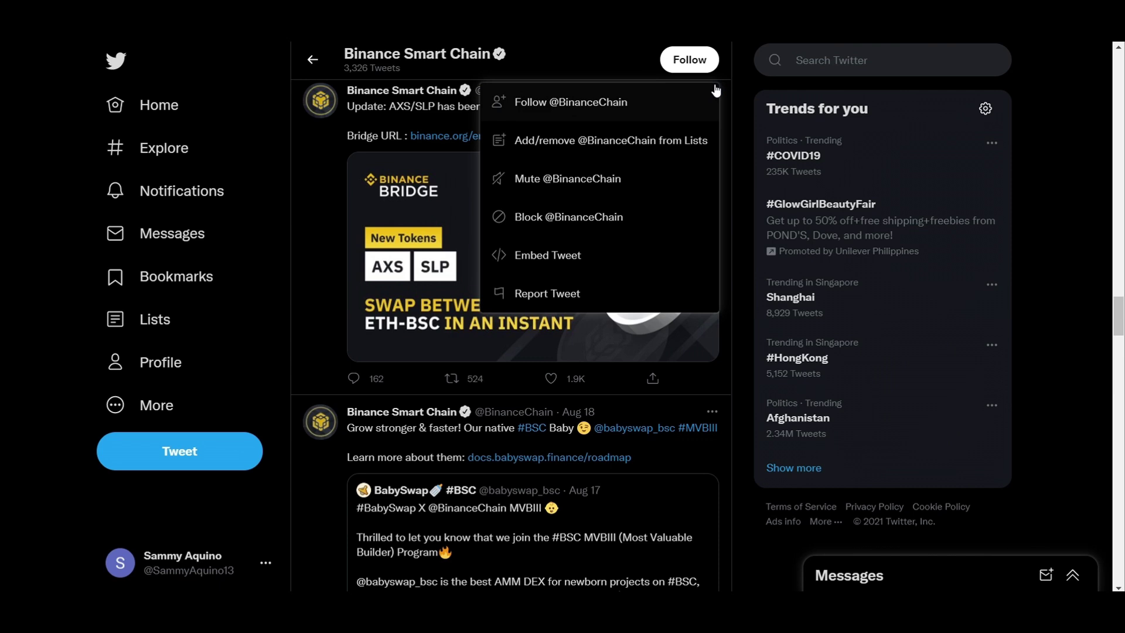
{"action": "left_click", "coordinate": [329, 216]}
Step: Retweet the AXS/SLP Bridge tweet, bringing it to 526 retweets
{"action": "scroll", "coordinate": [339, 218], "scroll_direction": "down", "scroll_amount": 1}
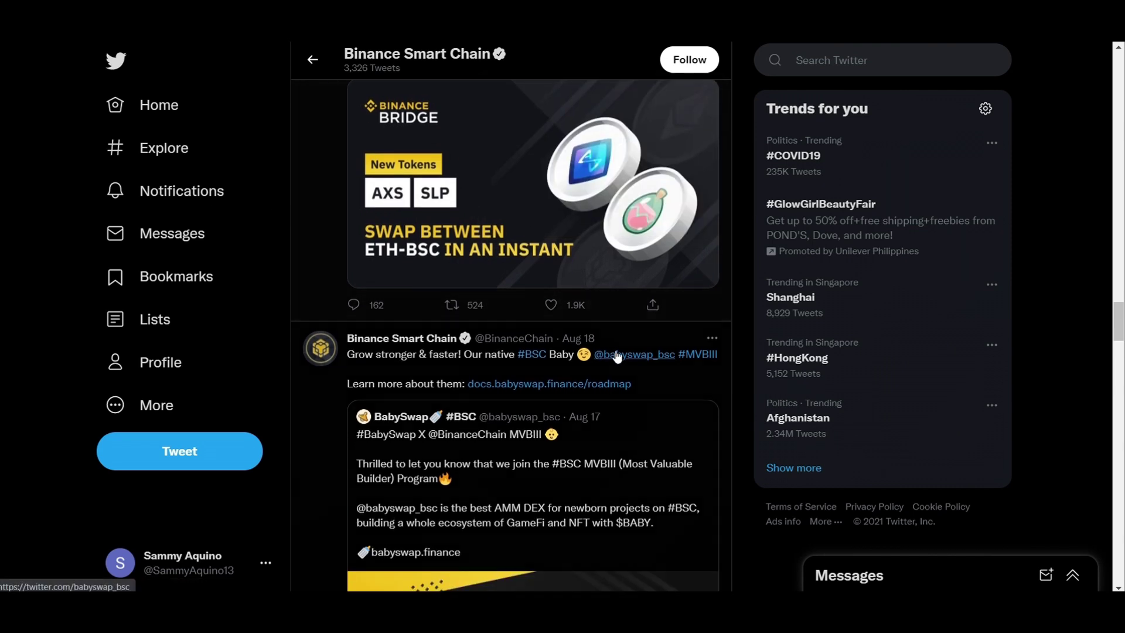
{"action": "left_click", "coordinate": [494, 305]}
{"action": "left_click", "coordinate": [473, 316]}
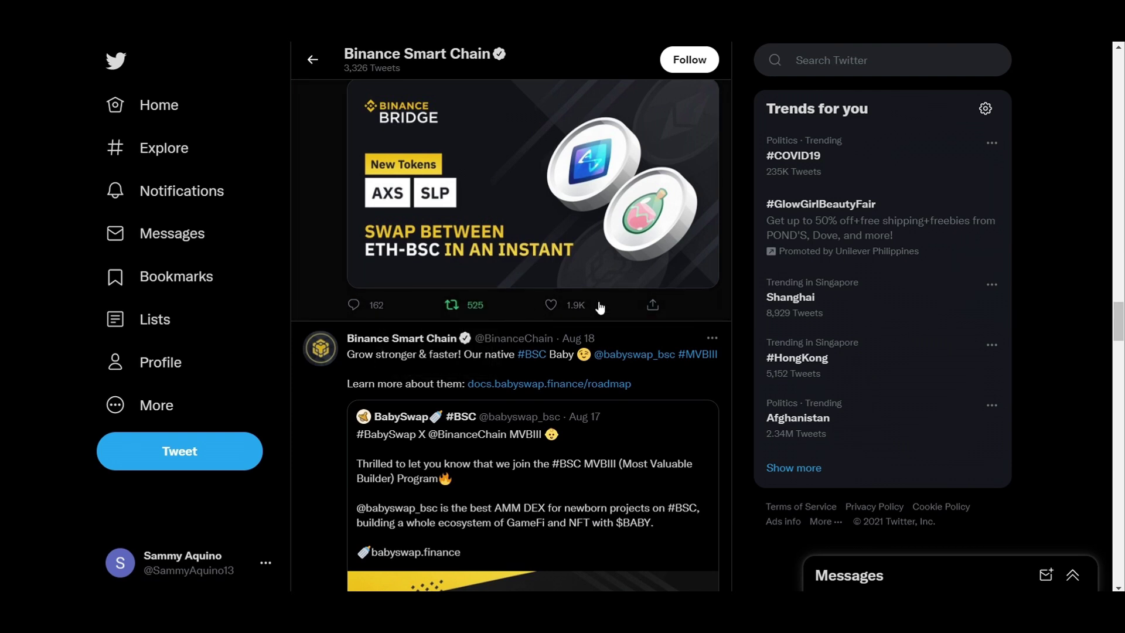
Step: Follow the Binance Smart Chain account from its profile header
{"action": "scroll", "coordinate": [651, 311], "scroll_direction": "up", "scroll_amount": 2}
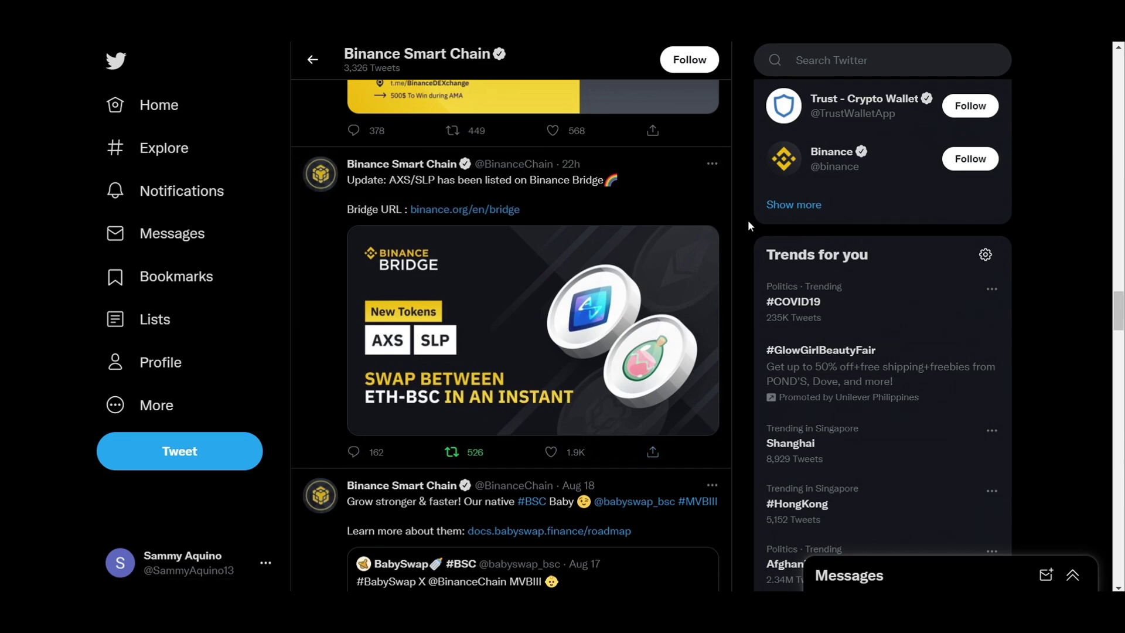
{"action": "scroll", "coordinate": [590, 198], "scroll_direction": "up", "scroll_amount": 1}
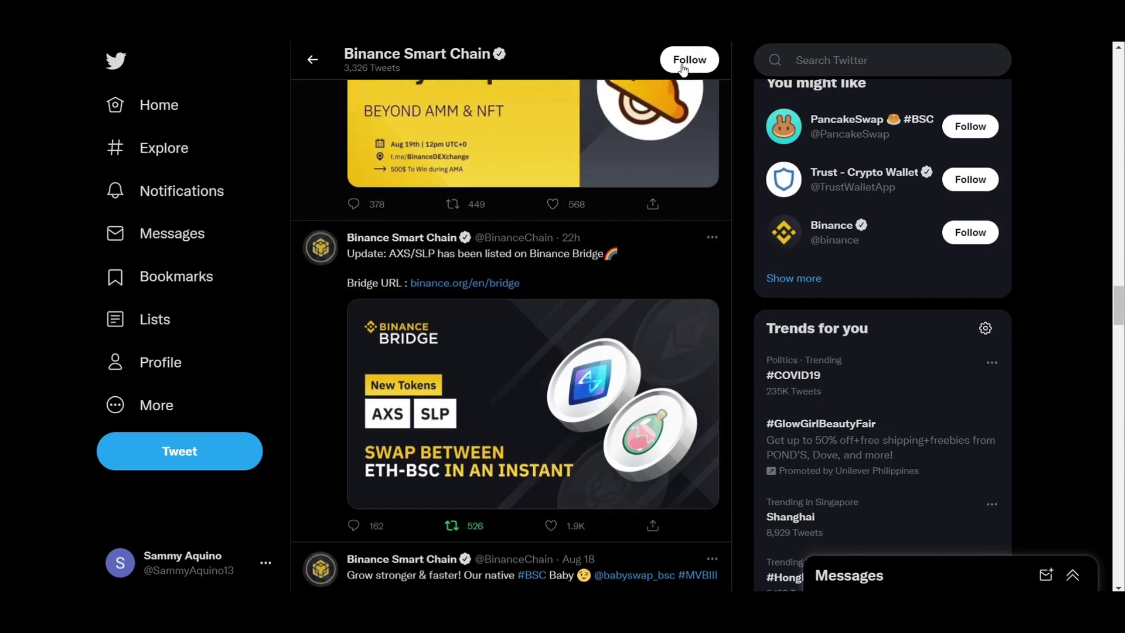
{"action": "left_click", "coordinate": [682, 67]}
{"action": "scroll", "coordinate": [540, 296], "scroll_direction": "up", "scroll_amount": 2}
{"action": "scroll", "coordinate": [598, 346], "scroll_direction": "down", "scroll_amount": 2}
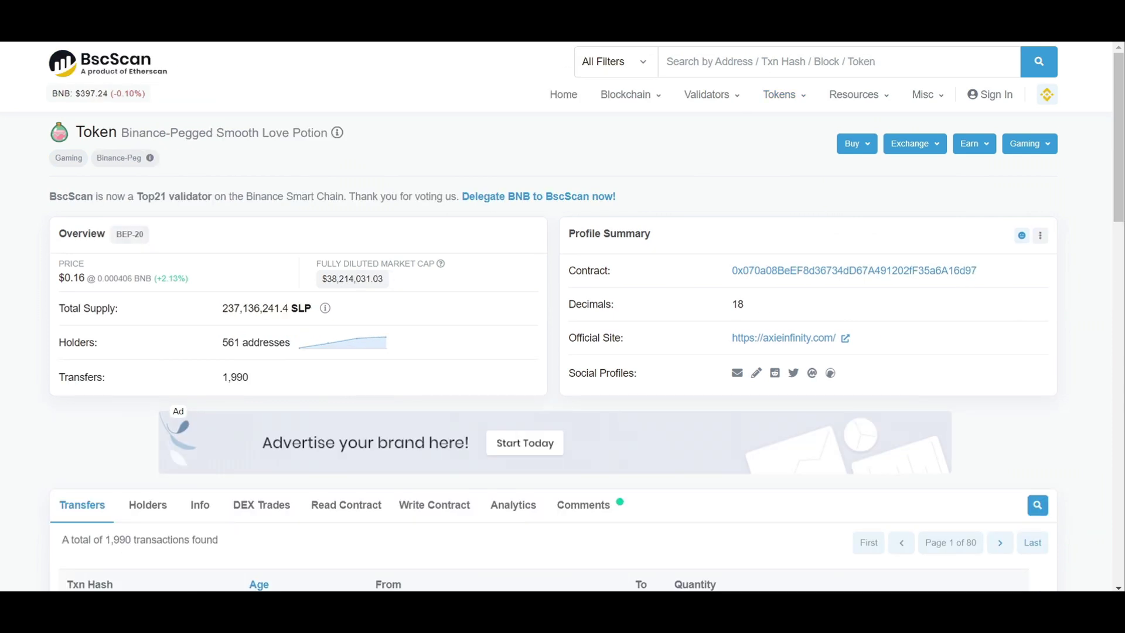
Step: Show the MetaMask wallet over BscScan and scroll to its 0.0189 ETH and $0.00 SLP assets
{"action": "left_click", "coordinate": [937, 23]}
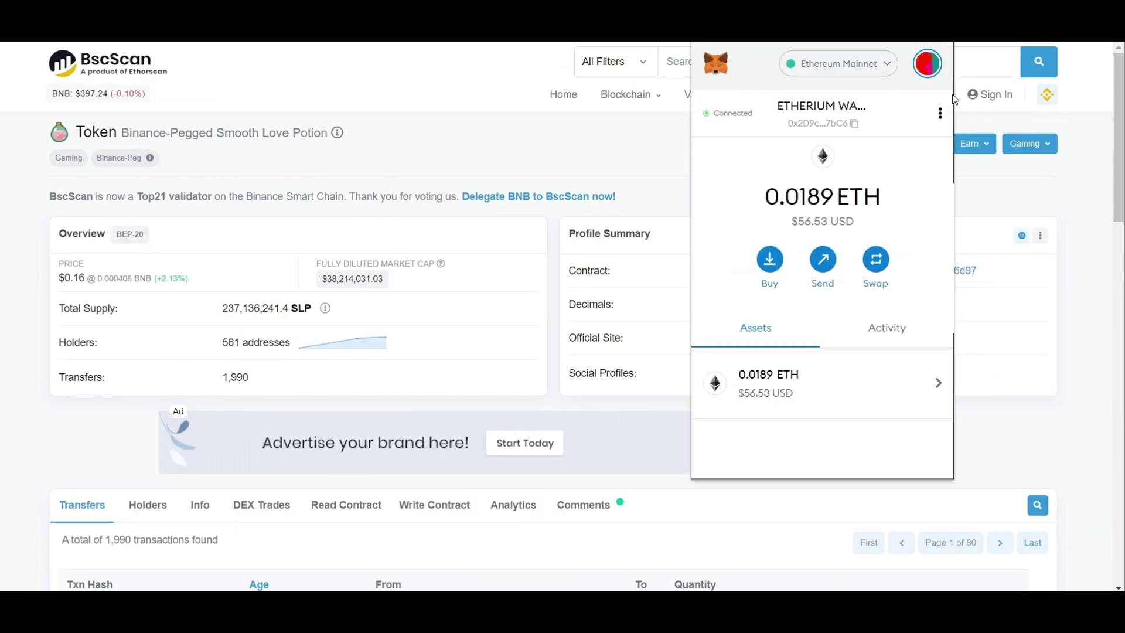
{"action": "scroll", "coordinate": [840, 382], "scroll_direction": "down", "scroll_amount": 2}
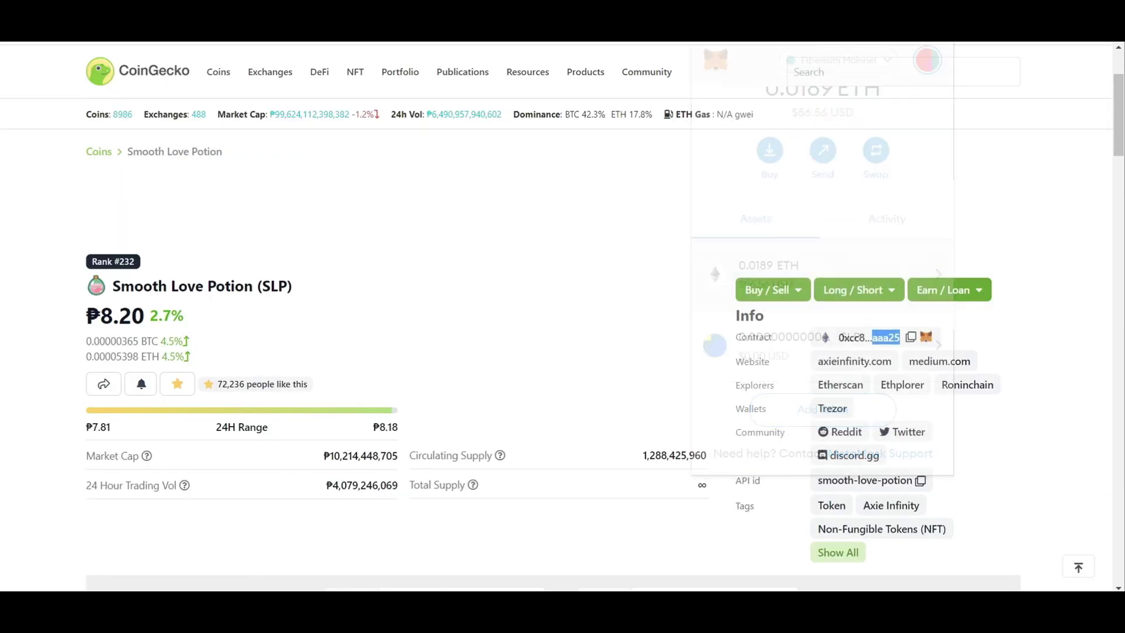
Step: Add SLP to MetaMask via CoinGecko's fox icon, then reopen the wallet showing 359 SLP
{"action": "left_click", "coordinate": [925, 336]}
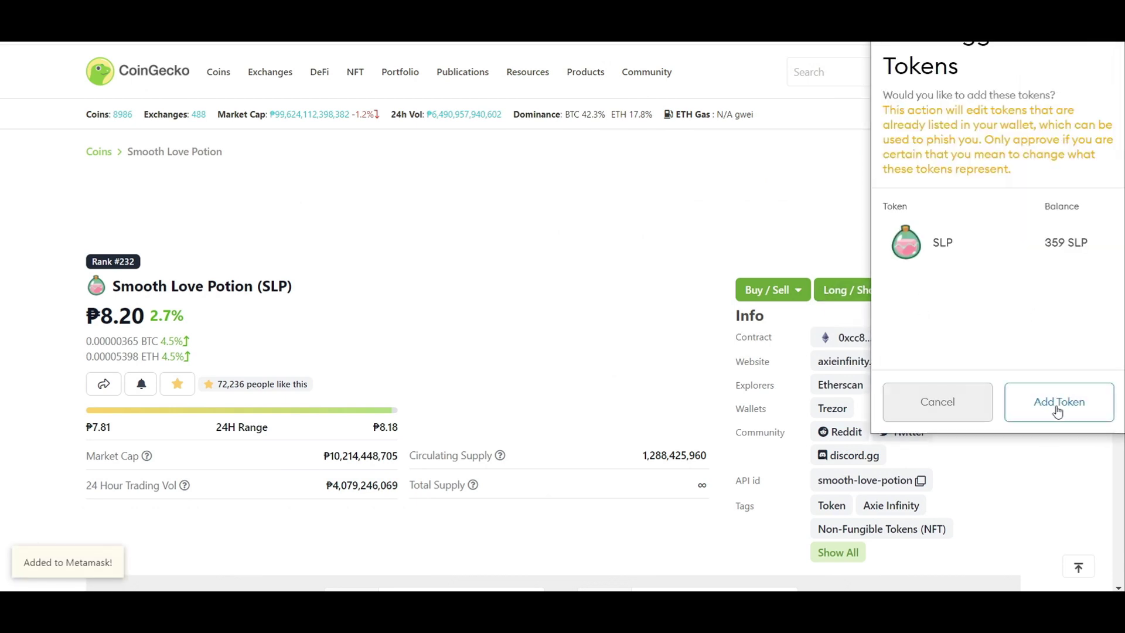
{"action": "left_click", "coordinate": [1058, 404]}
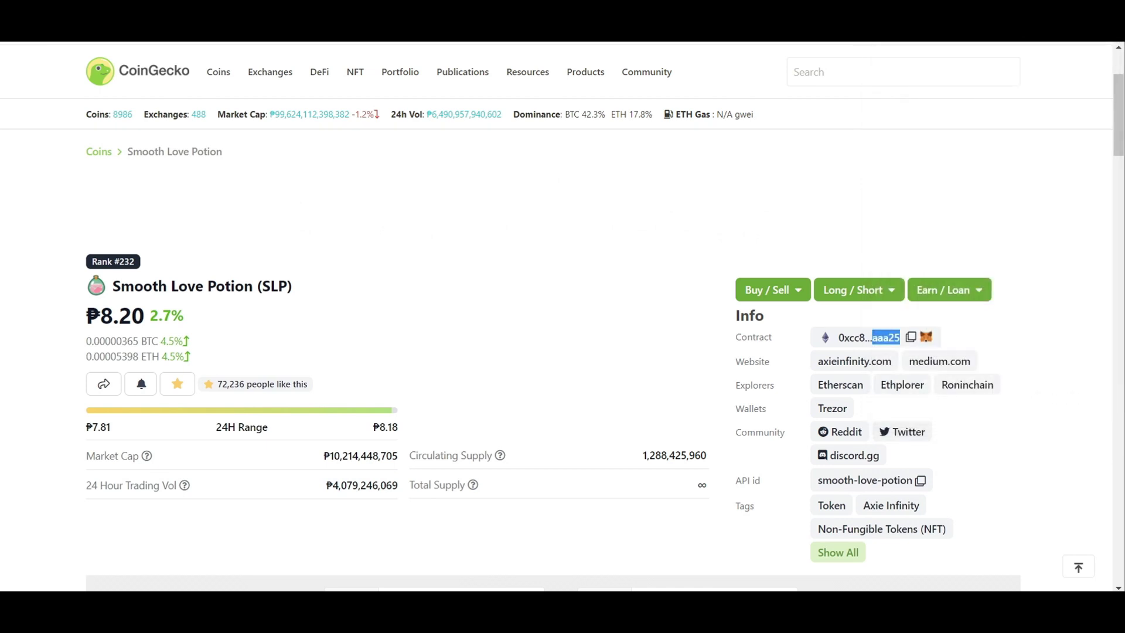
{"action": "key", "text": "alt+shift+m"}
Step: Open the AXS/SLP Bridge tweet's own page and read through its replies, including the posted one
{"action": "scroll", "coordinate": [821, 427], "scroll_direction": "down", "scroll_amount": 2}
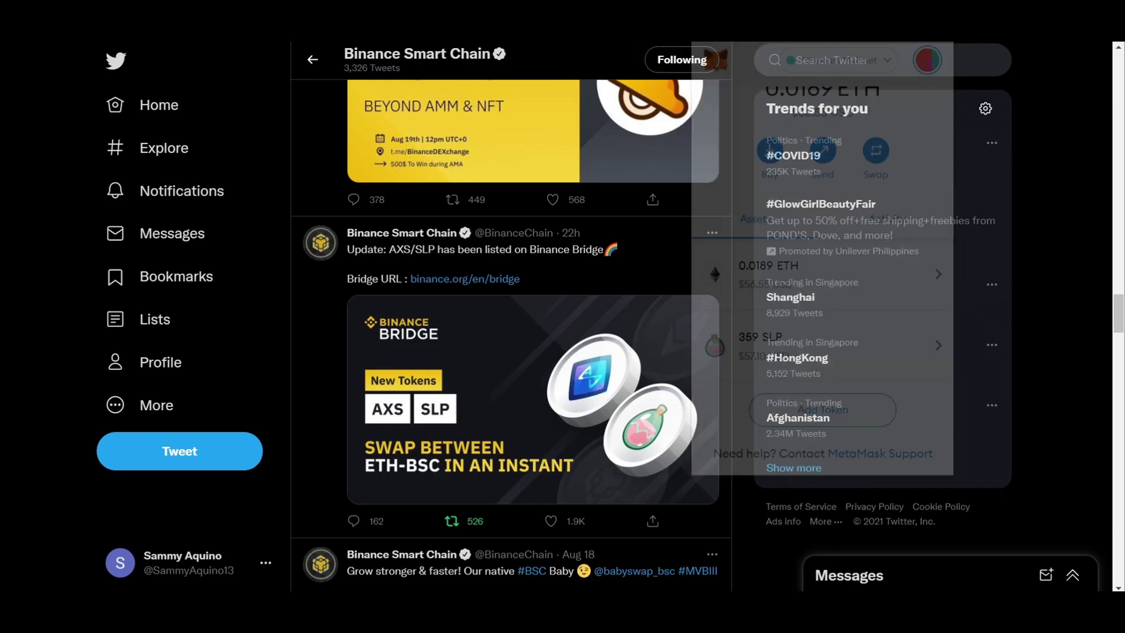
{"action": "left_click", "coordinate": [593, 269]}
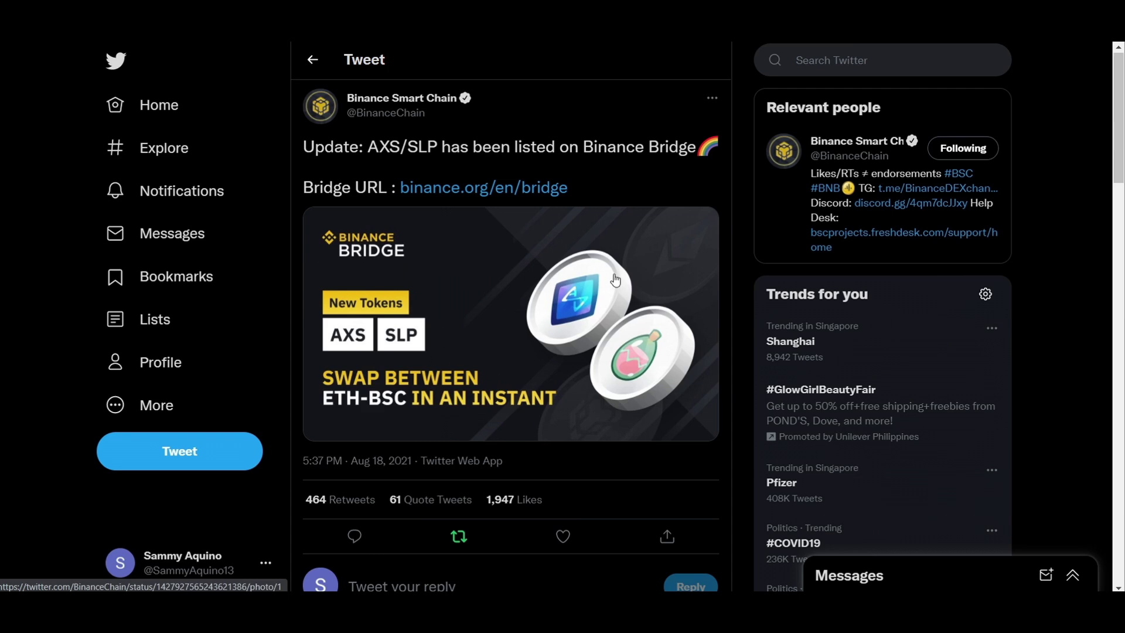
{"action": "scroll", "coordinate": [604, 287], "scroll_direction": "down", "scroll_amount": 3}
{"action": "scroll", "coordinate": [597, 304], "scroll_direction": "down", "scroll_amount": 6}
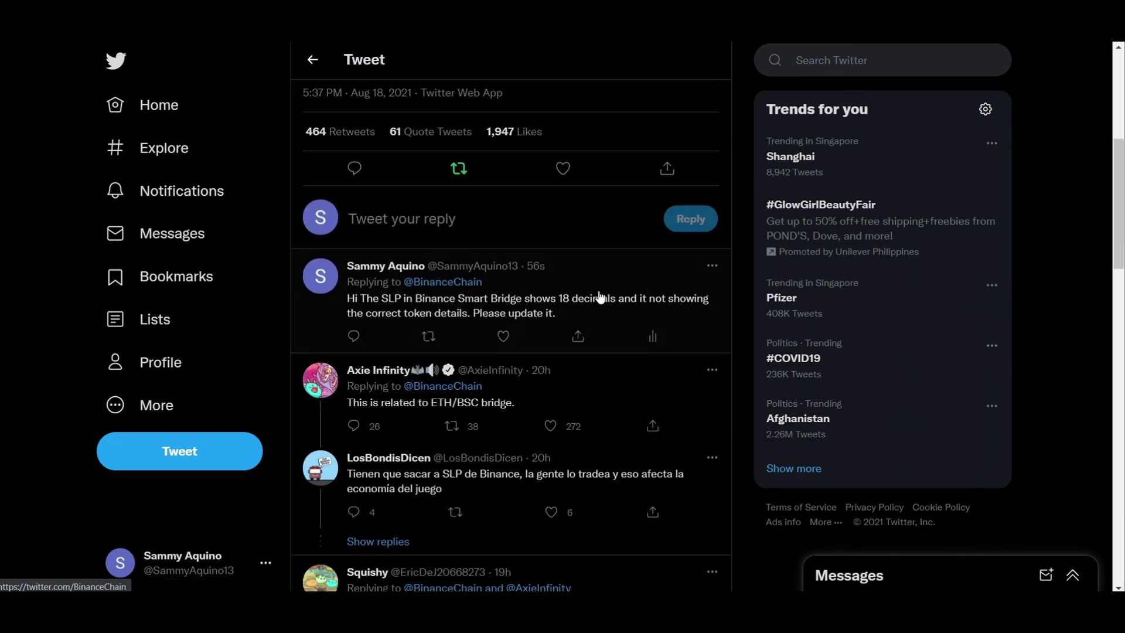
{"action": "scroll", "coordinate": [600, 298], "scroll_direction": "down", "scroll_amount": 1}
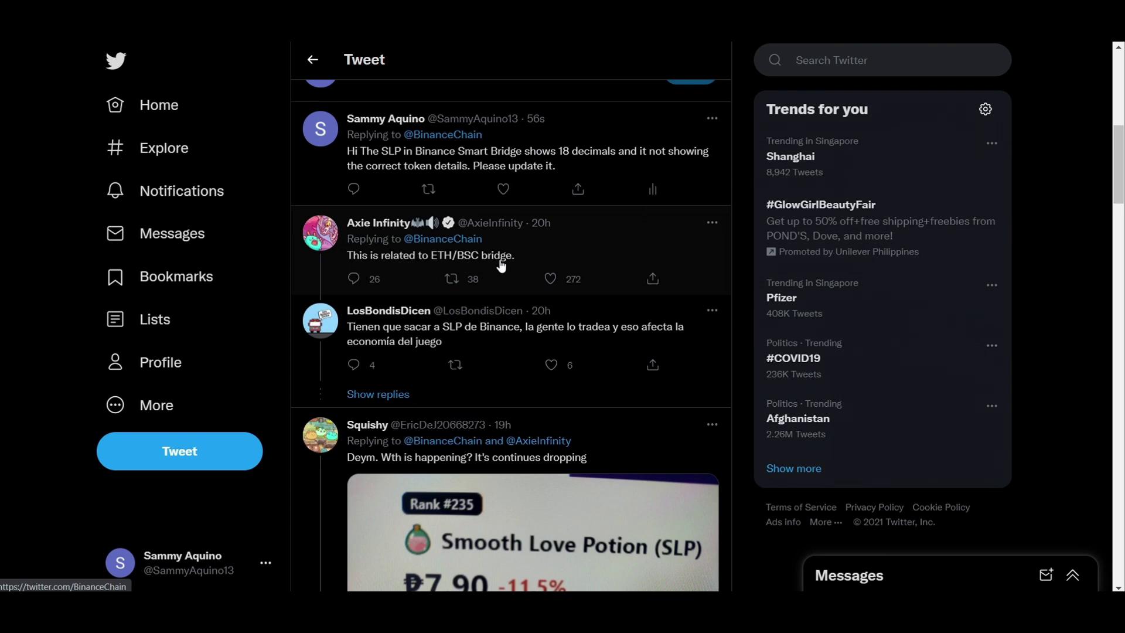
{"action": "scroll", "coordinate": [501, 265], "scroll_direction": "down", "scroll_amount": 2}
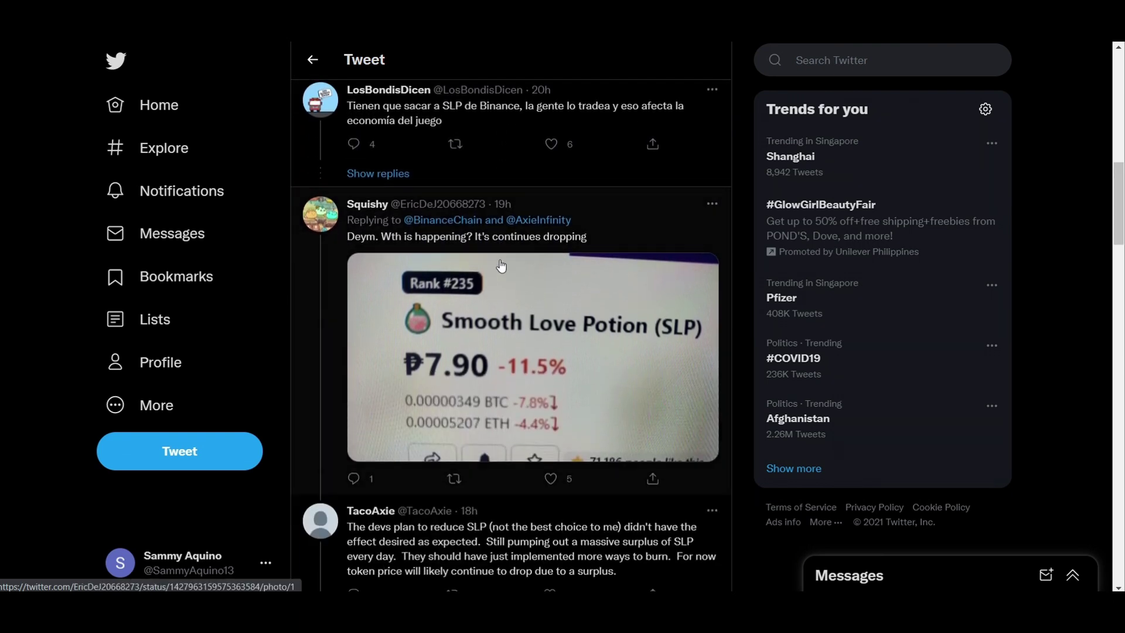
{"action": "scroll", "coordinate": [501, 266], "scroll_direction": "down", "scroll_amount": 4}
{"action": "scroll", "coordinate": [501, 265], "scroll_direction": "down", "scroll_amount": 2}
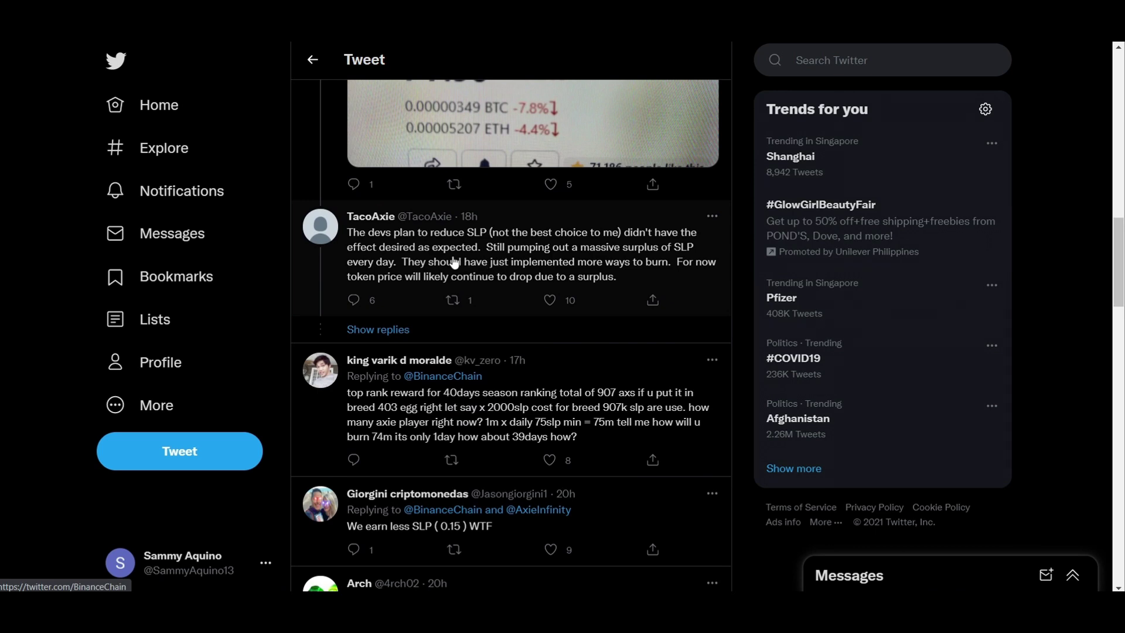
{"action": "scroll", "coordinate": [457, 261], "scroll_direction": "down", "scroll_amount": 1}
{"action": "scroll", "coordinate": [455, 261], "scroll_direction": "down", "scroll_amount": 3}
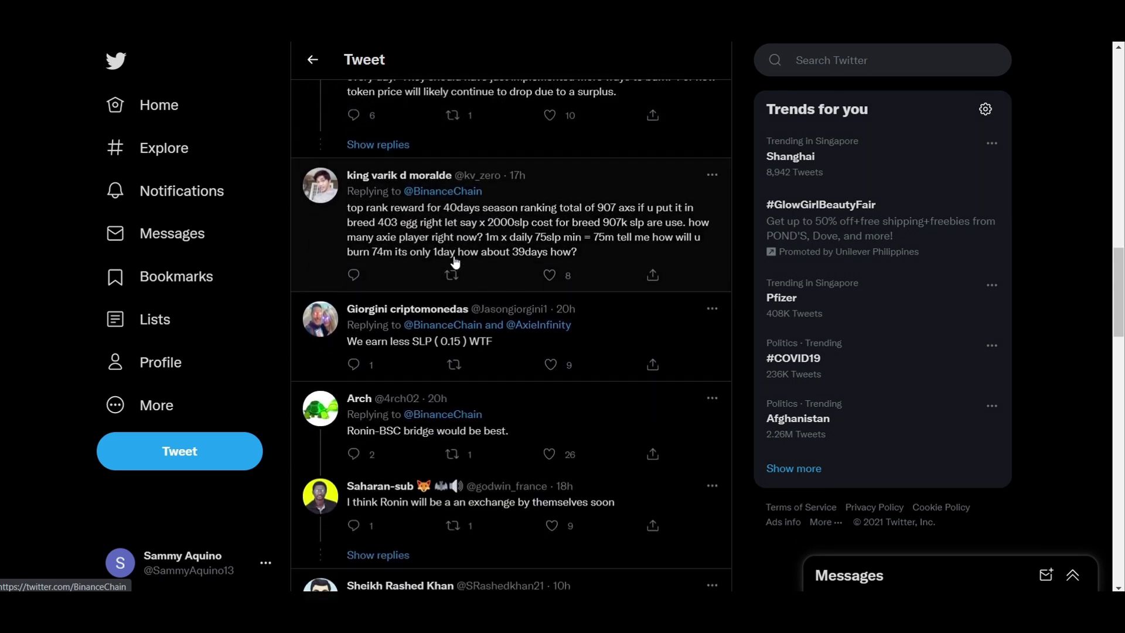
{"action": "scroll", "coordinate": [456, 261], "scroll_direction": "down", "scroll_amount": 4}
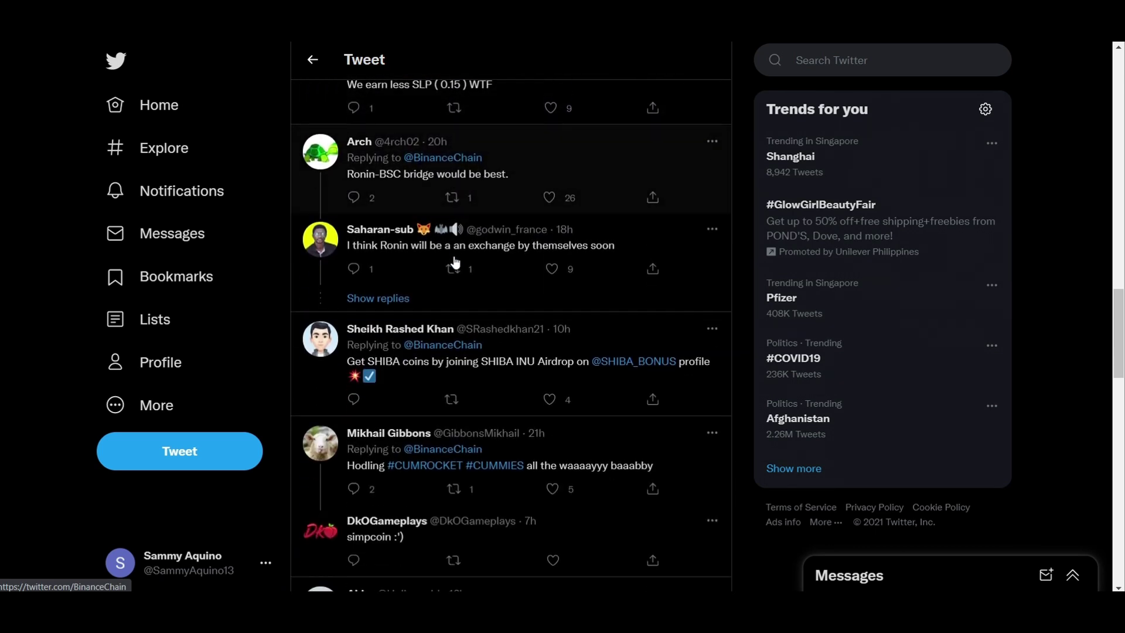
{"action": "scroll", "coordinate": [547, 326], "scroll_direction": "down", "scroll_amount": 4}
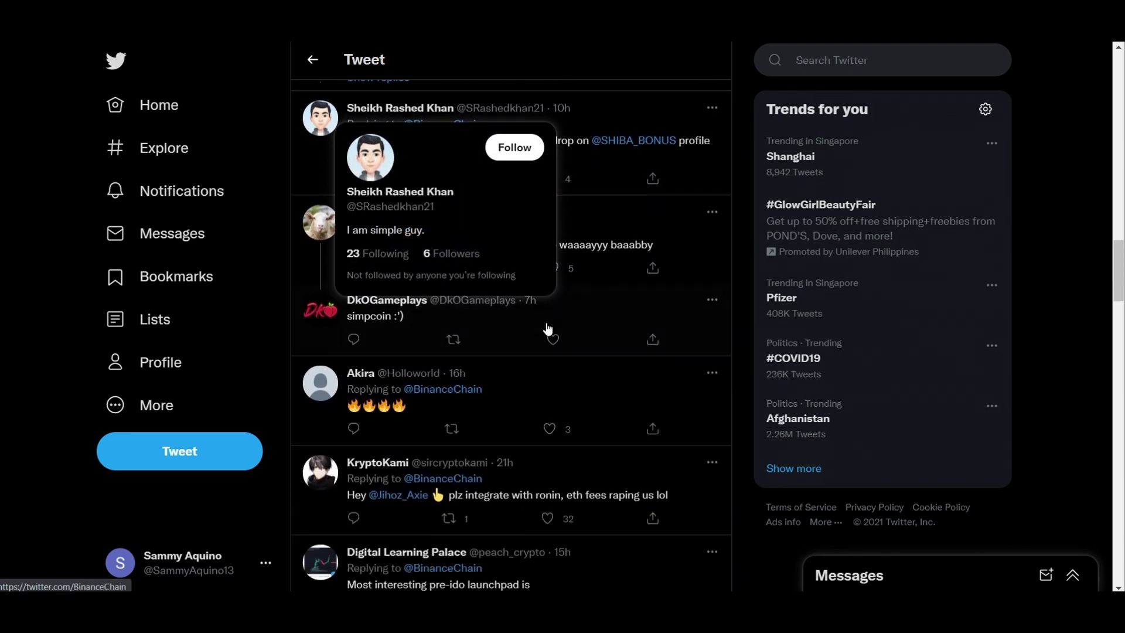
{"action": "scroll", "coordinate": [590, 329], "scroll_direction": "down", "scroll_amount": 7}
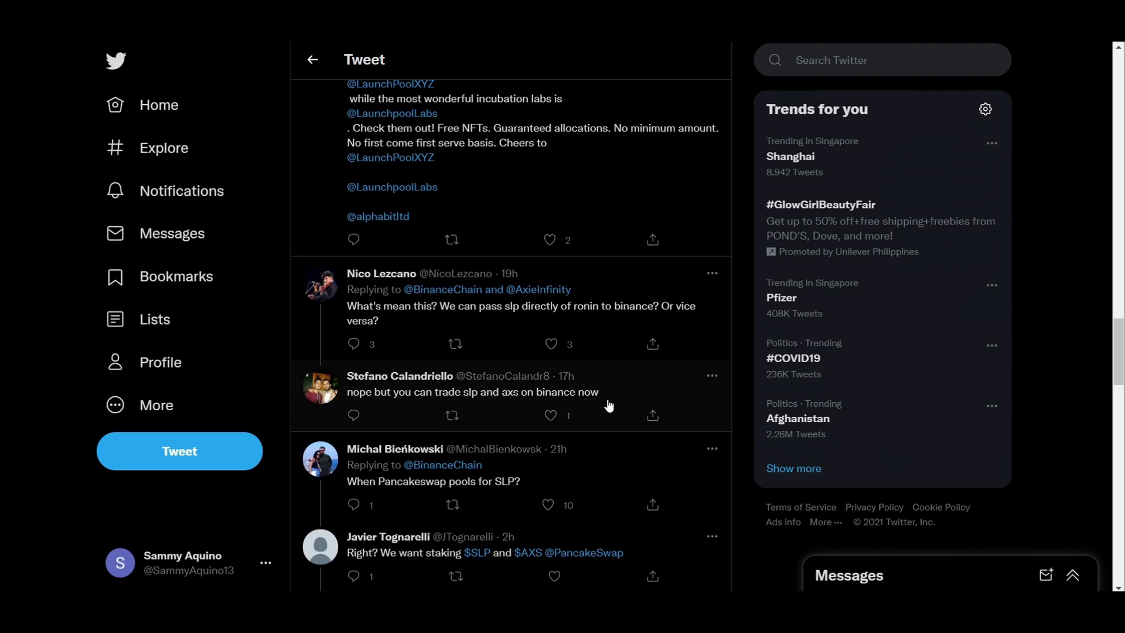
{"action": "scroll", "coordinate": [609, 405], "scroll_direction": "down", "scroll_amount": 3}
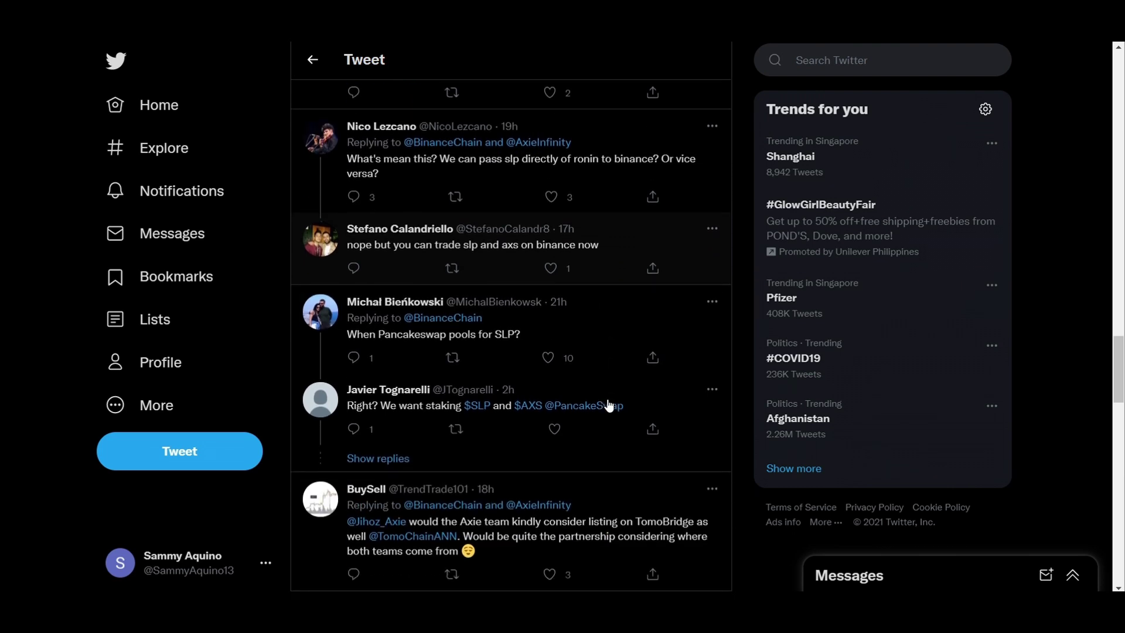
{"action": "scroll", "coordinate": [550, 410], "scroll_direction": "down", "scroll_amount": 1}
{"action": "scroll", "coordinate": [498, 432], "scroll_direction": "down", "scroll_amount": 6}
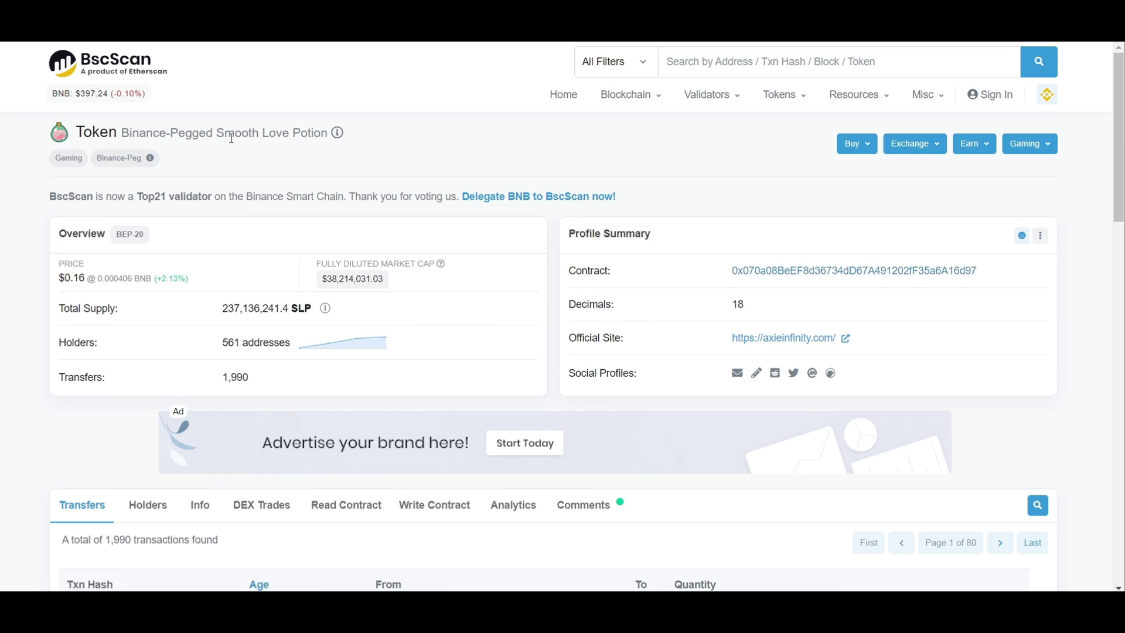
Step: Highlight the Binance-Pegged Smooth Love Potion name and the word 'Token' on BscScan, then deselect
{"action": "left_click_drag", "start_coordinate": [124, 136], "coordinate": [326, 134]}
{"action": "left_click", "coordinate": [717, 189]}
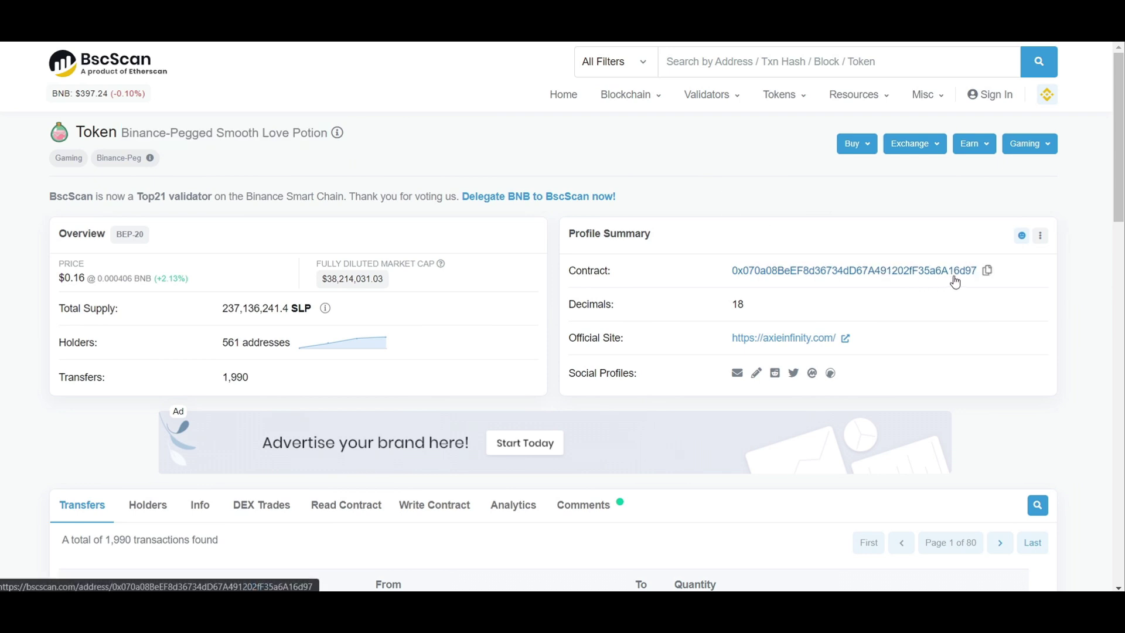
{"action": "mouse_move", "coordinate": [957, 281]}
{"action": "double_click", "coordinate": [83, 126]}
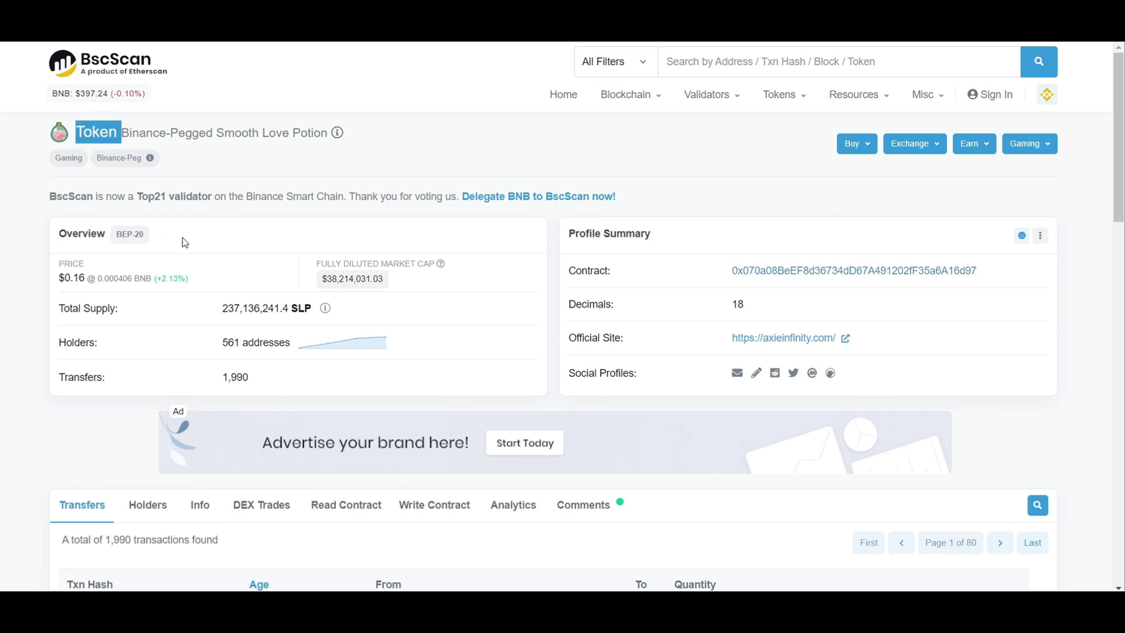
{"action": "left_click", "coordinate": [223, 158]}
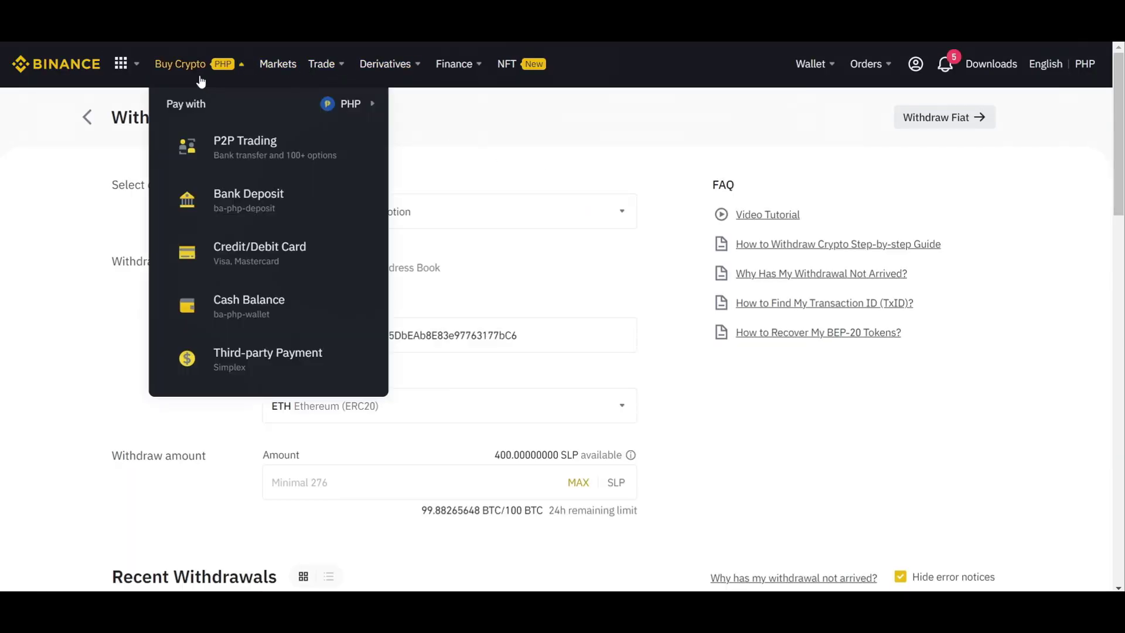
Step: Search Binance Markets for 'slp' and view its fiat pairs SLP/BUSD and SLP/USDT
{"action": "mouse_move", "coordinate": [123, 64]}
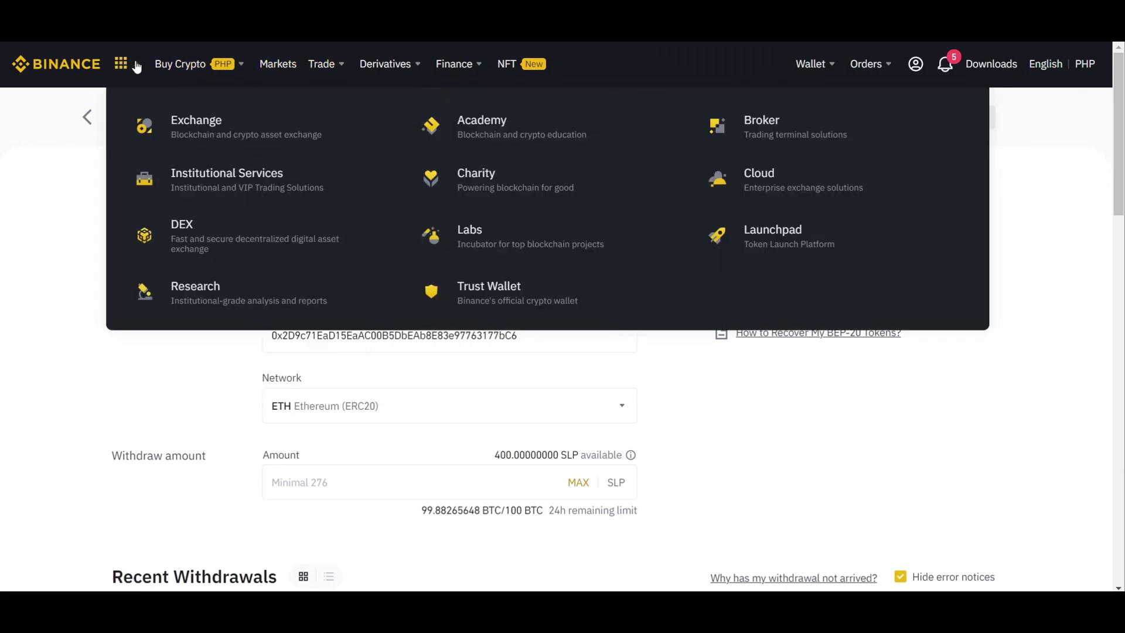
{"action": "left_click", "coordinate": [270, 72]}
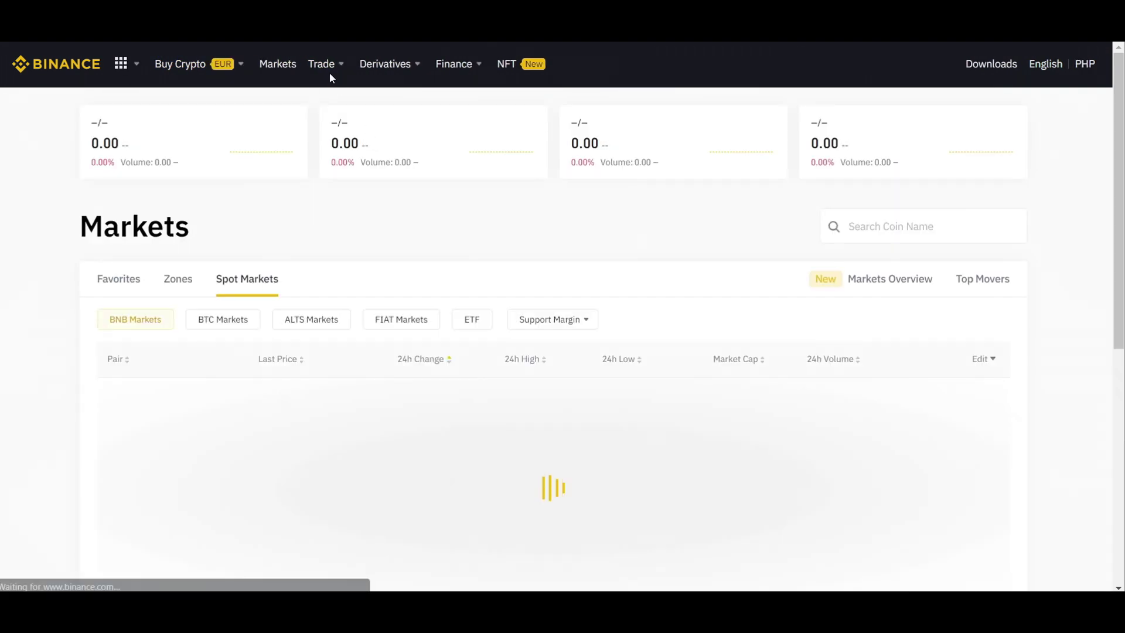
{"action": "mouse_move", "coordinate": [329, 73]}
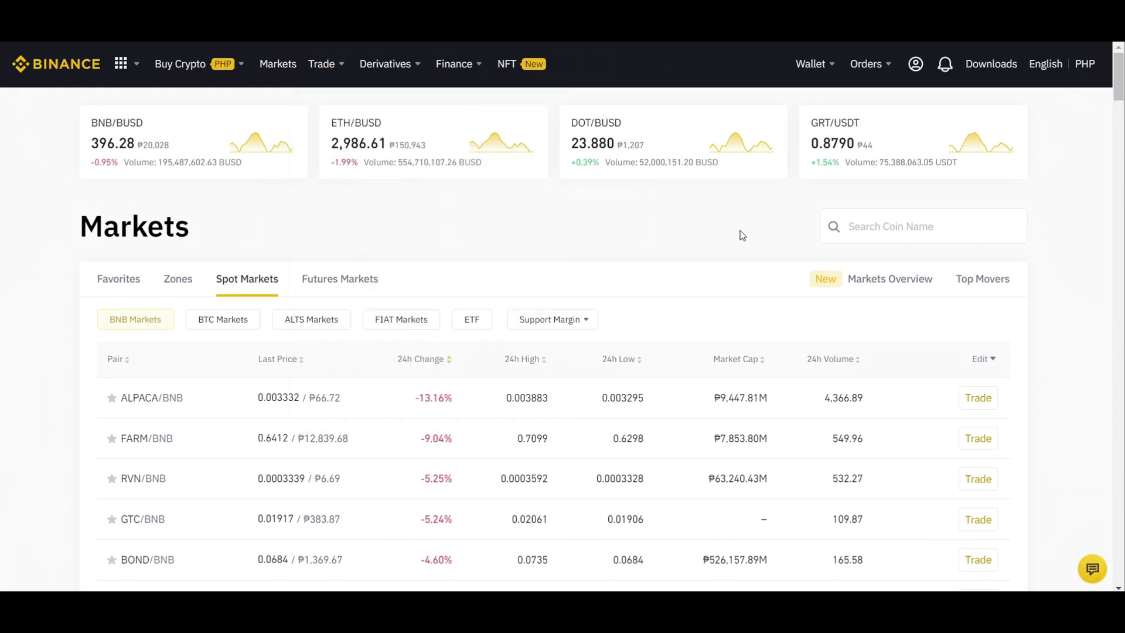
{"action": "left_click", "coordinate": [870, 230]}
{"action": "type", "text": "sm"}
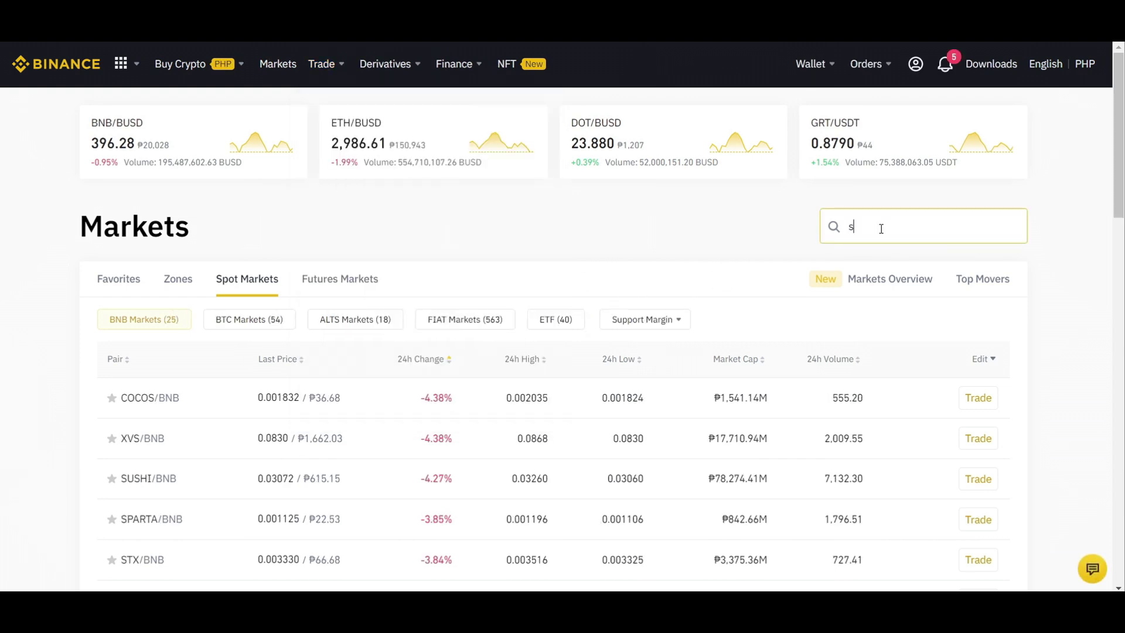
{"action": "key", "text": "BackSpace"}
{"action": "type", "text": "moo"}
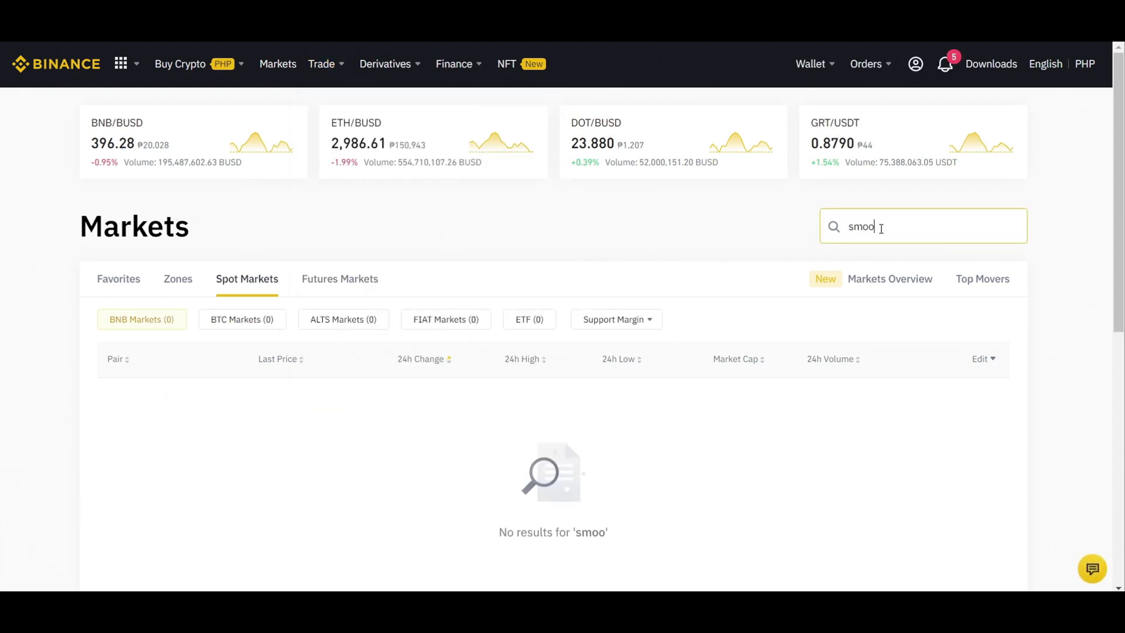
{"action": "key", "text": "BackSpace"}
{"action": "key", "text": "BackSpace"}
{"action": "key", "text": "BackSpace"}
{"action": "key", "text": "BackSpace"}
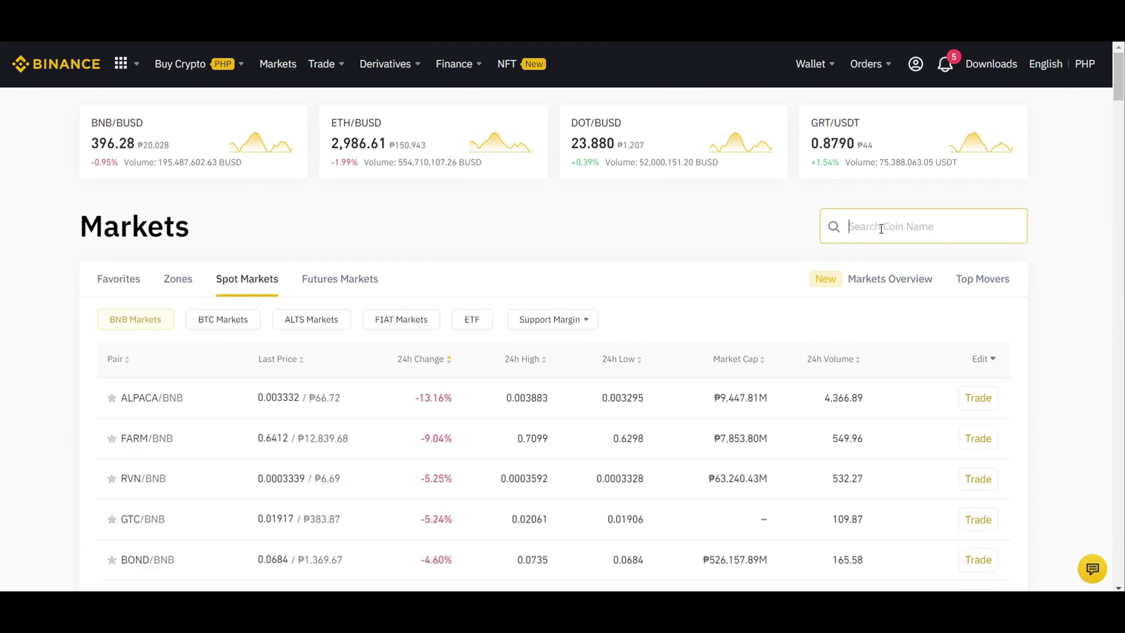
{"action": "type", "text": "slp"}
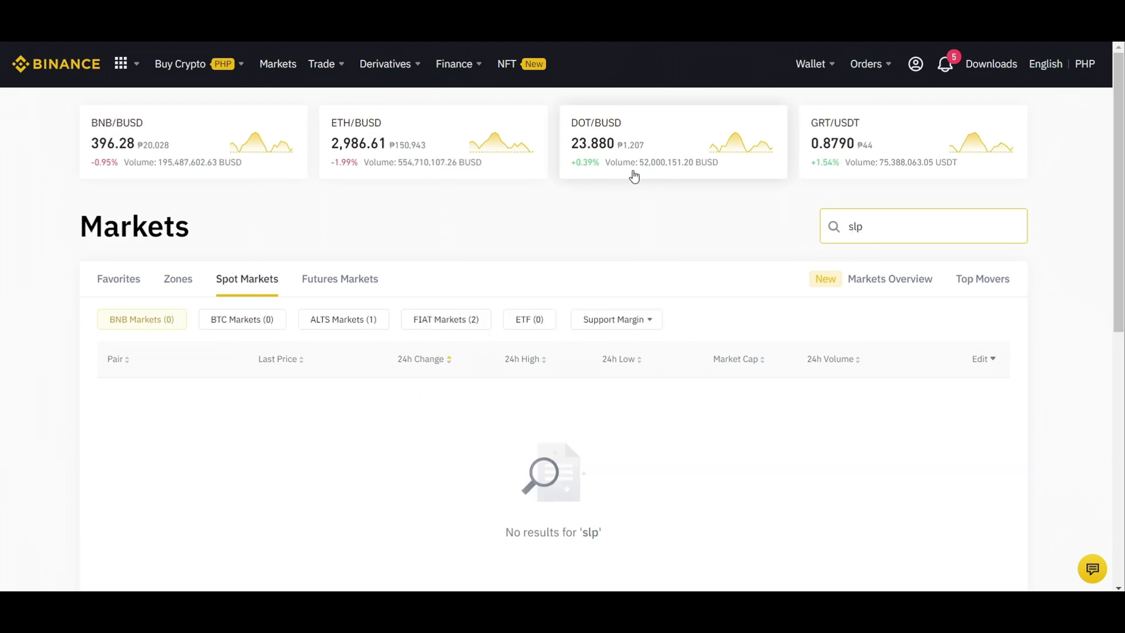
{"action": "left_click", "coordinate": [451, 321]}
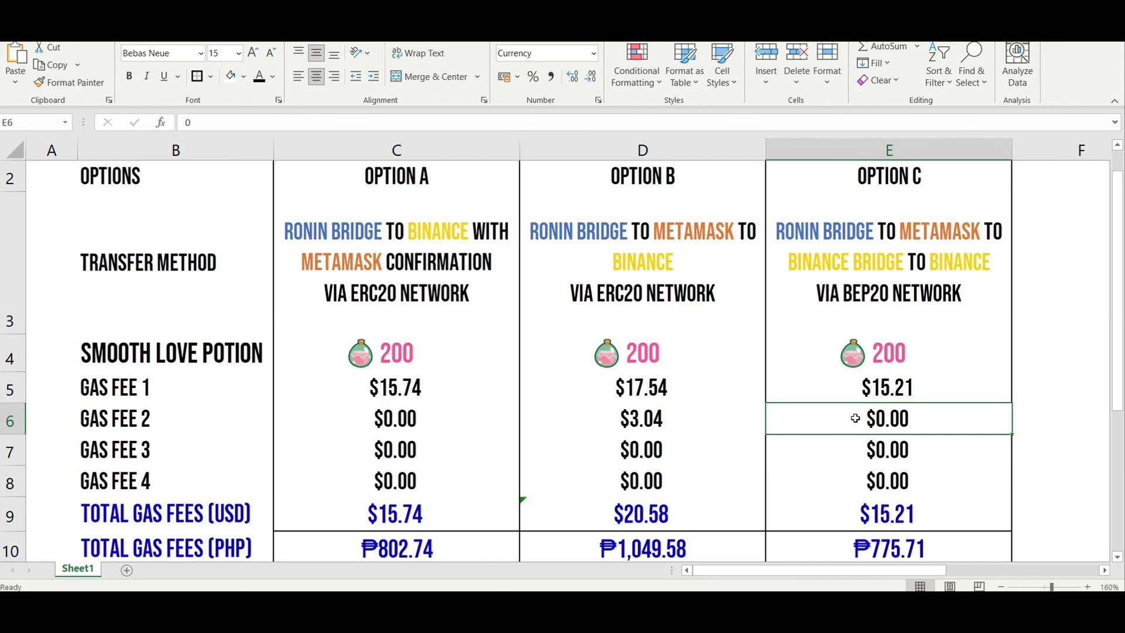
Step: Review Option C's gas fees in E7, the E9 total and E6:E8, then return to Chrome
{"action": "left_click", "coordinate": [855, 448]}
{"action": "scroll", "coordinate": [853, 447], "scroll_direction": "down", "scroll_amount": 1}
{"action": "left_click", "coordinate": [878, 308]}
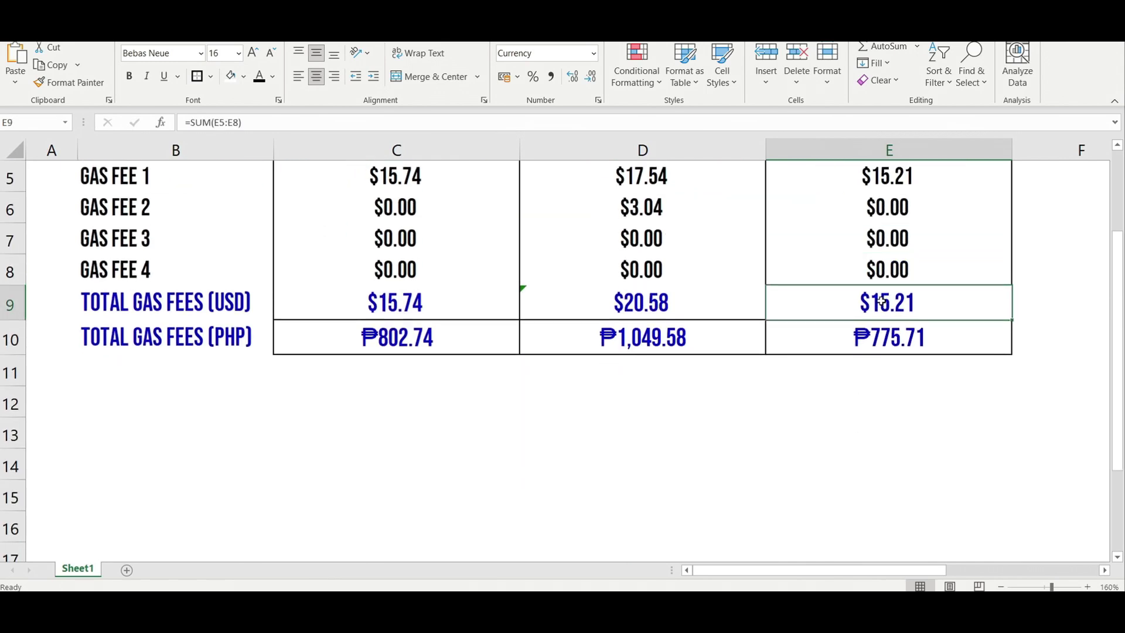
{"action": "scroll", "coordinate": [878, 311], "scroll_direction": "up", "scroll_amount": 1}
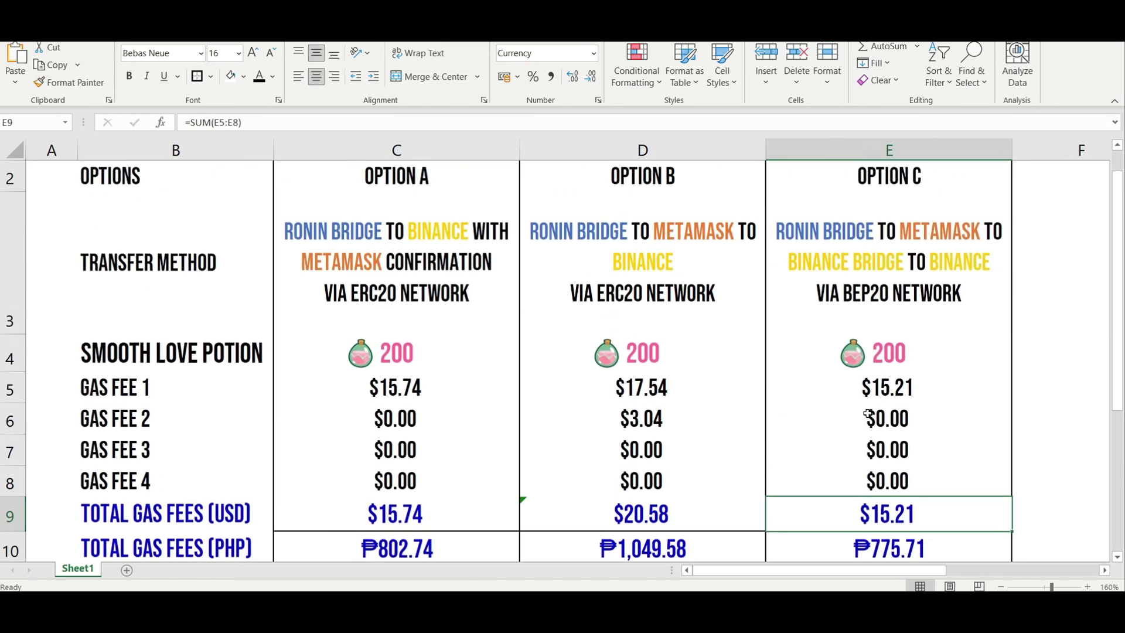
{"action": "left_click_drag", "start_coordinate": [871, 420], "coordinate": [874, 476]}
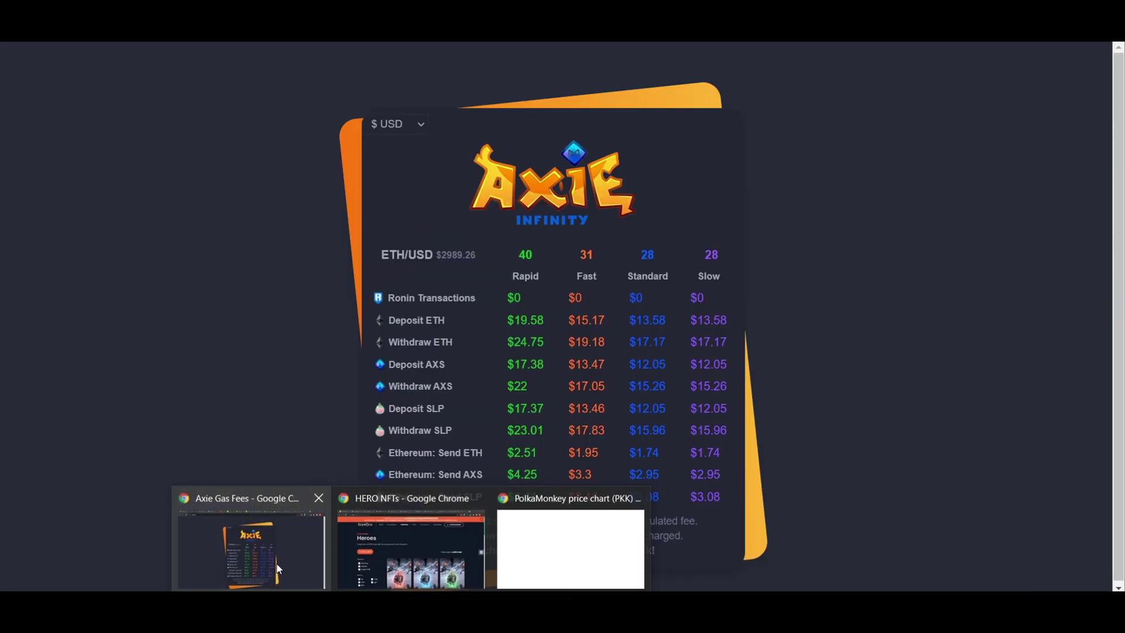
{"action": "left_click", "coordinate": [276, 563]}
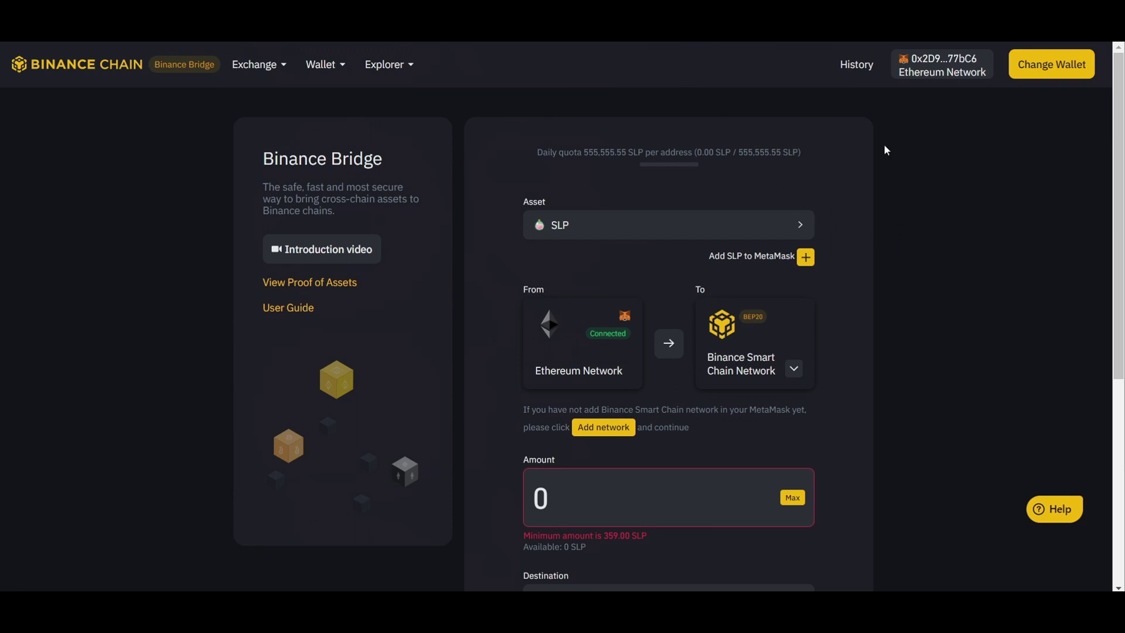
Step: Check the MetaMask assets, then highlight the bridge's 359.00 SLP minimum amount
{"action": "left_click", "coordinate": [939, 41]}
{"action": "scroll", "coordinate": [795, 372], "scroll_direction": "down", "scroll_amount": 3}
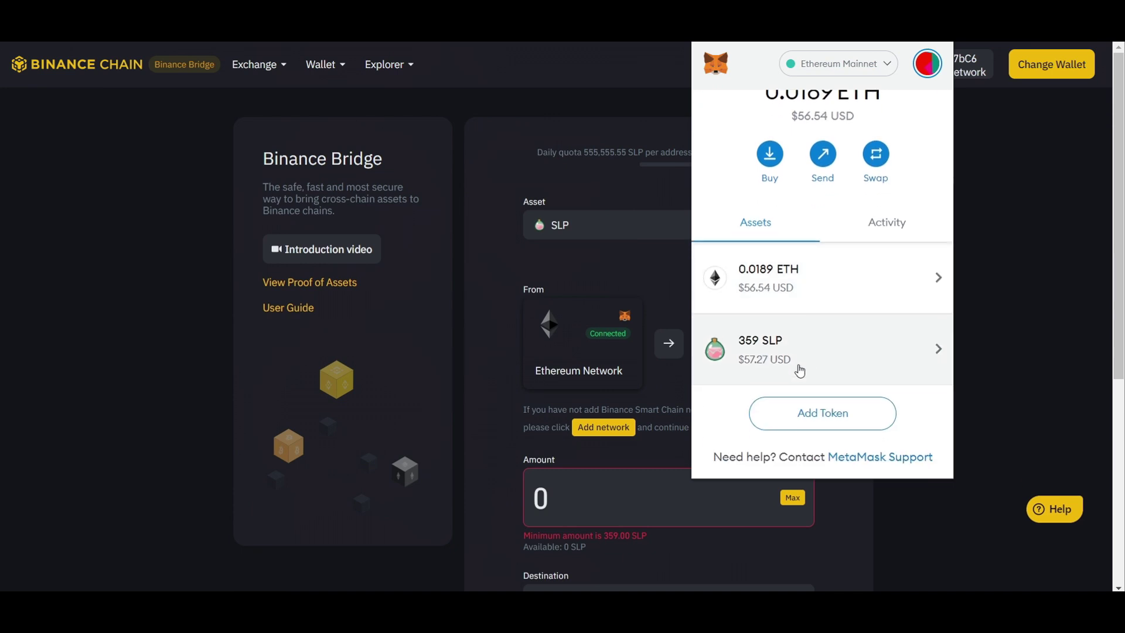
{"action": "left_click", "coordinate": [965, 382]}
{"action": "scroll", "coordinate": [941, 387], "scroll_direction": "down", "scroll_amount": 3}
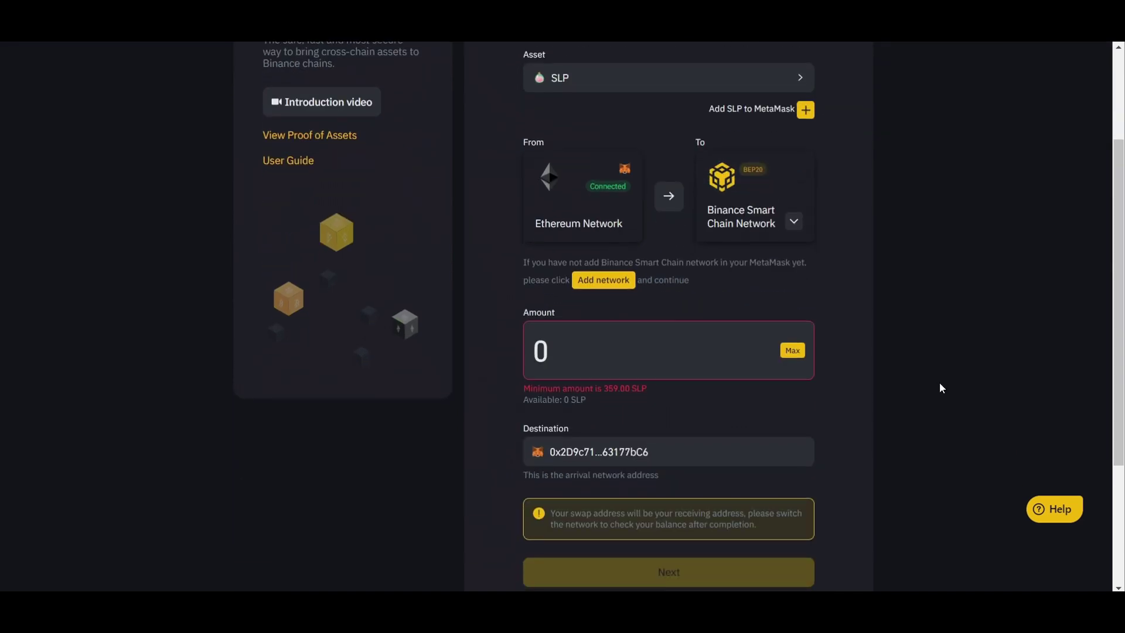
{"action": "scroll", "coordinate": [679, 399], "scroll_direction": "down", "scroll_amount": 2}
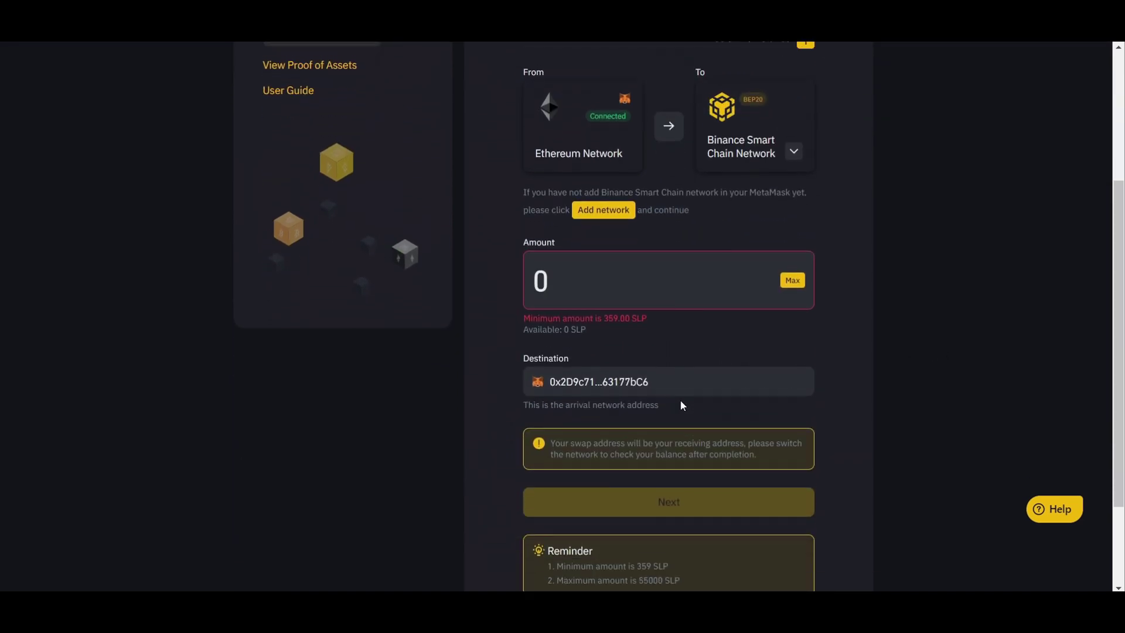
{"action": "double_click", "coordinate": [614, 315]}
{"action": "left_click", "coordinate": [571, 324]}
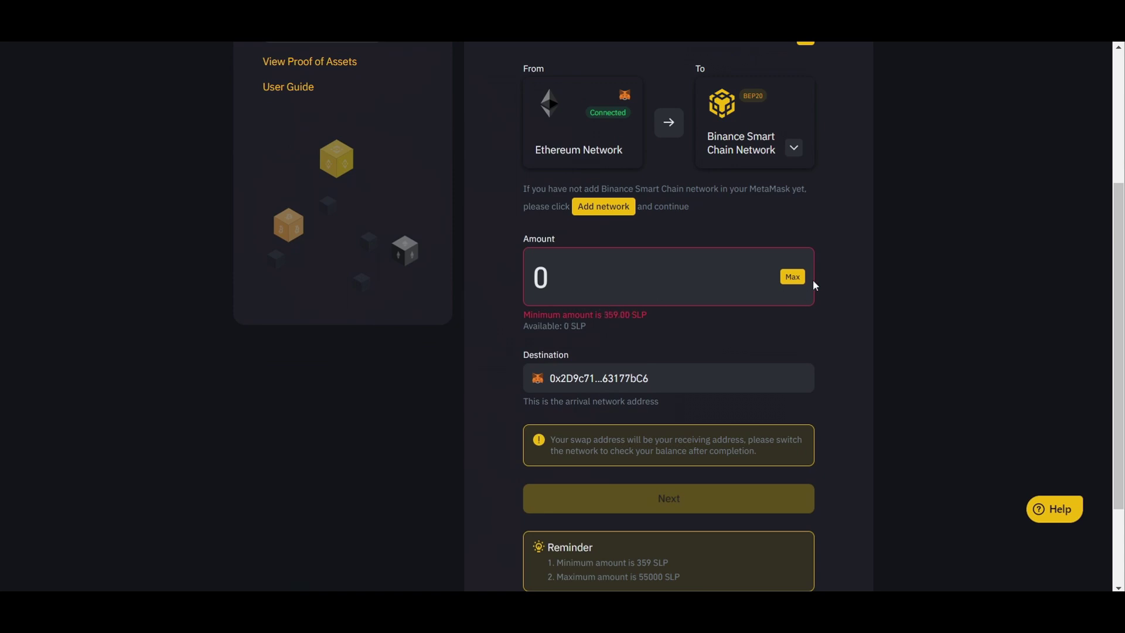
{"action": "scroll", "coordinate": [813, 279], "scroll_direction": "up", "scroll_amount": 4}
Step: Add SLP as a token in the MetaMask wallet
{"action": "left_click", "coordinate": [806, 258]}
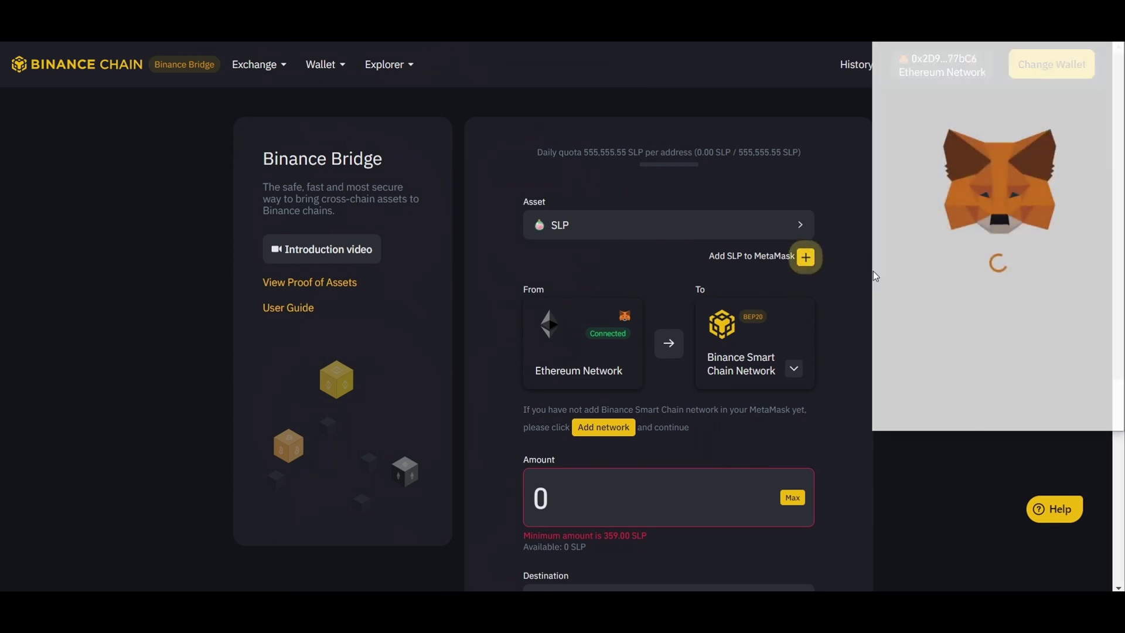
{"action": "left_click", "coordinate": [1048, 408]}
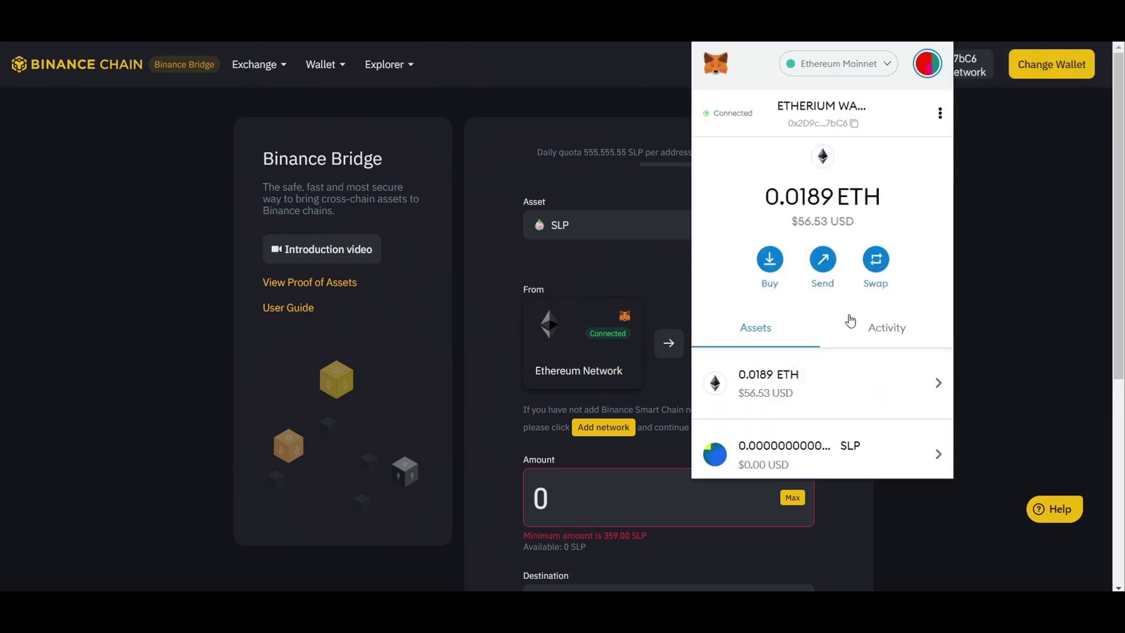
{"action": "scroll", "coordinate": [847, 321], "scroll_direction": "down", "scroll_amount": 2}
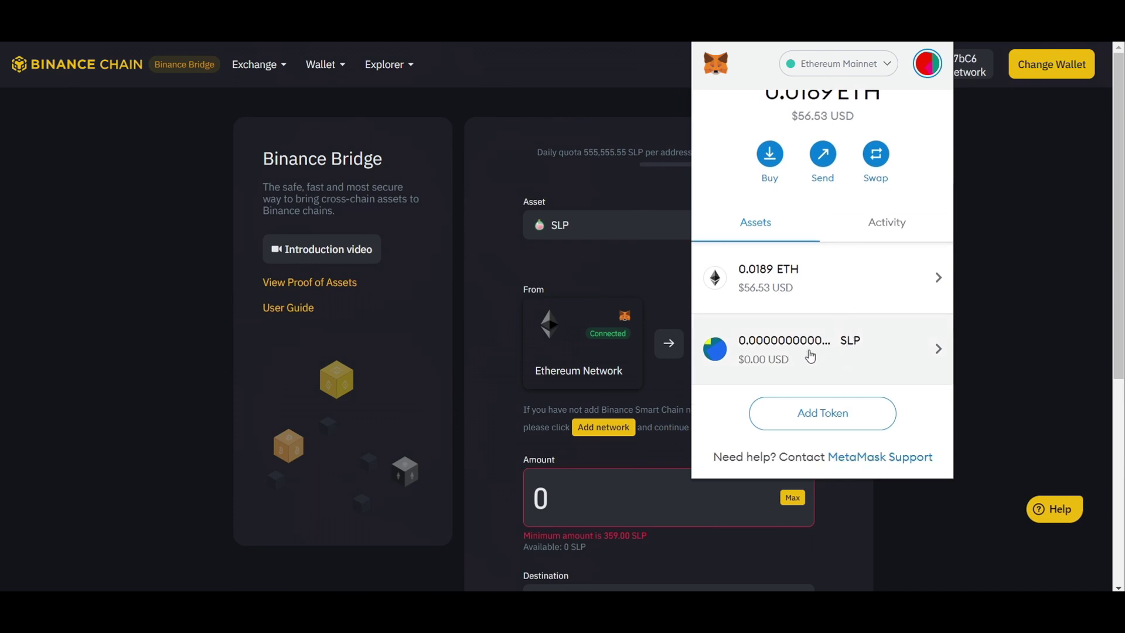
Step: Open the SLP asset in MetaMask and start a send to a recent recipient, cancelling each attempt
{"action": "left_click", "coordinate": [786, 355]}
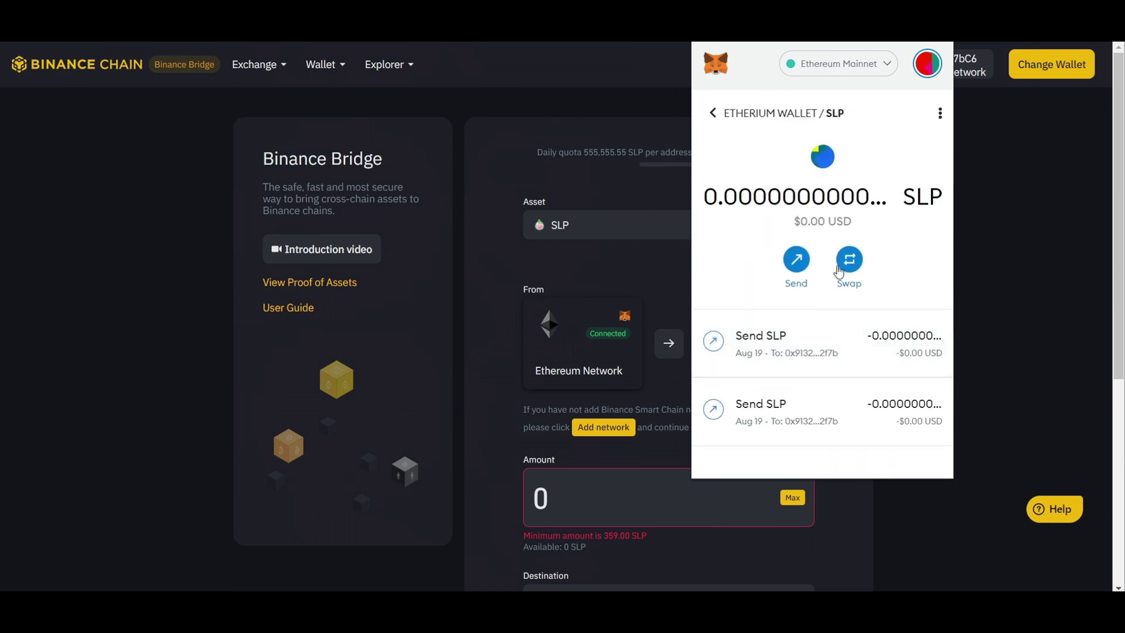
{"action": "left_click", "coordinate": [807, 268]}
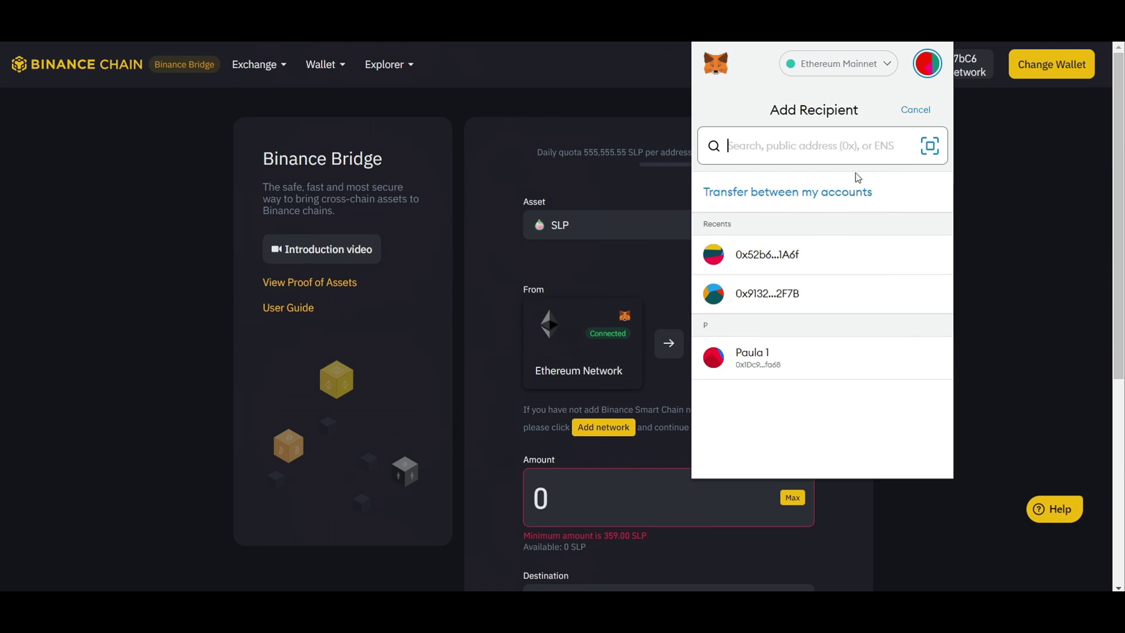
{"action": "left_click", "coordinate": [792, 260]}
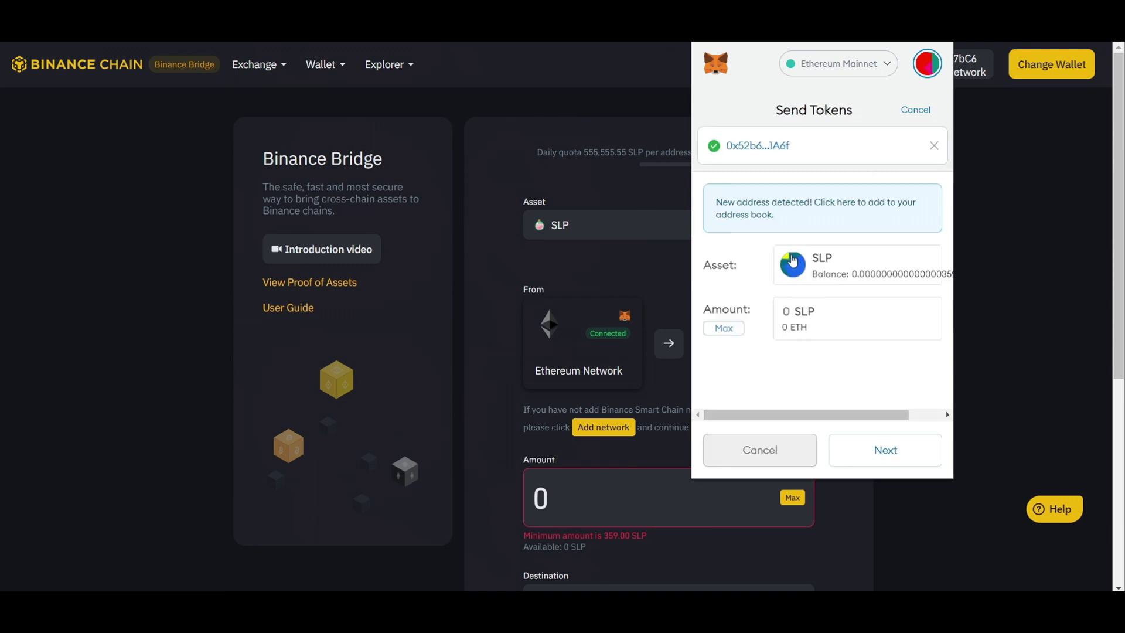
{"action": "left_click", "coordinate": [867, 271]}
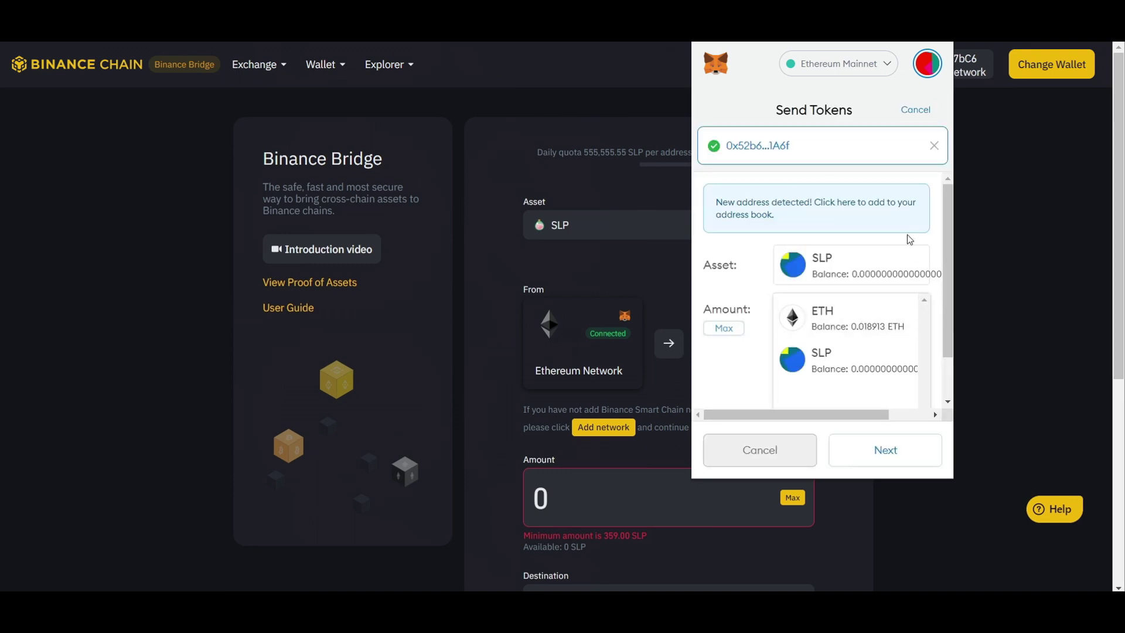
{"action": "left_click", "coordinate": [934, 136]}
{"action": "left_click", "coordinate": [925, 108]}
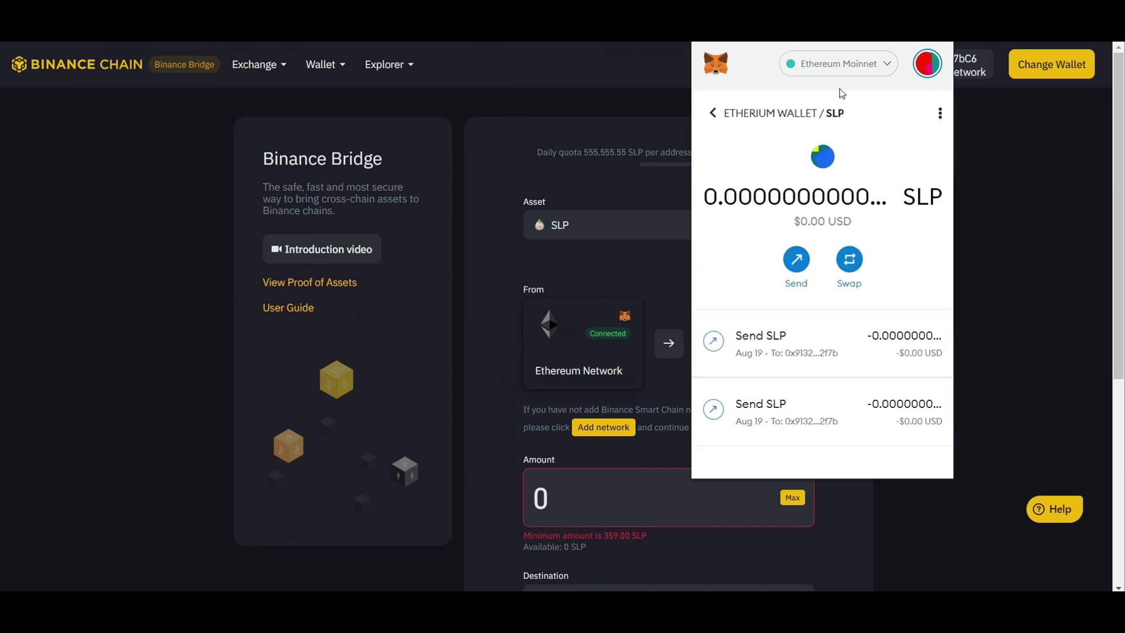
{"action": "left_click", "coordinate": [734, 116]}
{"action": "left_click", "coordinate": [817, 444]}
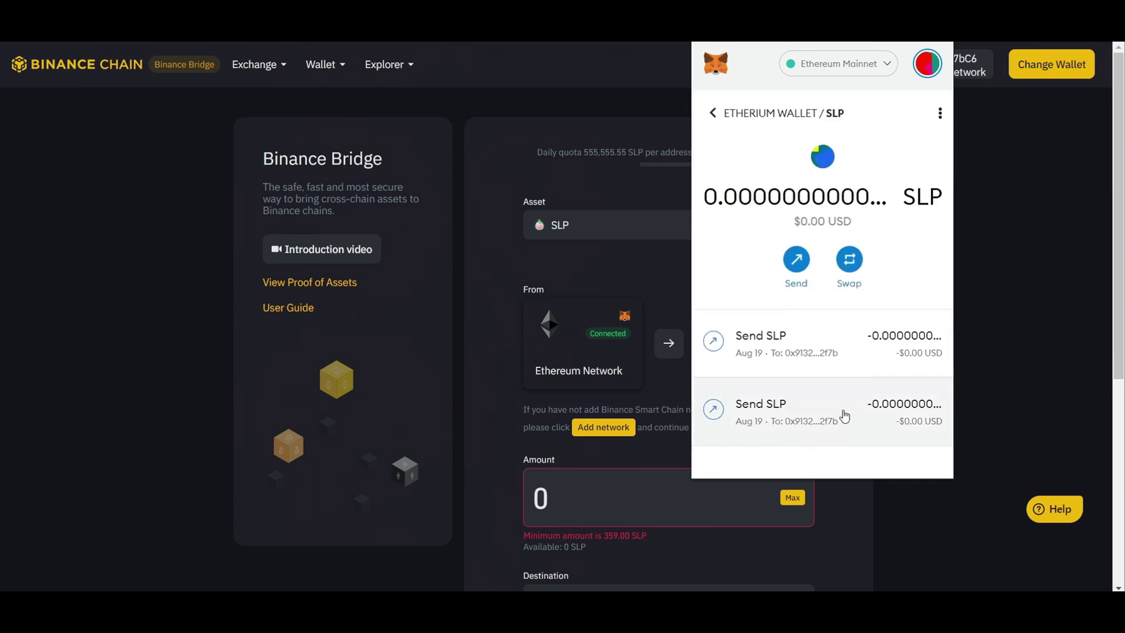
{"action": "left_click", "coordinate": [796, 262]}
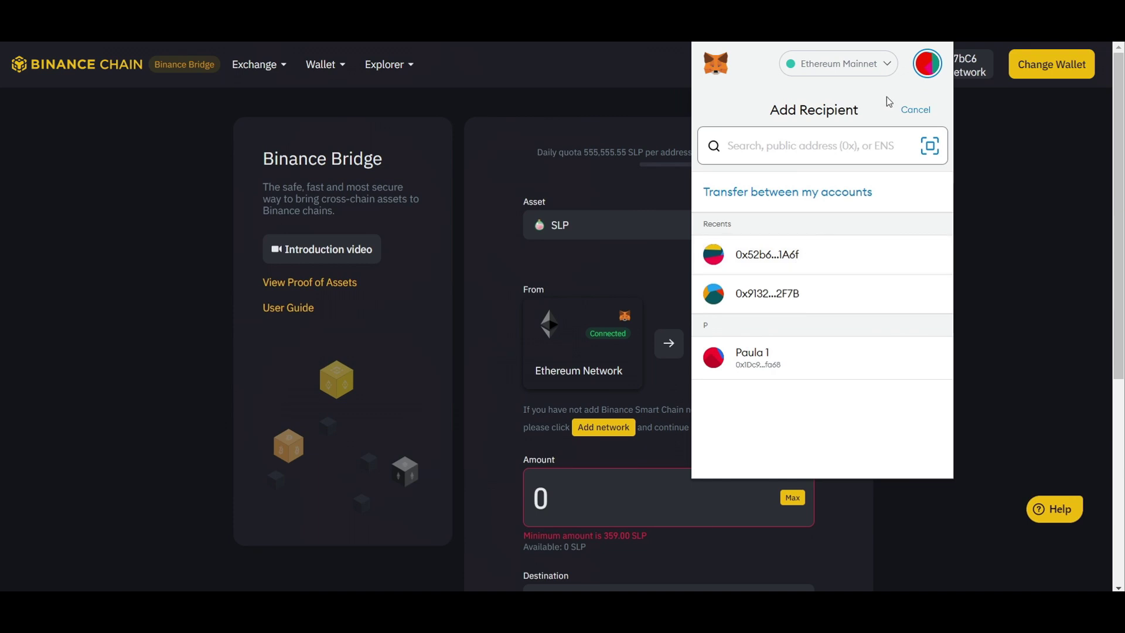
{"action": "left_click", "coordinate": [914, 112]}
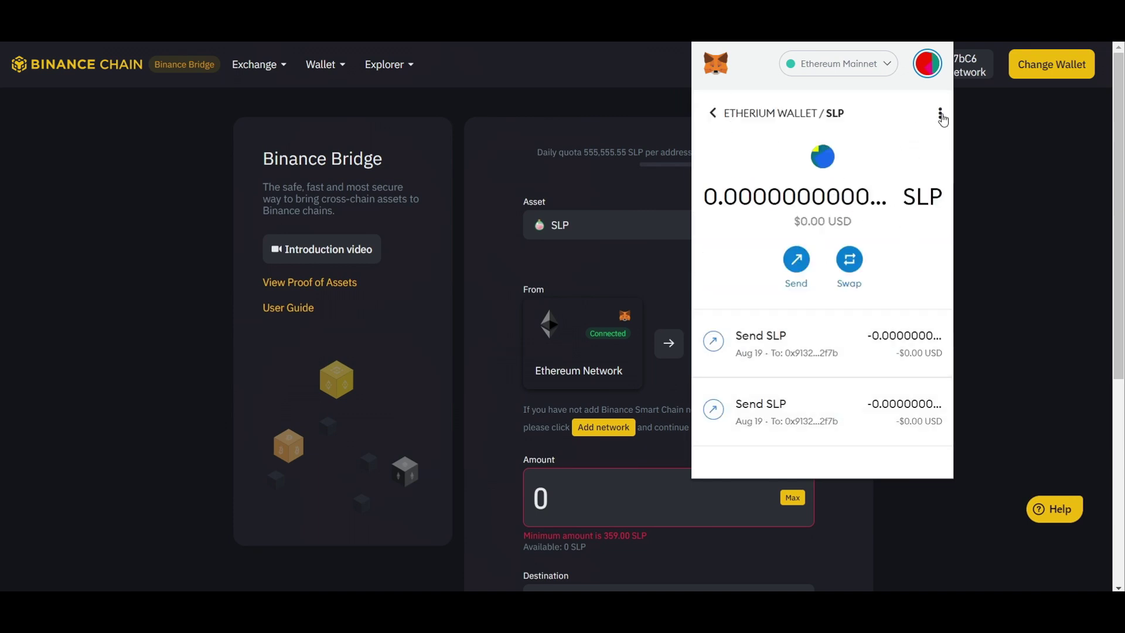
{"action": "left_click", "coordinate": [786, 268]}
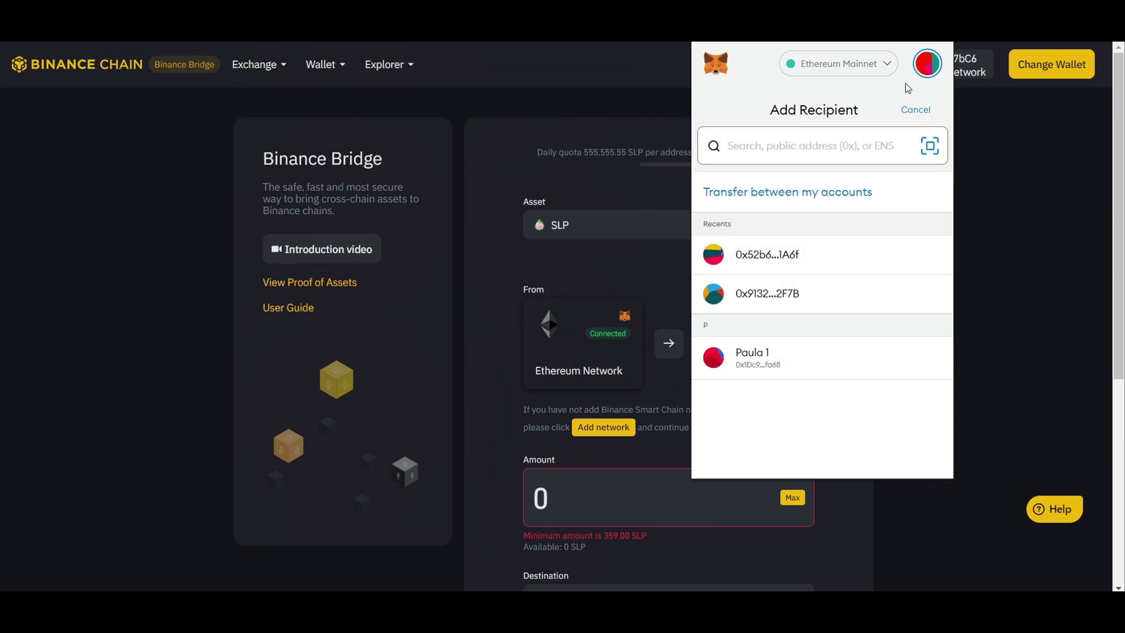
{"action": "left_click", "coordinate": [915, 110]}
Step: Inspect the SLP balance in the swap view, cancel the swap, and close the wallet and calendar popups
{"action": "left_click", "coordinate": [849, 259]}
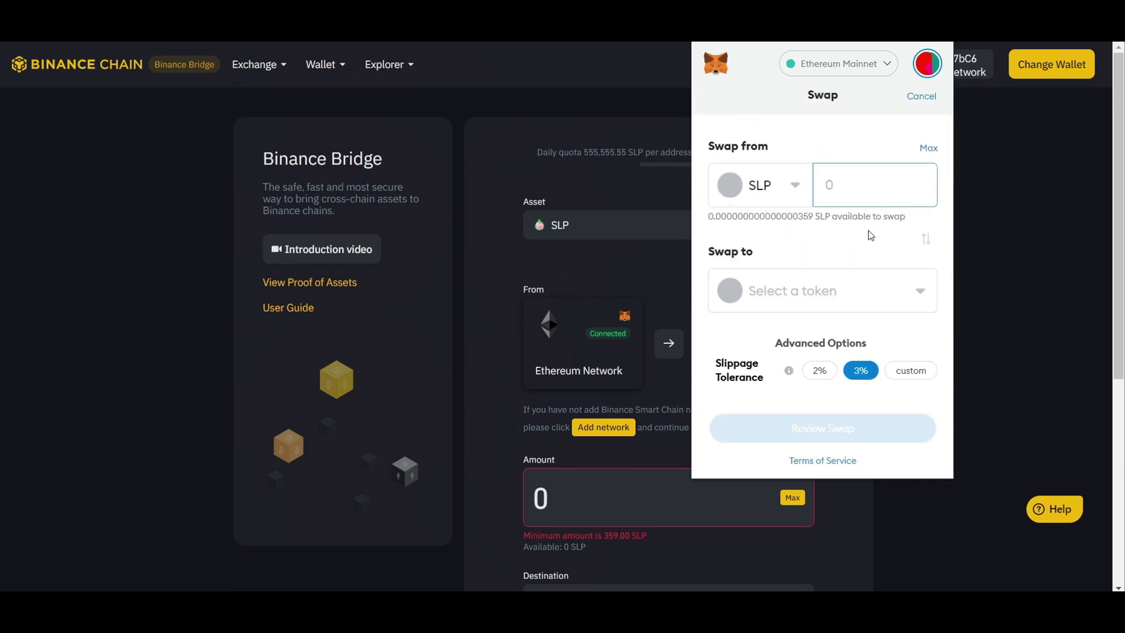
{"action": "left_click", "coordinate": [809, 215]}
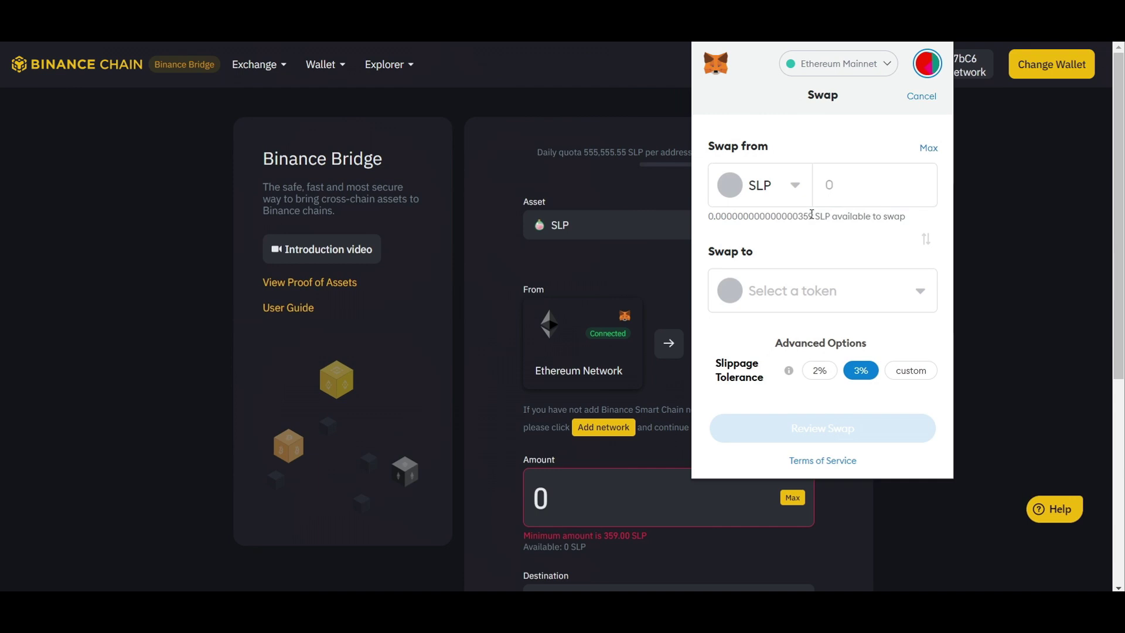
{"action": "left_click_drag", "start_coordinate": [811, 214], "coordinate": [798, 213]}
{"action": "left_click", "coordinate": [812, 214]}
{"action": "left_click_drag", "start_coordinate": [798, 215], "coordinate": [715, 216]}
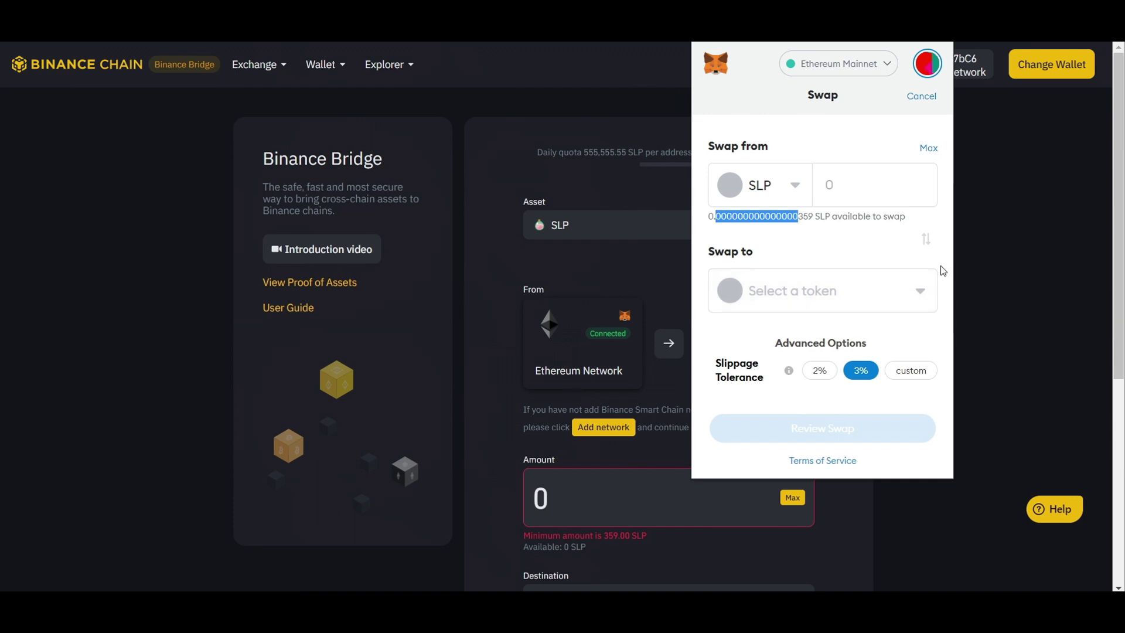
{"action": "left_click", "coordinate": [921, 96]}
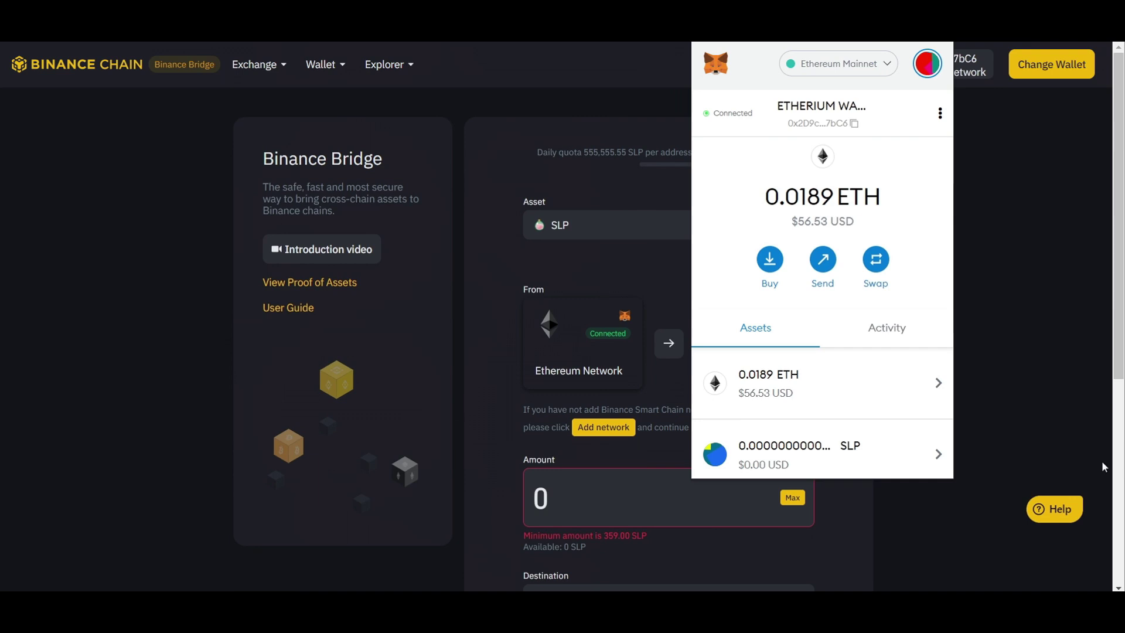
{"action": "key", "text": "super+alt+d"}
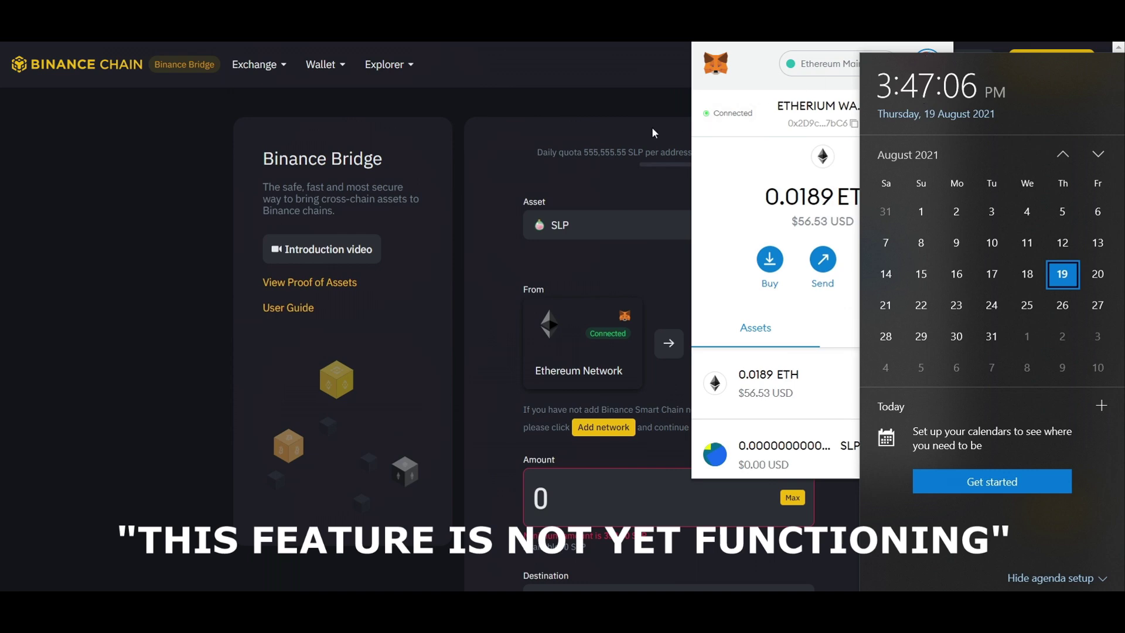
{"action": "left_click", "coordinate": [611, 99]}
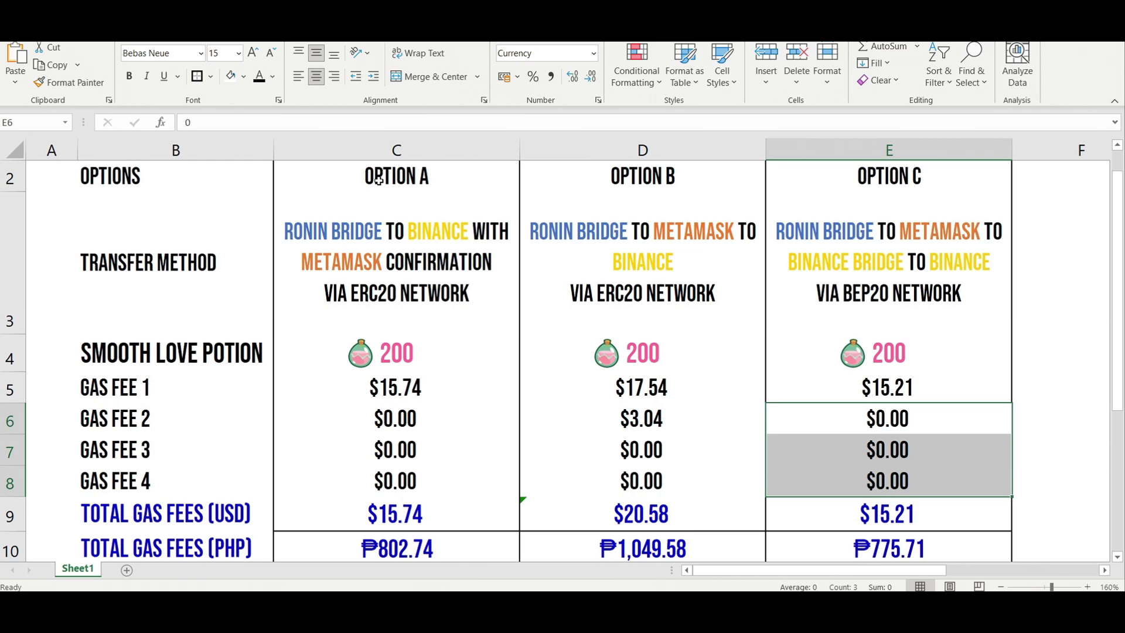
Step: Attempt a Merge & Center on column E, dismiss the warning, and briefly select fee cells E5:E8
{"action": "left_click", "coordinate": [441, 78]}
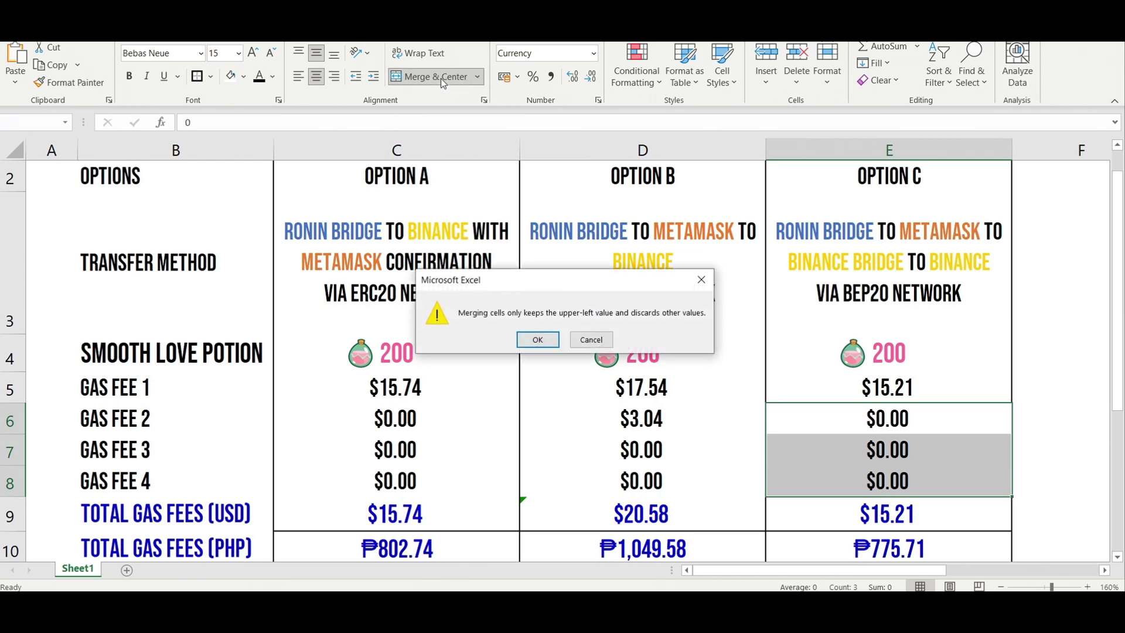
{"action": "key", "text": "Return"}
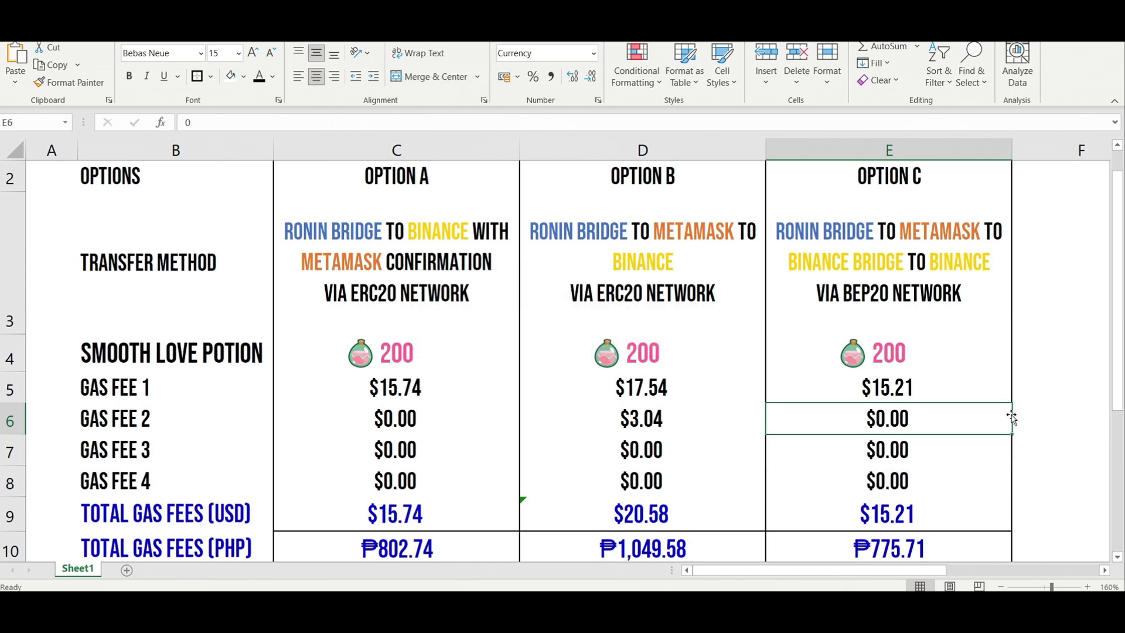
{"action": "left_click_drag", "start_coordinate": [935, 381], "coordinate": [938, 480]}
{"action": "left_click", "coordinate": [920, 419]}
{"action": "left_click", "coordinate": [904, 286]}
Step: Replace the OPTION C header in E2 with 'NOT YET AVAILABLE (AUG-18)'
{"action": "left_click", "coordinate": [938, 181]}
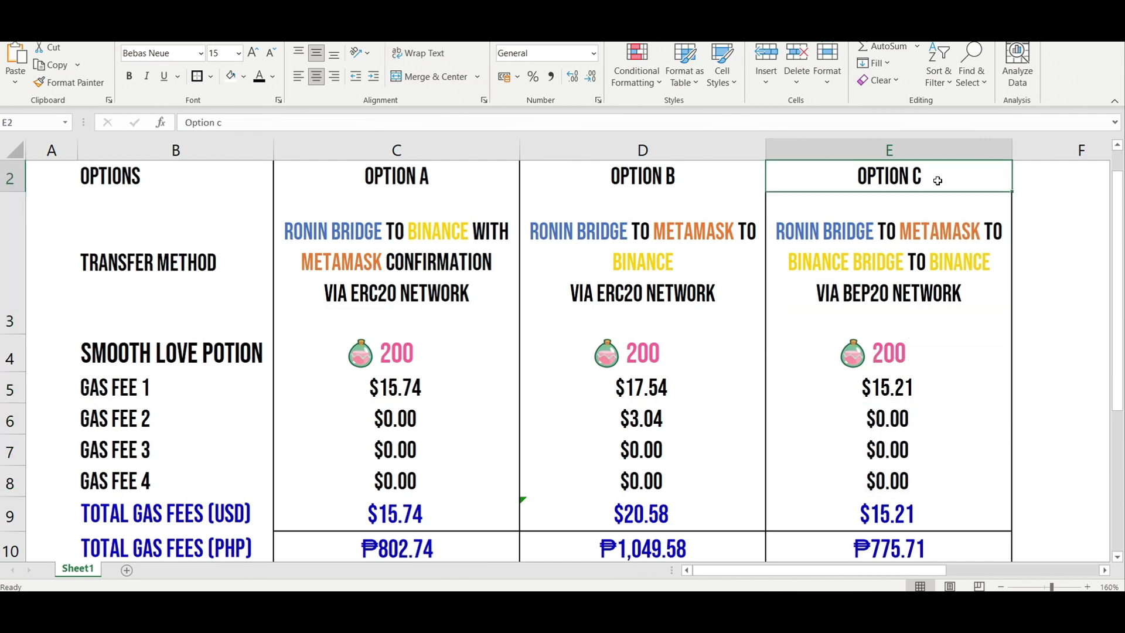
{"action": "type", "text": "NOT EYE"}
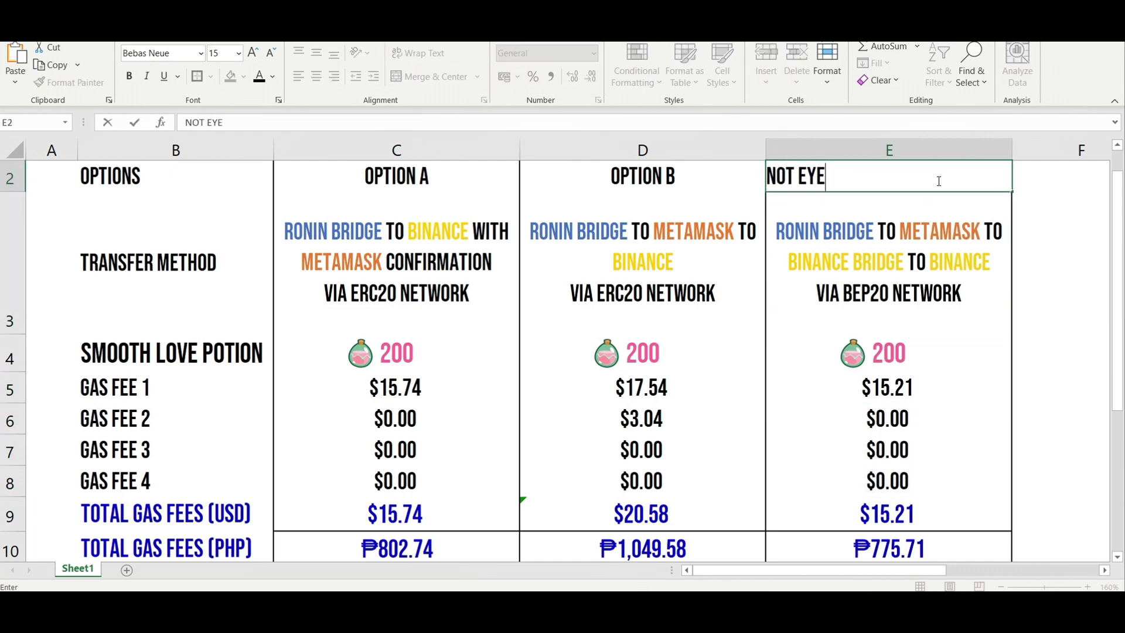
{"action": "key", "text": "BackSpace"}
{"action": "key", "text": "BackSpace"}
{"action": "key", "text": "BackSpace"}
{"action": "type", "text": "YER"}
{"action": "key", "text": "BackSpace"}
{"action": "key", "text": "BackSpace"}
{"action": "type", "text": "T AVAILABE"}
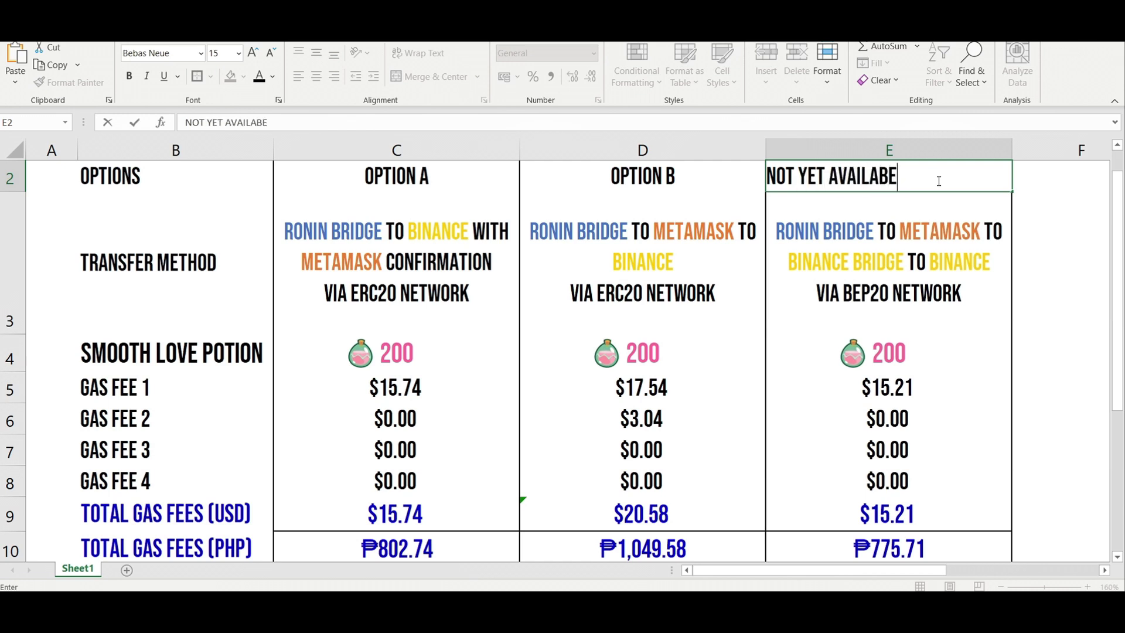
{"action": "key", "text": "BackSpace"}
{"action": "type", "text": "LE (aUG-18)"}
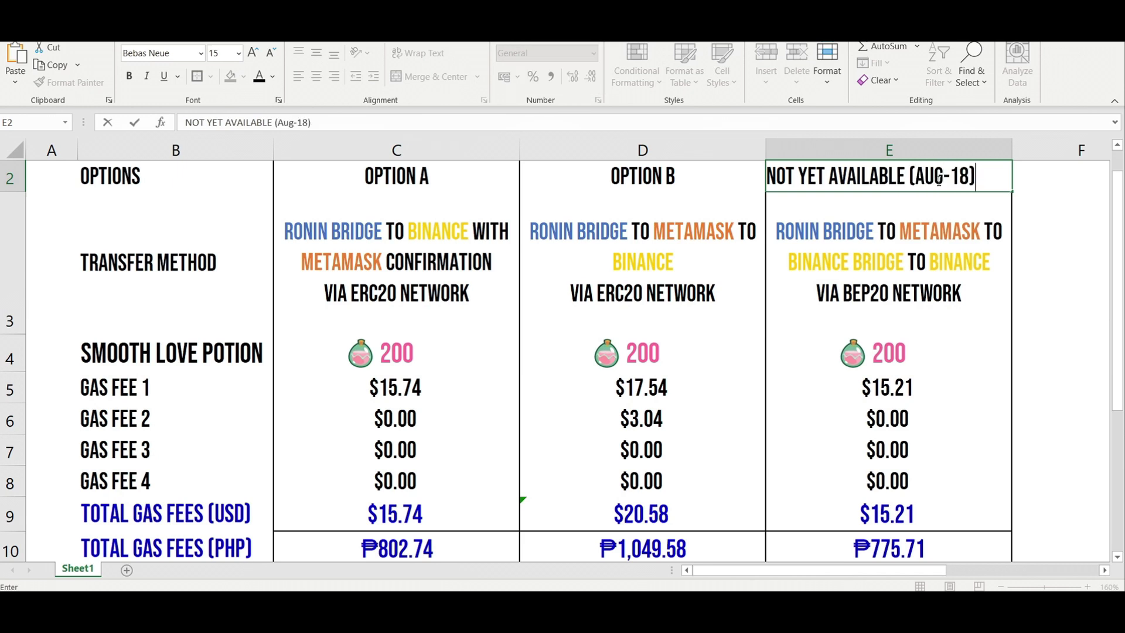
{"action": "key", "text": "Return"}
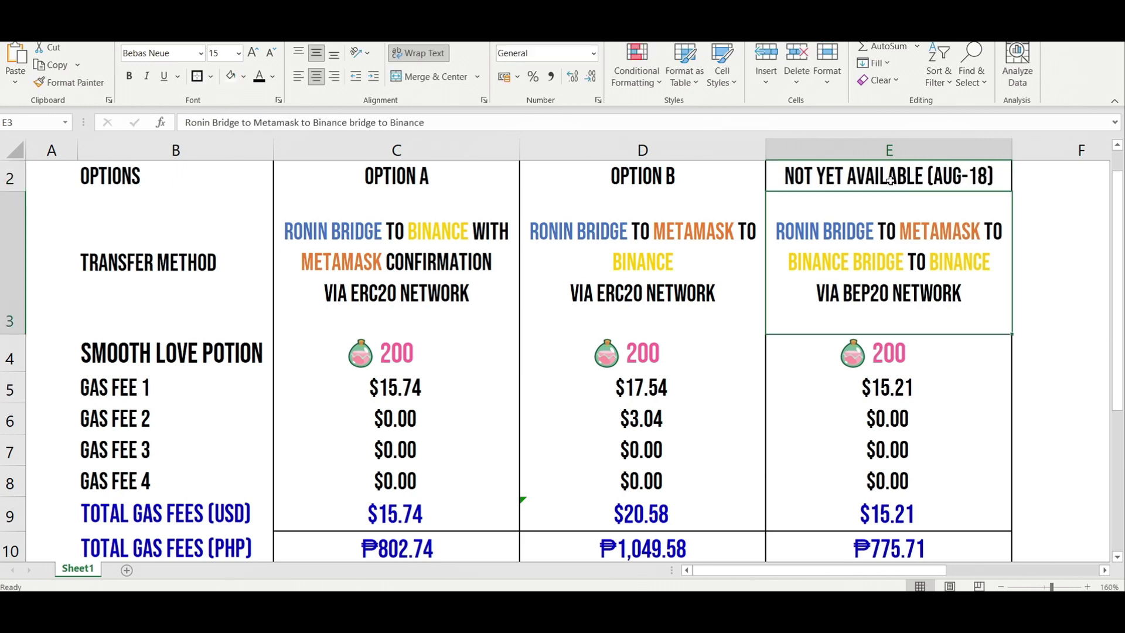
Step: Review the new E2 header, then select cells E3 and E6
{"action": "left_click", "coordinate": [889, 181]}
{"action": "left_click", "coordinate": [964, 322]}
{"action": "left_click", "coordinate": [923, 426]}
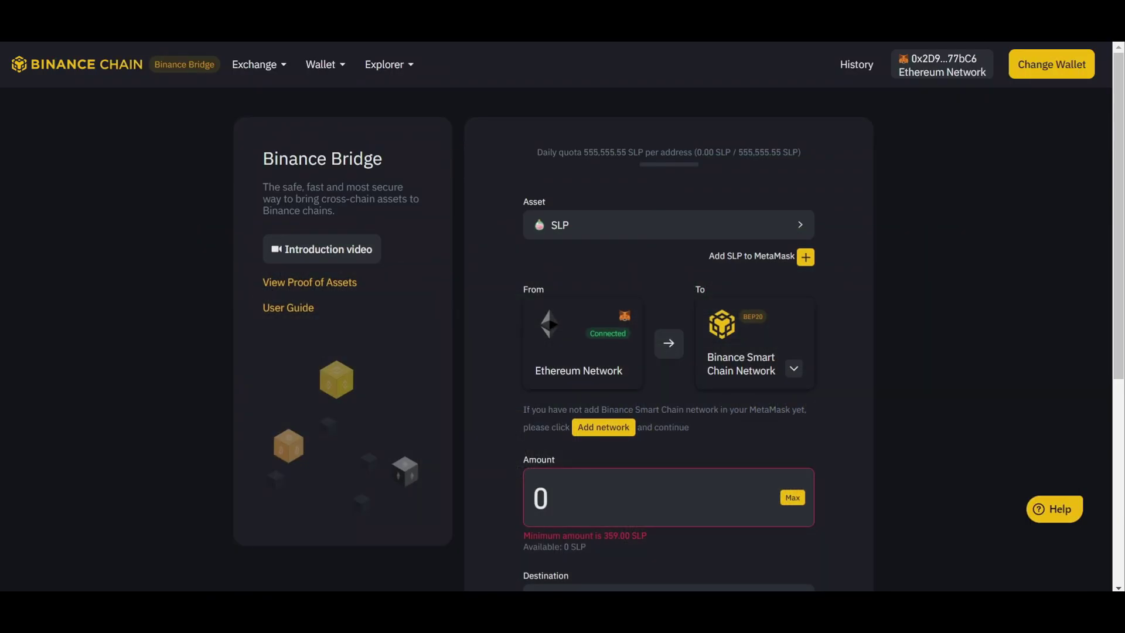
Step: Check MetaMask's asset list and transaction history
{"action": "left_click", "coordinate": [954, 60]}
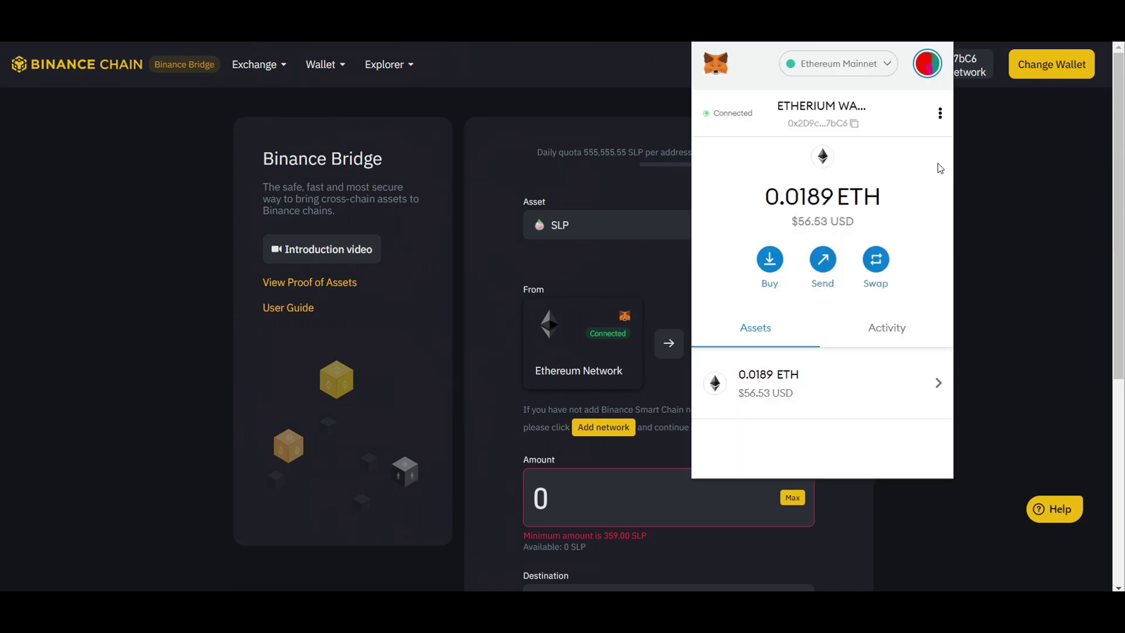
{"action": "scroll", "coordinate": [849, 382], "scroll_direction": "down", "scroll_amount": 2}
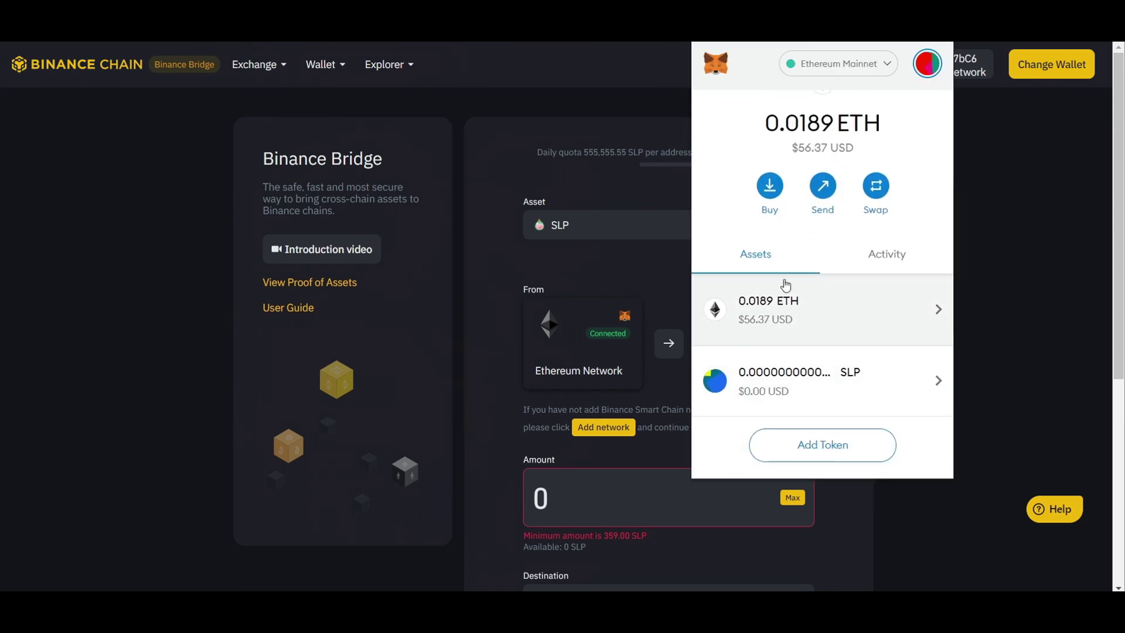
{"action": "left_click", "coordinate": [863, 254]}
{"action": "left_click", "coordinate": [783, 265]}
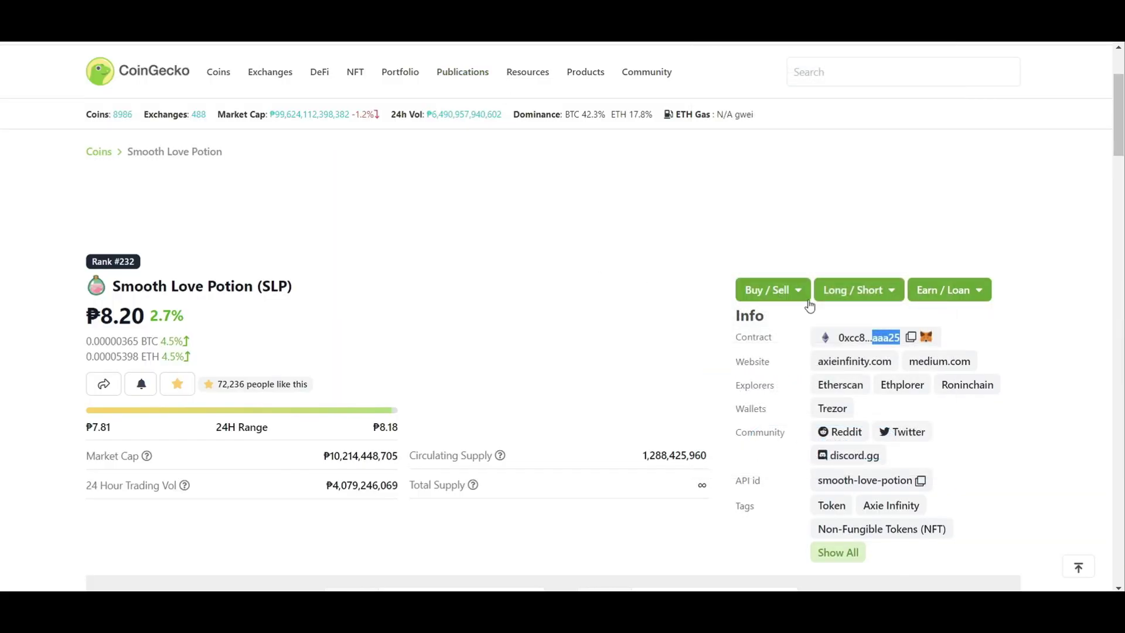
Step: Add the SLP contract token from CoinGecko and confirm MetaMask shows 359 SLP
{"action": "left_click", "coordinate": [918, 337]}
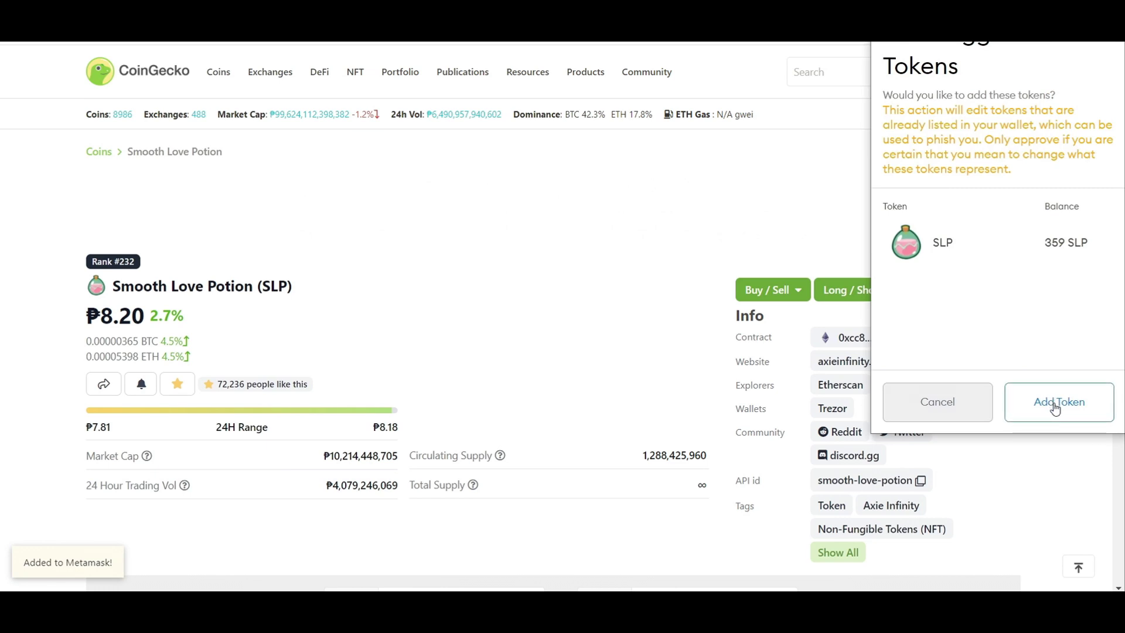
{"action": "left_click", "coordinate": [1051, 403]}
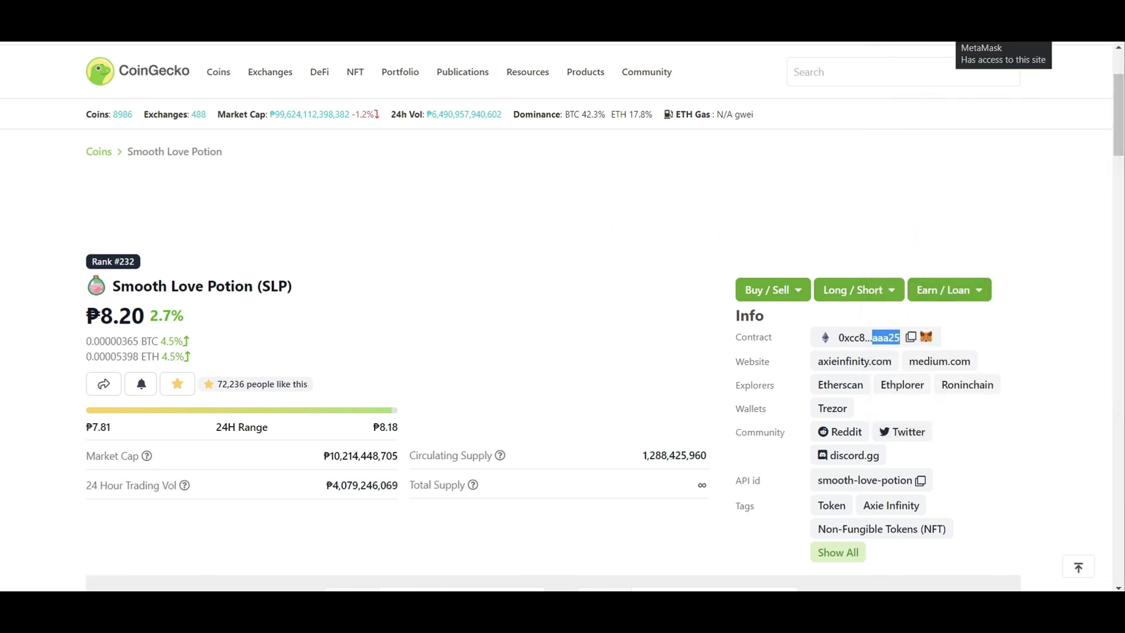
{"action": "left_click", "coordinate": [946, 27]}
{"action": "scroll", "coordinate": [869, 355], "scroll_direction": "down", "scroll_amount": 2}
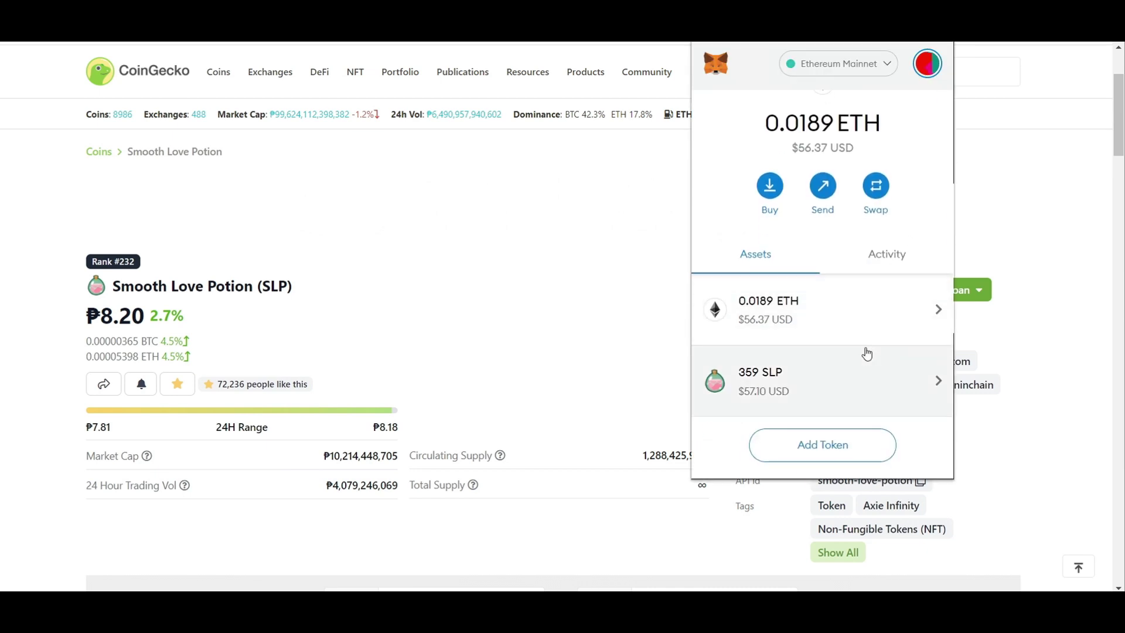
{"action": "left_click", "coordinate": [470, 245]}
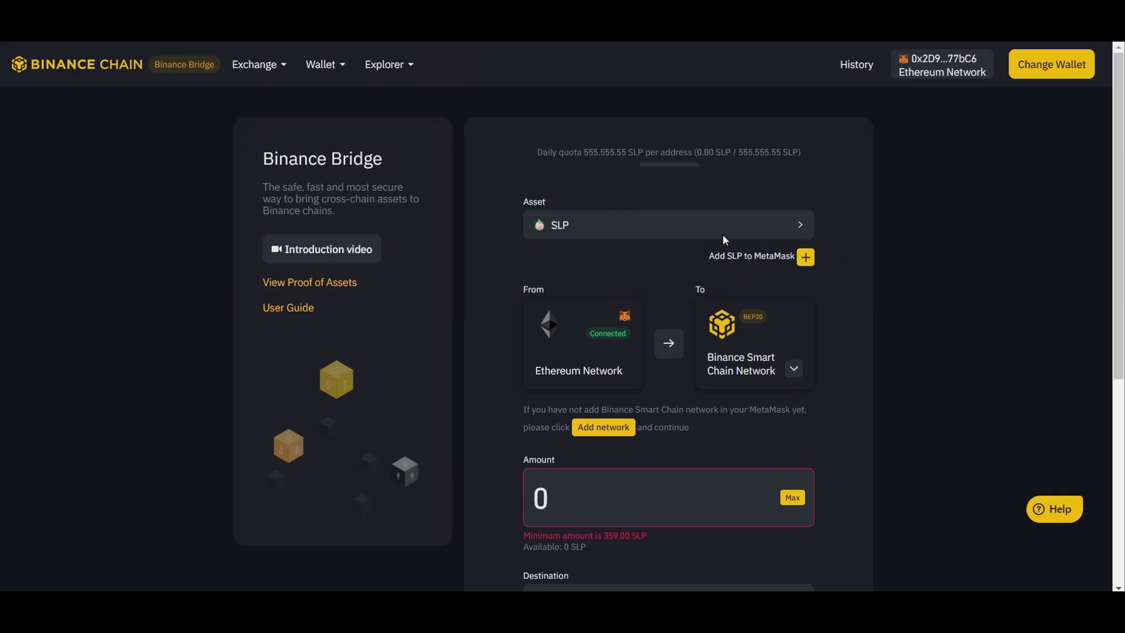
{"action": "scroll", "coordinate": [807, 281], "scroll_direction": "down", "scroll_amount": 4}
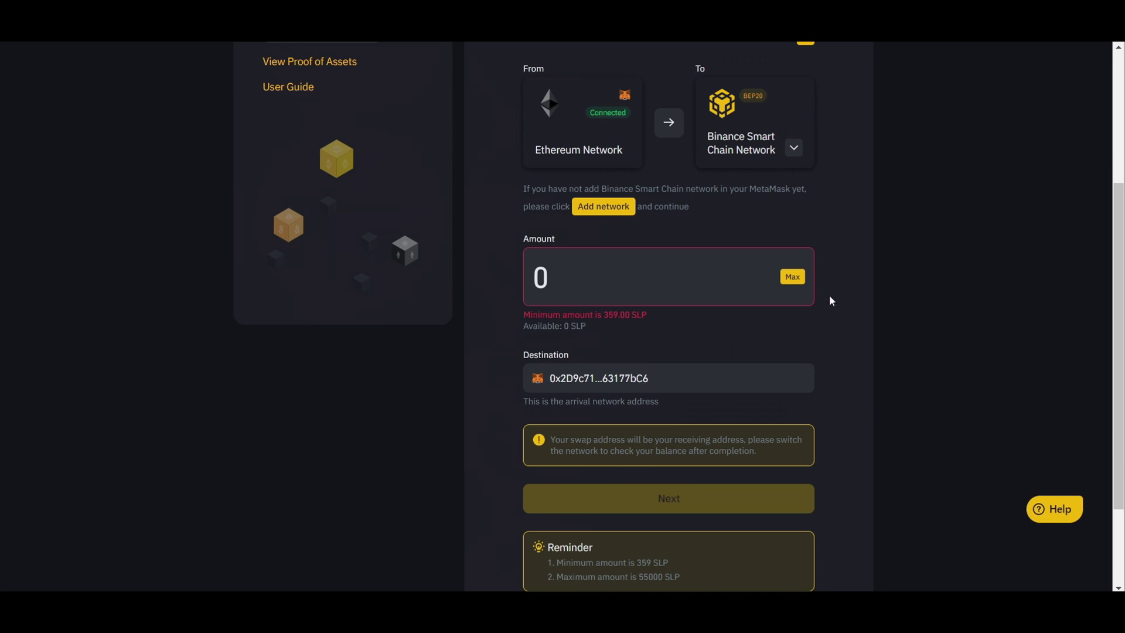
{"action": "scroll", "coordinate": [832, 303], "scroll_direction": "down", "scroll_amount": 1}
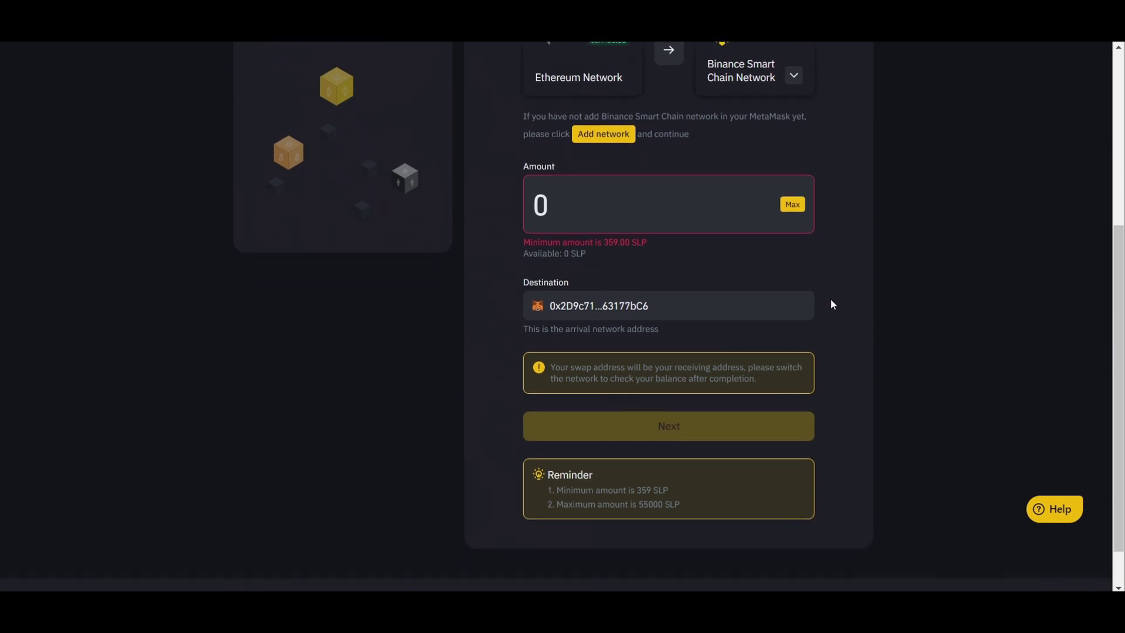
{"action": "scroll", "coordinate": [832, 303], "scroll_direction": "up", "scroll_amount": 2}
{"action": "scroll", "coordinate": [831, 304], "scroll_direction": "up", "scroll_amount": 3}
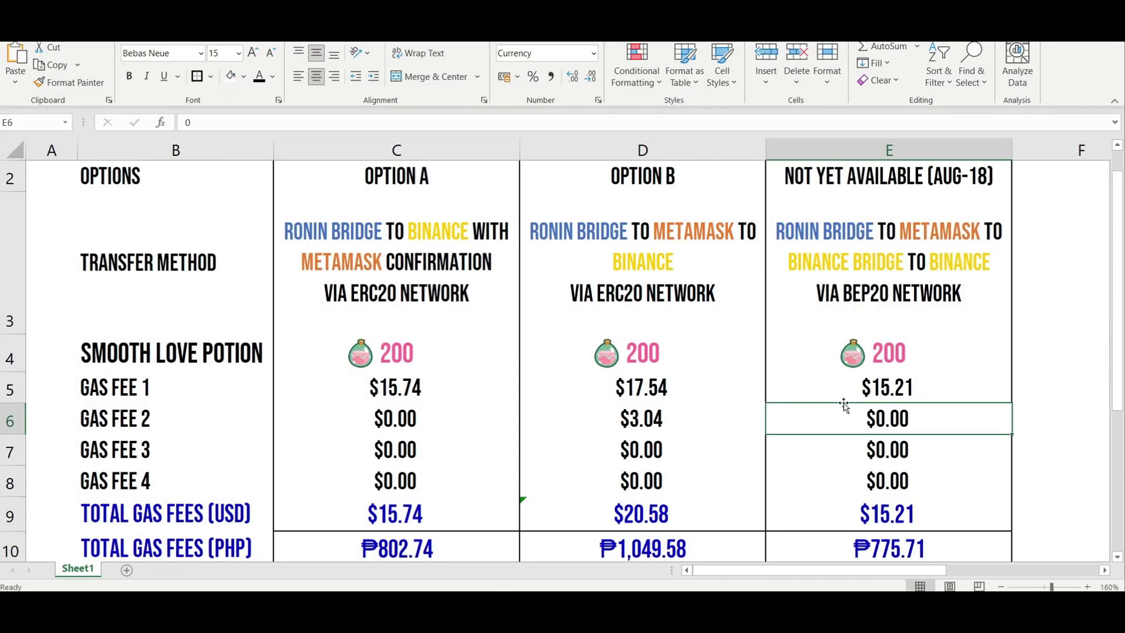
Step: Select the PHP and USD total cells E10 and E9 of the comparison table
{"action": "scroll", "coordinate": [869, 422], "scroll_direction": "down", "scroll_amount": 1}
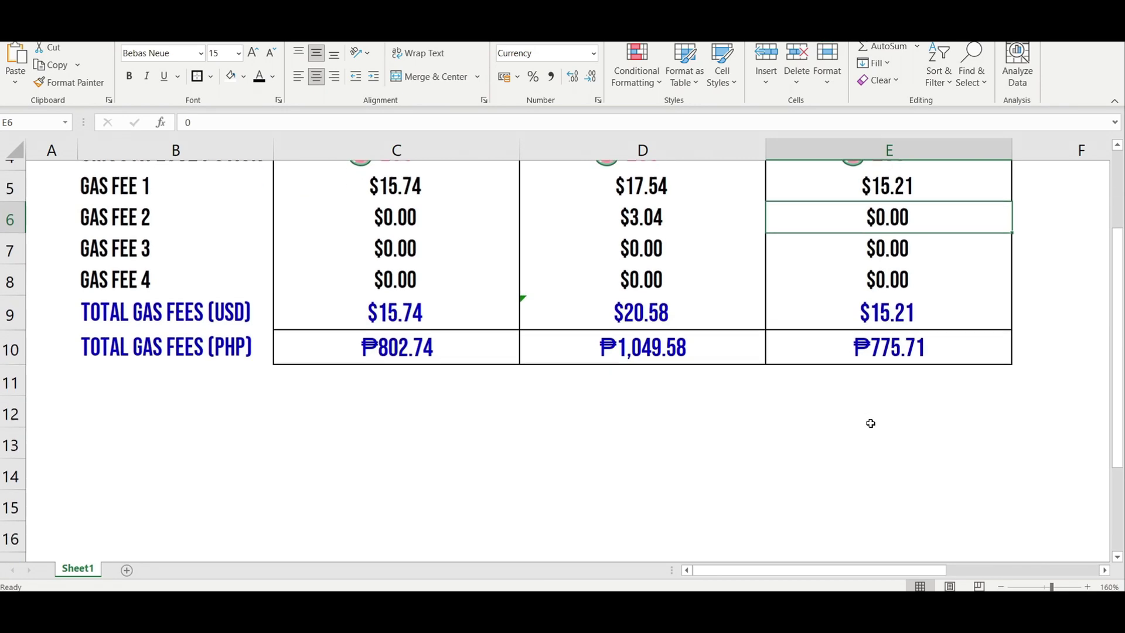
{"action": "left_click", "coordinate": [882, 336]}
{"action": "scroll", "coordinate": [882, 336], "scroll_direction": "up", "scroll_amount": 1}
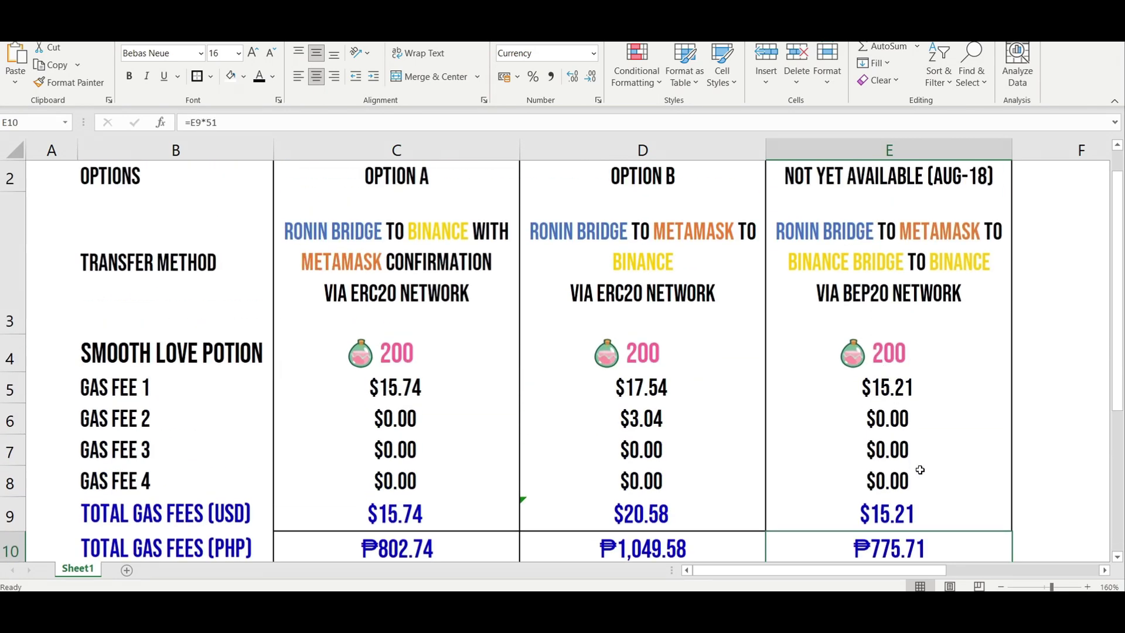
{"action": "left_click", "coordinate": [909, 513]}
{"action": "scroll", "coordinate": [907, 509], "scroll_direction": "down", "scroll_amount": 1}
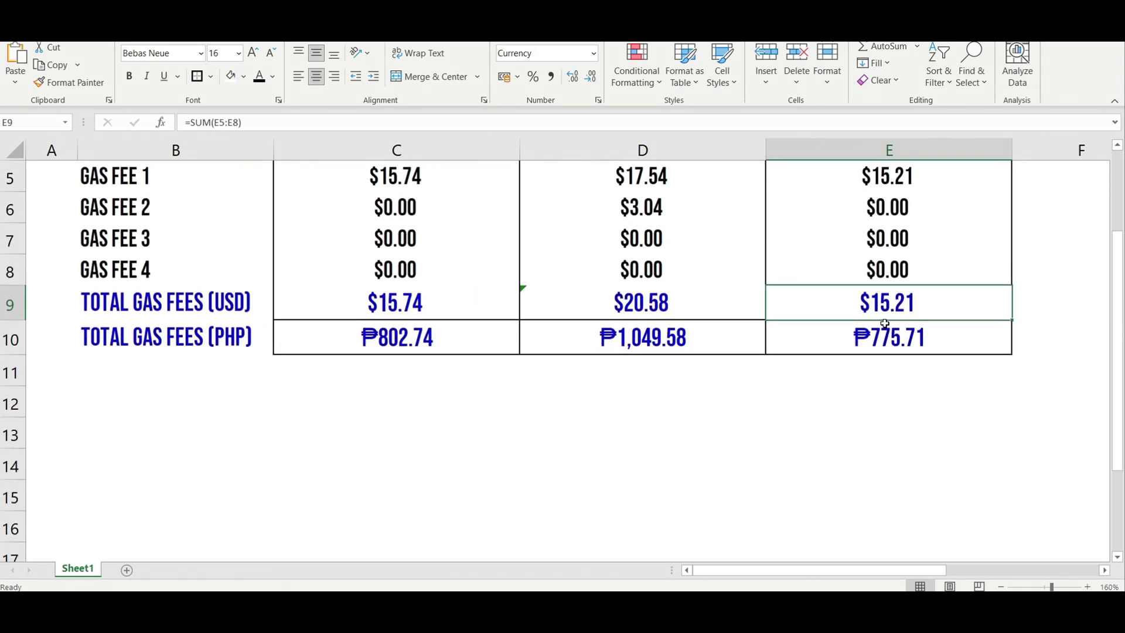
{"action": "scroll", "coordinate": [908, 328], "scroll_direction": "up", "scroll_amount": 2}
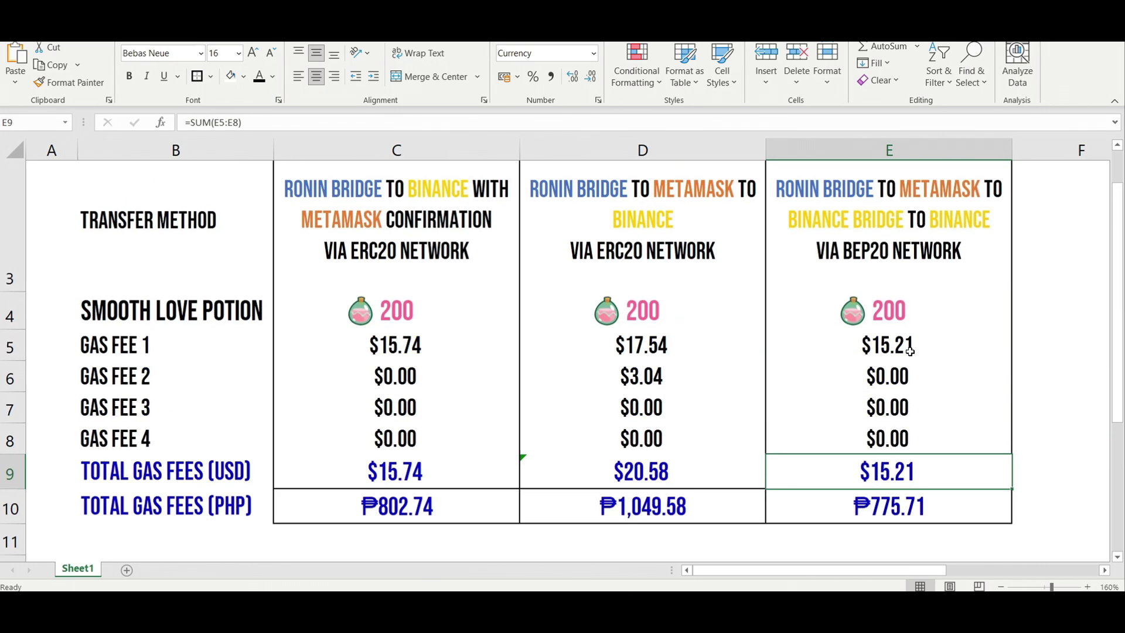
{"action": "scroll", "coordinate": [909, 351], "scroll_direction": "down", "scroll_amount": 1}
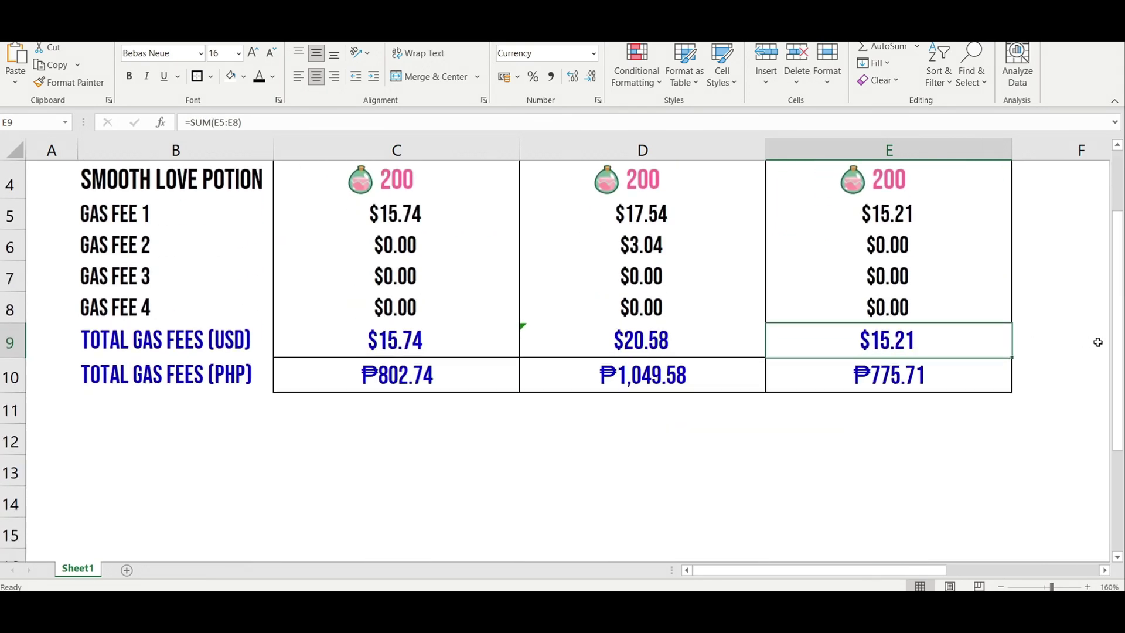
{"action": "left_click_drag", "start_coordinate": [1120, 349], "coordinate": [1120, 310]}
Step: Set the Excel ribbon to Auto-hide to show more of the sheet
{"action": "left_click", "coordinate": [1031, 35]}
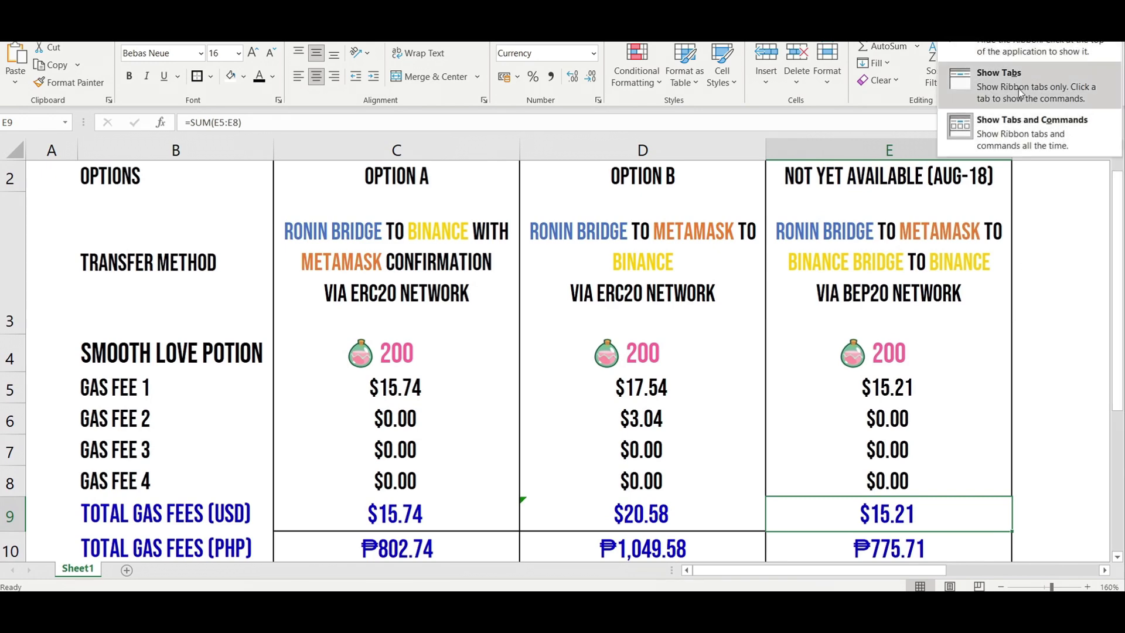
{"action": "left_click", "coordinate": [996, 46]}
{"action": "left_click_drag", "start_coordinate": [1118, 240], "coordinate": [1118, 202]}
Step: Colour the 'NOT YET AVAILABLE (AUG-18)' header in E2 red
{"action": "left_click", "coordinate": [861, 104]}
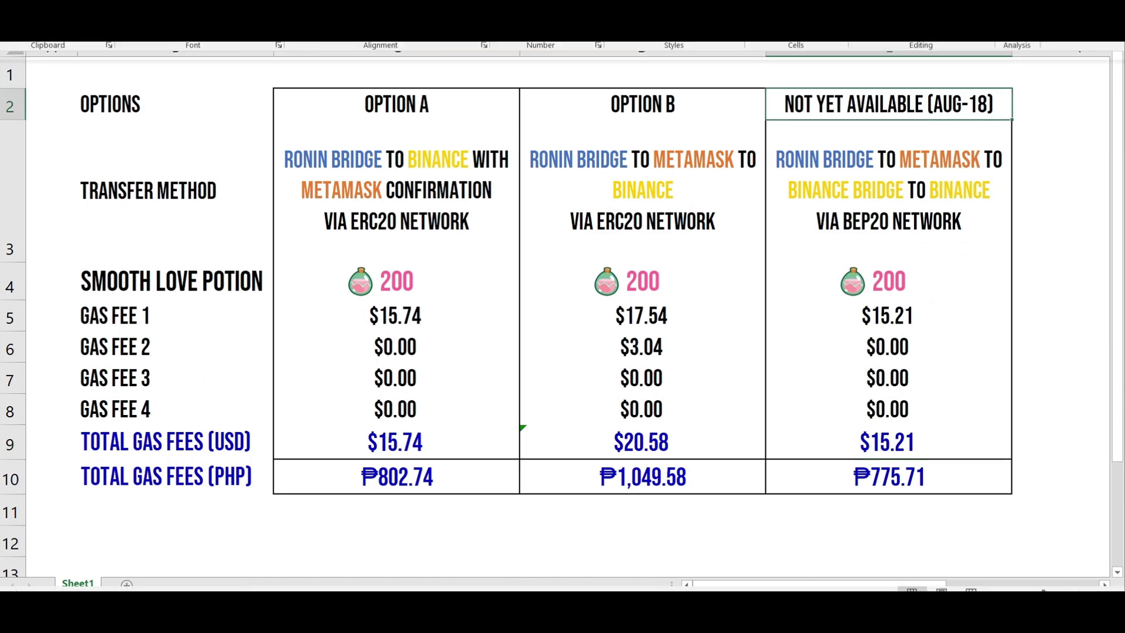
{"action": "left_click", "coordinate": [267, 47]}
{"action": "left_click", "coordinate": [278, 77]}
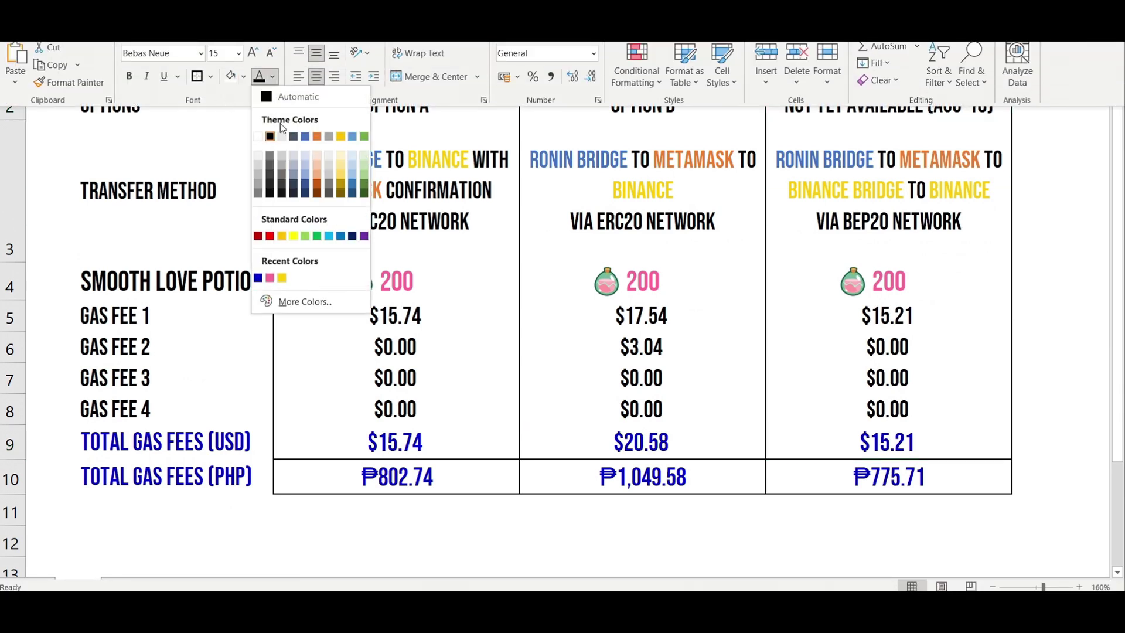
{"action": "left_click", "coordinate": [270, 239]}
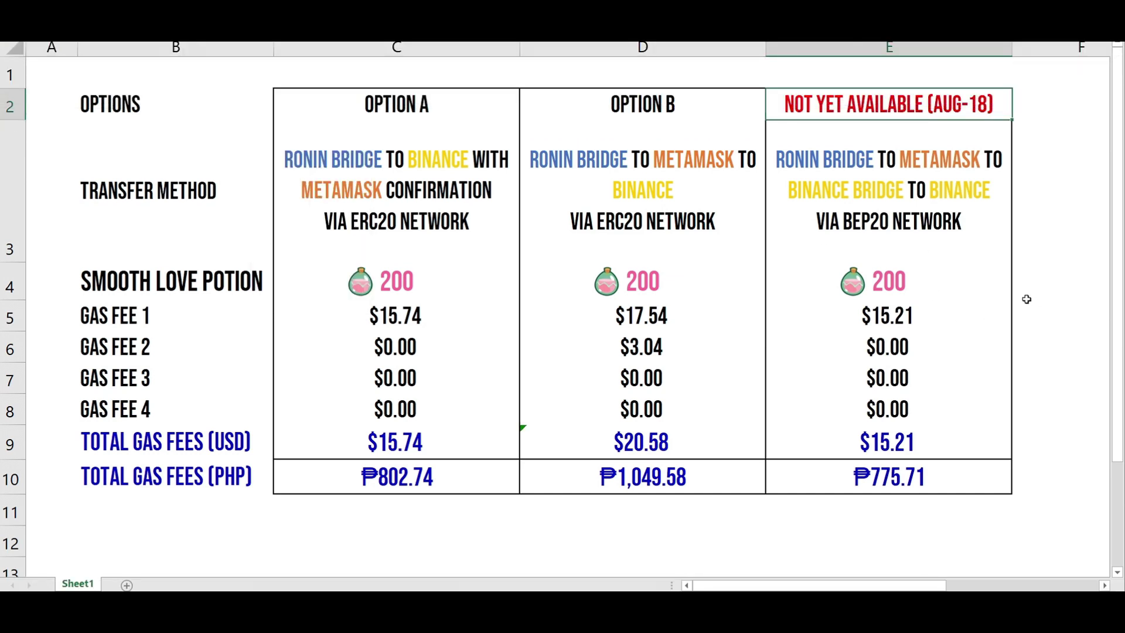
{"action": "left_click", "coordinate": [939, 216]}
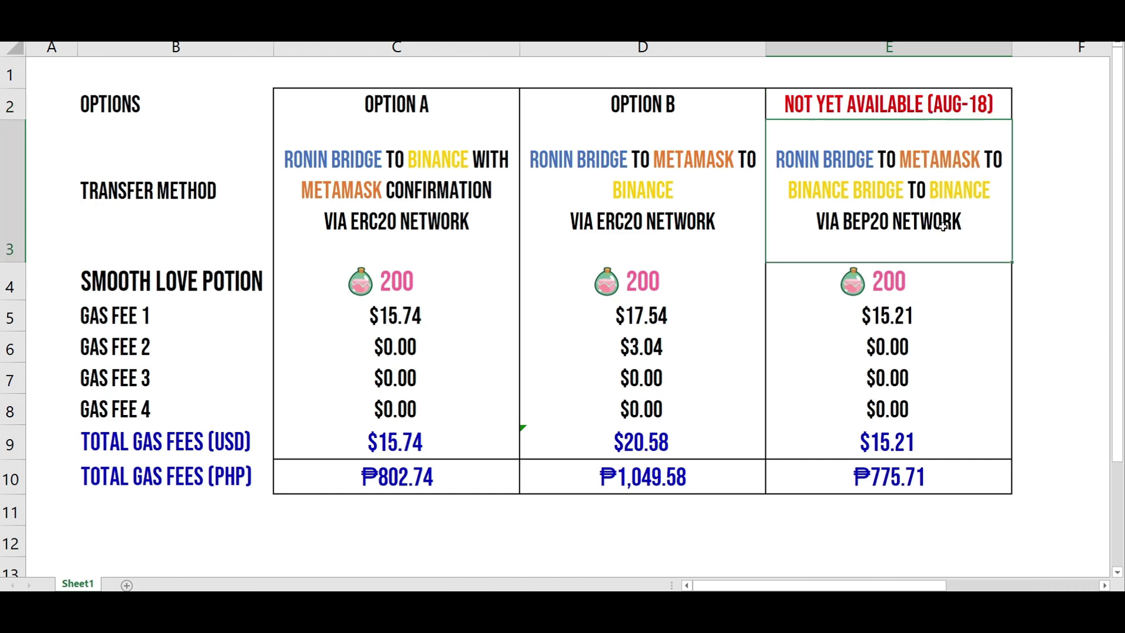